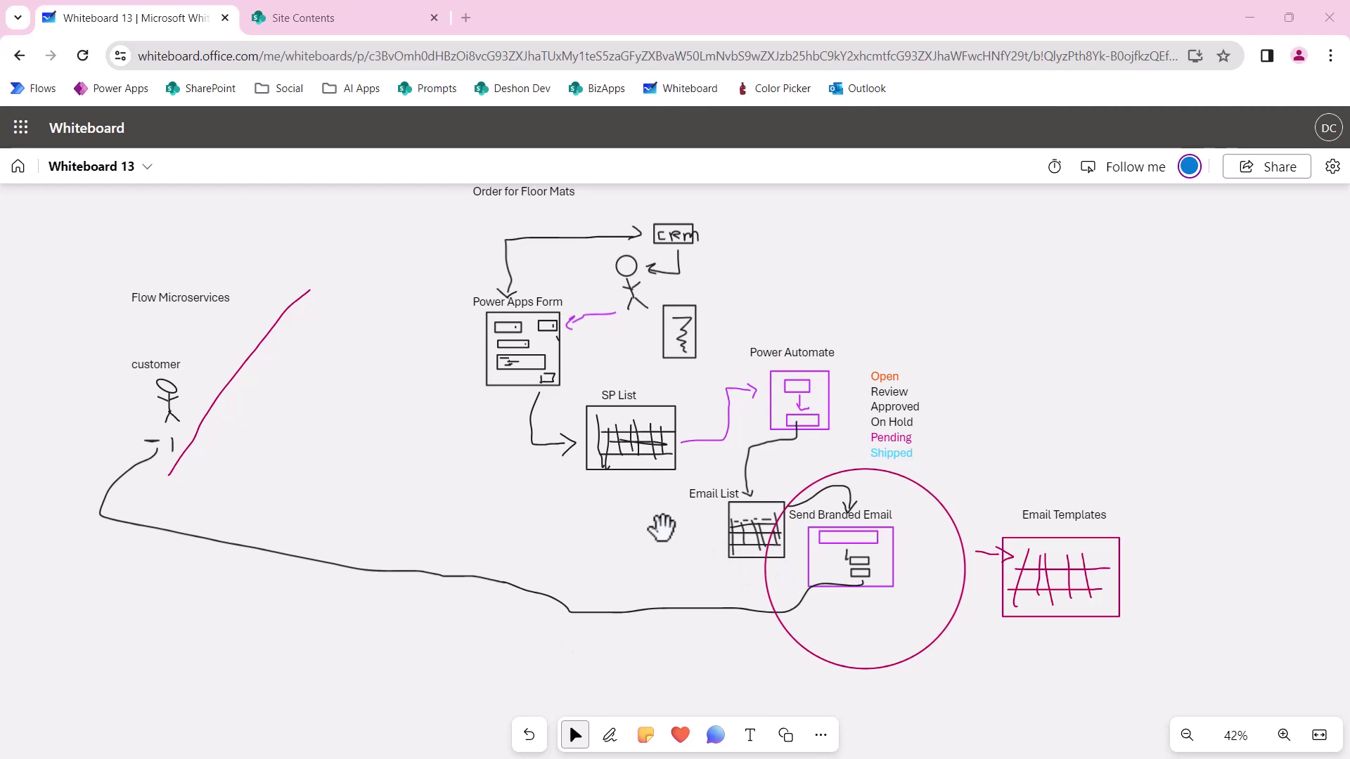
Zoom the whiteboard to about 92% and pan over to the Send Branded Email sketch.
{"action": "scroll", "coordinate": [647, 523], "scroll_direction": "up", "scroll_amount": 4}
{"action": "scroll", "coordinate": [647, 505], "scroll_direction": "up", "scroll_amount": 6}
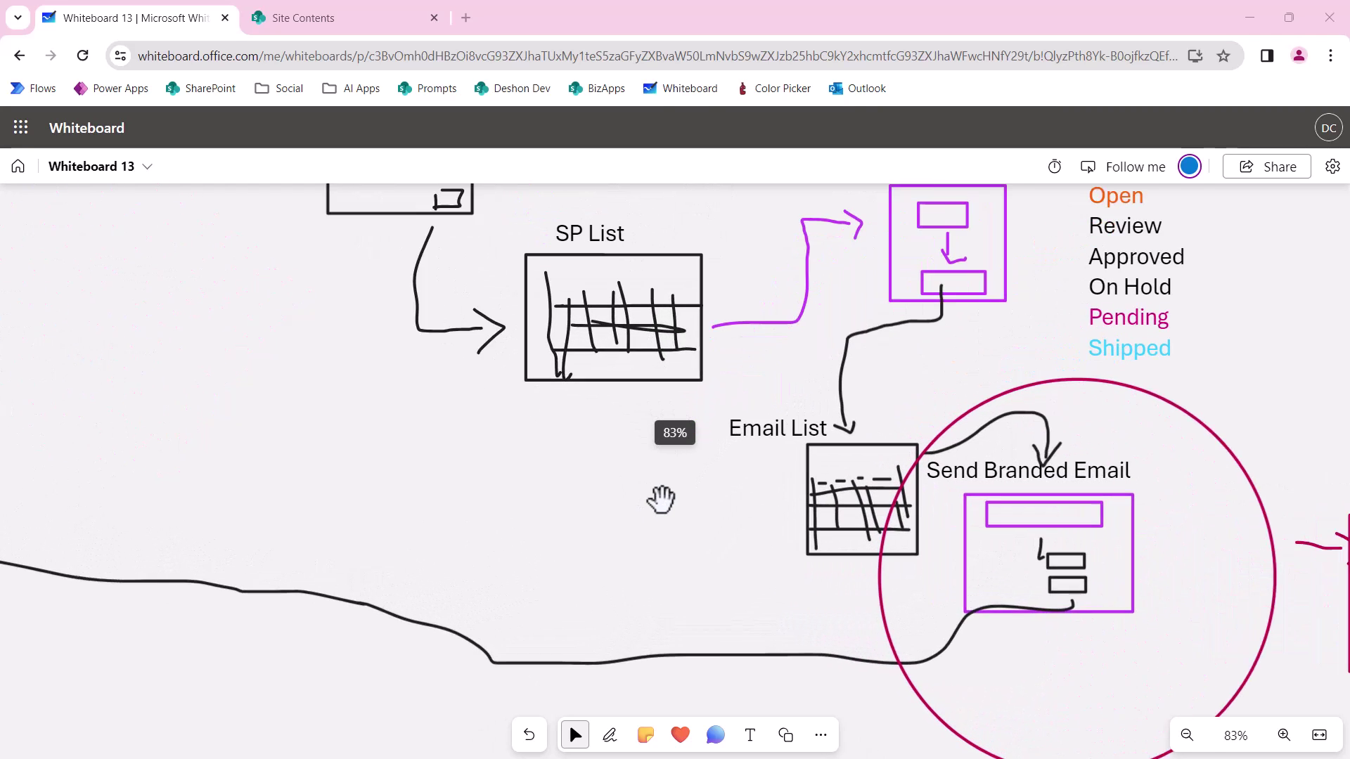
{"action": "left_click_drag", "start_coordinate": [190, 310], "coordinate": [330, 433]}
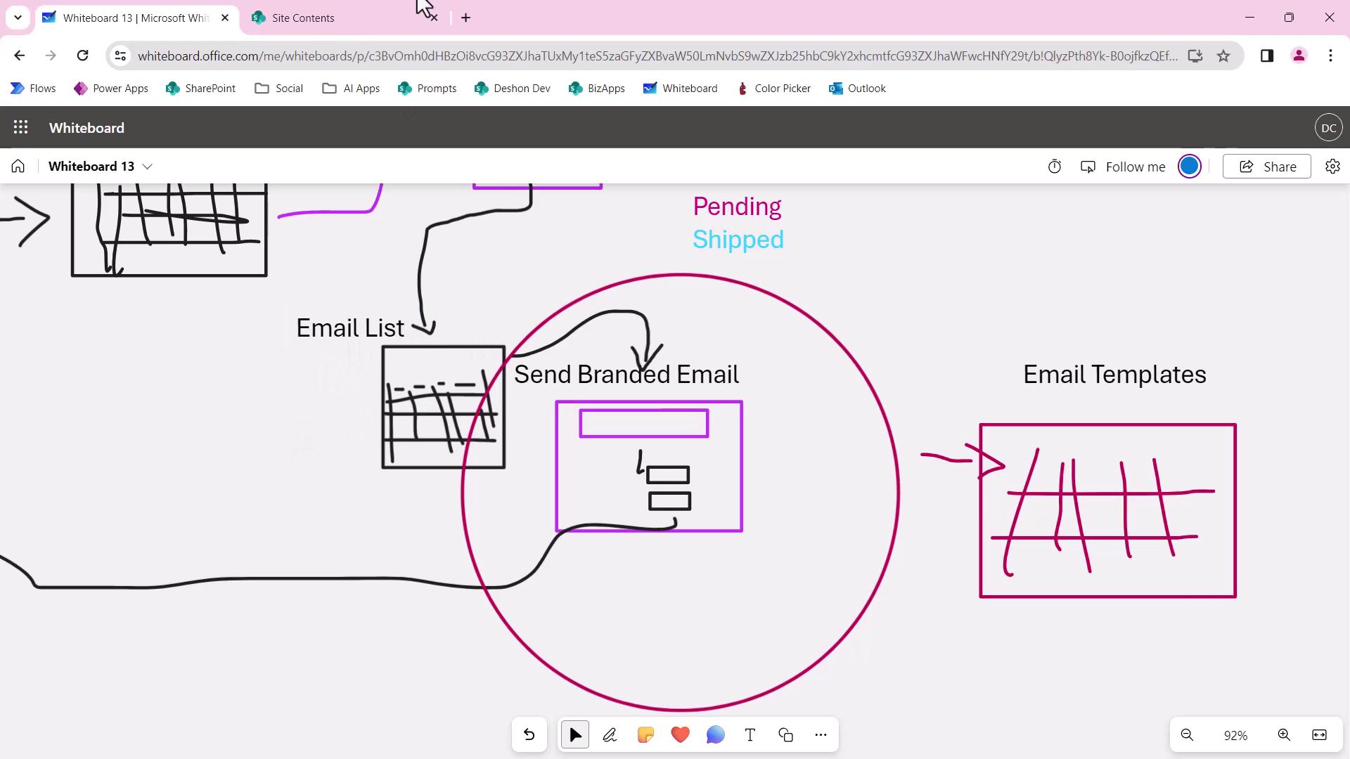
Switch to the BizApps Site Contents page in SharePoint.
{"action": "left_click", "coordinate": [335, 17]}
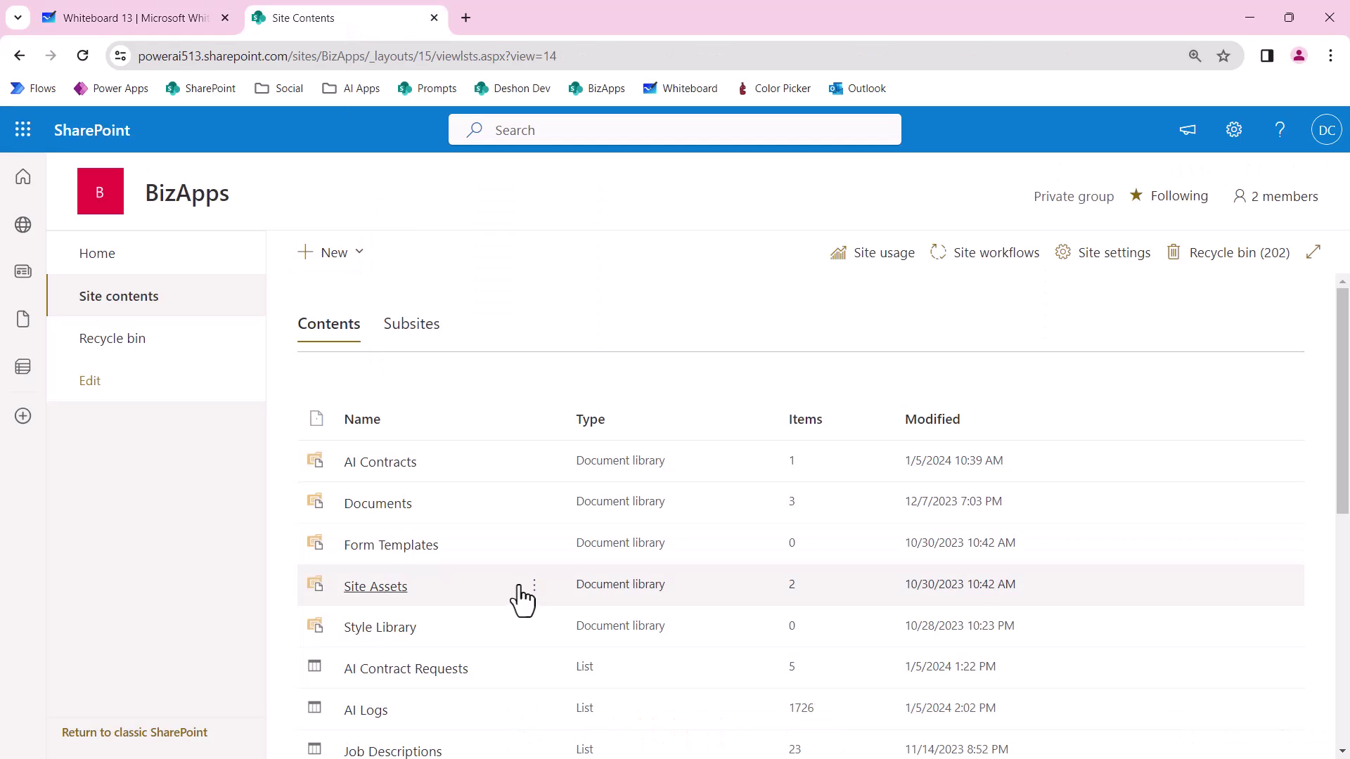
{"action": "scroll", "coordinate": [521, 590], "scroll_direction": "down", "scroll_amount": 7}
{"action": "scroll", "coordinate": [521, 590], "scroll_direction": "up", "scroll_amount": 7}
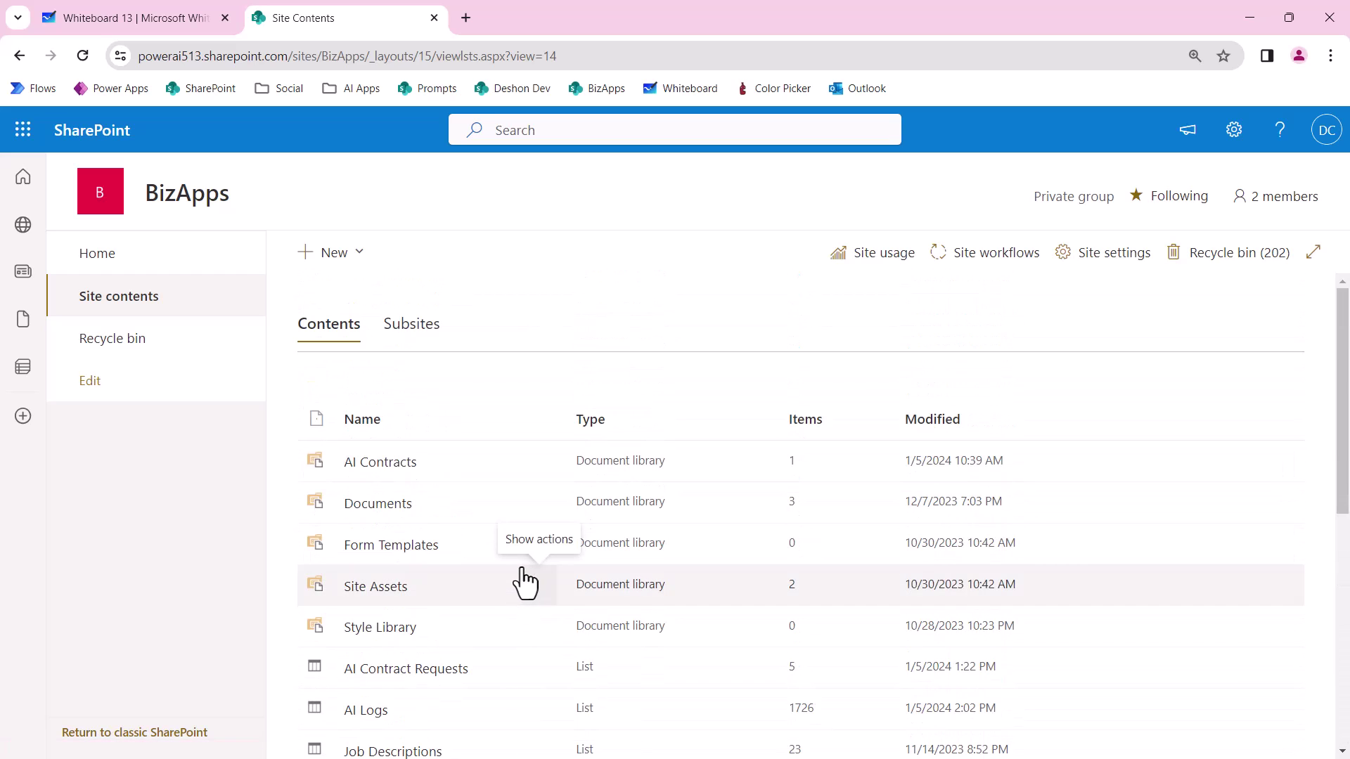
{"action": "scroll", "coordinate": [525, 593], "scroll_direction": "down", "scroll_amount": 5}
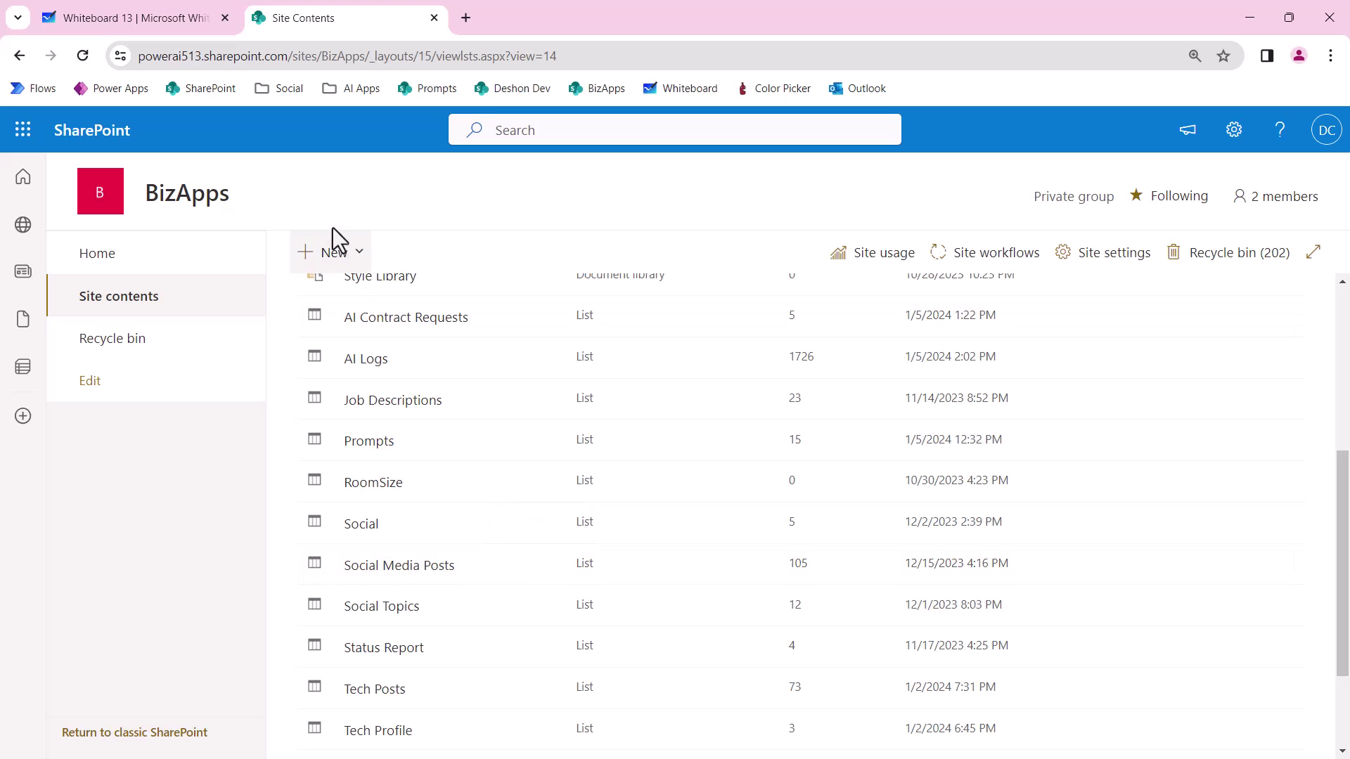
{"action": "scroll", "coordinate": [415, 524], "scroll_direction": "down", "scroll_amount": 2}
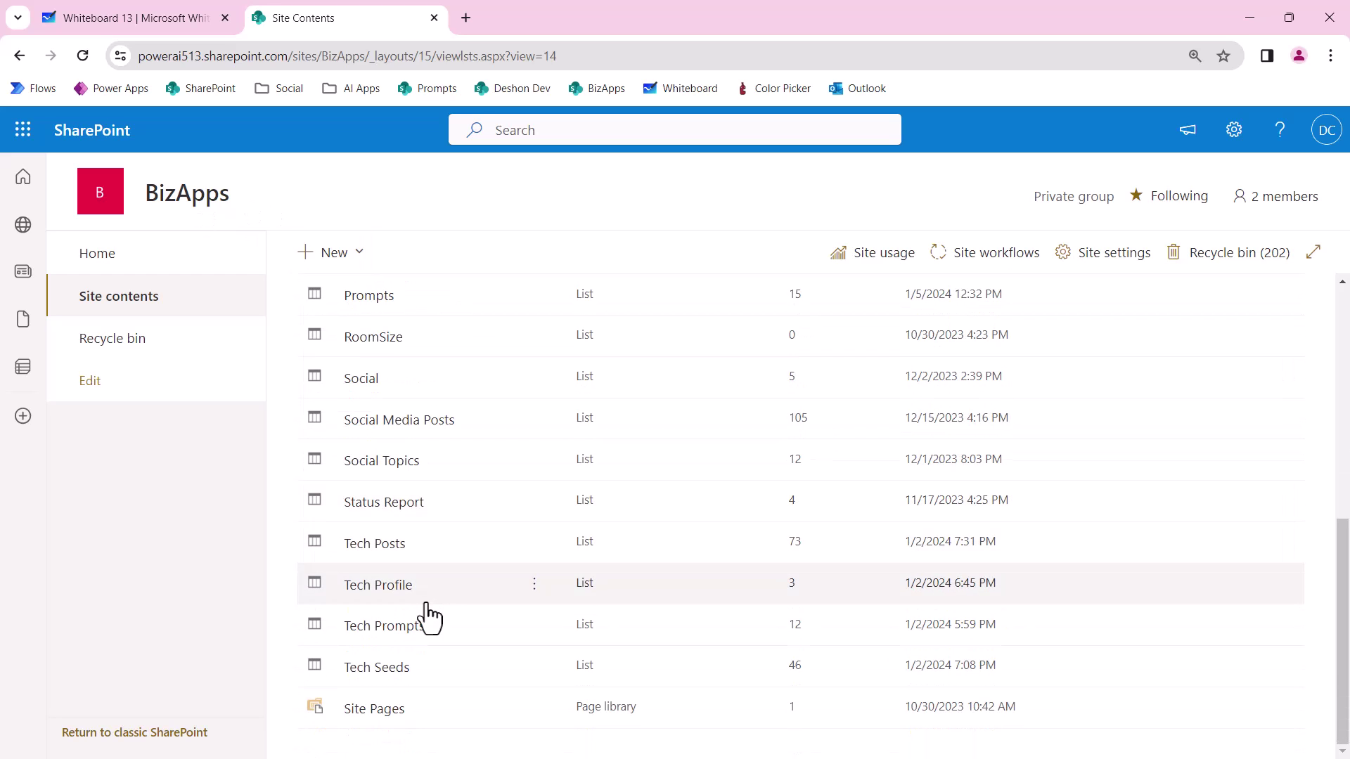
{"action": "scroll", "coordinate": [429, 601], "scroll_direction": "up", "scroll_amount": 6}
{"action": "scroll", "coordinate": [426, 587], "scroll_direction": "down", "scroll_amount": 4}
{"action": "scroll", "coordinate": [428, 596], "scroll_direction": "down", "scroll_amount": 1}
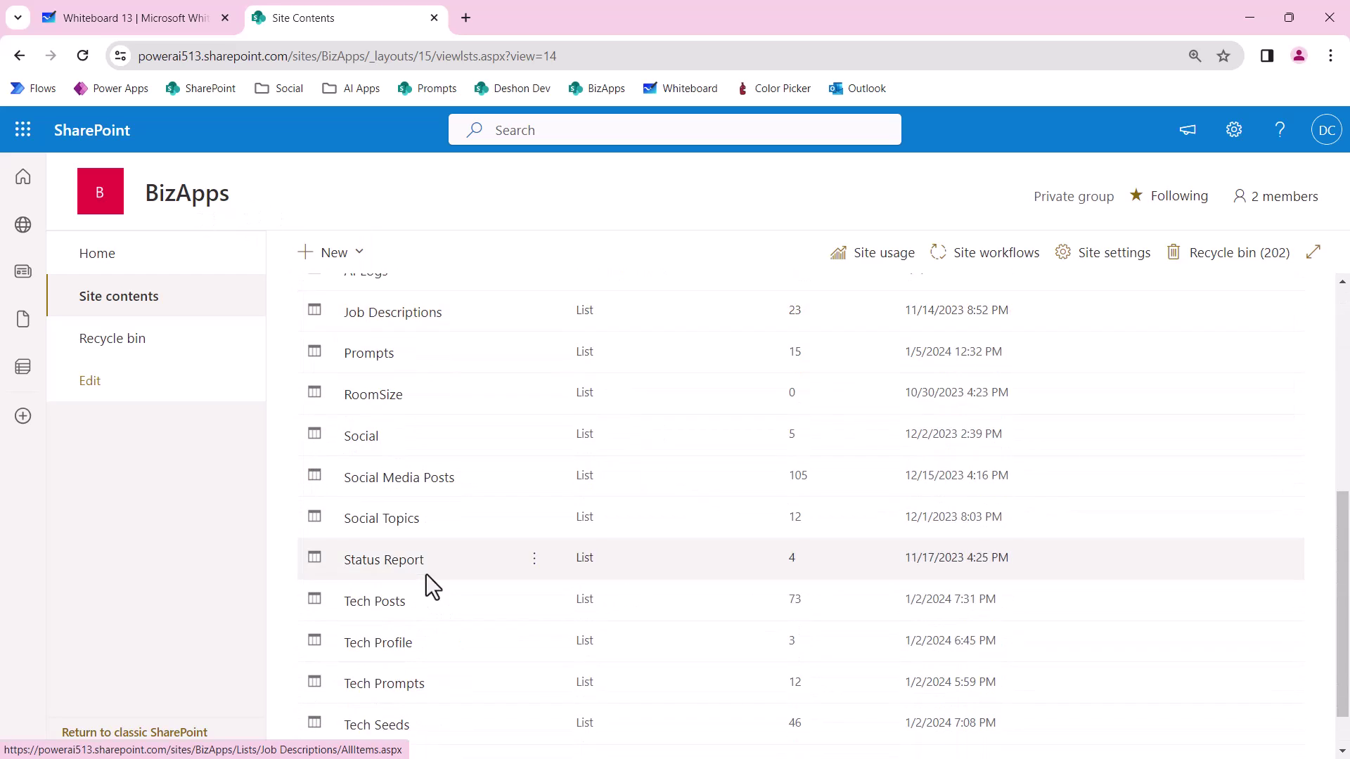
Create a blank list named svcEmailRequests, hidden from site navigation, then return to the whiteboard.
{"action": "left_click", "coordinate": [343, 259]}
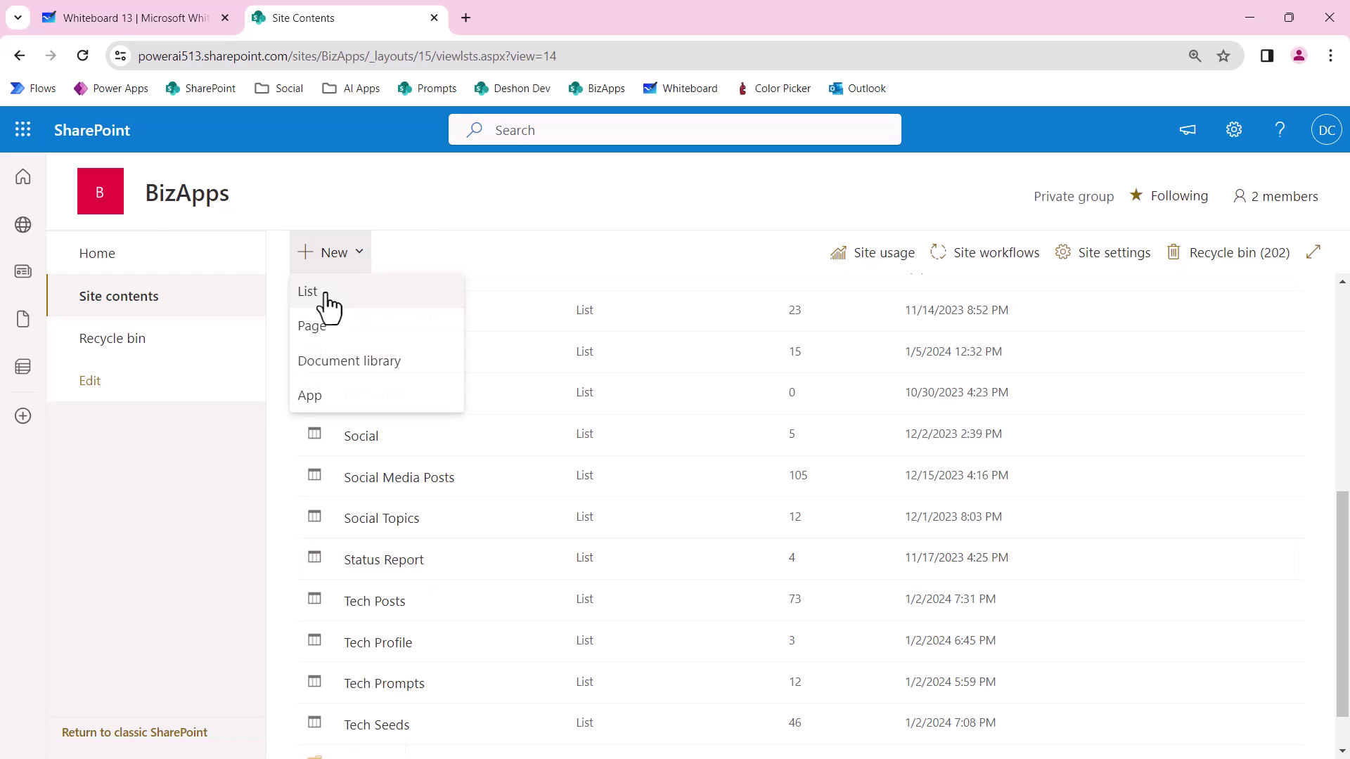
{"action": "left_click", "coordinate": [324, 294]}
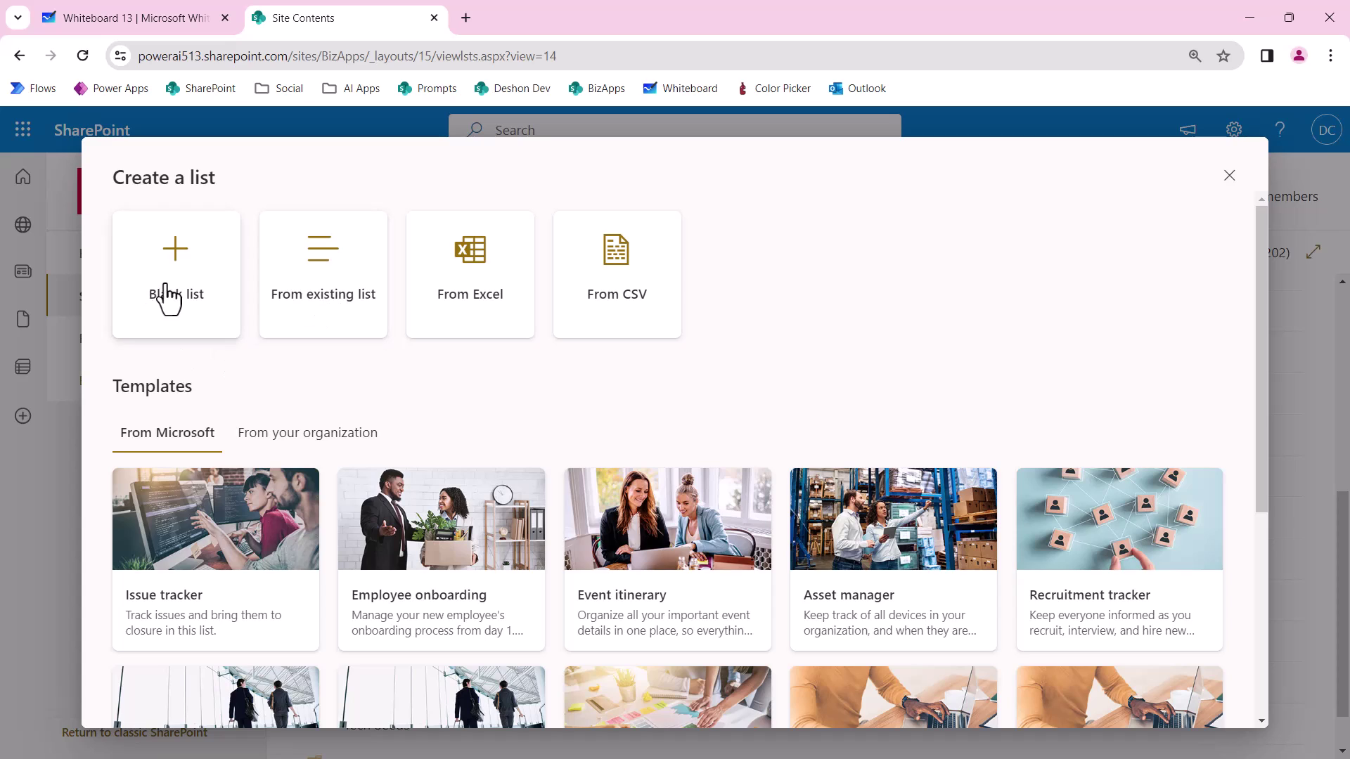
{"action": "left_click", "coordinate": [168, 295]}
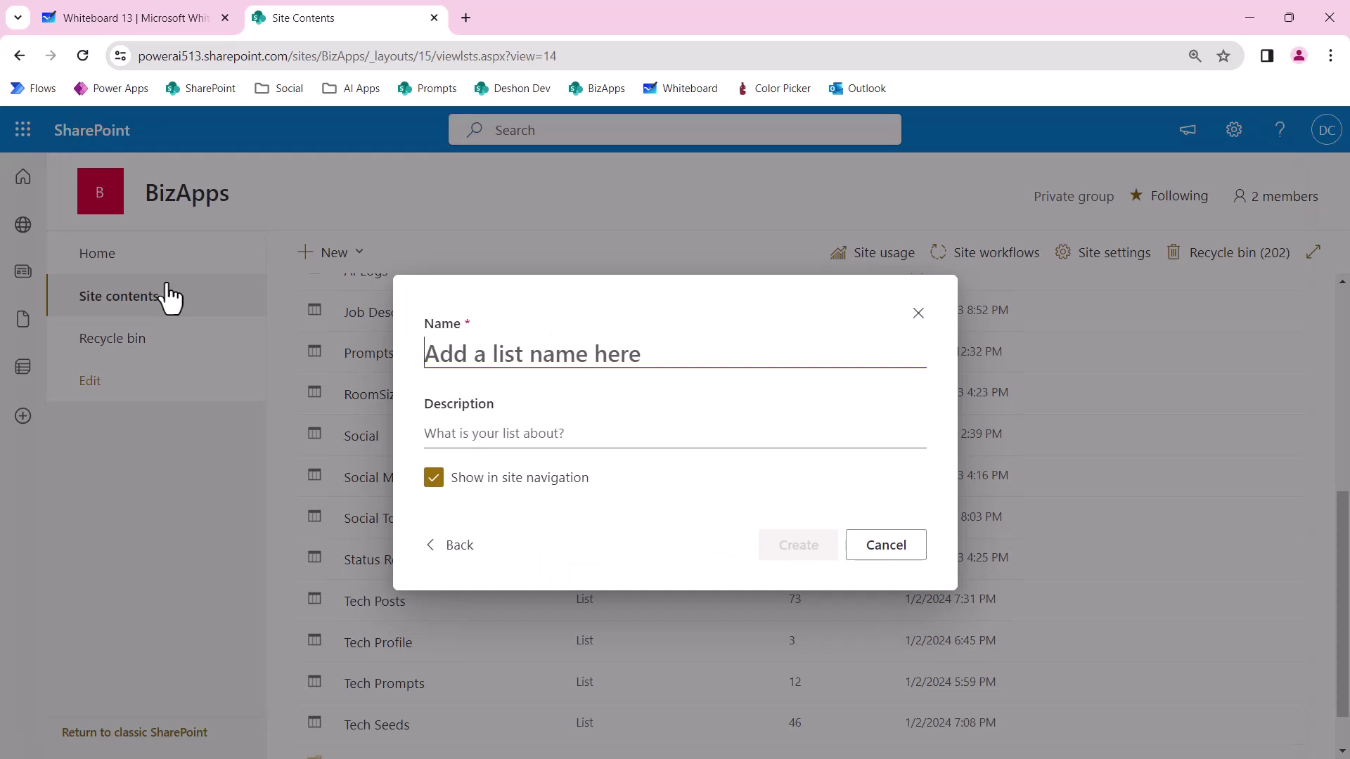
{"action": "type", "text": "svc"}
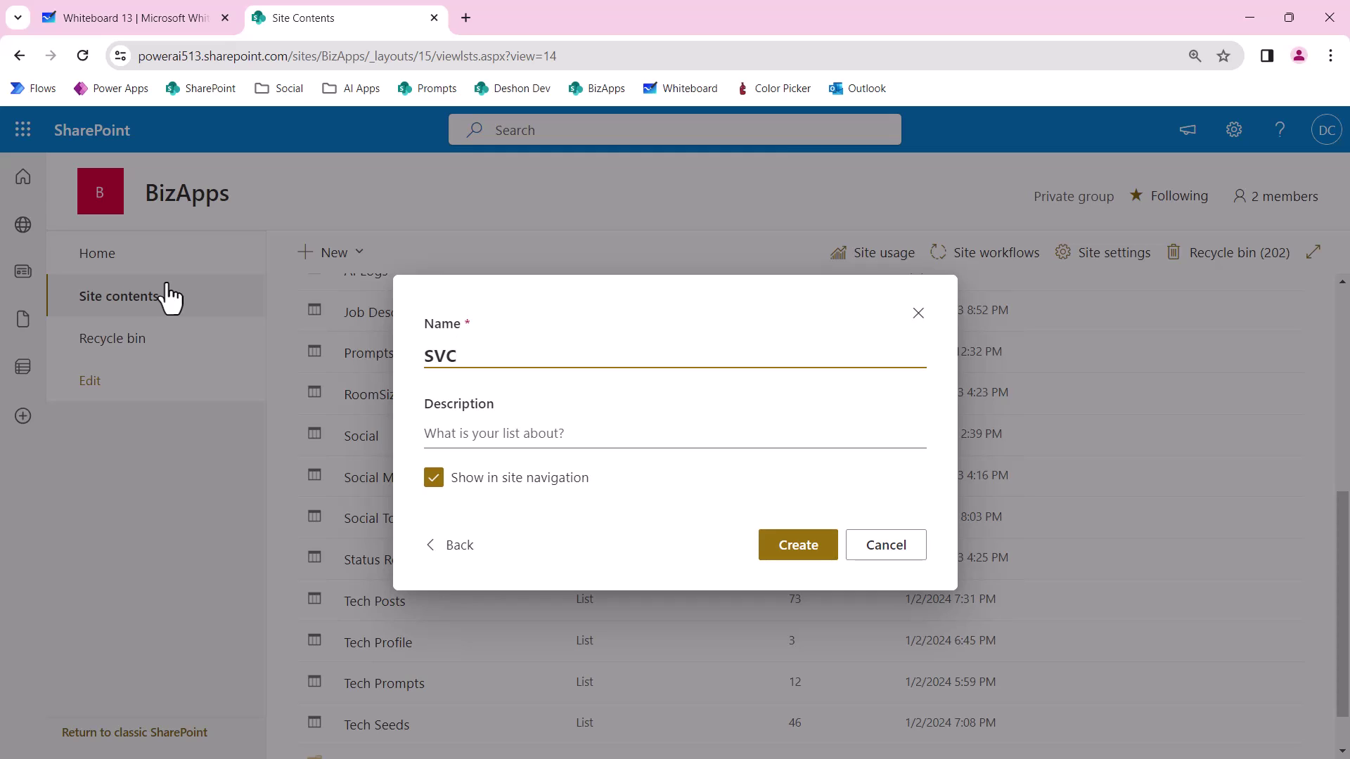
{"action": "type", "text": "EmailRequests"}
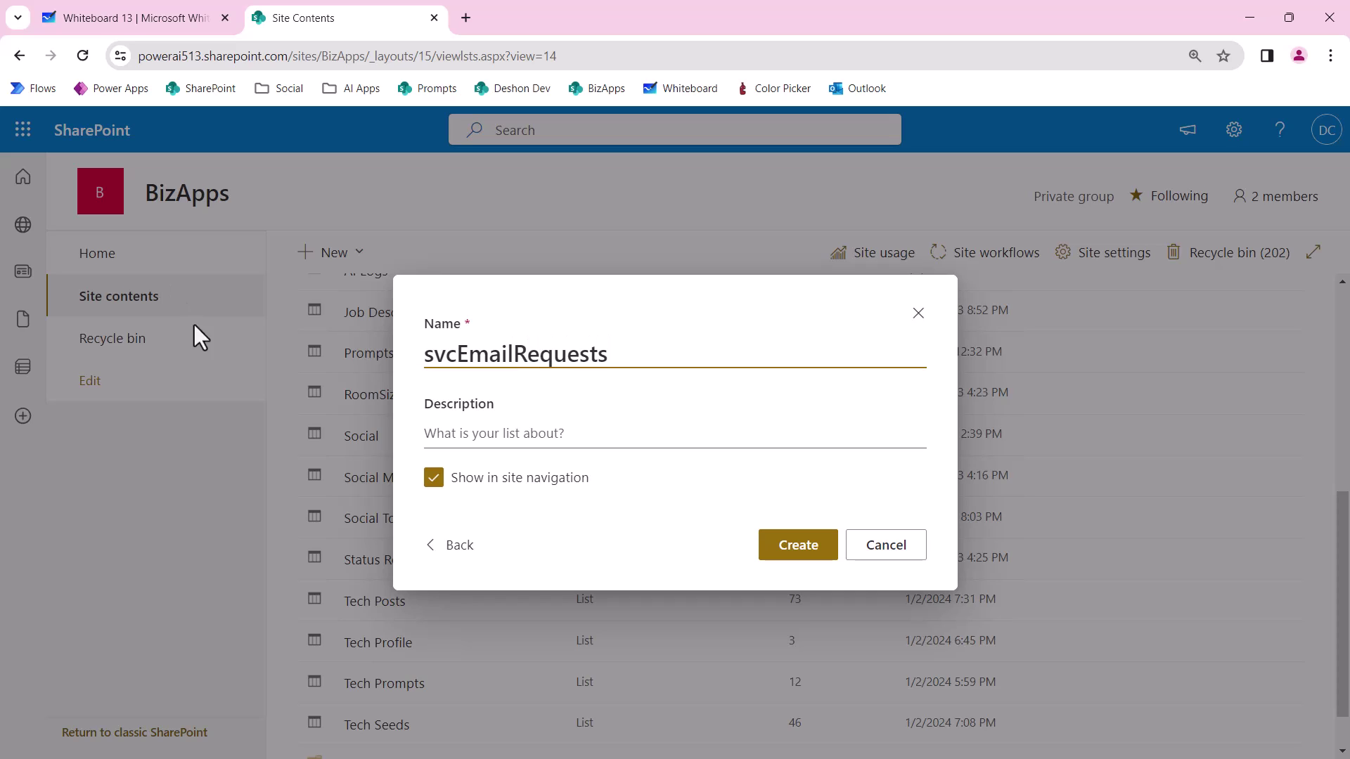
{"action": "left_click", "coordinate": [434, 481]}
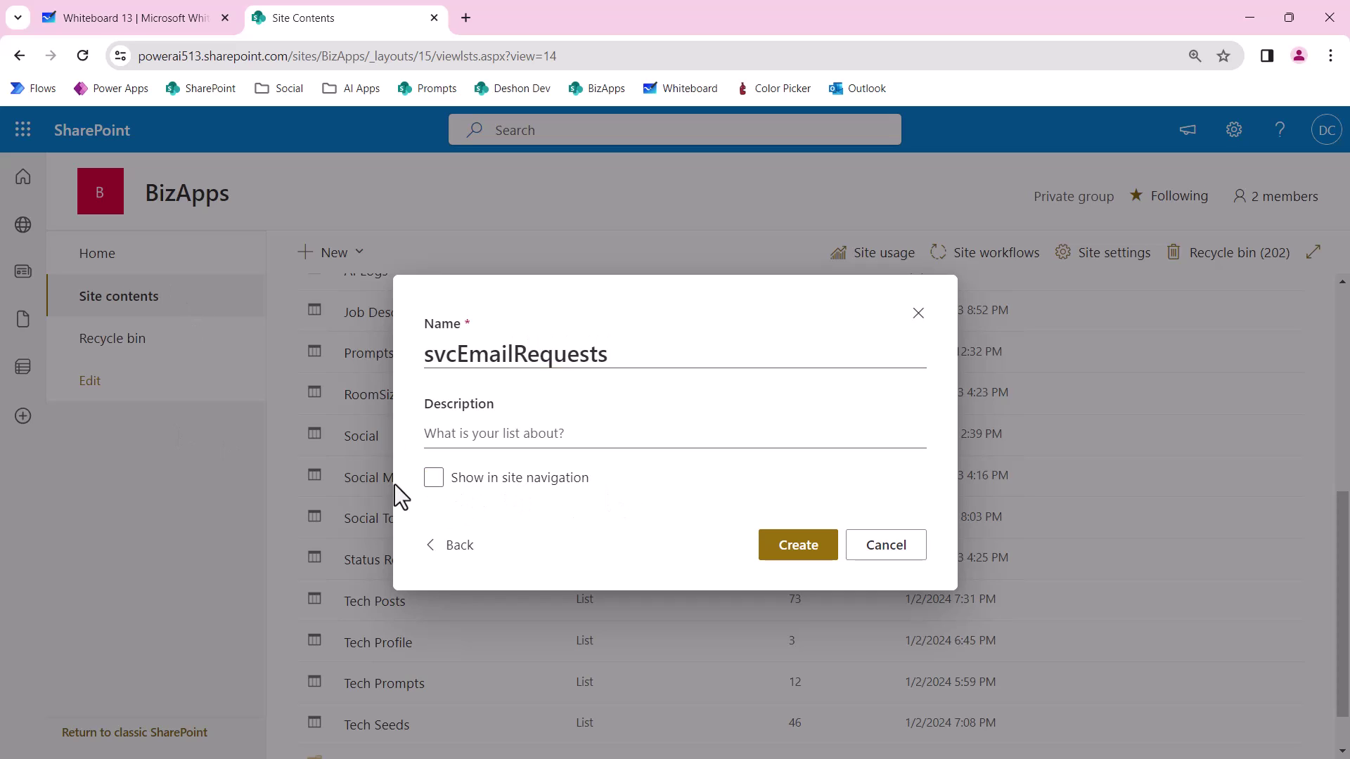
{"action": "left_click", "coordinate": [809, 552]}
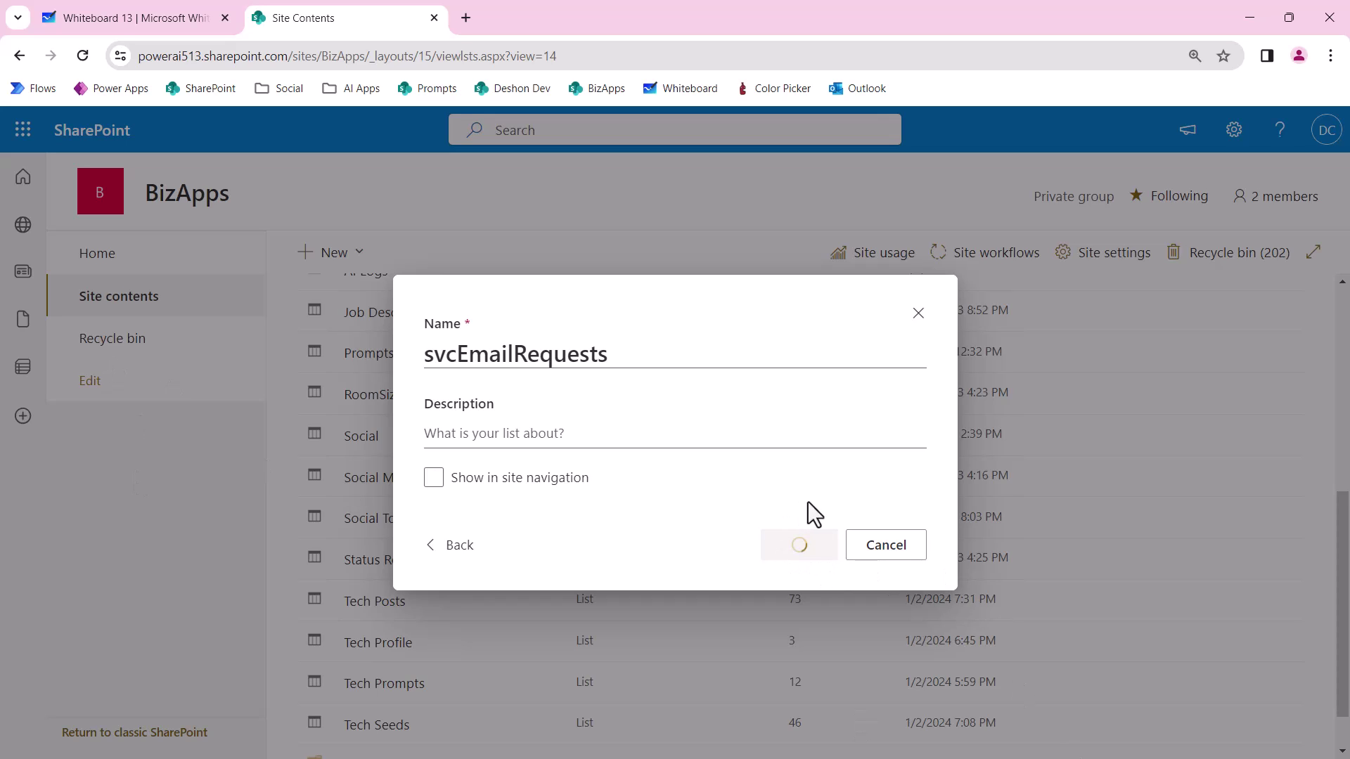
{"action": "left_click", "coordinate": [77, 26]}
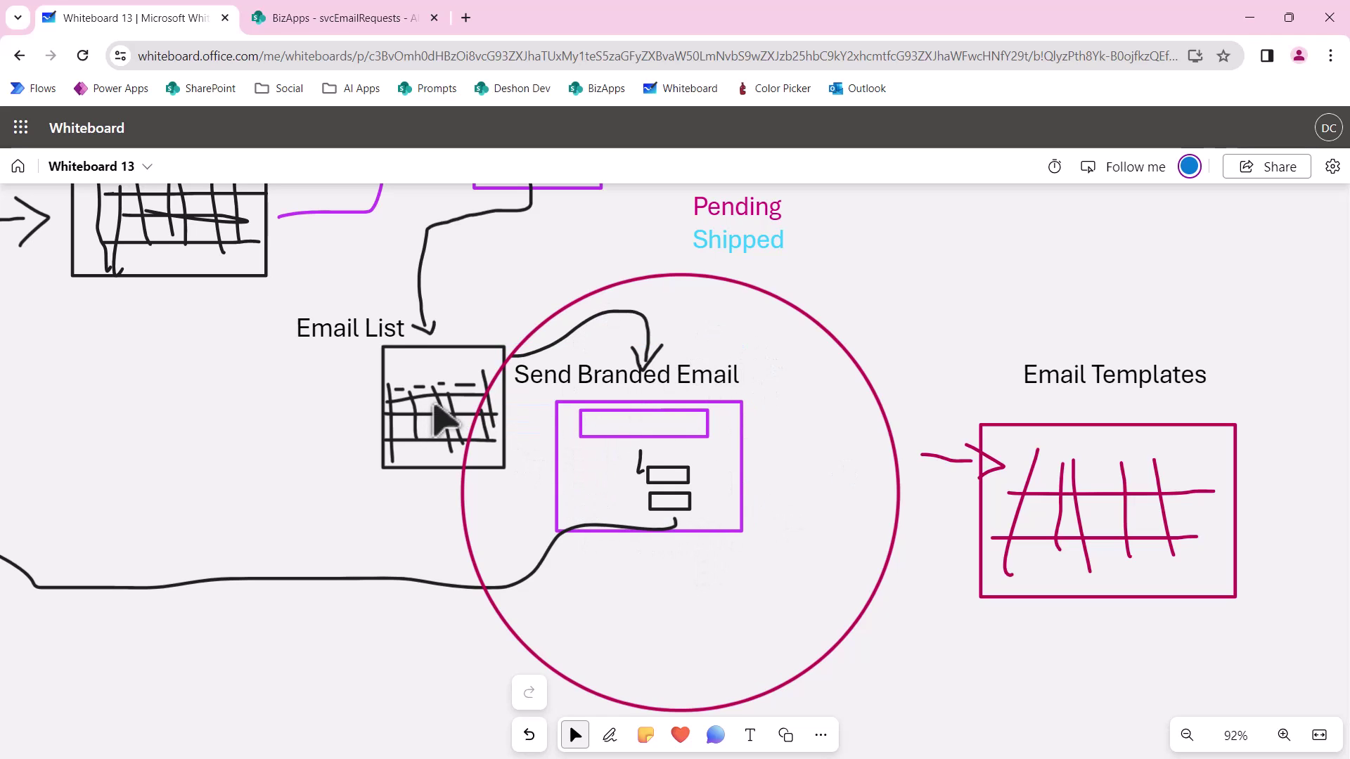
Rename the svcEmailRequests Title column to To Address via List settings.
{"action": "left_click", "coordinate": [314, 21]}
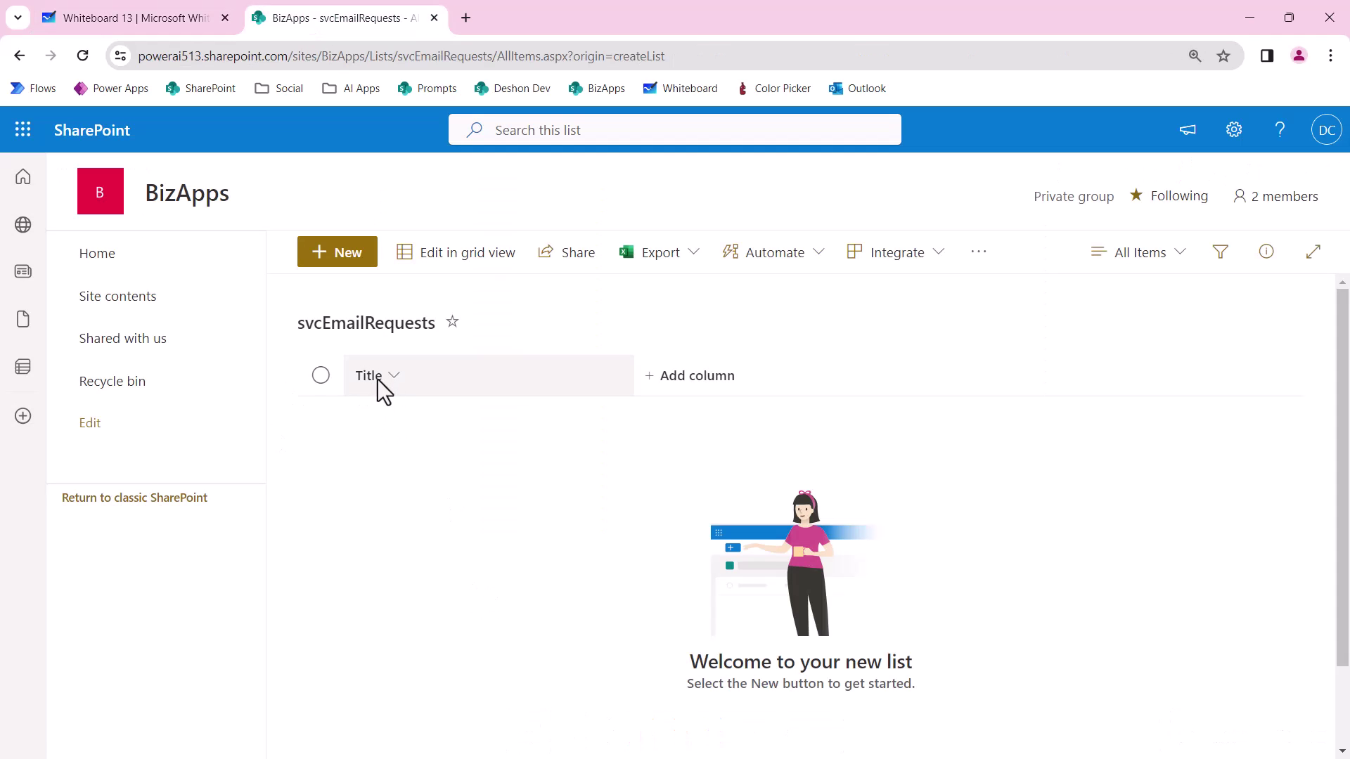
{"action": "left_click", "coordinate": [1234, 130]}
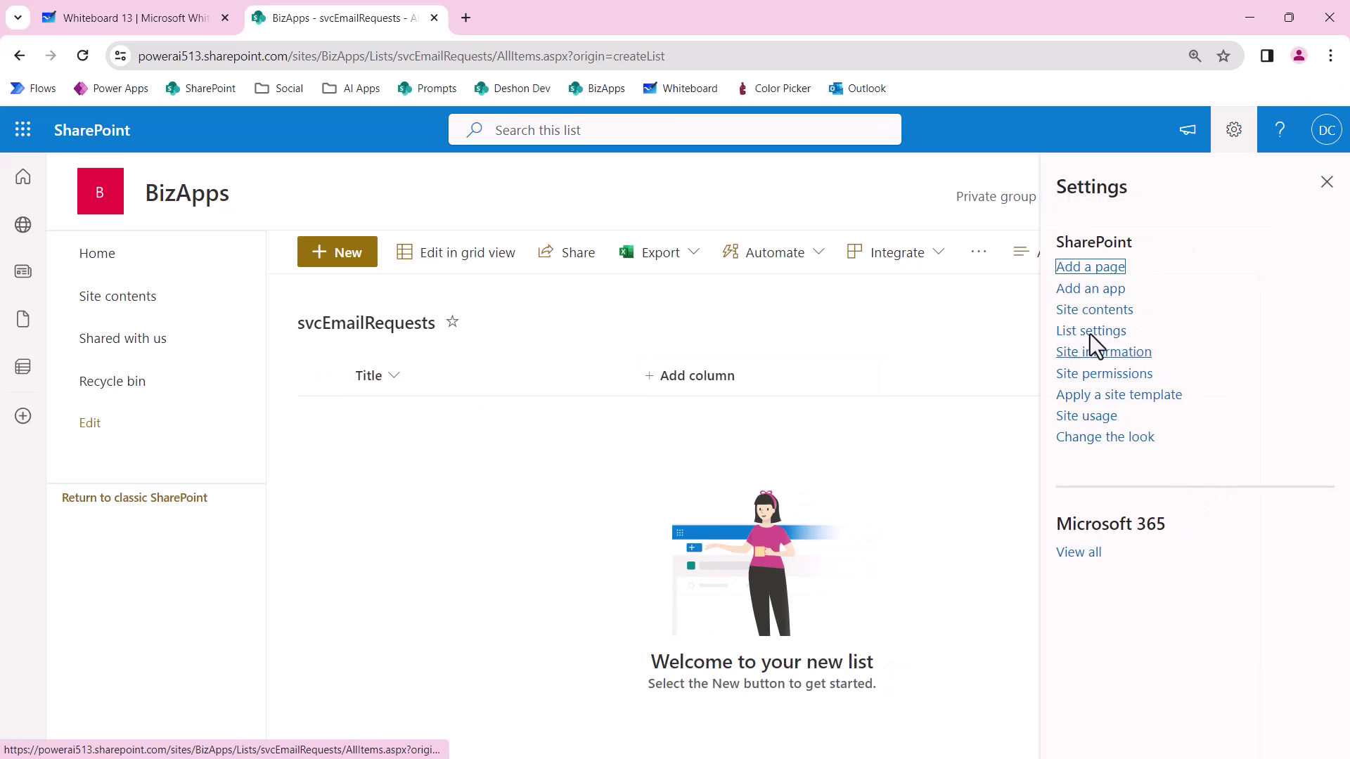
{"action": "left_click", "coordinate": [1096, 332]}
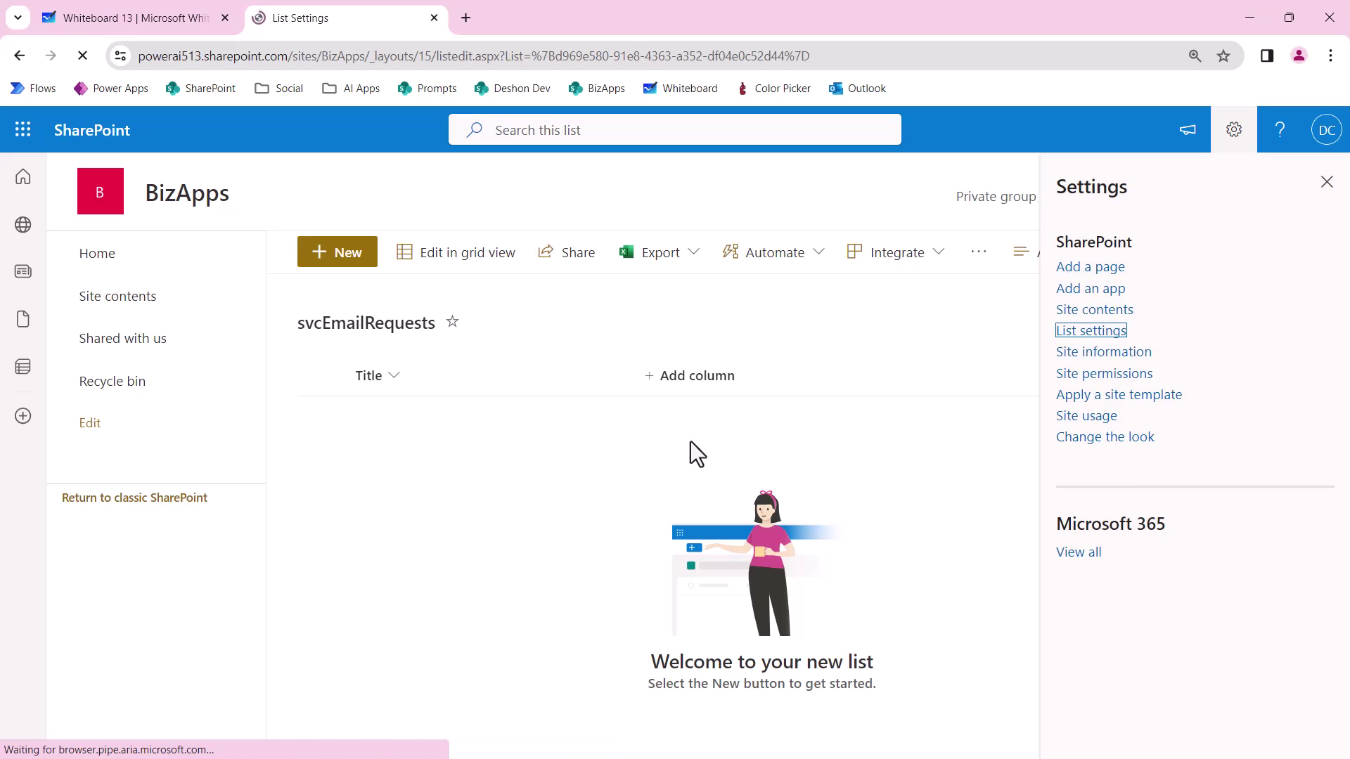
{"action": "scroll", "coordinate": [551, 588], "scroll_direction": "down", "scroll_amount": 3}
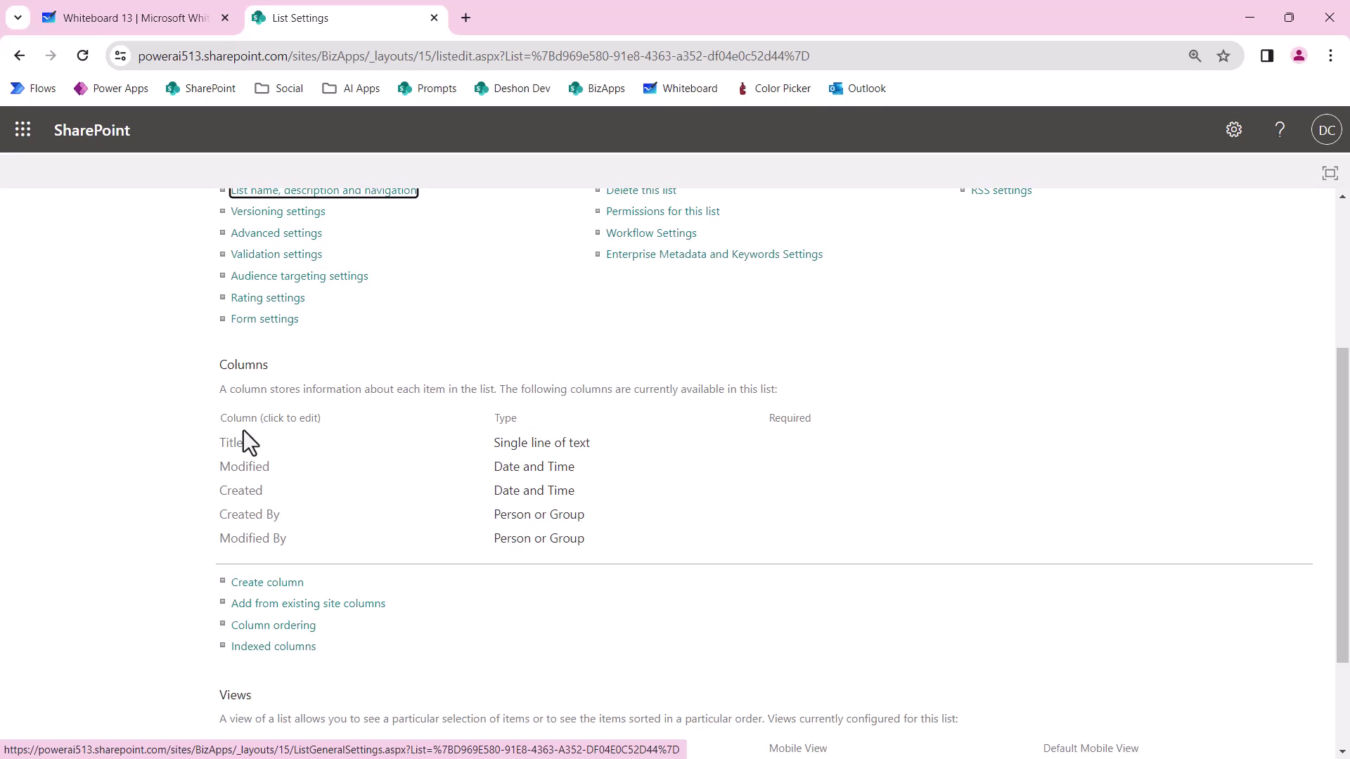
{"action": "left_click", "coordinate": [236, 447]}
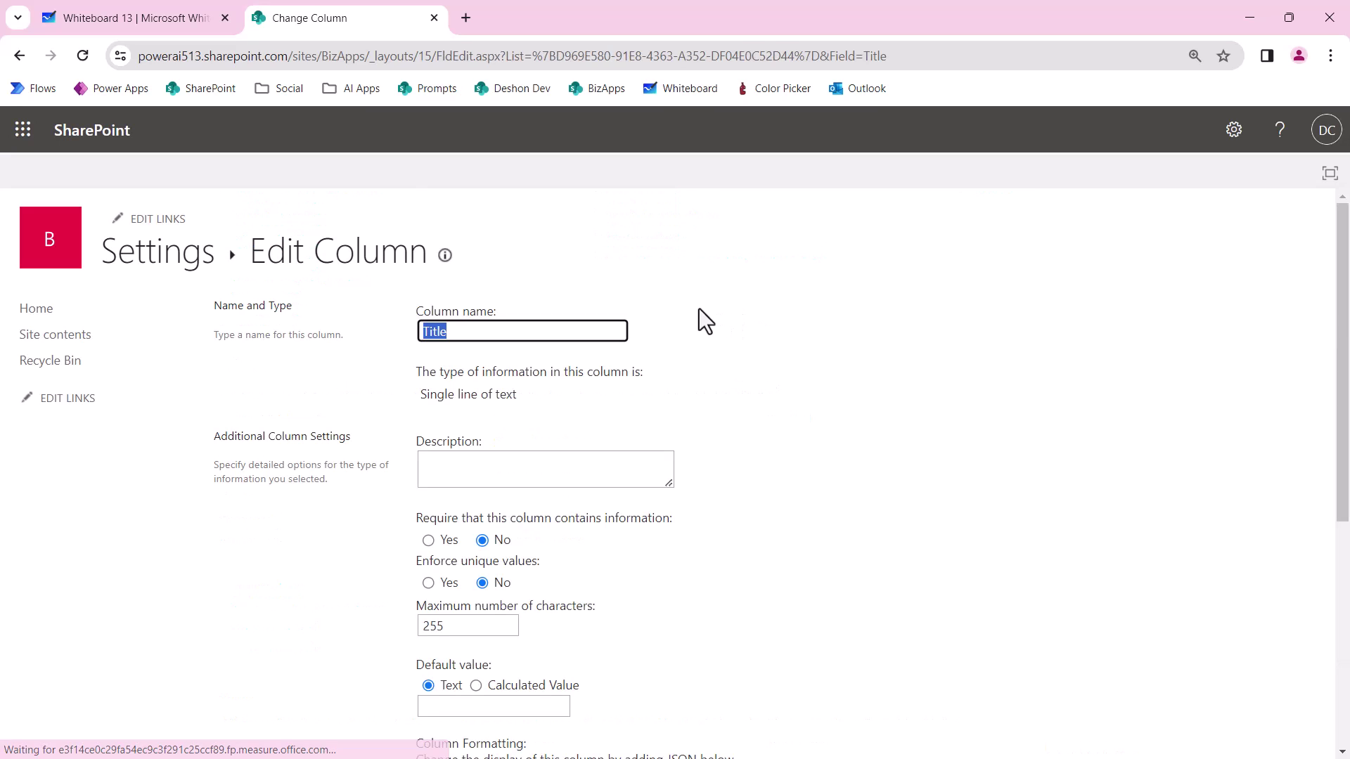
{"action": "type", "text": "To"}
{"action": "key", "text": "Return"}
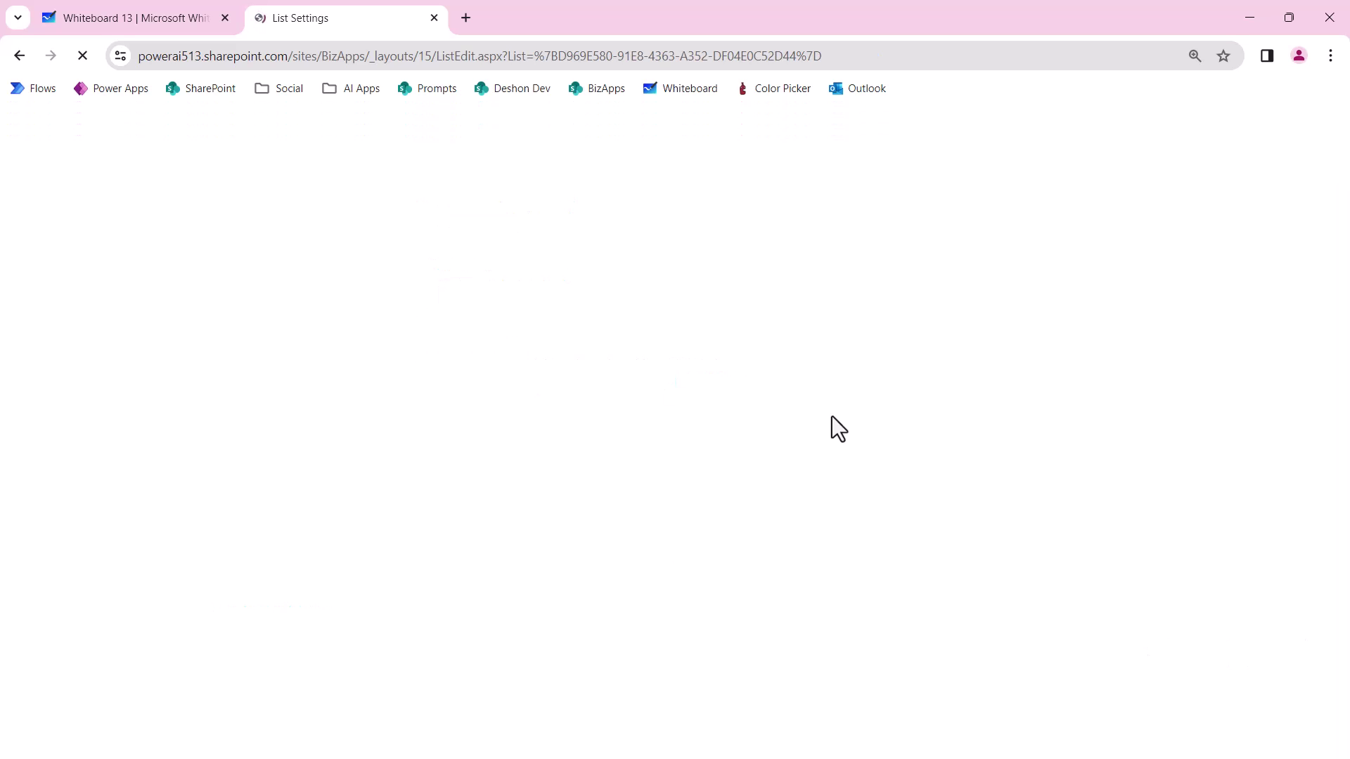
{"action": "left_click", "coordinate": [257, 252]}
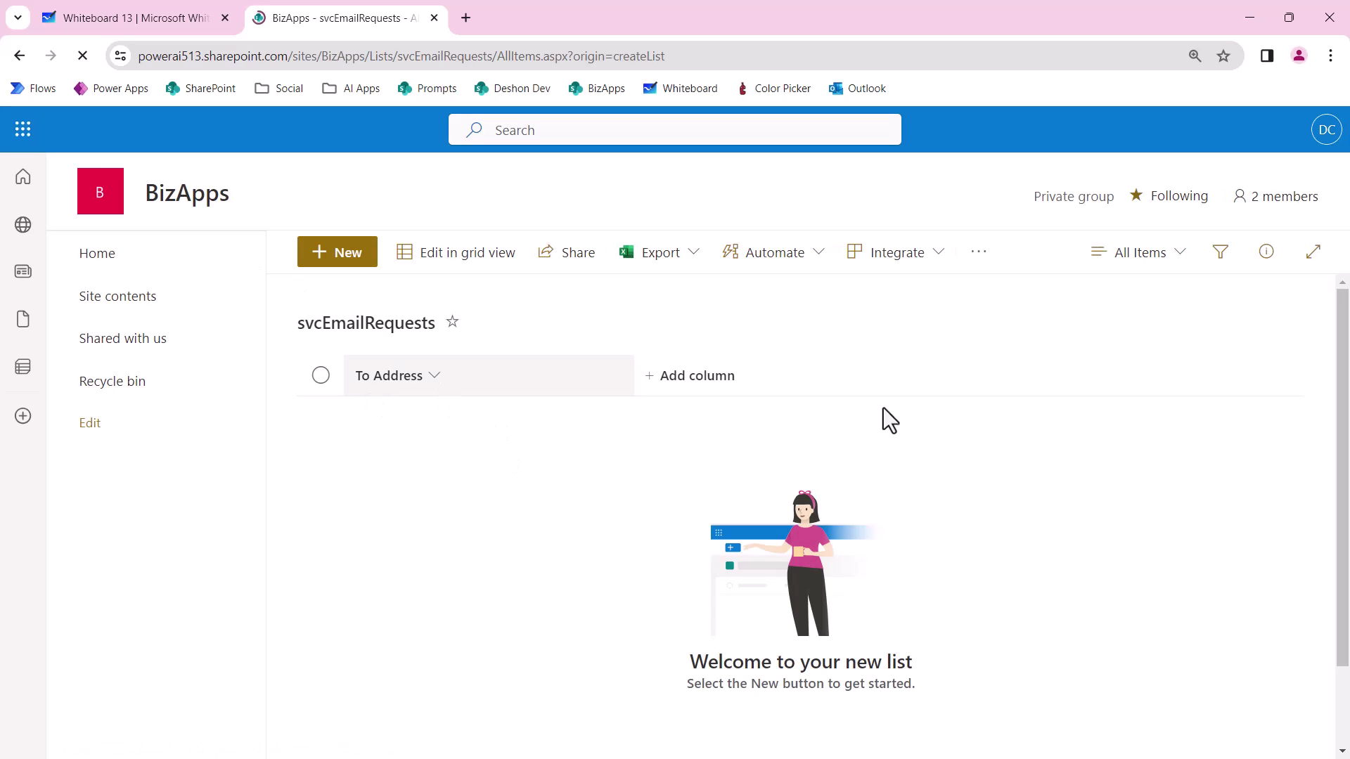
Add single-line text columns CC Address and BCC Address to svcEmailRequests.
{"action": "left_click", "coordinate": [670, 382]}
{"action": "left_click", "coordinate": [525, 683]}
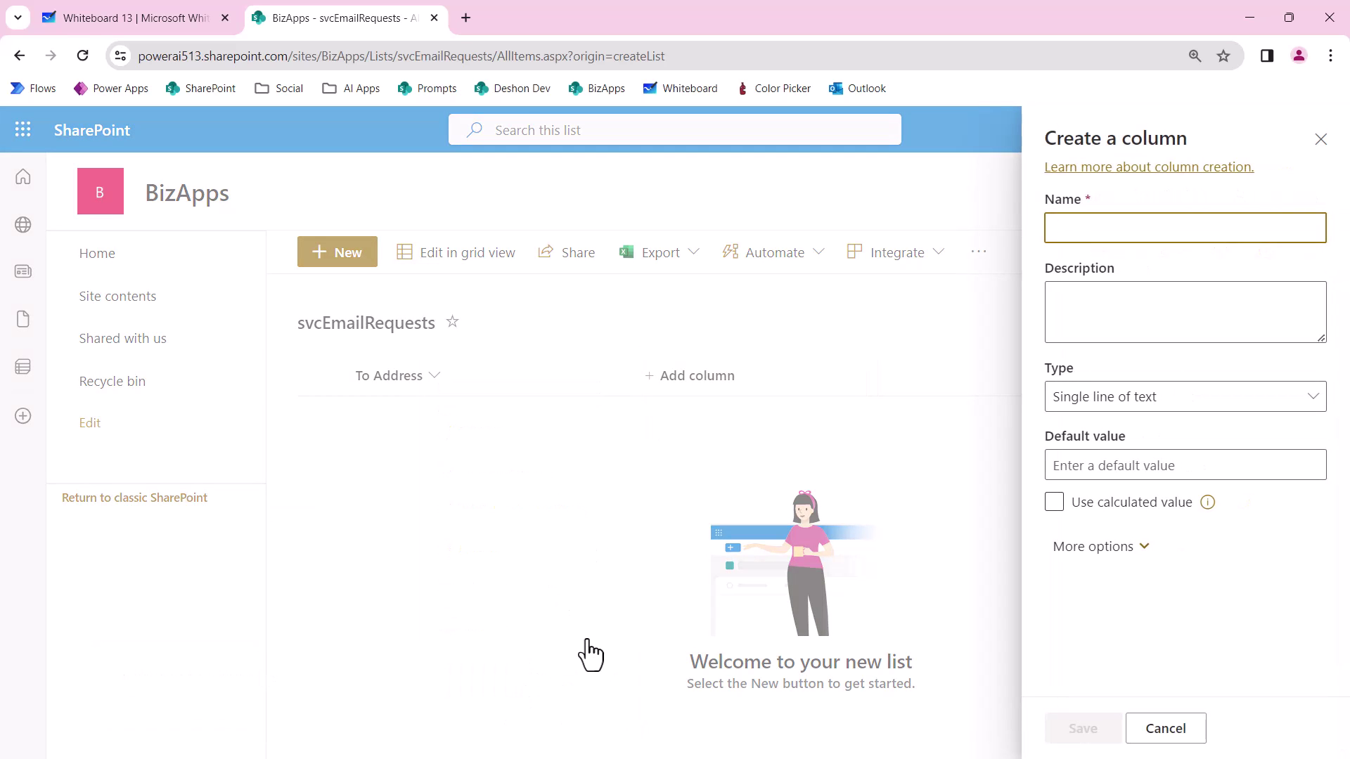
{"action": "type", "text": "CC Addr"}
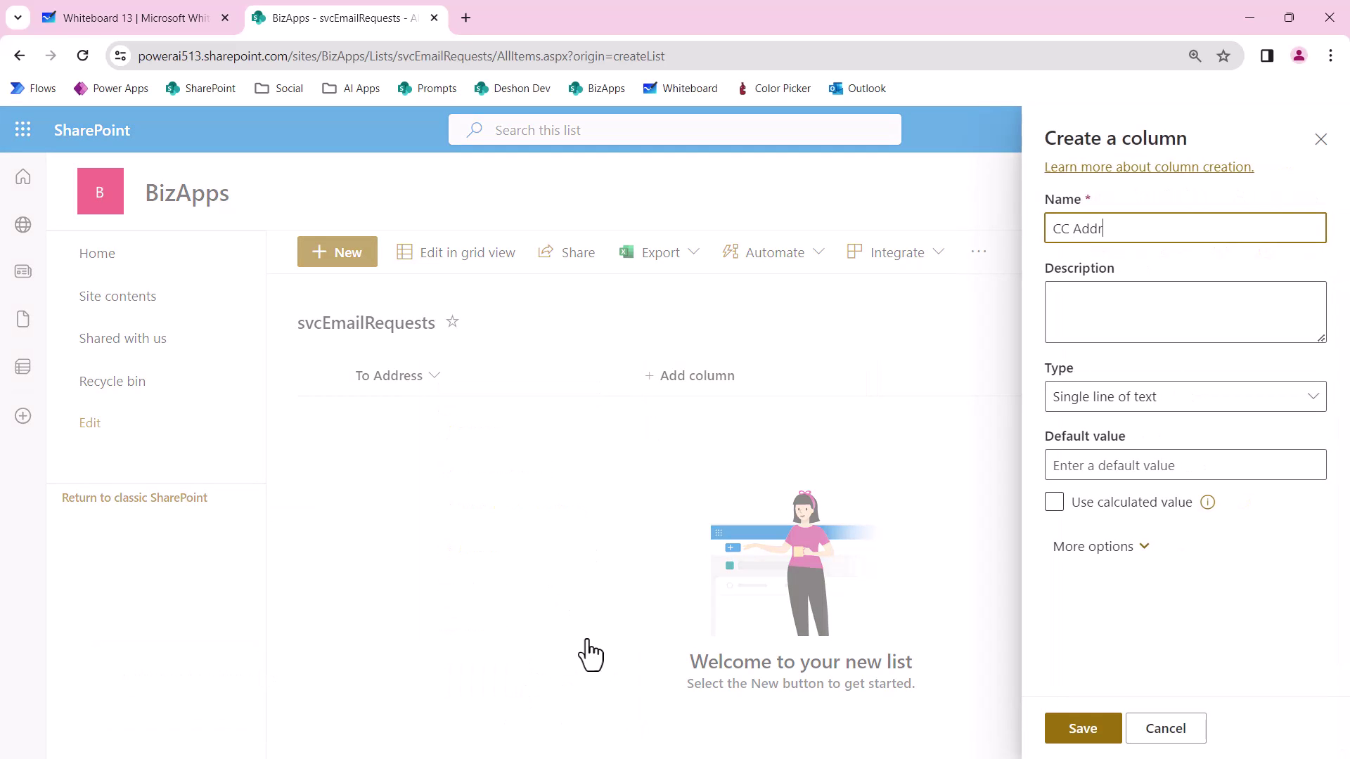
{"action": "type", "text": "ess"}
{"action": "left_click_drag", "start_coordinate": [1169, 226], "coordinate": [974, 246]}
{"action": "key", "text": "ctrl+c"}
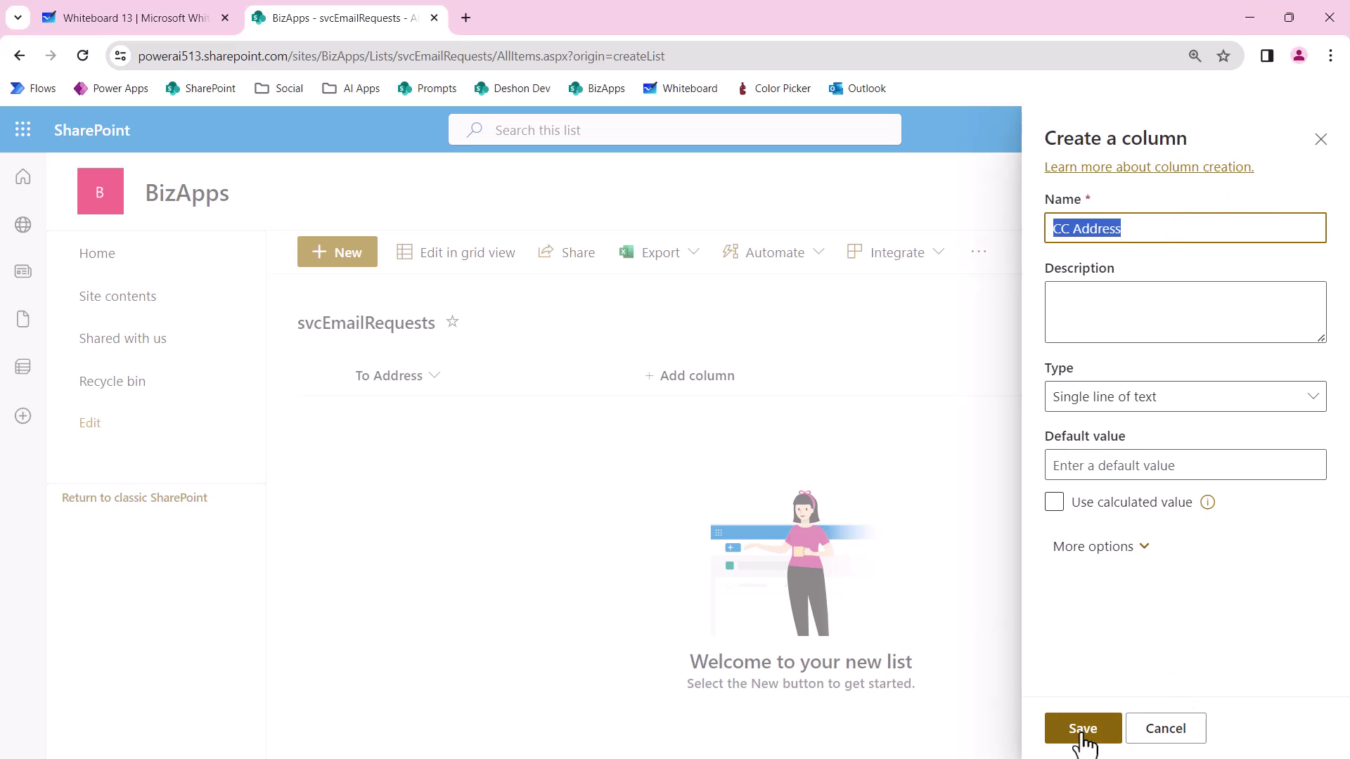
{"action": "left_click", "coordinate": [1081, 734]}
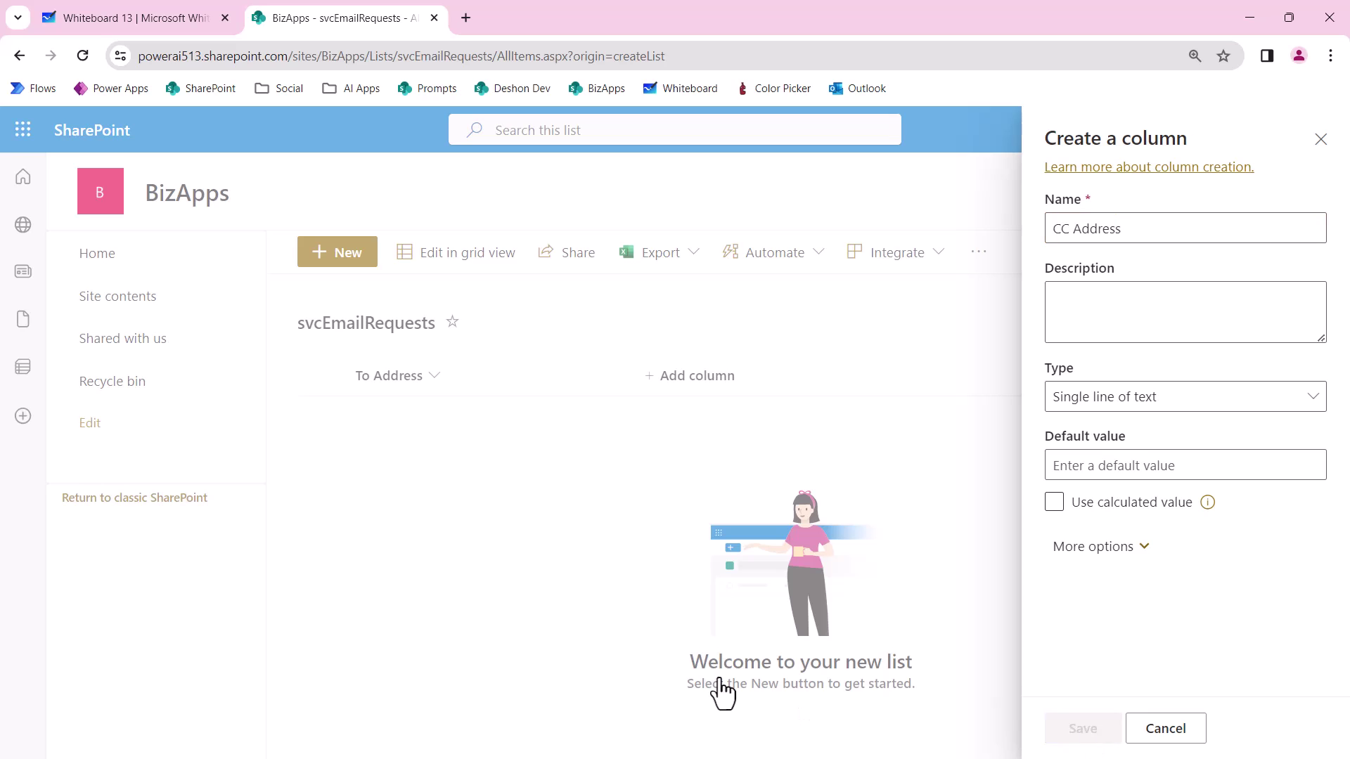
{"action": "left_click", "coordinate": [849, 393]}
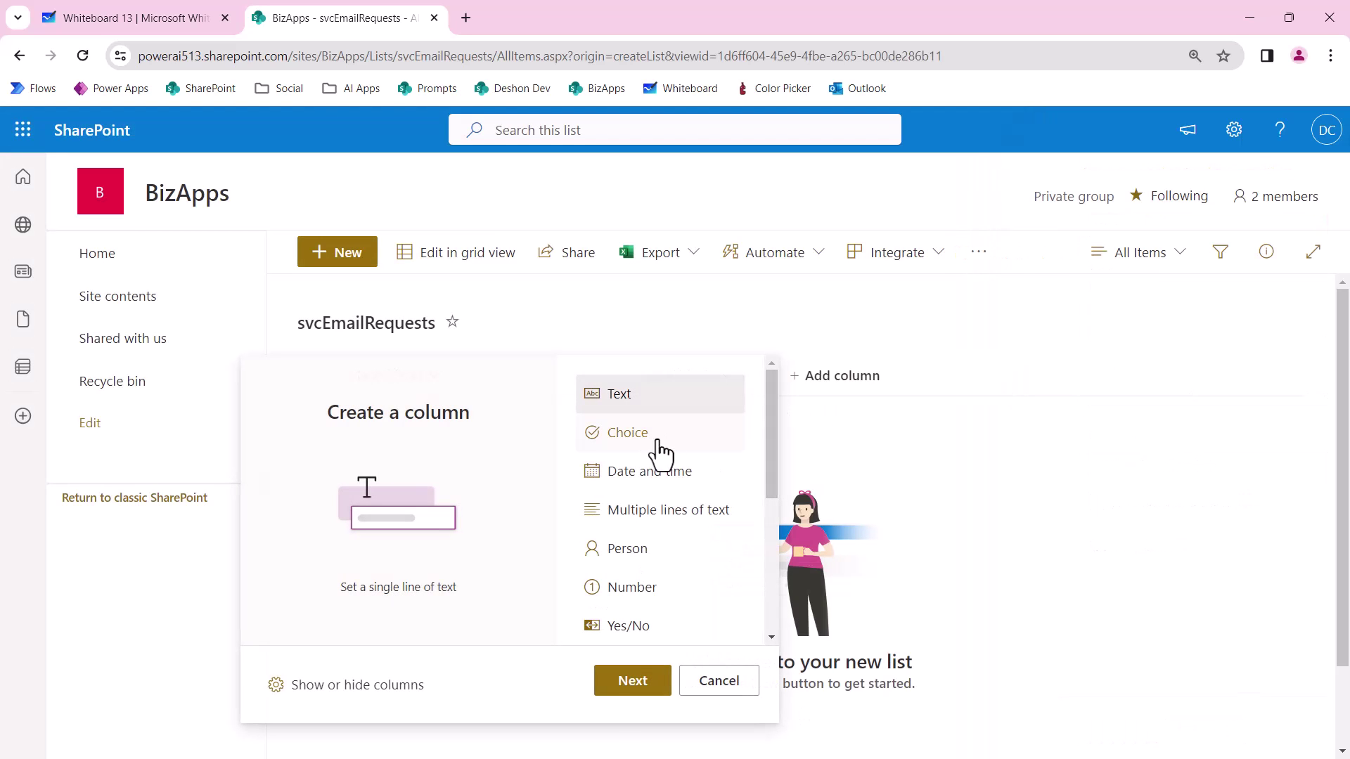
{"action": "left_click", "coordinate": [638, 689]}
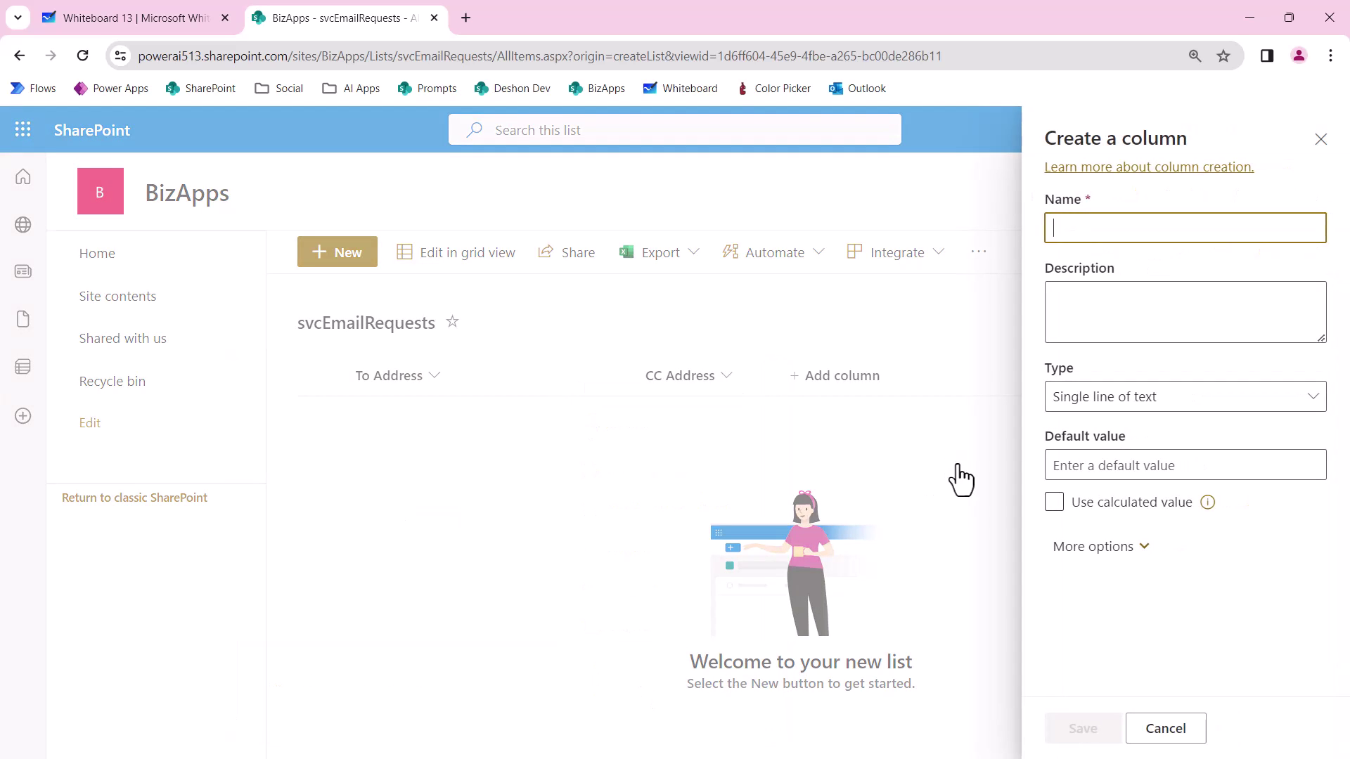
{"action": "type", "text": "BCC"}
{"action": "key", "text": "ctrl+v"}
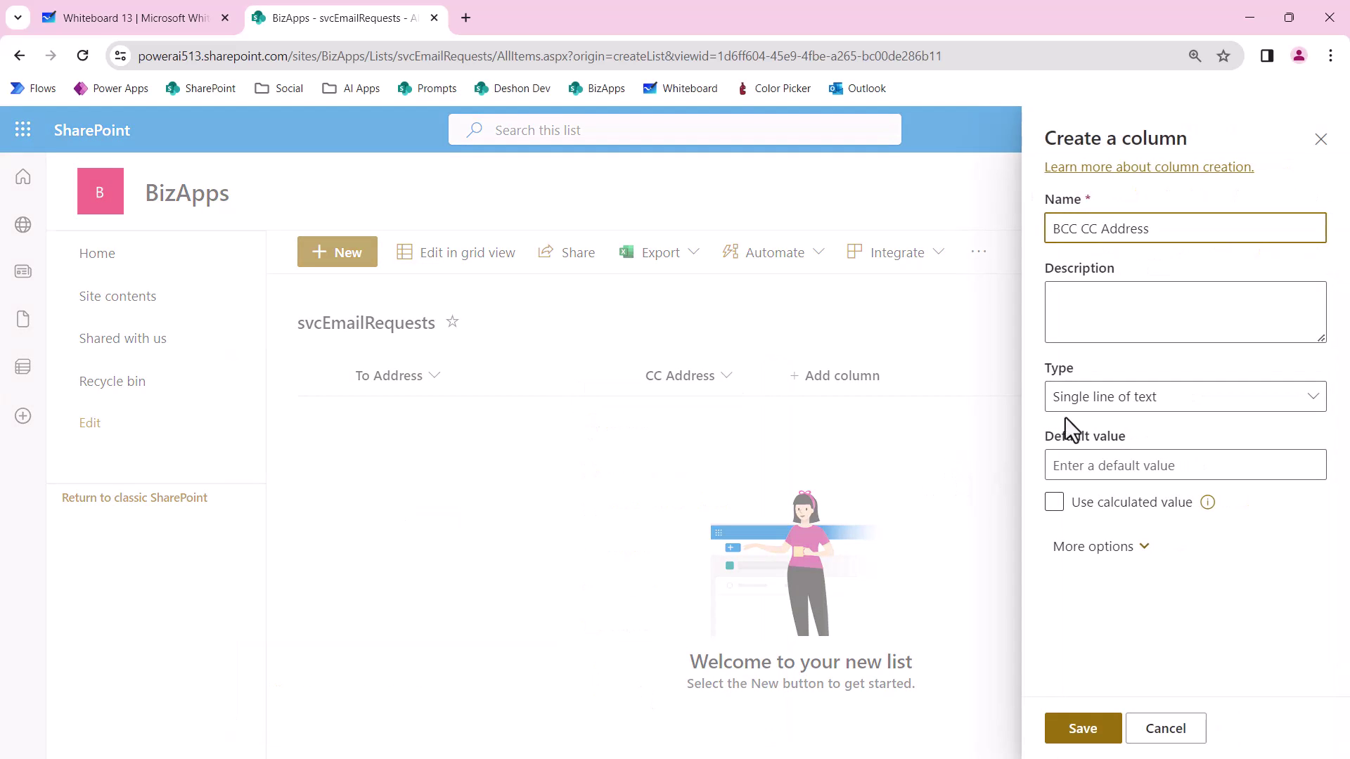
{"action": "key", "text": "BackSpace"}
{"action": "key", "text": "BackSpace"}
{"action": "key", "text": "BackSpace"}
{"action": "key", "text": "BackSpace"}
{"action": "left_click", "coordinate": [1103, 738]}
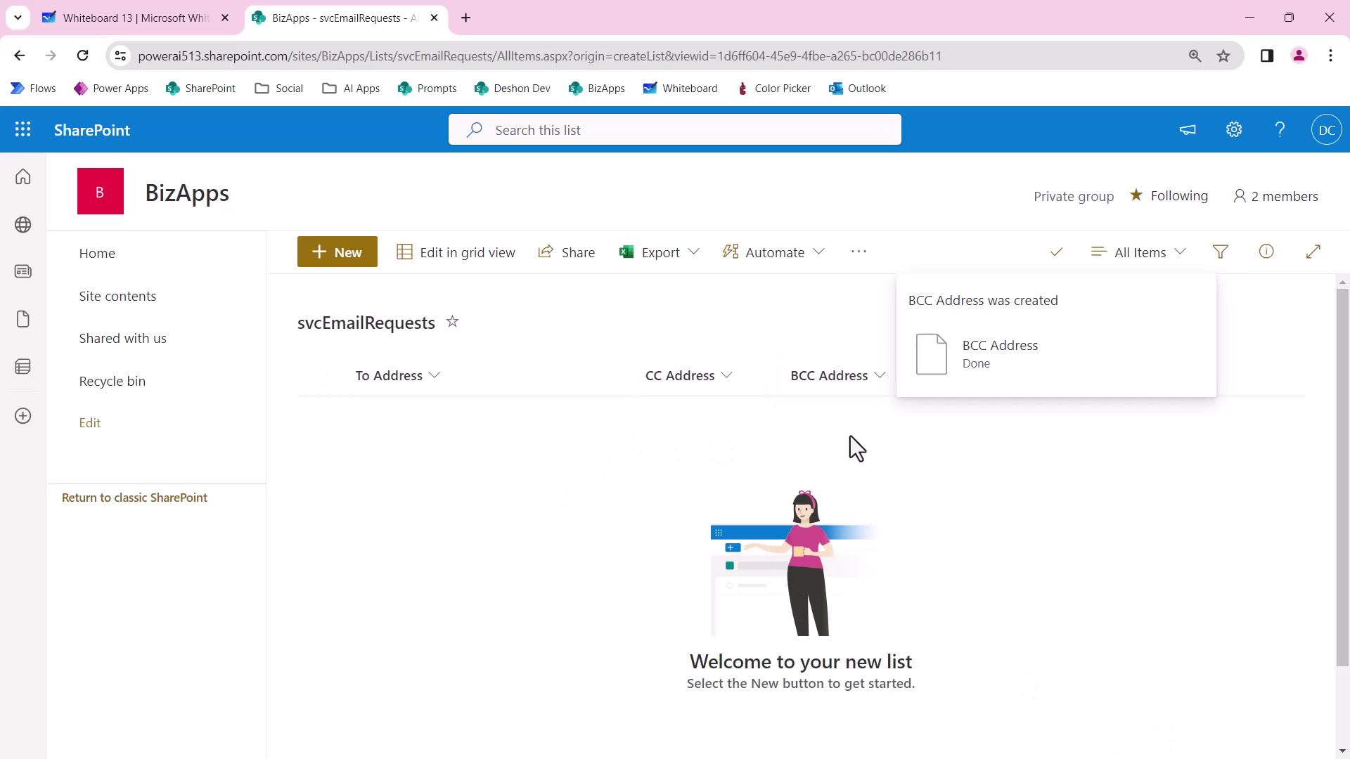
{"action": "left_click", "coordinate": [837, 337]}
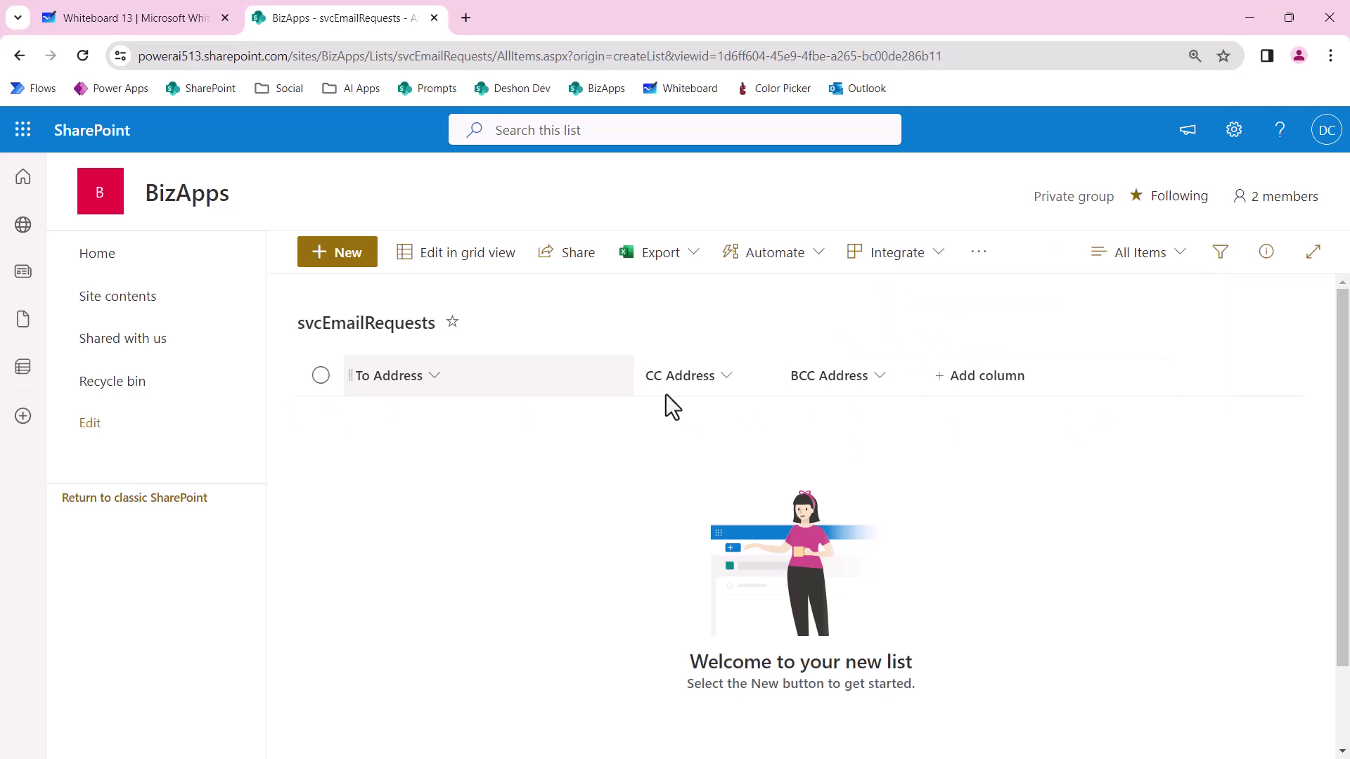
Add an Email Body column of type multiple lines of text.
{"action": "left_click", "coordinate": [971, 374]}
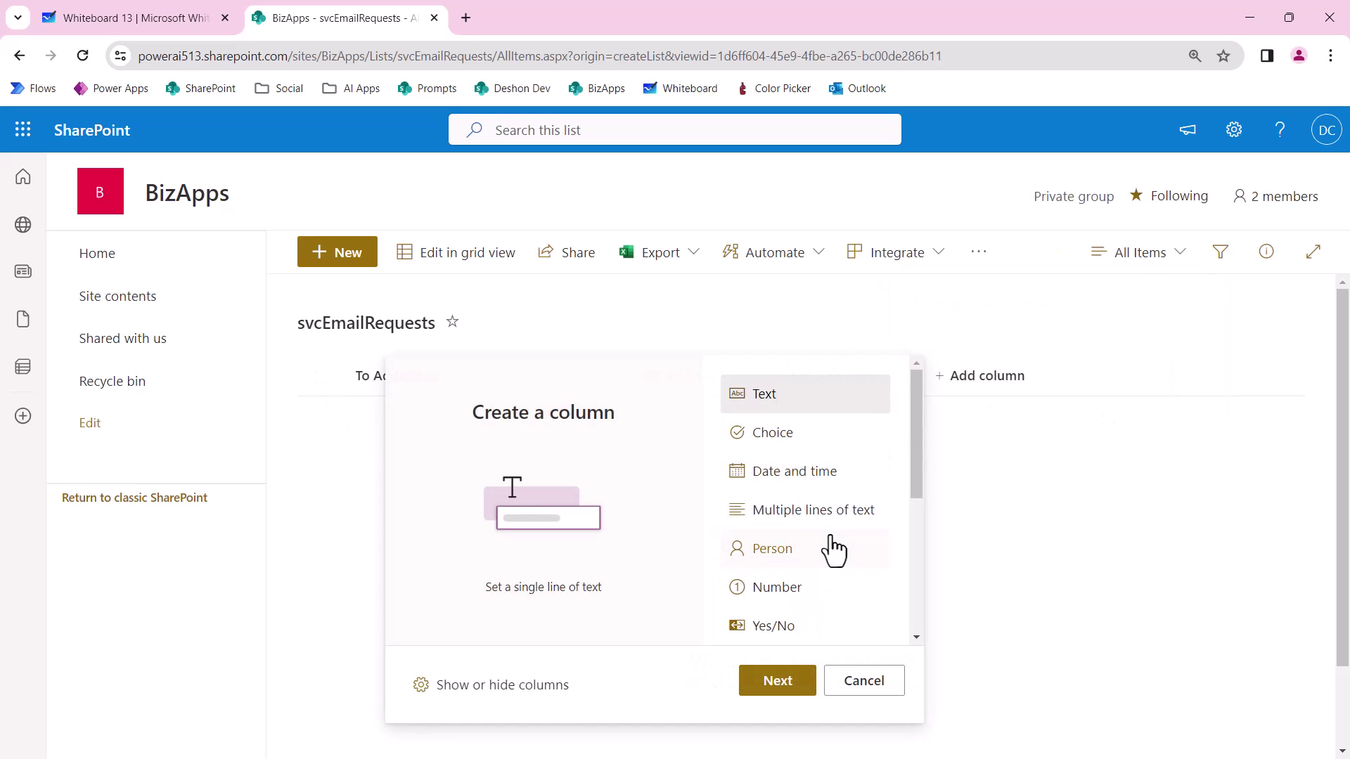
{"action": "left_click", "coordinate": [830, 511]}
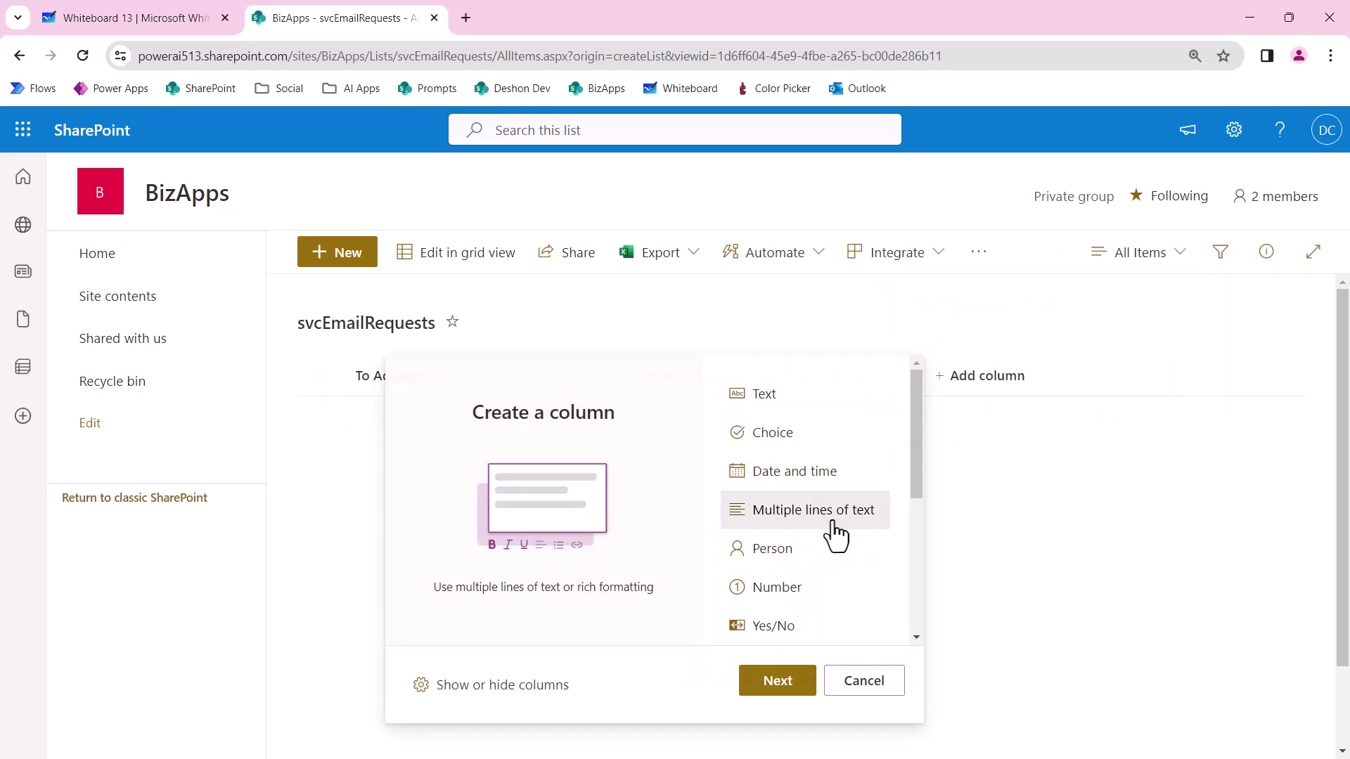
{"action": "left_click", "coordinate": [777, 681]}
{"action": "type", "text": "Email Body"}
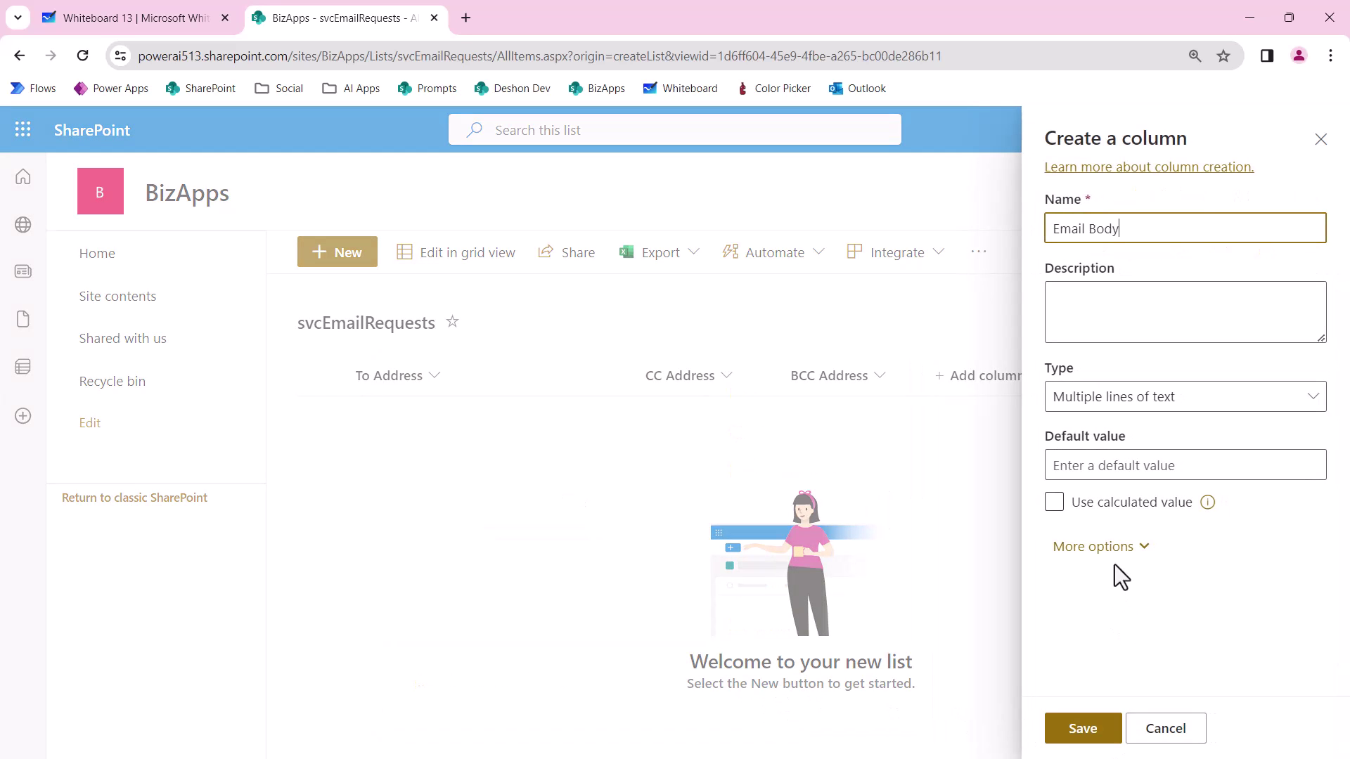
{"action": "left_click", "coordinate": [1117, 566]}
{"action": "left_click", "coordinate": [1114, 558]}
{"action": "scroll", "coordinate": [1114, 577], "scroll_direction": "down", "scroll_amount": 2}
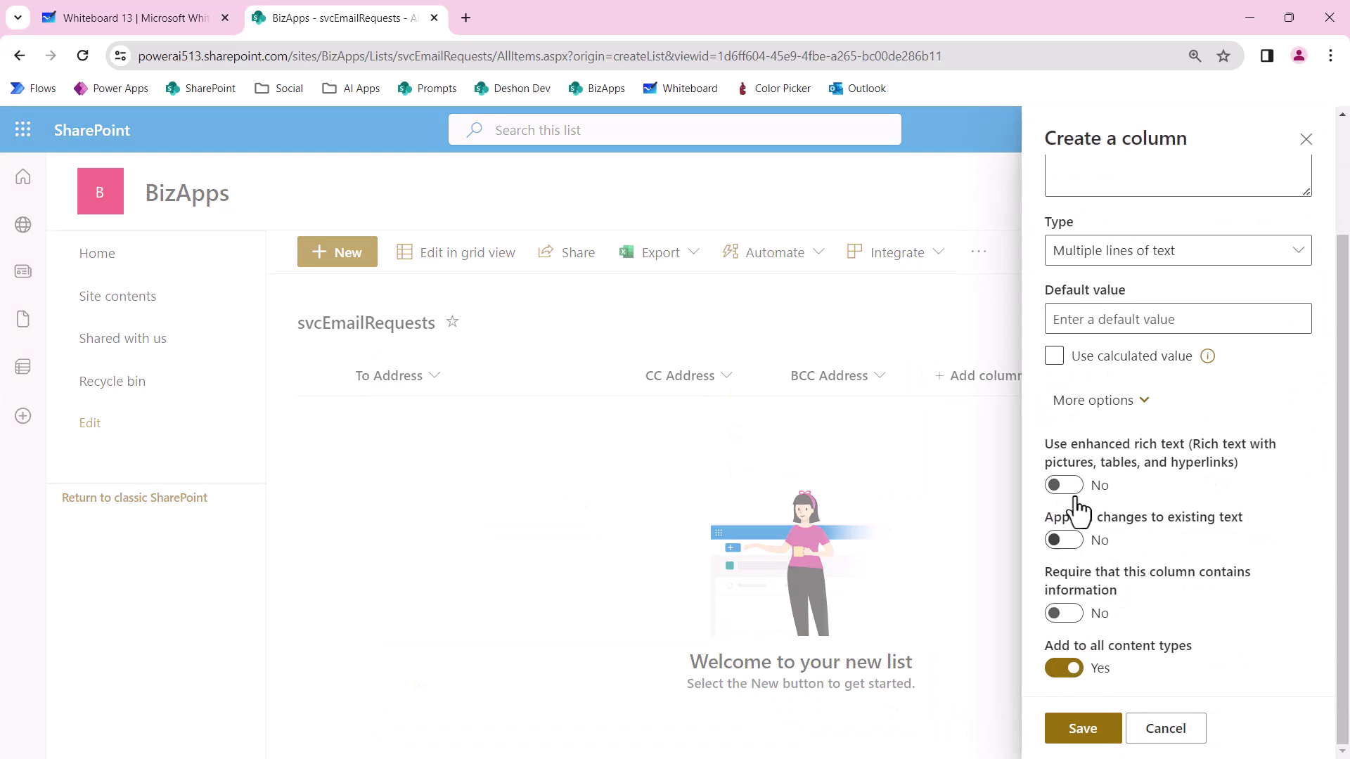
{"action": "left_click", "coordinate": [1098, 733]}
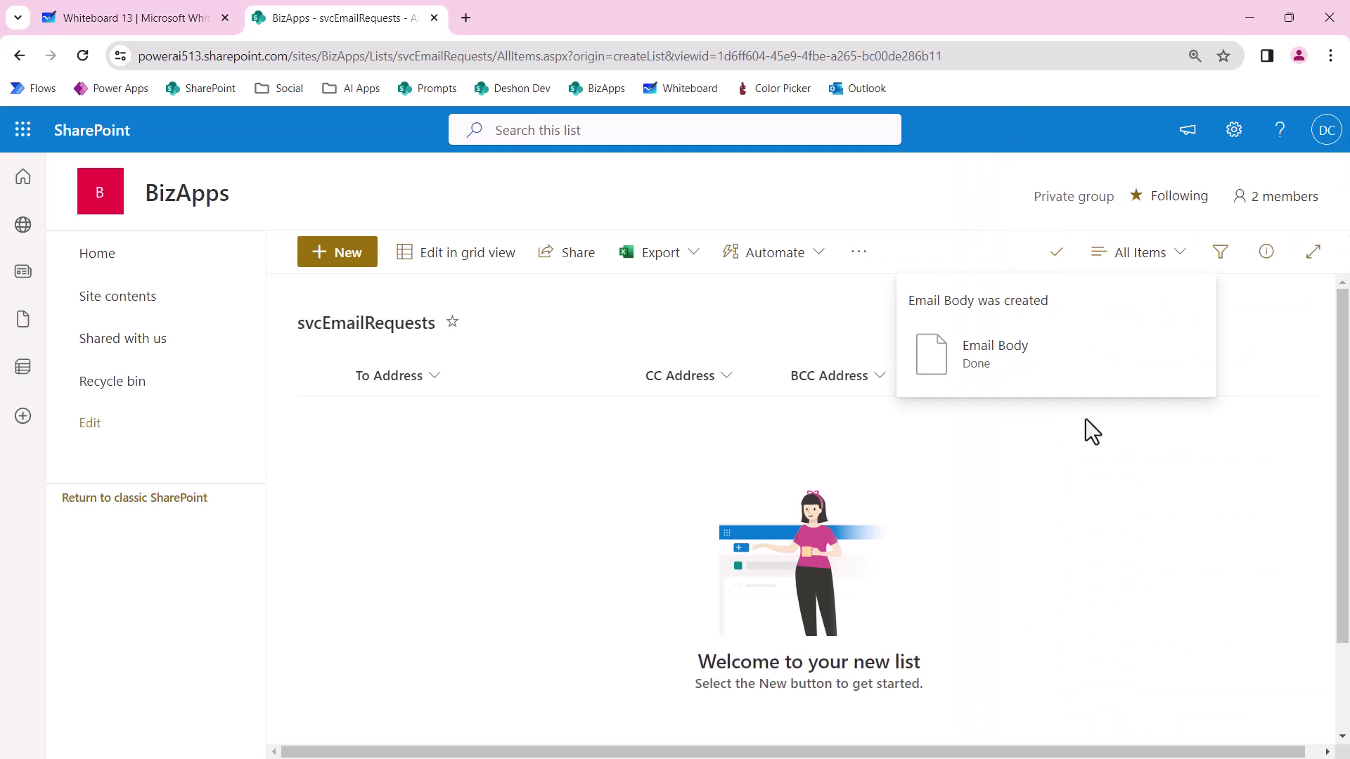
Bring up confirmation-email.html in Chrome and highlight its TESLA (FAKE) header.
{"action": "left_click_drag", "start_coordinate": [590, 756], "coordinate": [904, 756]}
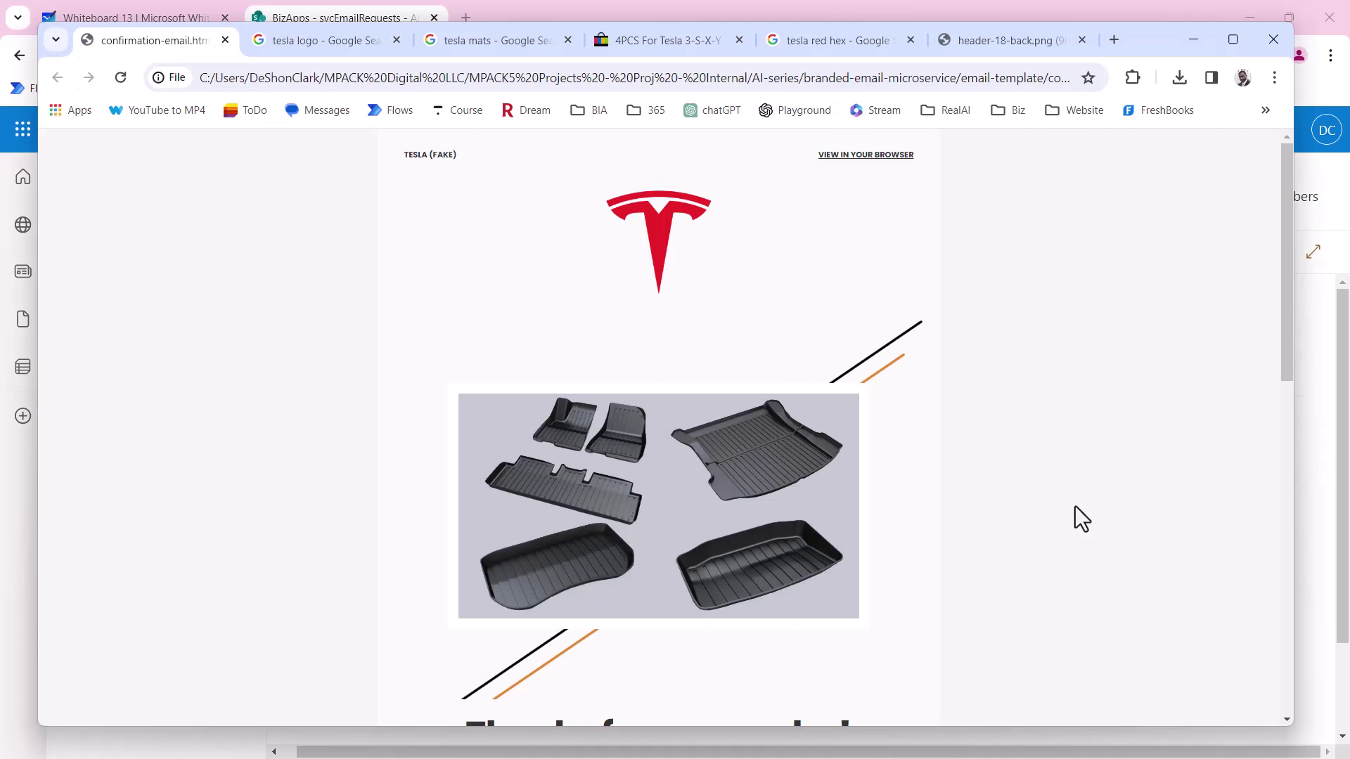
{"action": "scroll", "coordinate": [1055, 503], "scroll_direction": "down", "scroll_amount": 13}
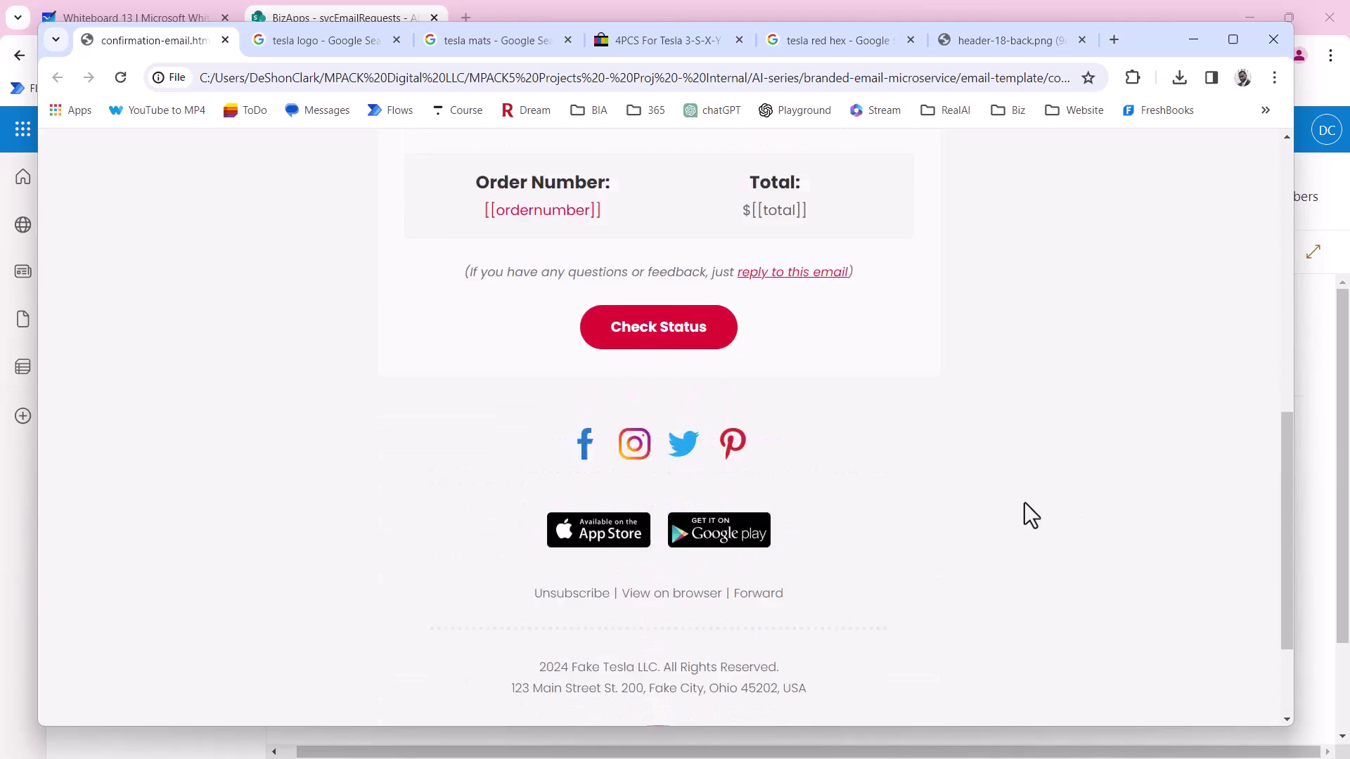
{"action": "scroll", "coordinate": [1023, 502], "scroll_direction": "up", "scroll_amount": 6}
{"action": "scroll", "coordinate": [1023, 502], "scroll_direction": "up", "scroll_amount": 5}
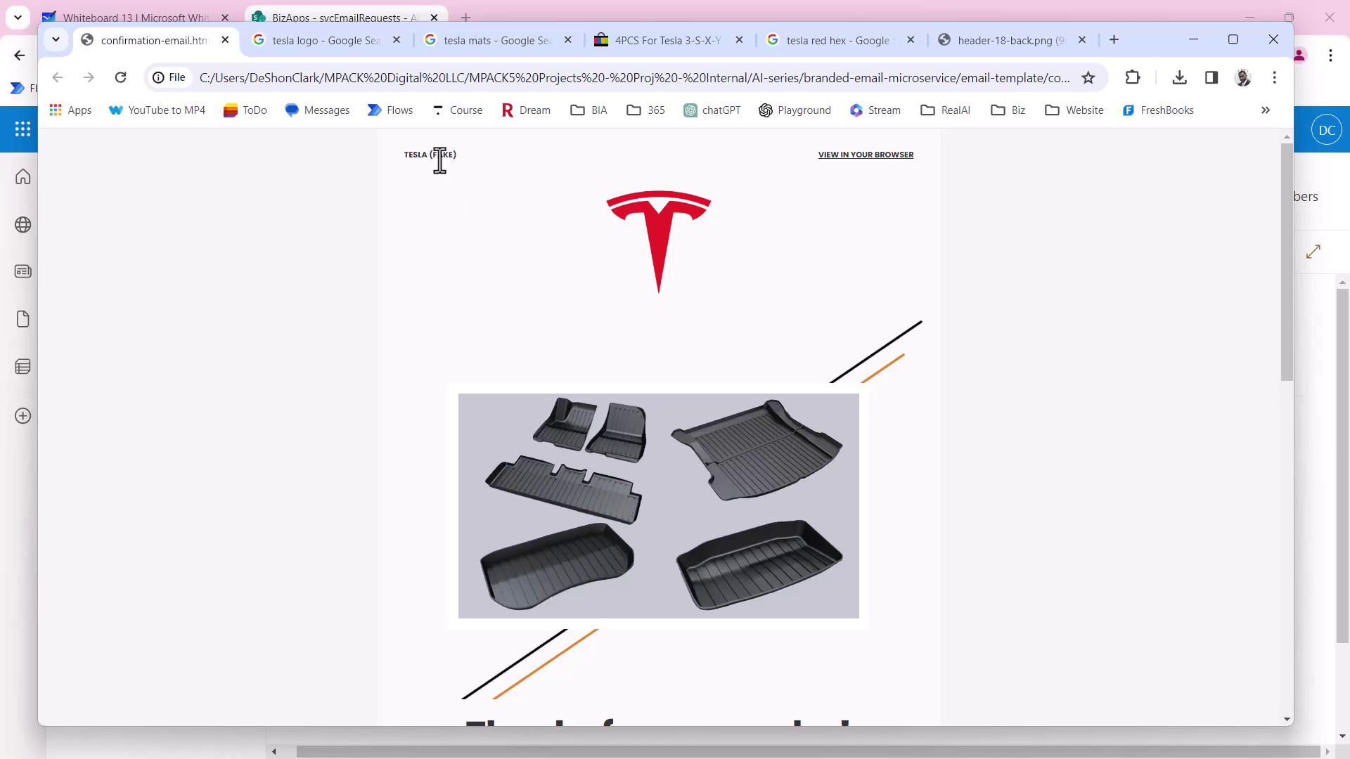
{"action": "left_click_drag", "start_coordinate": [441, 155], "coordinate": [457, 156]}
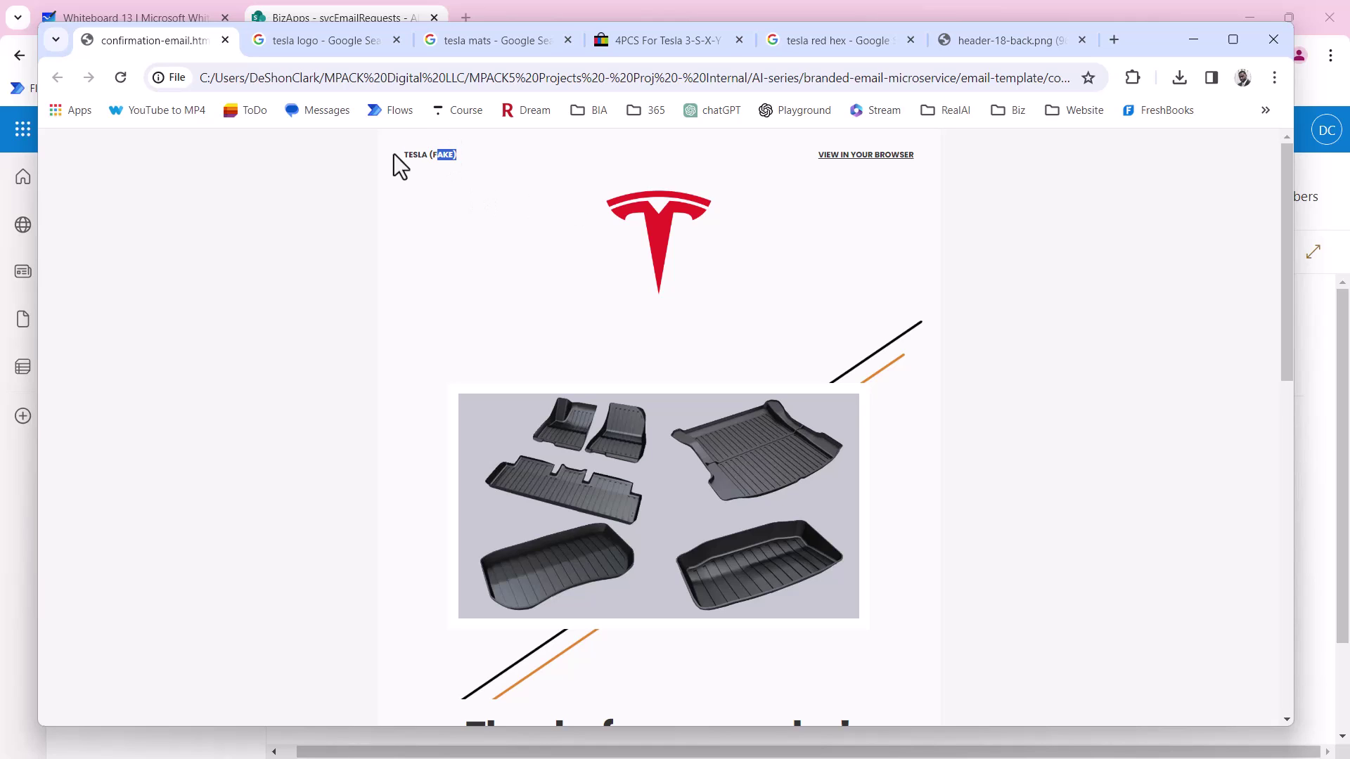
{"action": "left_click", "coordinate": [508, 266]}
{"action": "scroll", "coordinate": [516, 270], "scroll_direction": "down", "scroll_amount": 1}
{"action": "scroll", "coordinate": [516, 267], "scroll_direction": "down", "scroll_amount": 1}
{"action": "scroll", "coordinate": [518, 261], "scroll_direction": "down", "scroll_amount": 1}
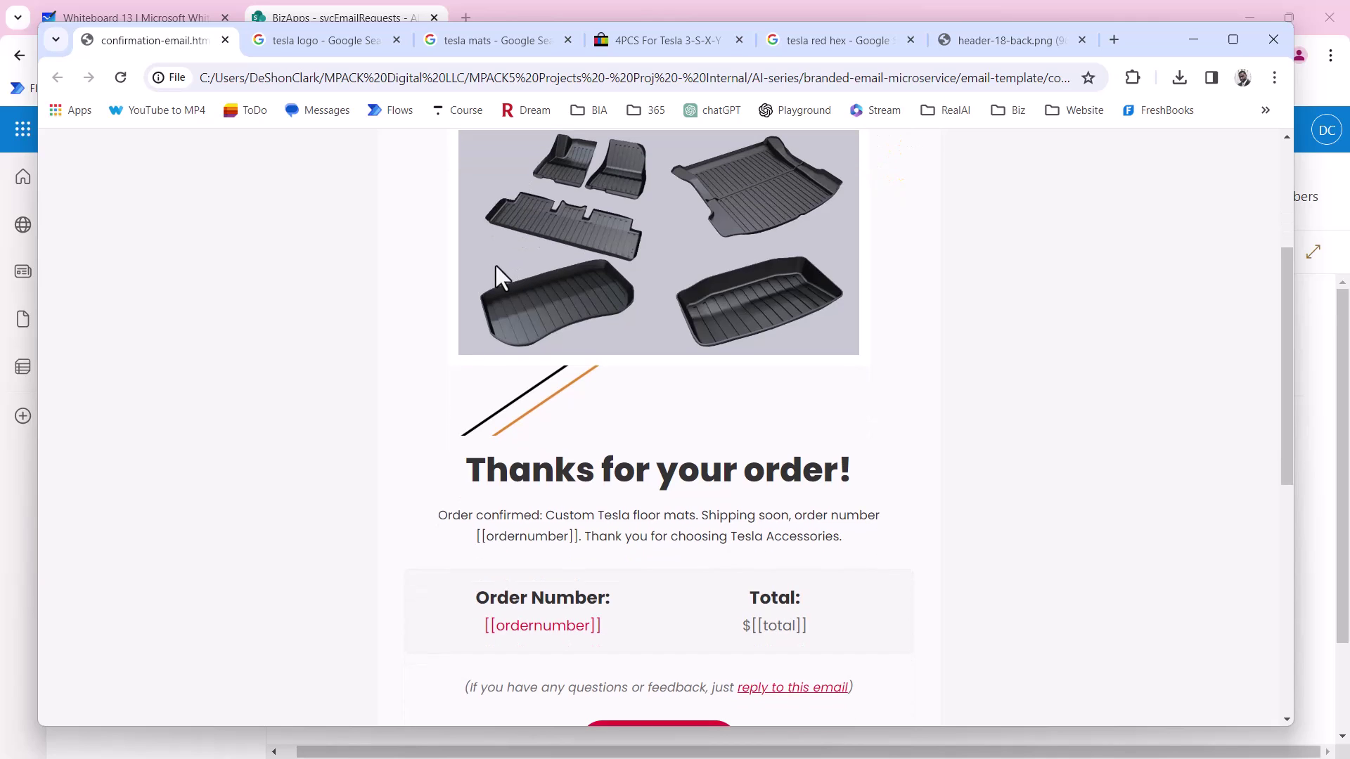
{"action": "scroll", "coordinate": [492, 268], "scroll_direction": "up", "scroll_amount": 3}
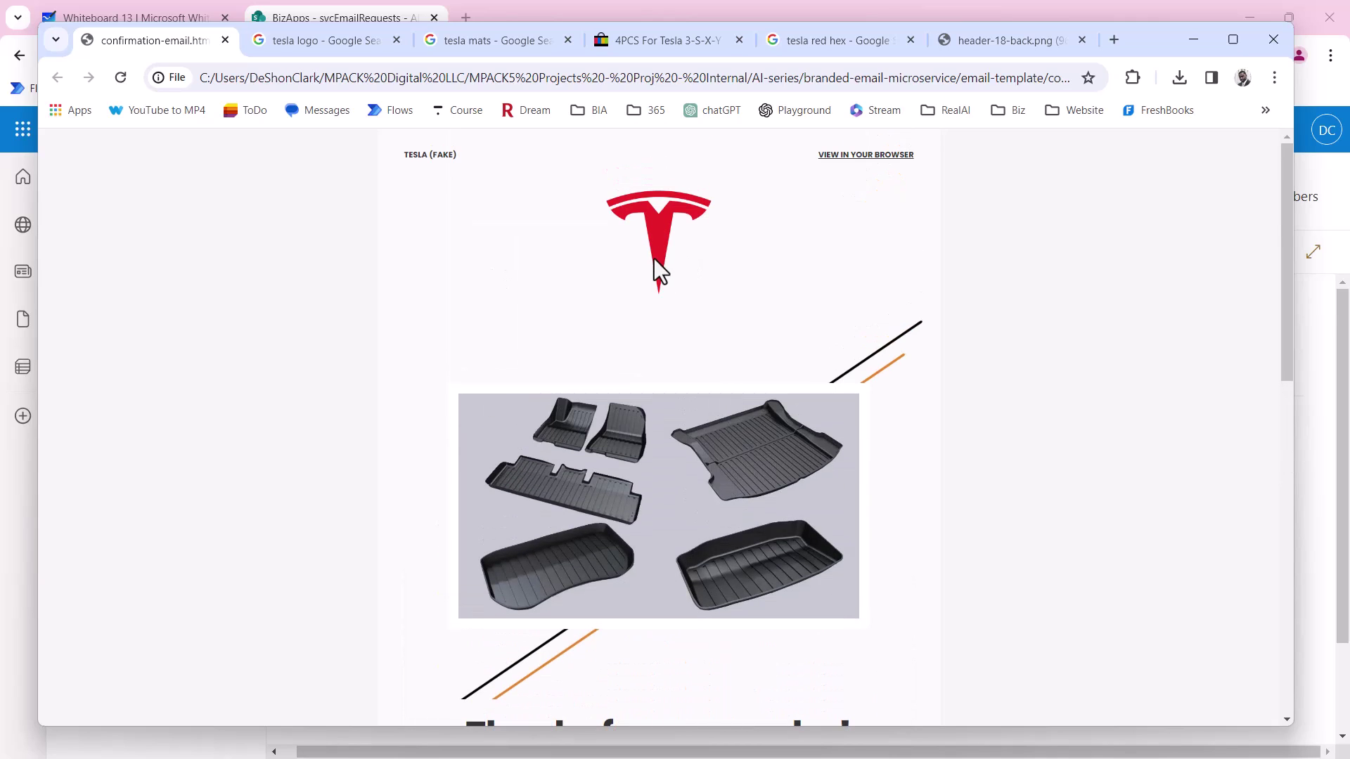
{"action": "scroll", "coordinate": [651, 260], "scroll_direction": "down", "scroll_amount": 2}
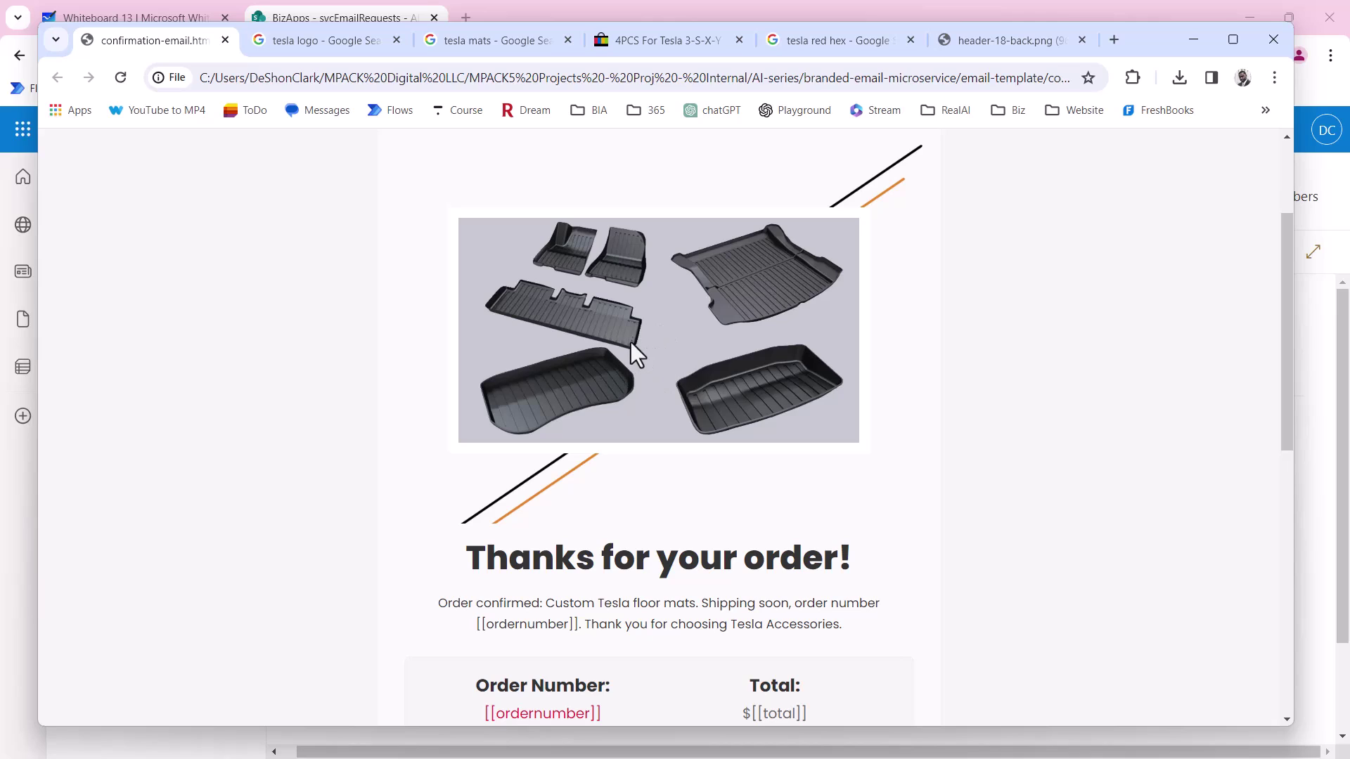
{"action": "scroll", "coordinate": [637, 351], "scroll_direction": "down", "scroll_amount": 1}
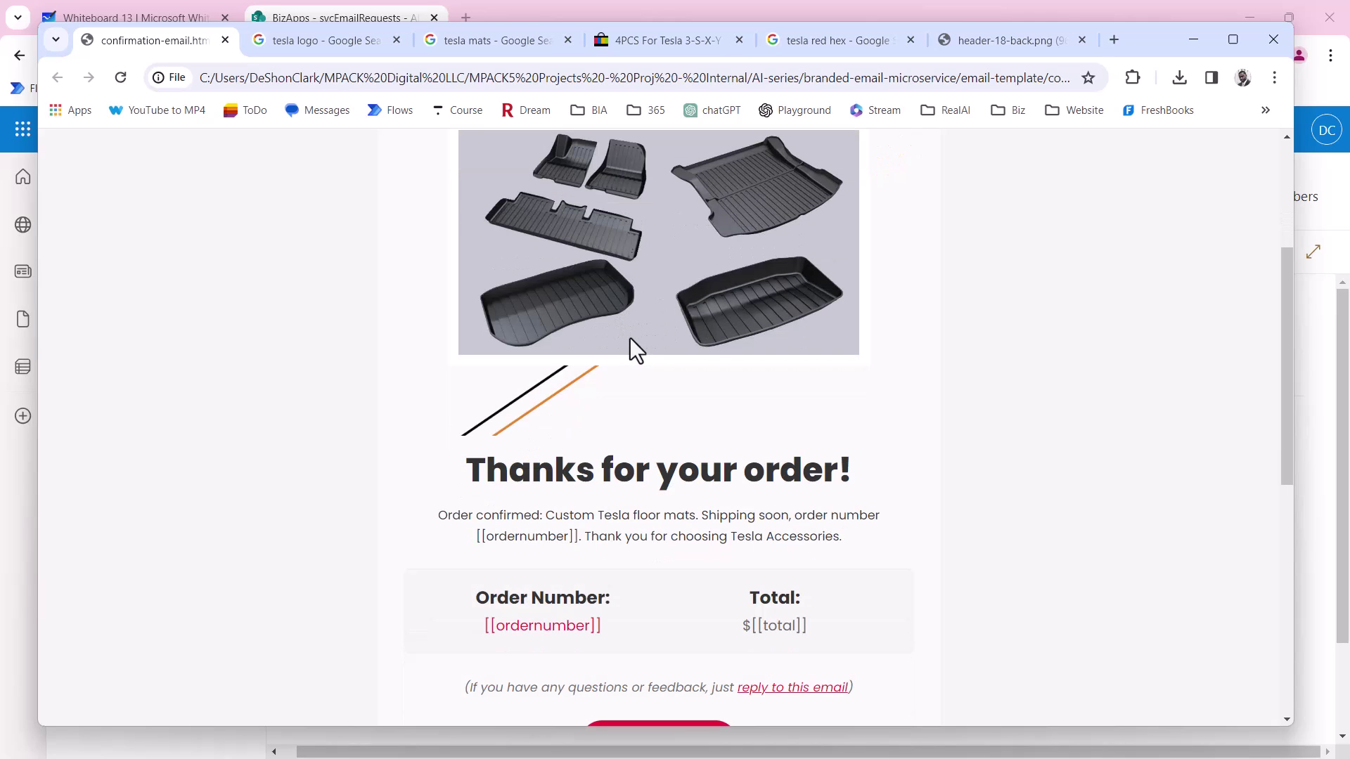
{"action": "scroll", "coordinate": [630, 338], "scroll_direction": "down", "scroll_amount": 3}
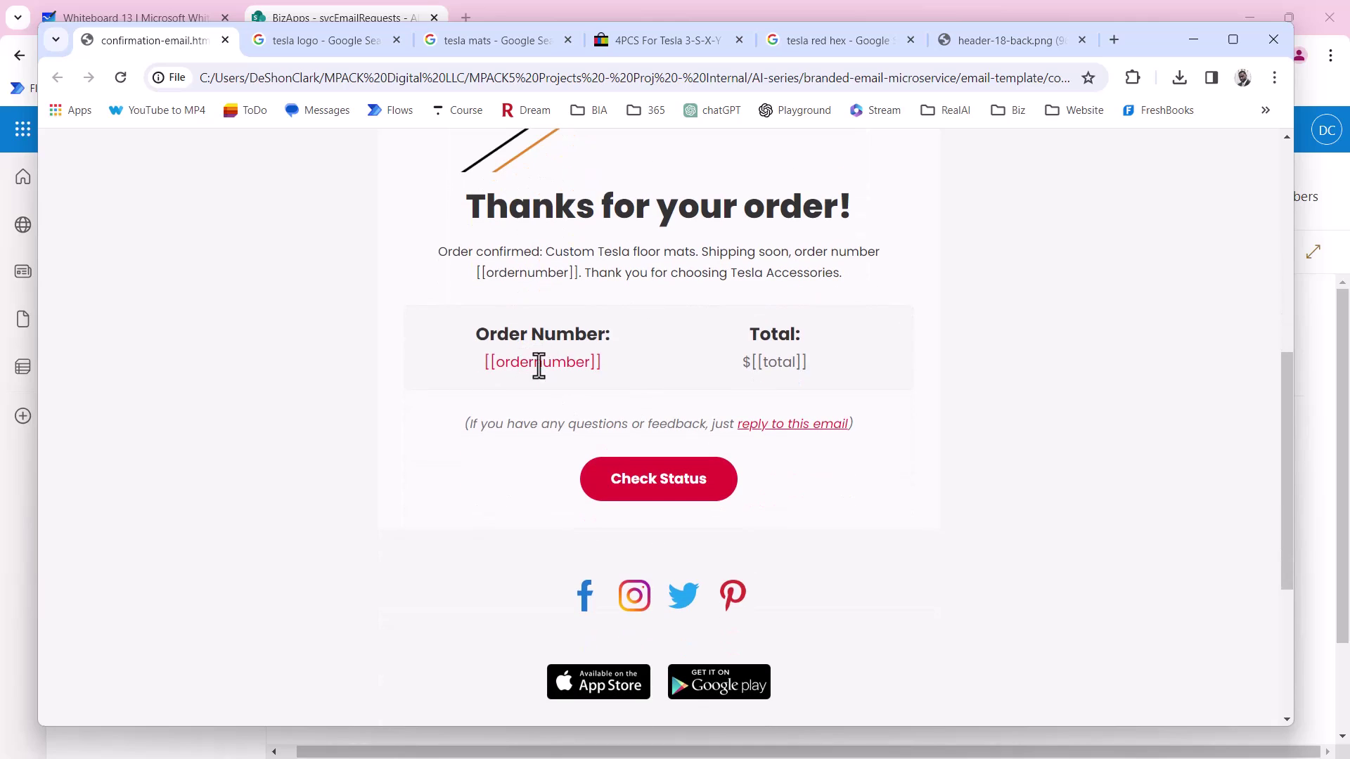
Highlight the [[ordernumber]] and $[[total]] placeholders in the order details.
{"action": "left_click_drag", "start_coordinate": [602, 362], "coordinate": [480, 355]}
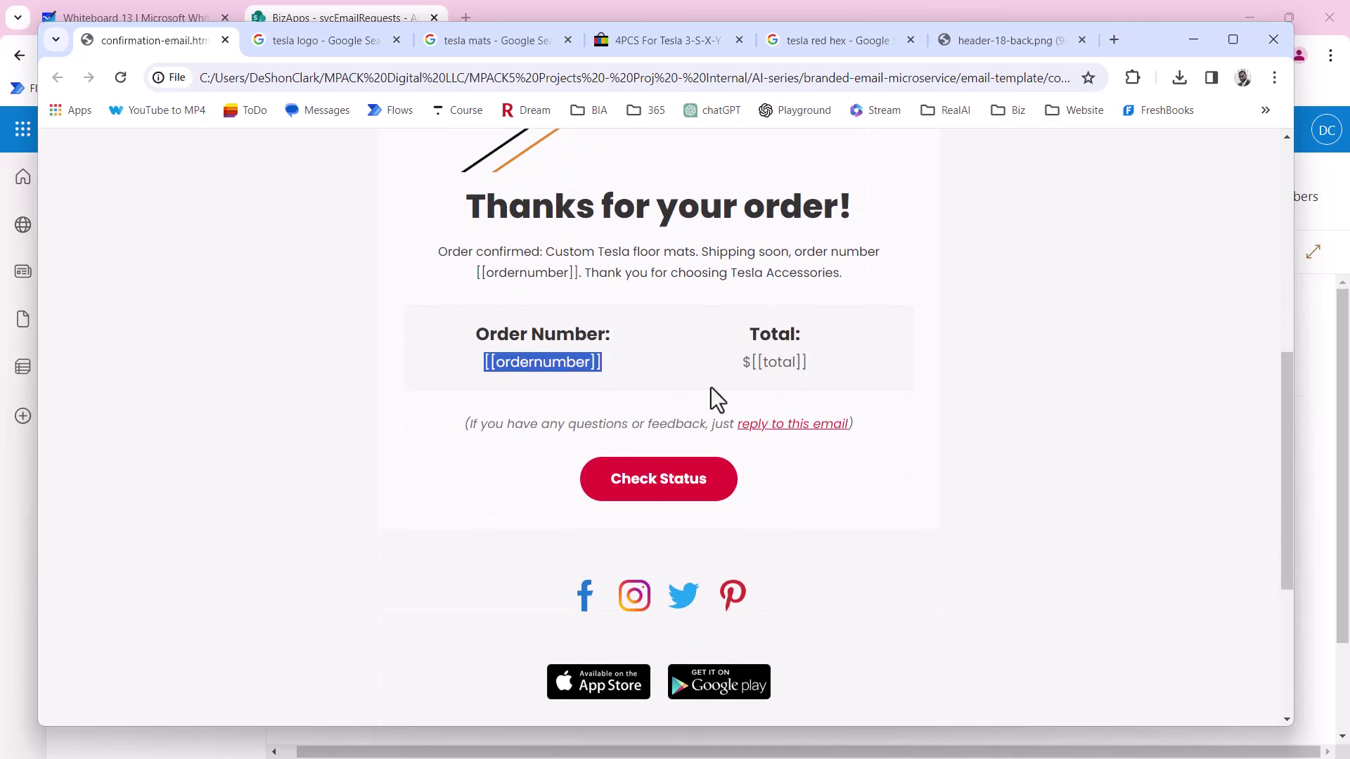
{"action": "left_click_drag", "start_coordinate": [817, 364], "coordinate": [735, 363]}
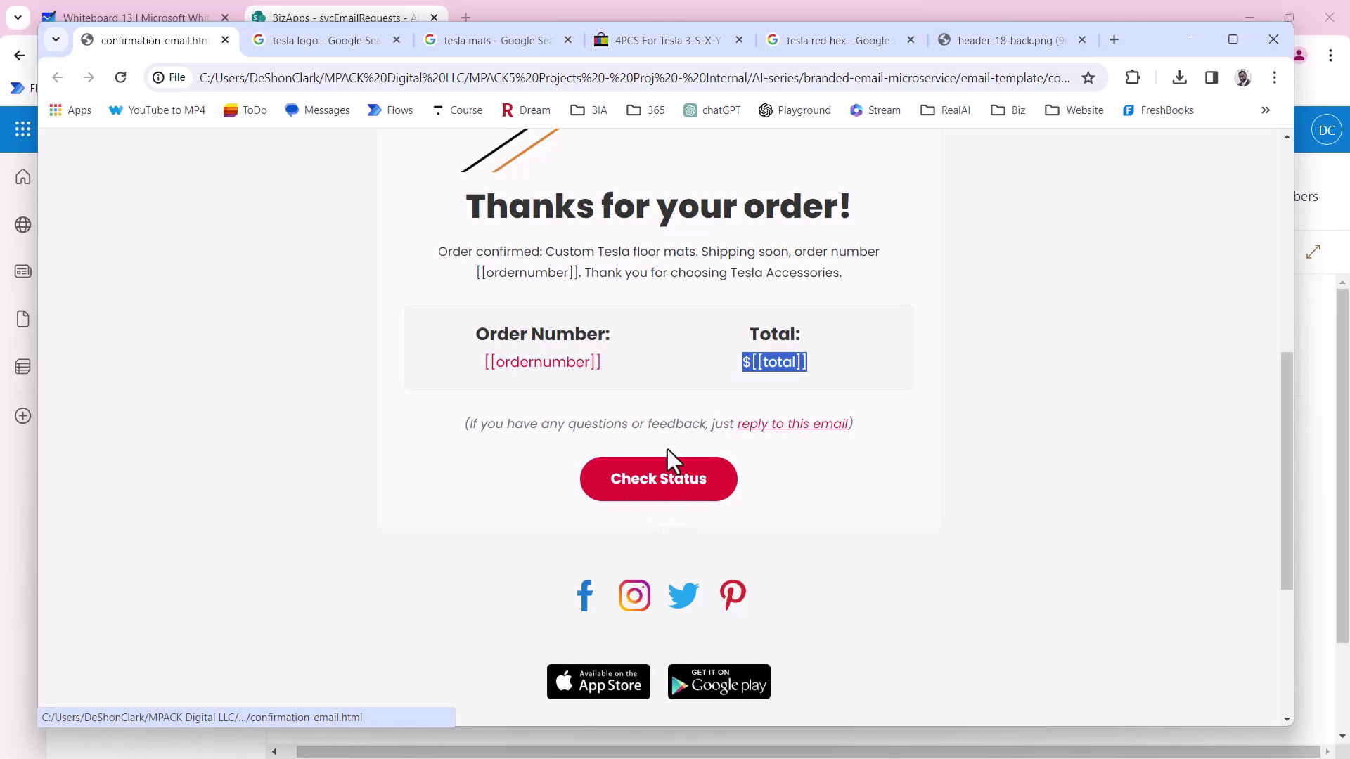
{"action": "scroll", "coordinate": [671, 461], "scroll_direction": "down", "scroll_amount": 4}
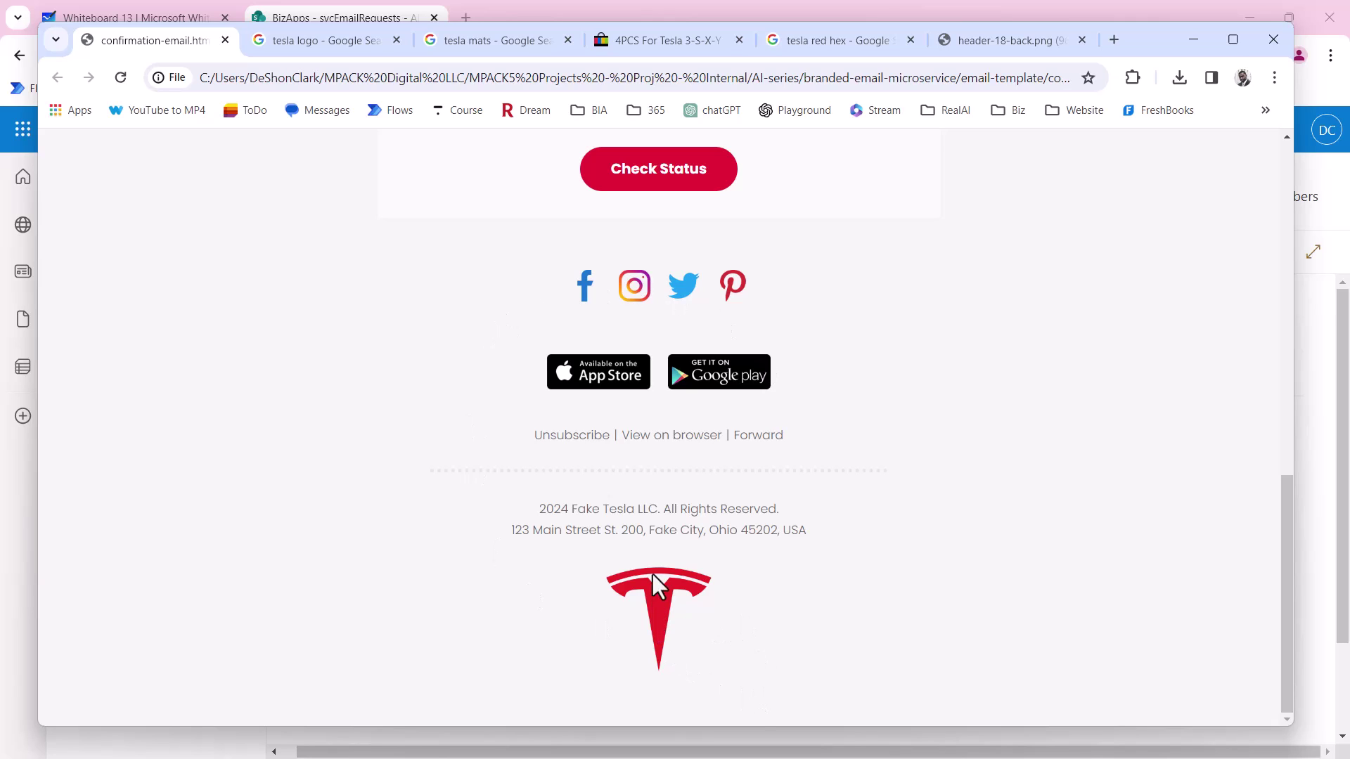
{"action": "scroll", "coordinate": [639, 508], "scroll_direction": "up", "scroll_amount": 2}
{"action": "scroll", "coordinate": [639, 508], "scroll_direction": "down", "scroll_amount": 1}
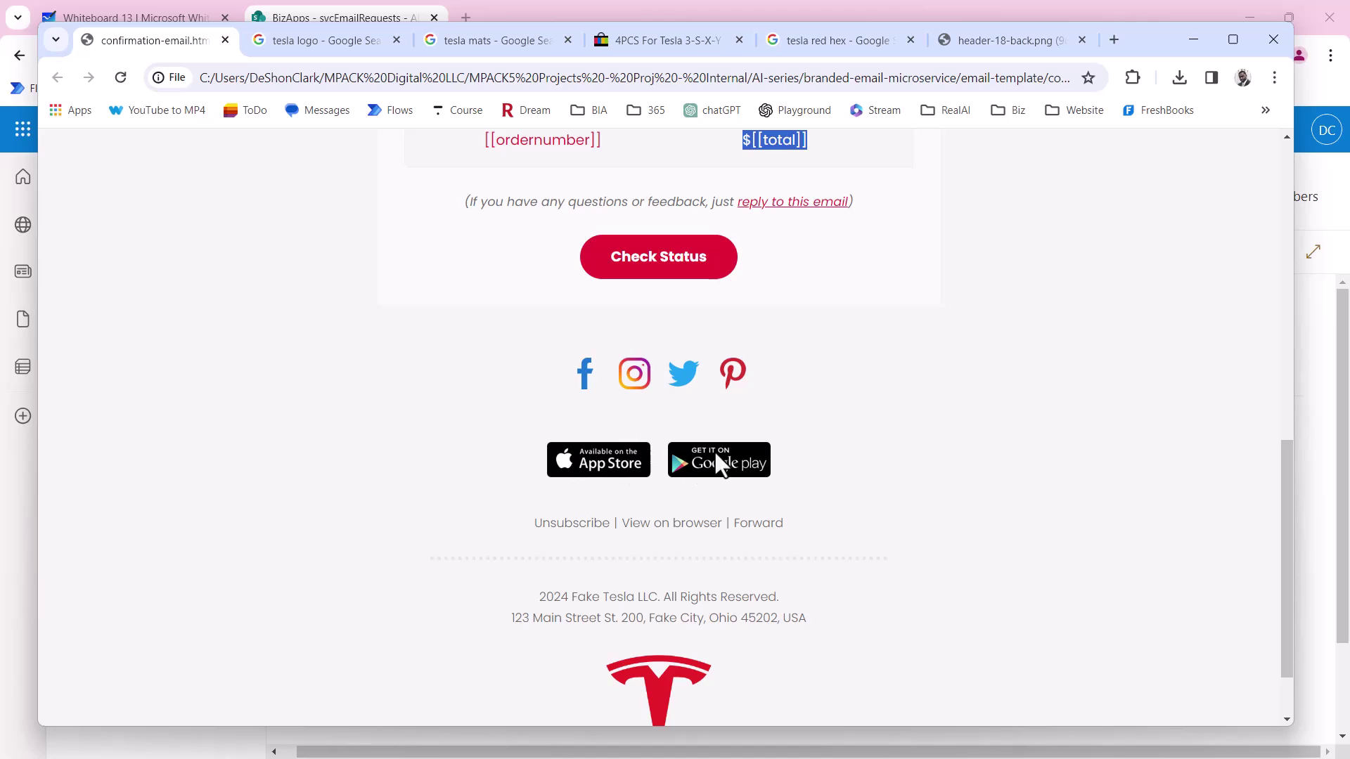
{"action": "scroll", "coordinate": [715, 464], "scroll_direction": "down", "scroll_amount": 1}
{"action": "scroll", "coordinate": [779, 548], "scroll_direction": "up", "scroll_amount": 10}
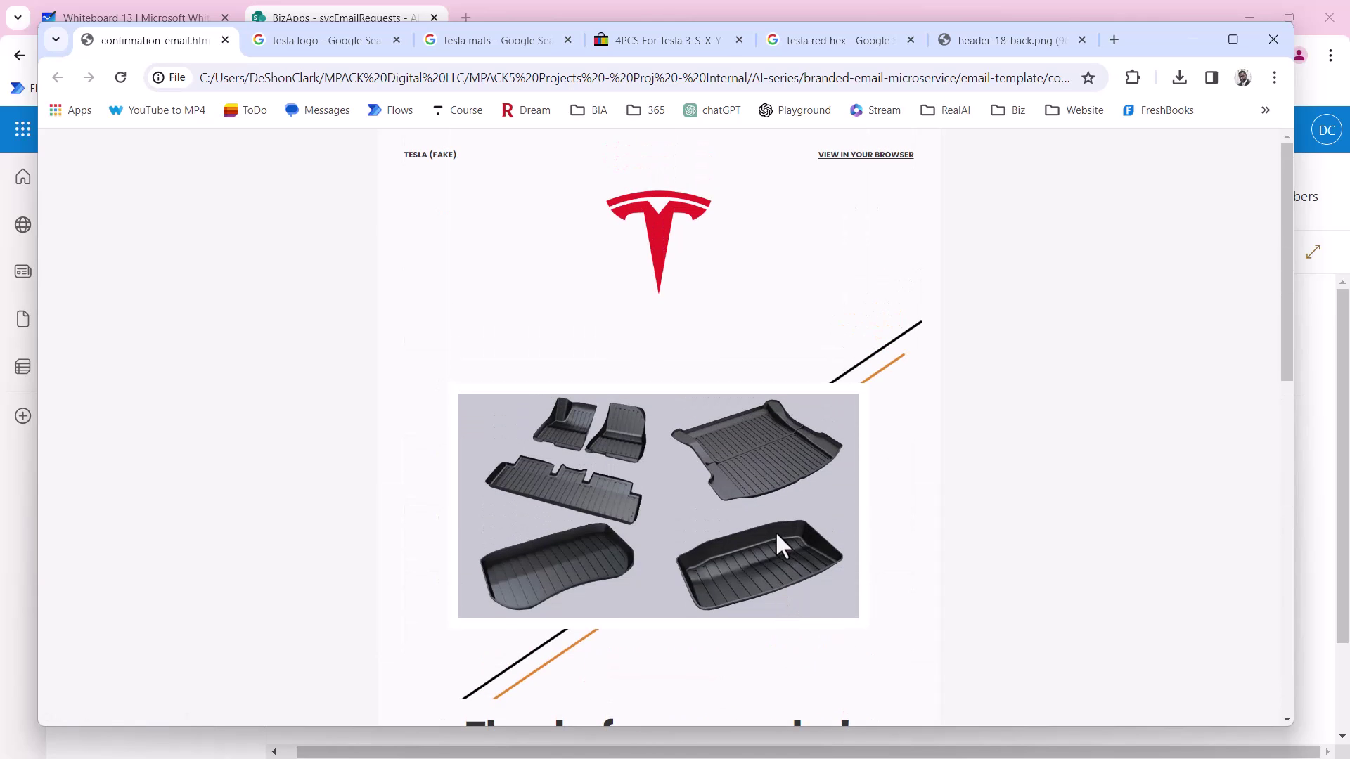
{"action": "scroll", "coordinate": [777, 536], "scroll_direction": "down", "scroll_amount": 3}
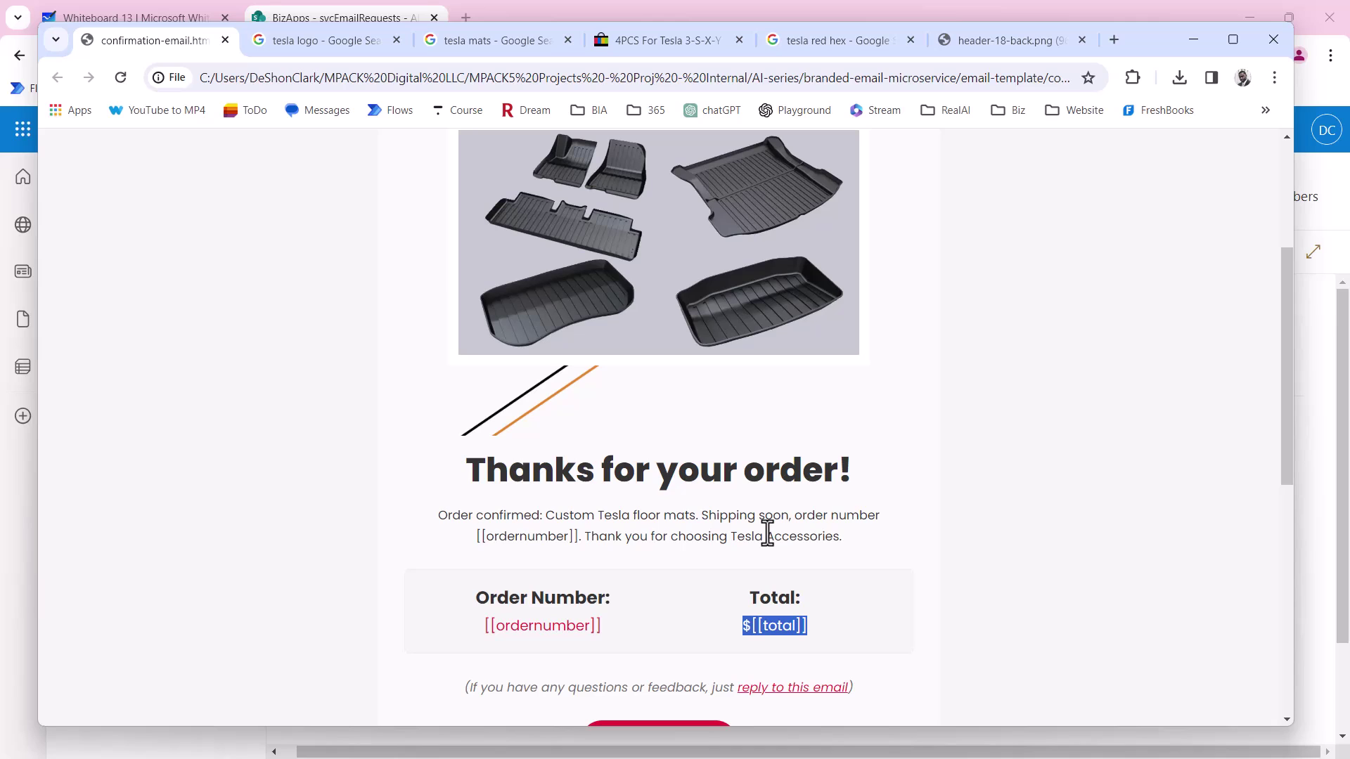
{"action": "scroll", "coordinate": [763, 533], "scroll_direction": "down", "scroll_amount": 2}
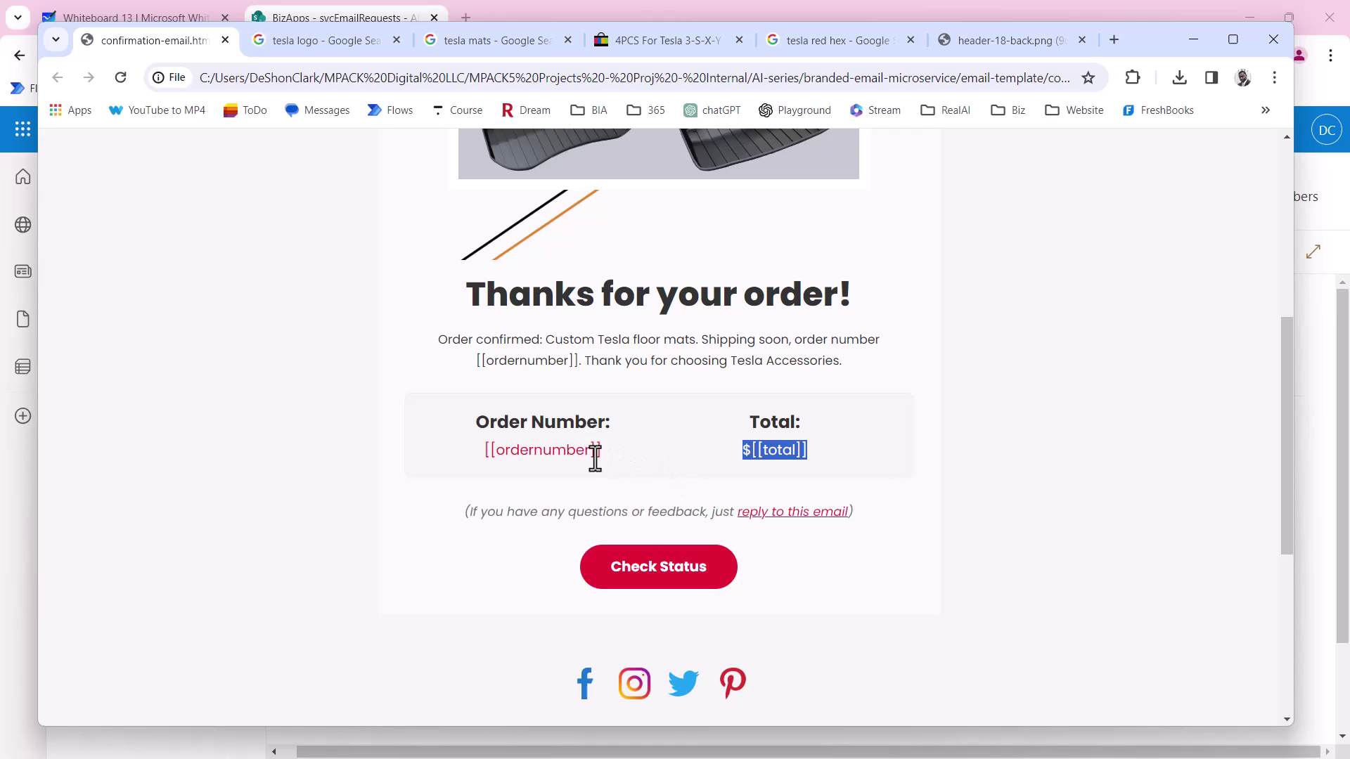
{"action": "left_click_drag", "start_coordinate": [604, 453], "coordinate": [478, 441]}
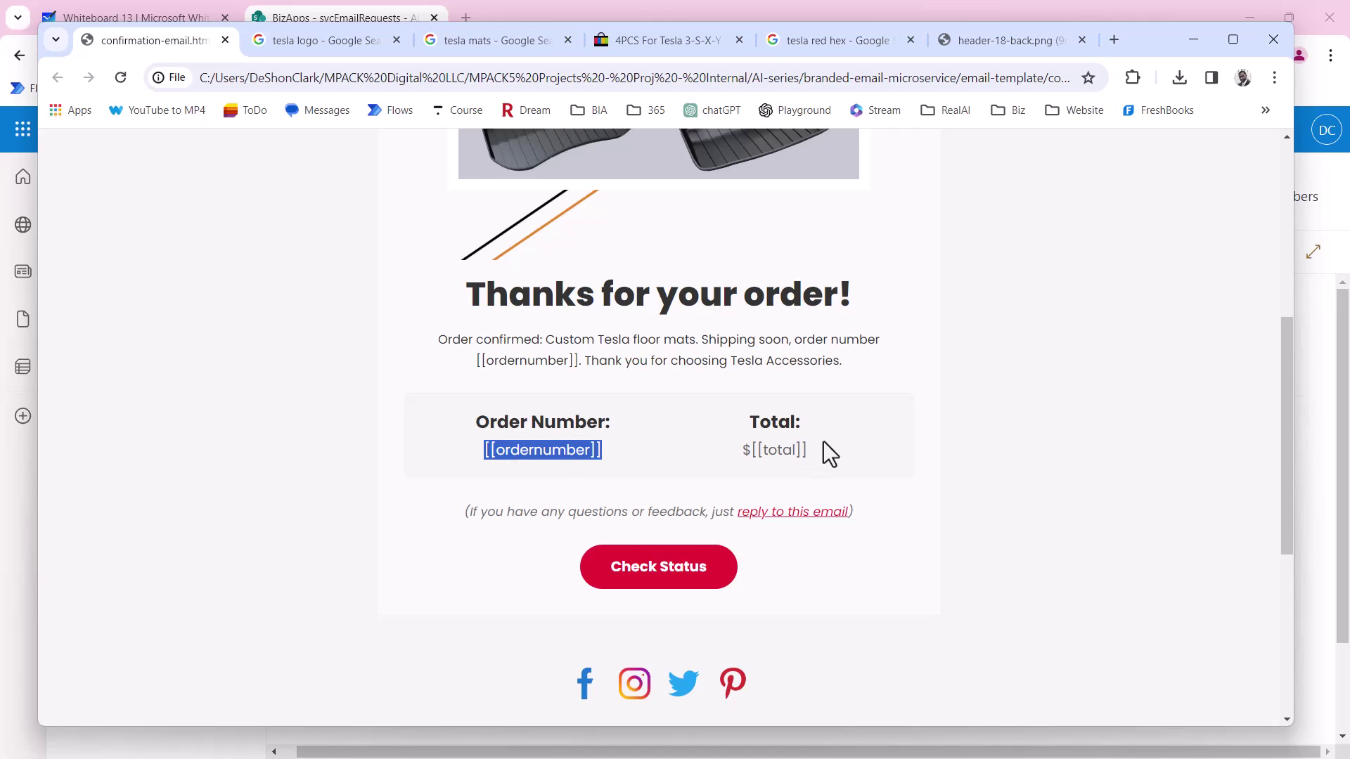
{"action": "left_click", "coordinate": [765, 450]}
{"action": "double_click", "coordinate": [765, 450]}
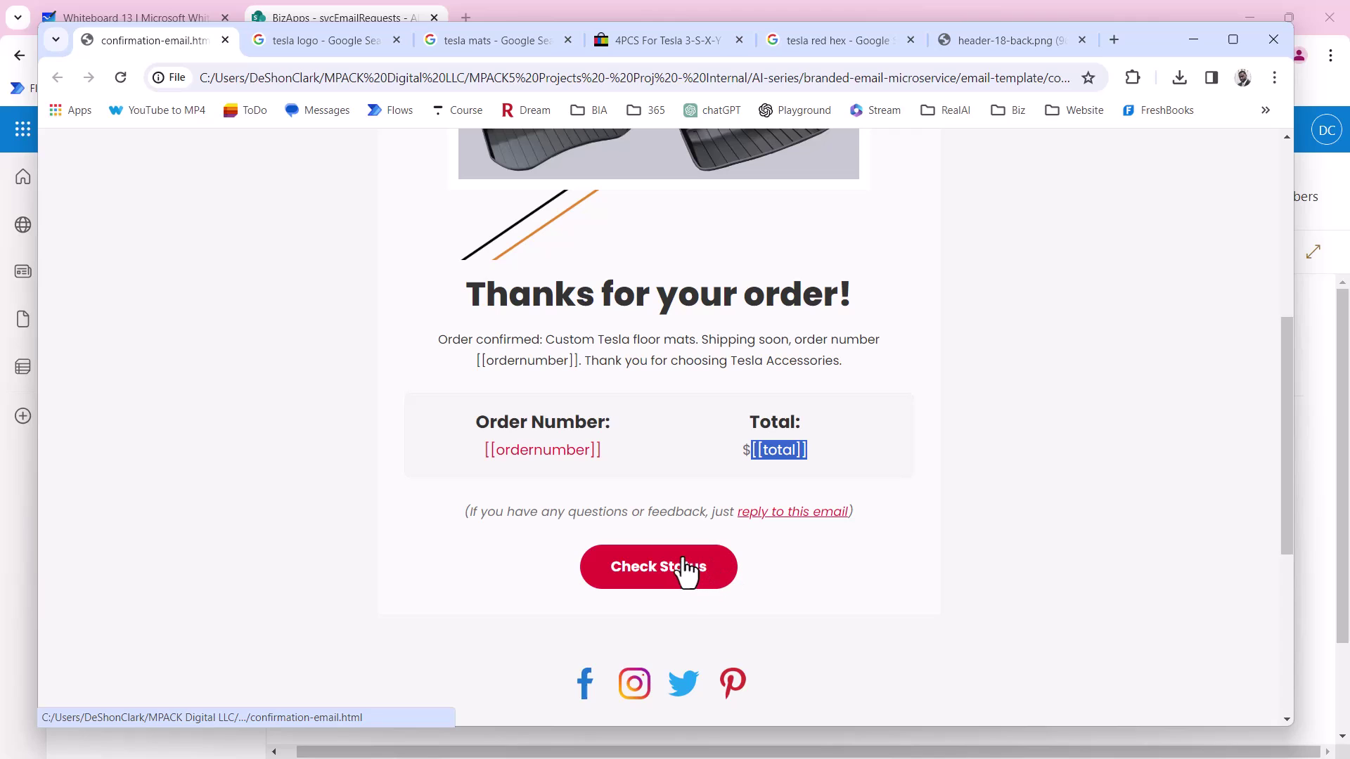
{"action": "scroll", "coordinate": [943, 521], "scroll_direction": "up", "scroll_amount": 3}
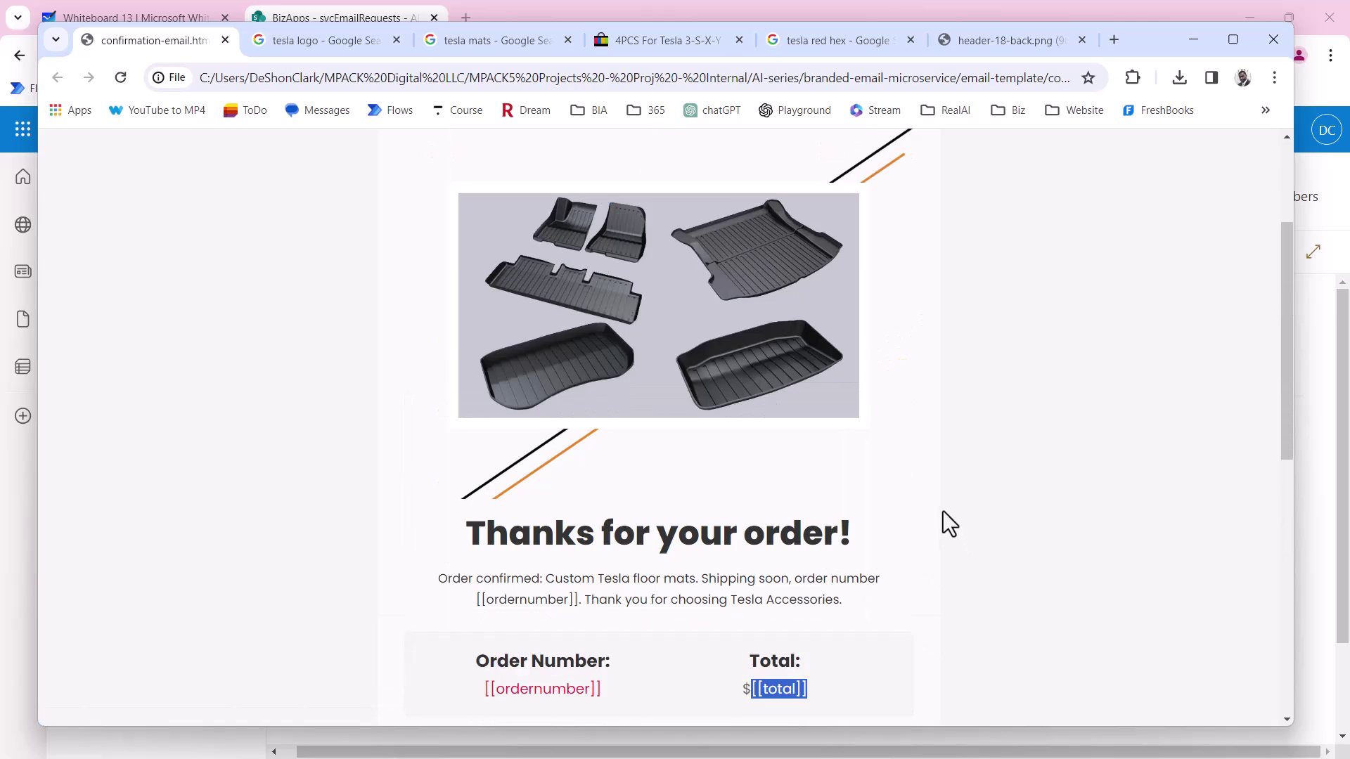
{"action": "scroll", "coordinate": [944, 513], "scroll_direction": "down", "scroll_amount": 4}
{"action": "scroll", "coordinate": [942, 510], "scroll_direction": "up", "scroll_amount": 1}
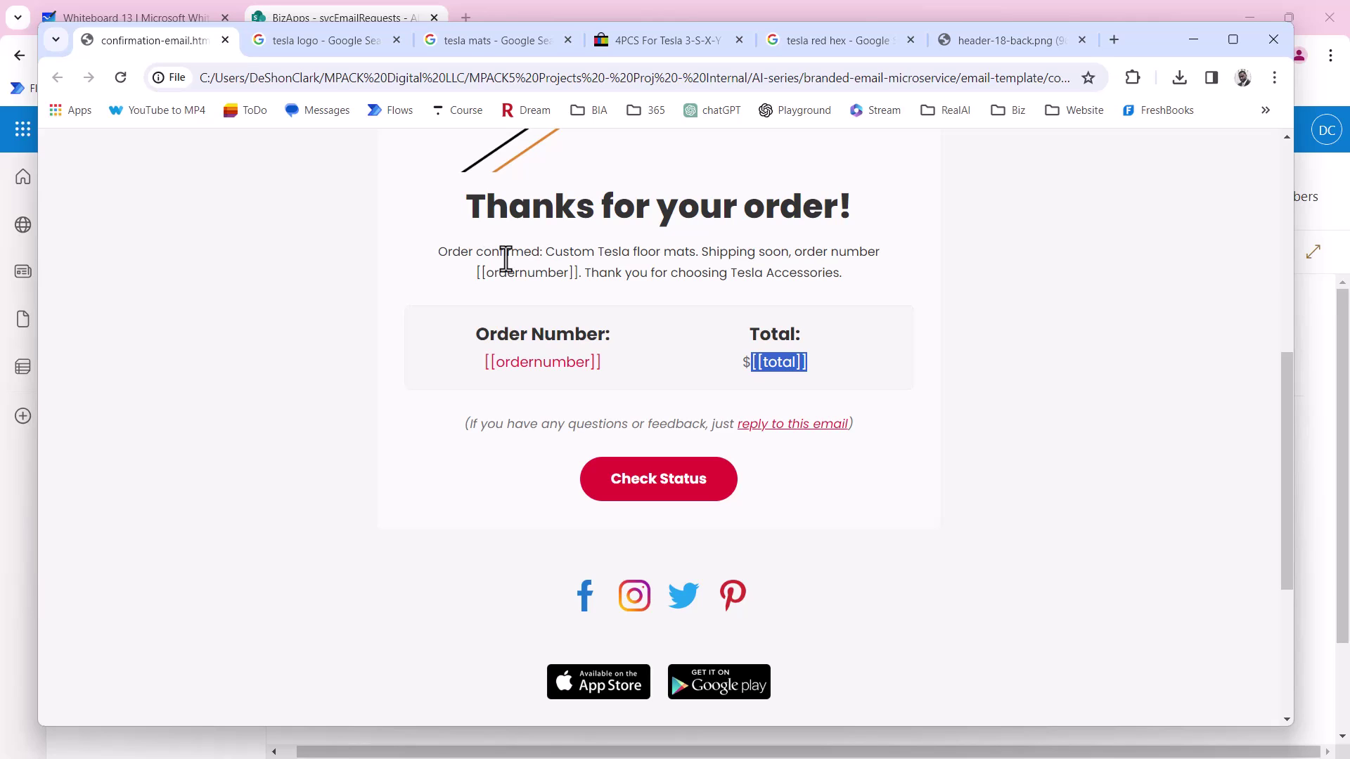
Back in SharePoint, add a single-line text column named Order Total to svcEmailRequests.
{"action": "left_click", "coordinate": [1204, 50]}
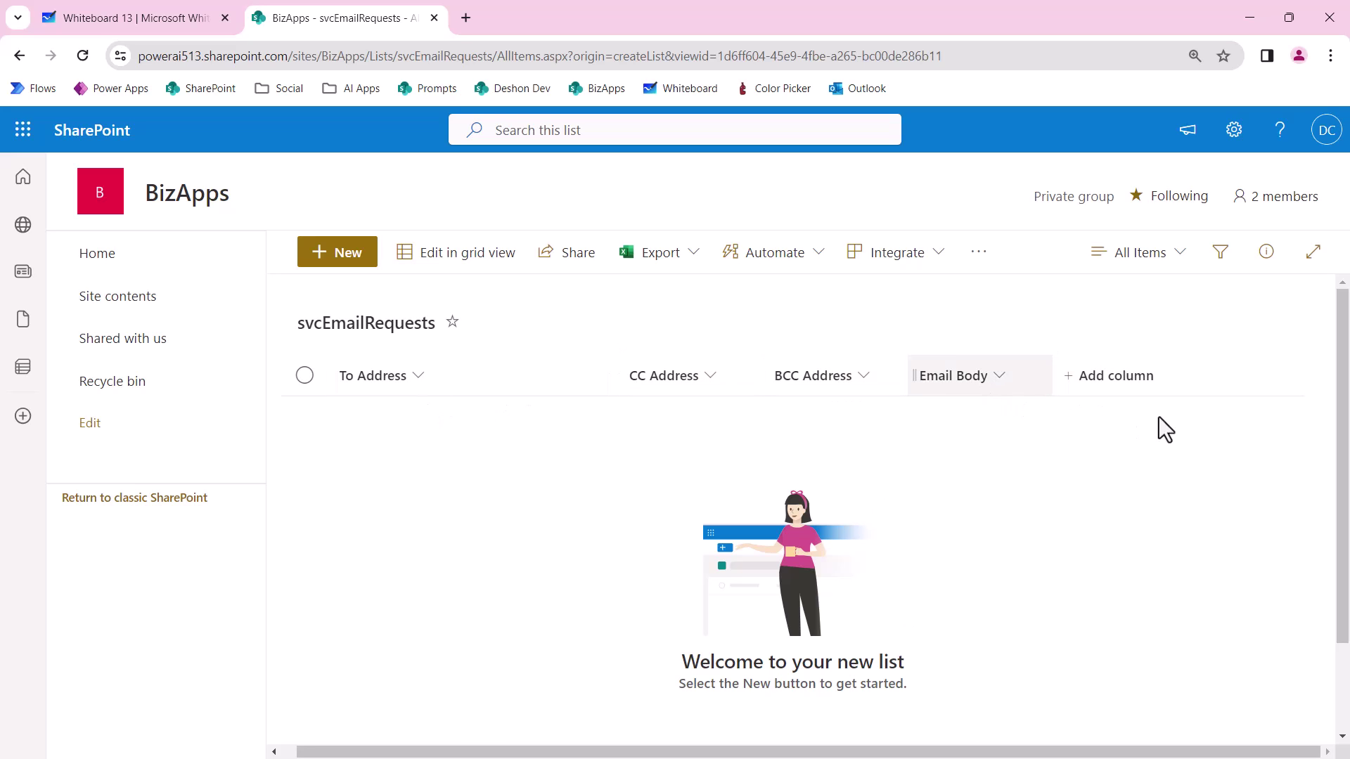
{"action": "left_click", "coordinate": [1133, 386]}
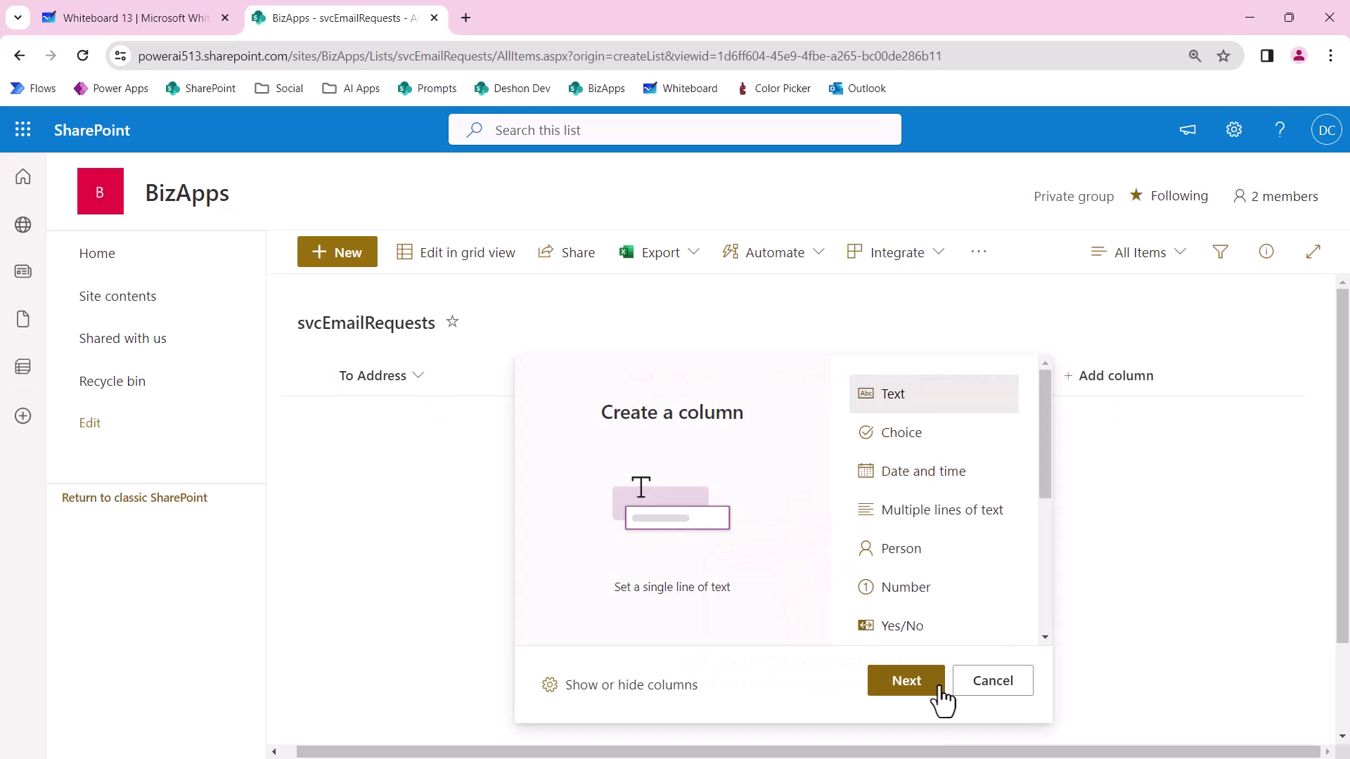
{"action": "left_click", "coordinate": [907, 682]}
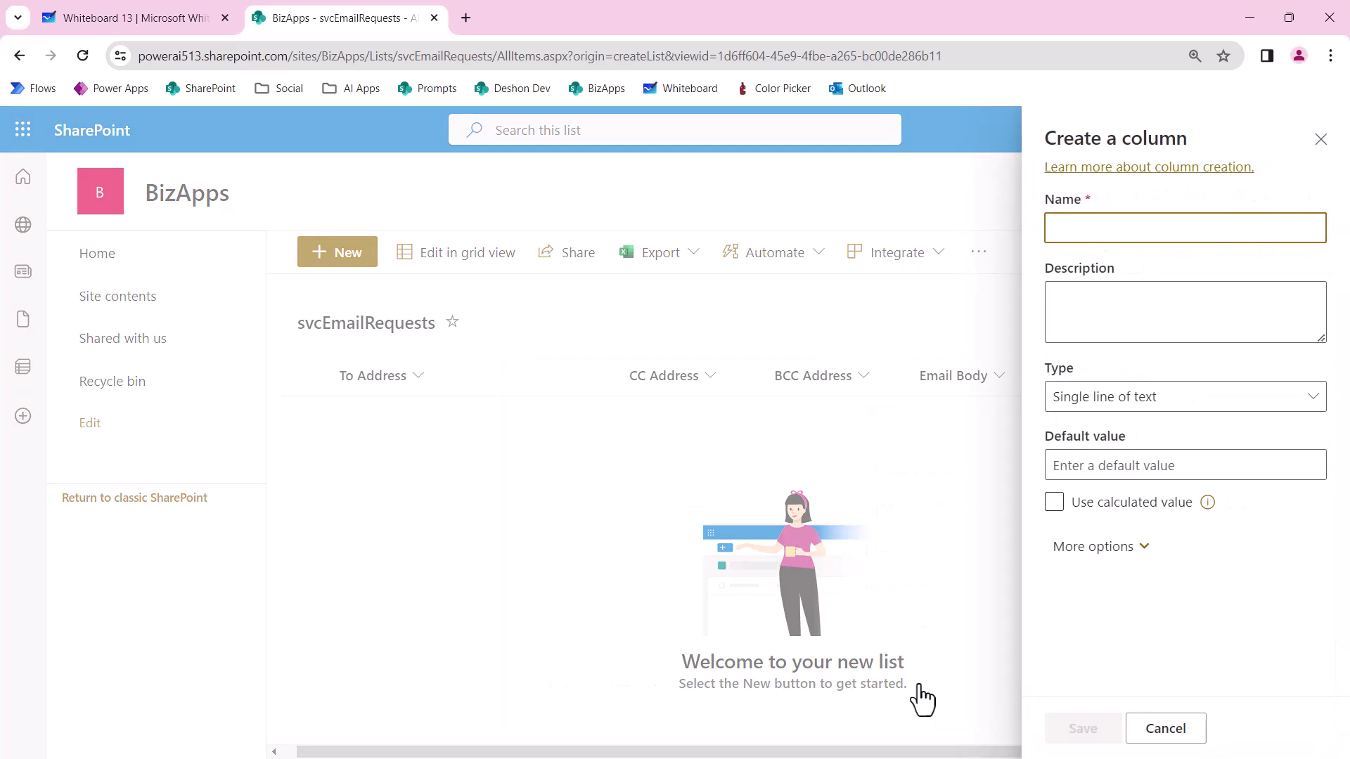
{"action": "type", "text": "Order Num"}
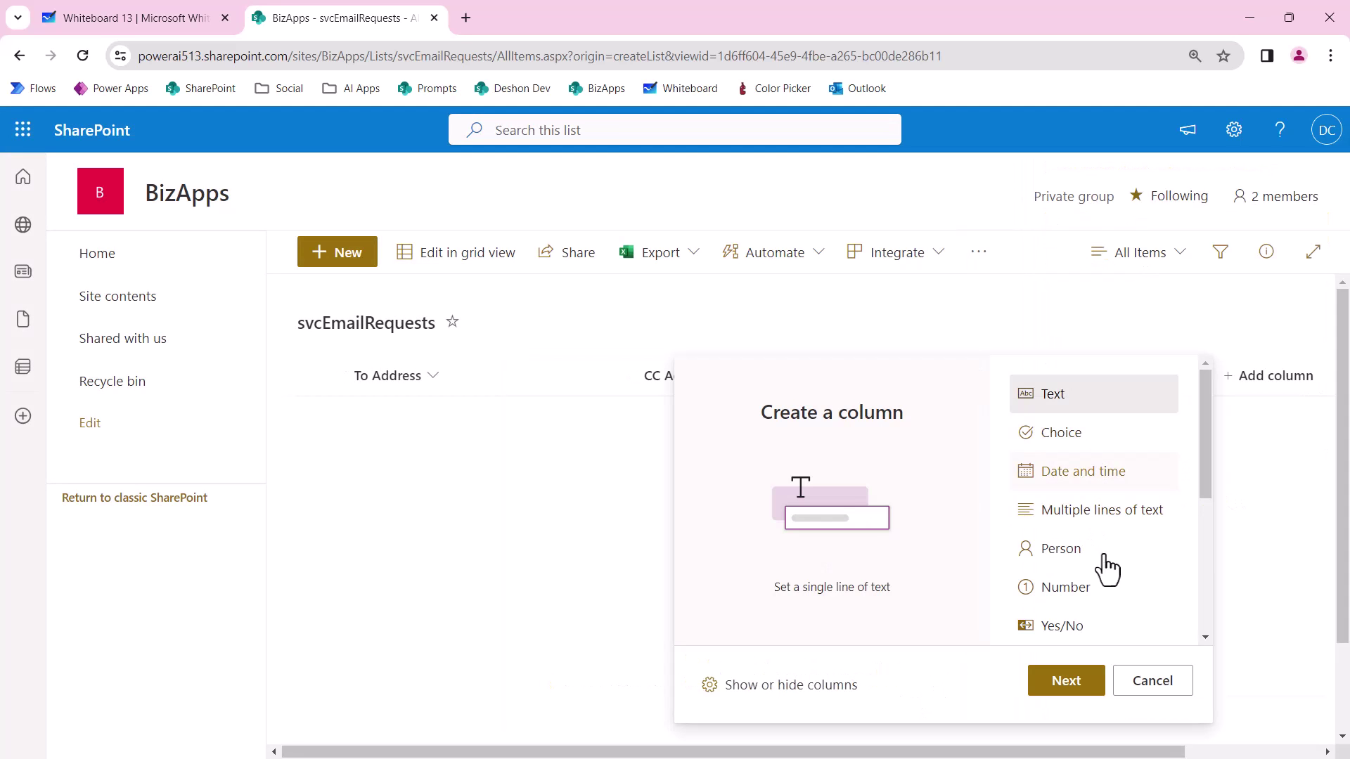
{"action": "left_click", "coordinate": [1074, 685]}
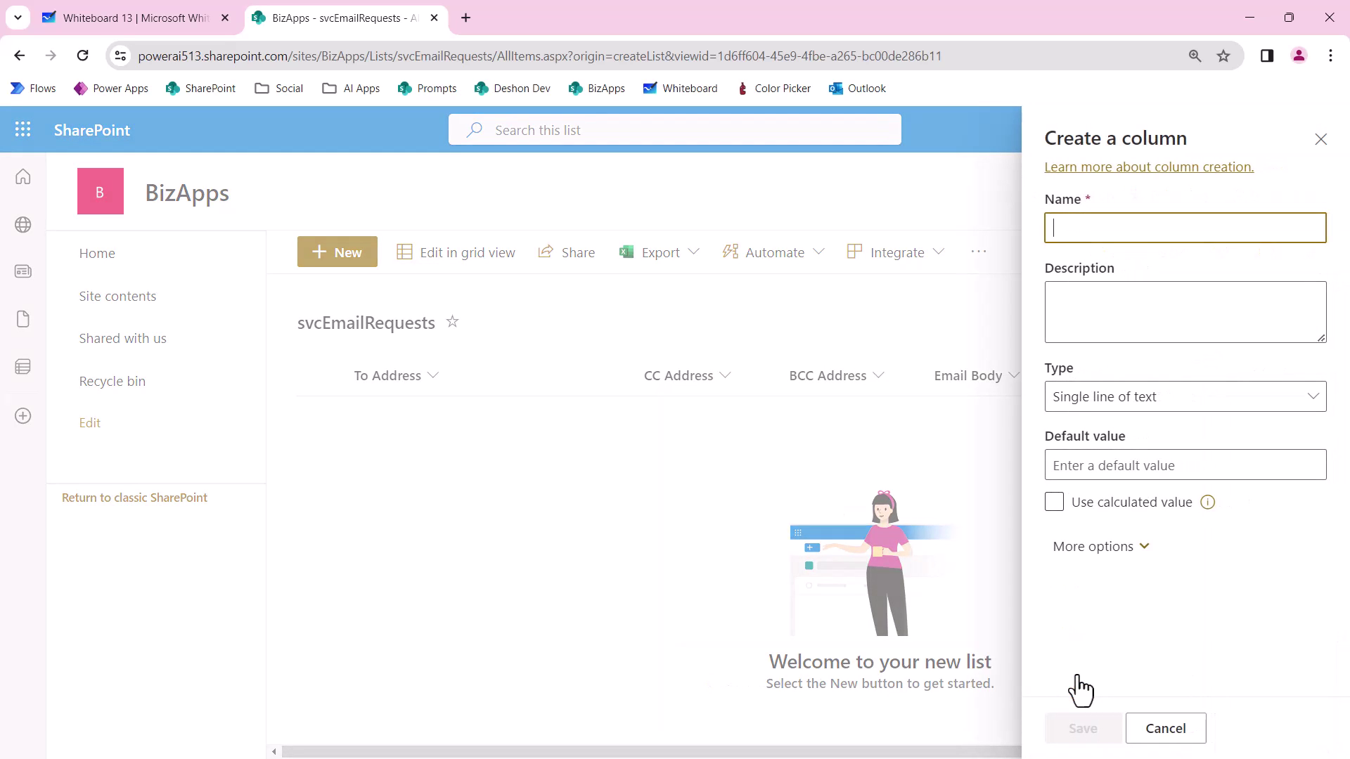
{"action": "type", "text": "Or"}
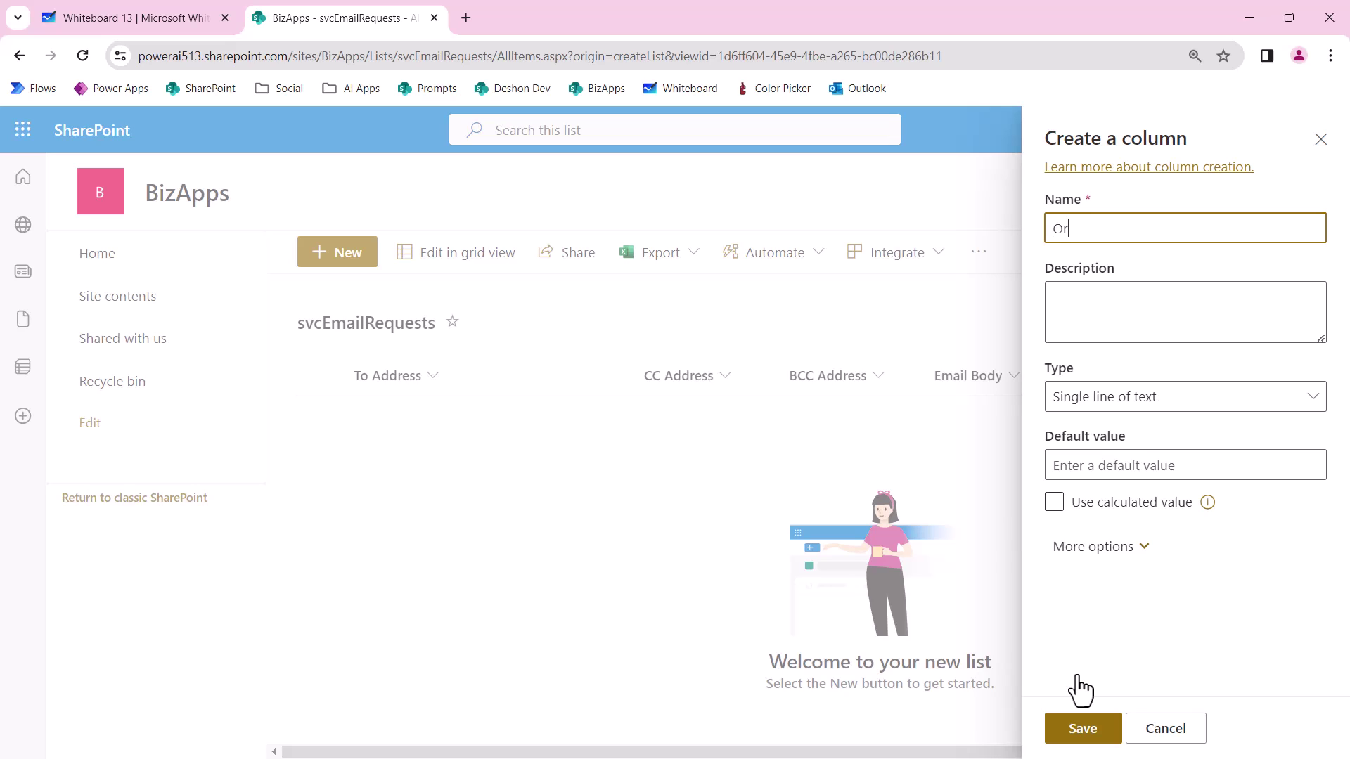
{"action": "type", "text": "der number"}
{"action": "key", "text": "ctrl+BackSpace"}
{"action": "type", "text": "Total"}
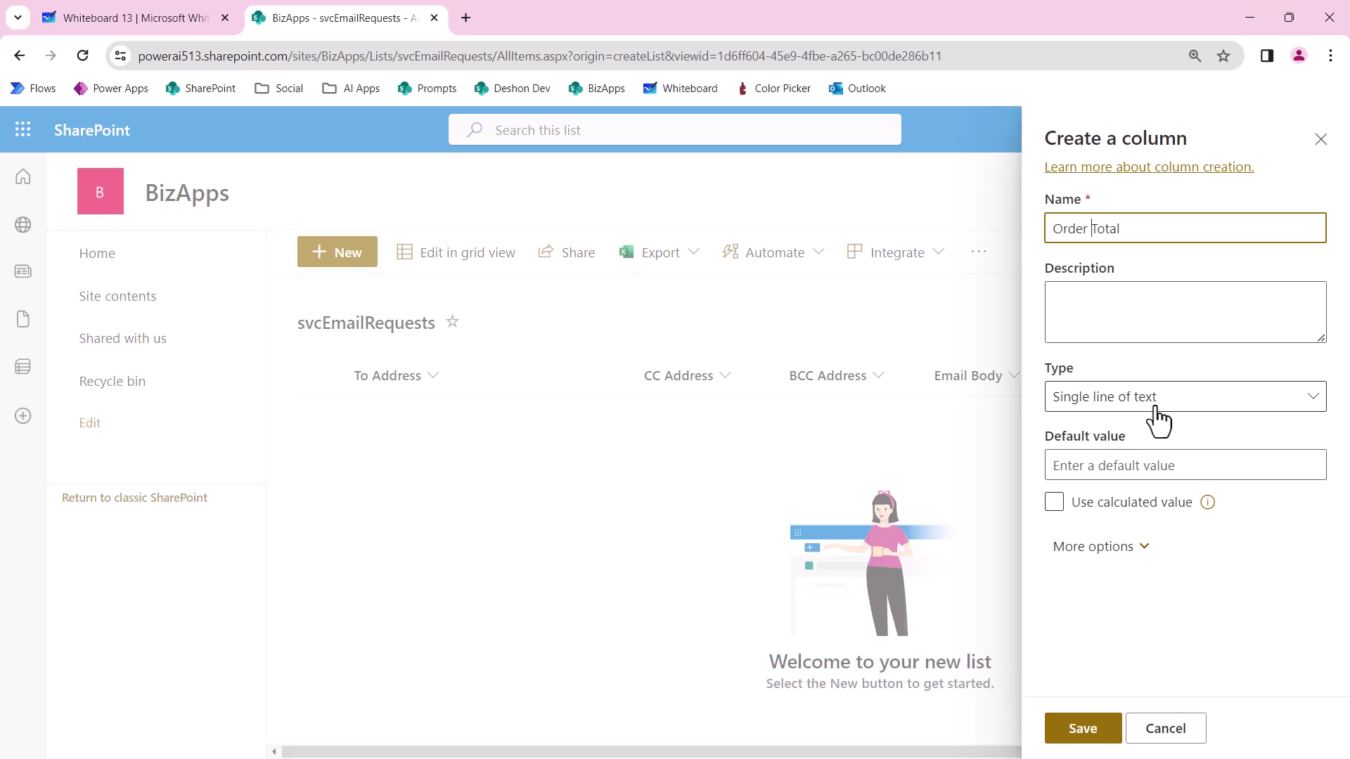
{"action": "left_click", "coordinate": [1105, 731]}
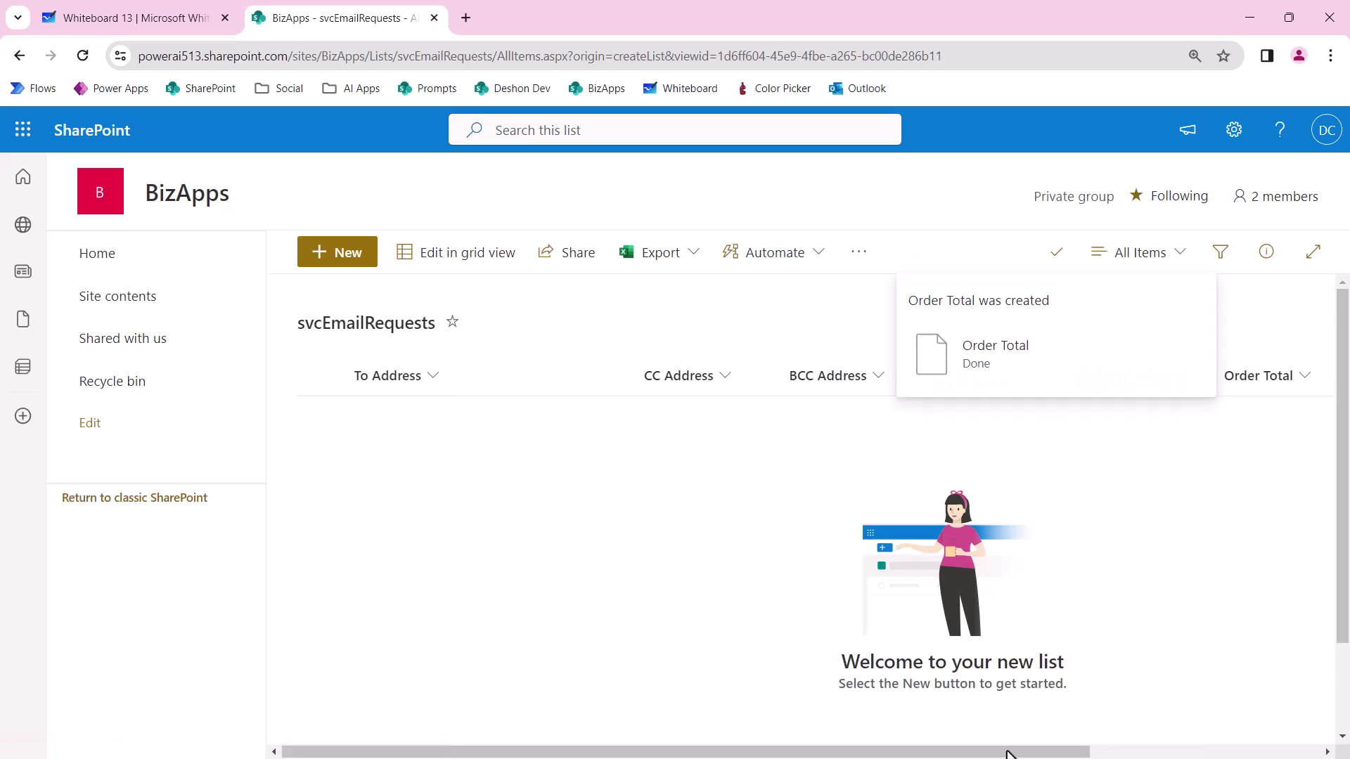
{"action": "left_click_drag", "start_coordinate": [1237, 752], "coordinate": [1133, 752]}
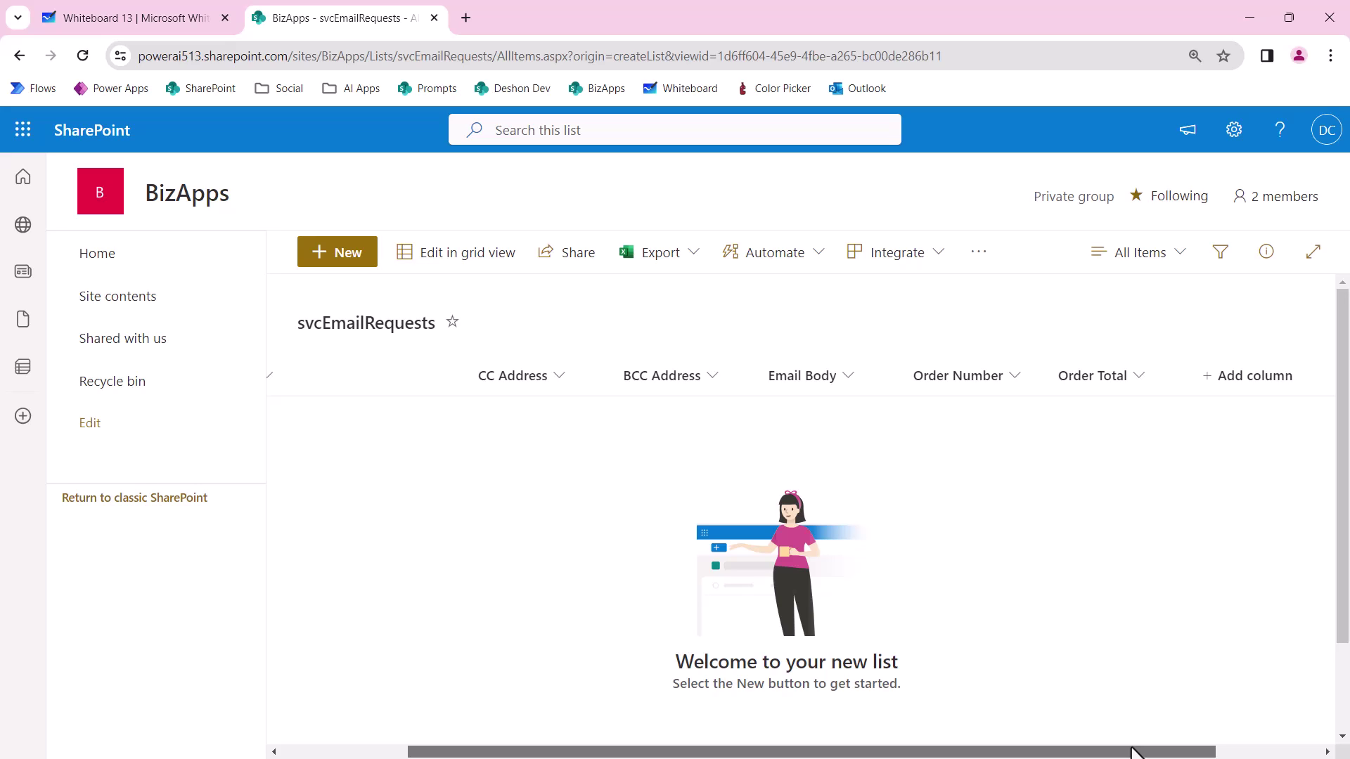
{"action": "left_click_drag", "start_coordinate": [1061, 753], "coordinate": [731, 753]}
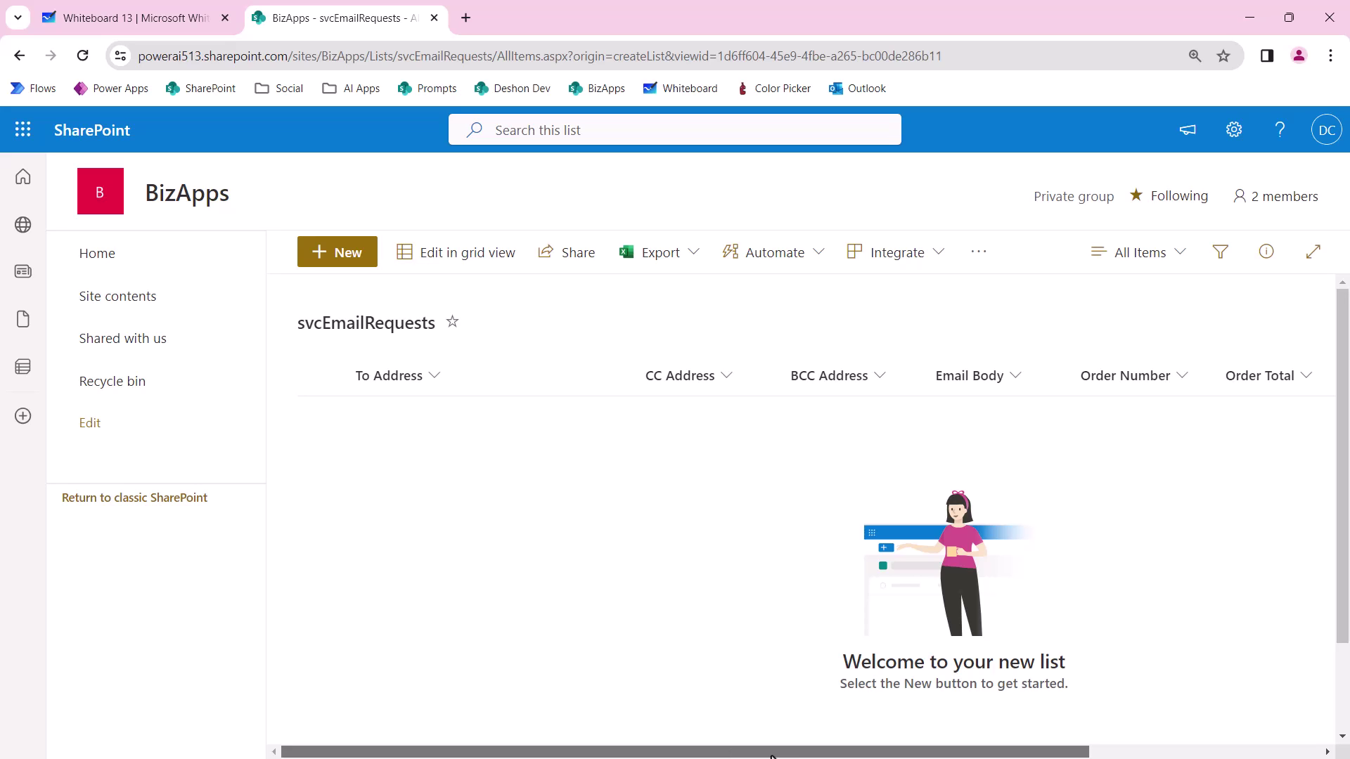
{"action": "left_click_drag", "start_coordinate": [771, 755], "coordinate": [1165, 757]}
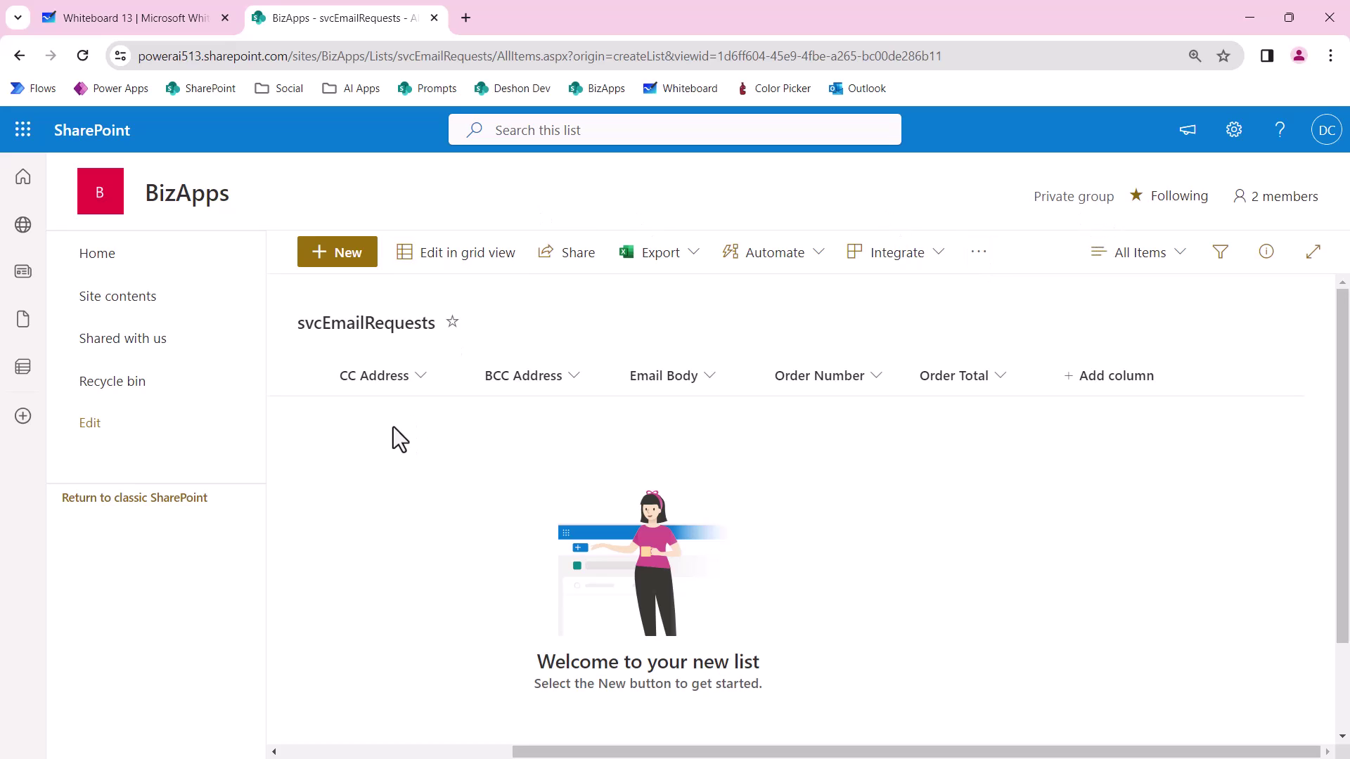
Create a new list named svcEmailTemplates, hidden from site navigation.
{"action": "left_click", "coordinate": [130, 302]}
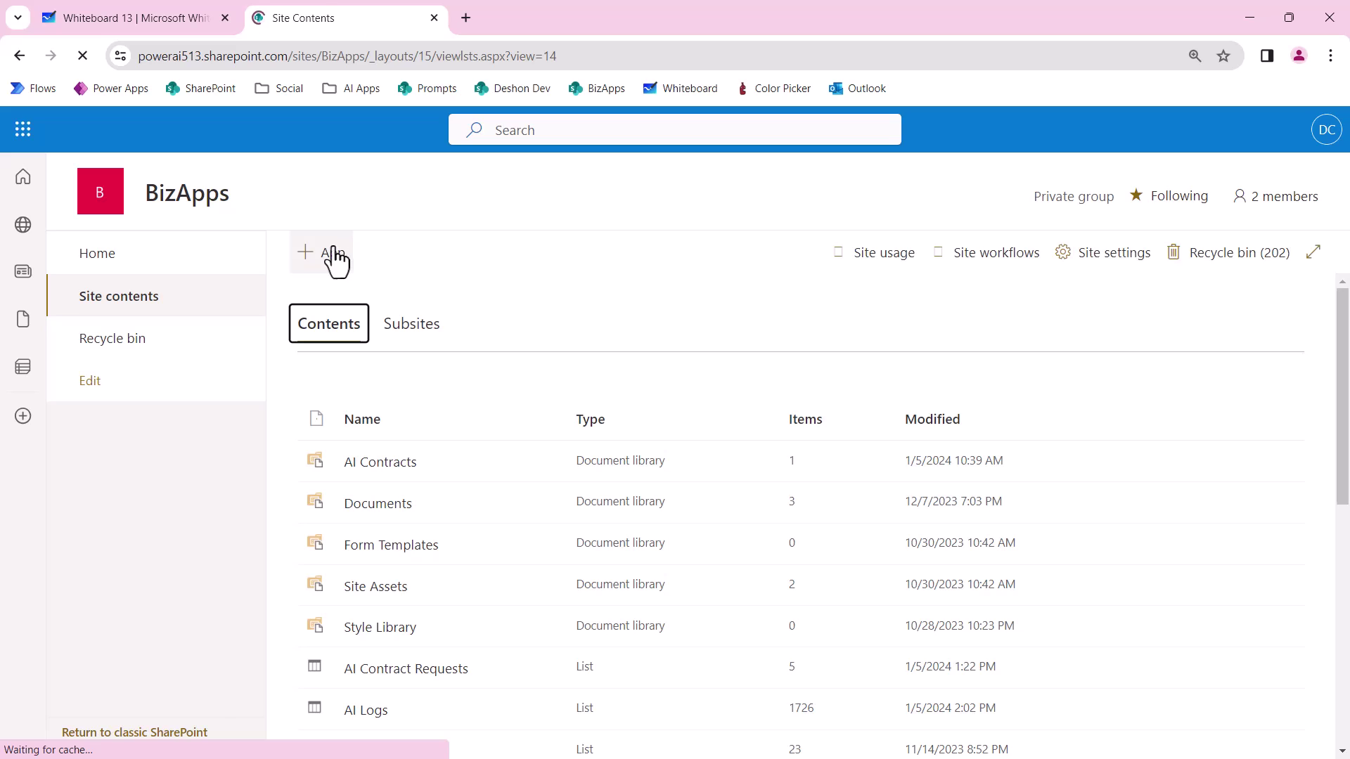
{"action": "left_click", "coordinate": [333, 255]}
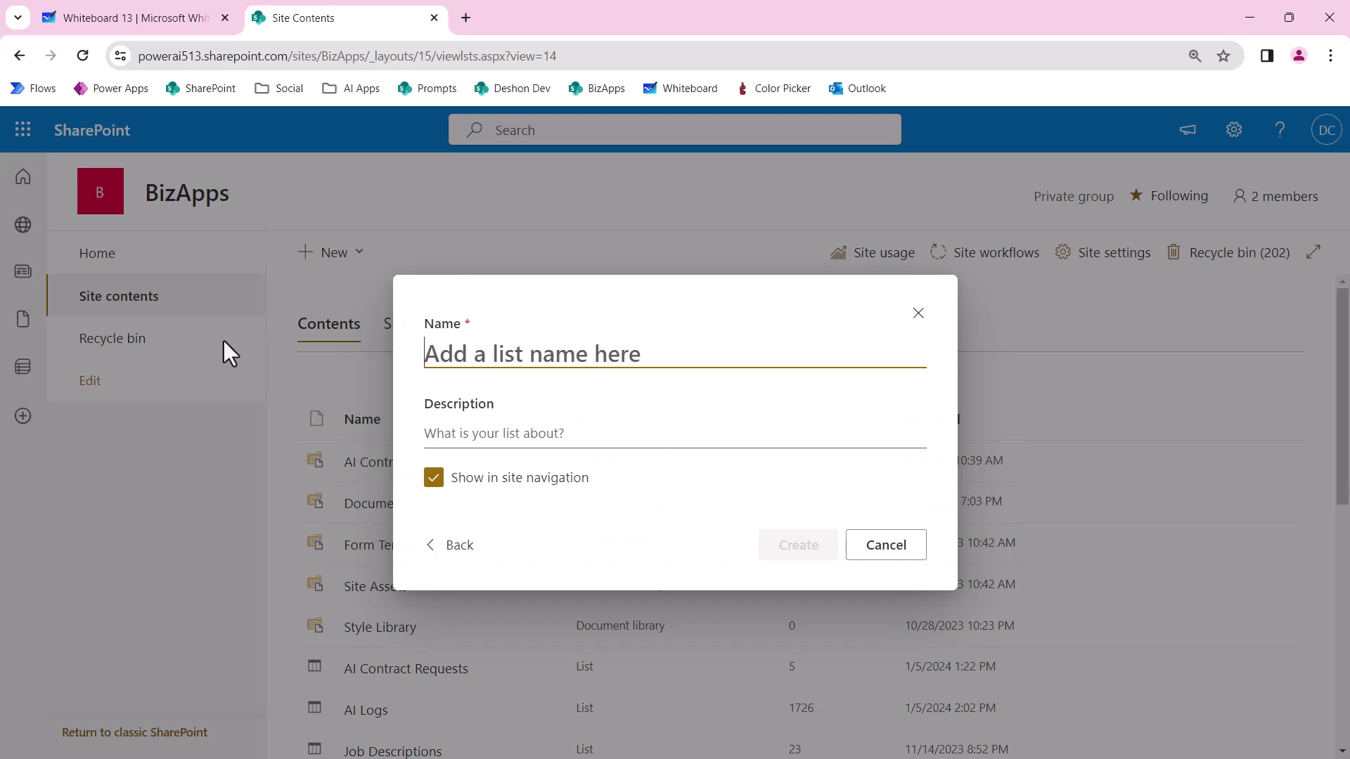
{"action": "type", "text": "SVC"}
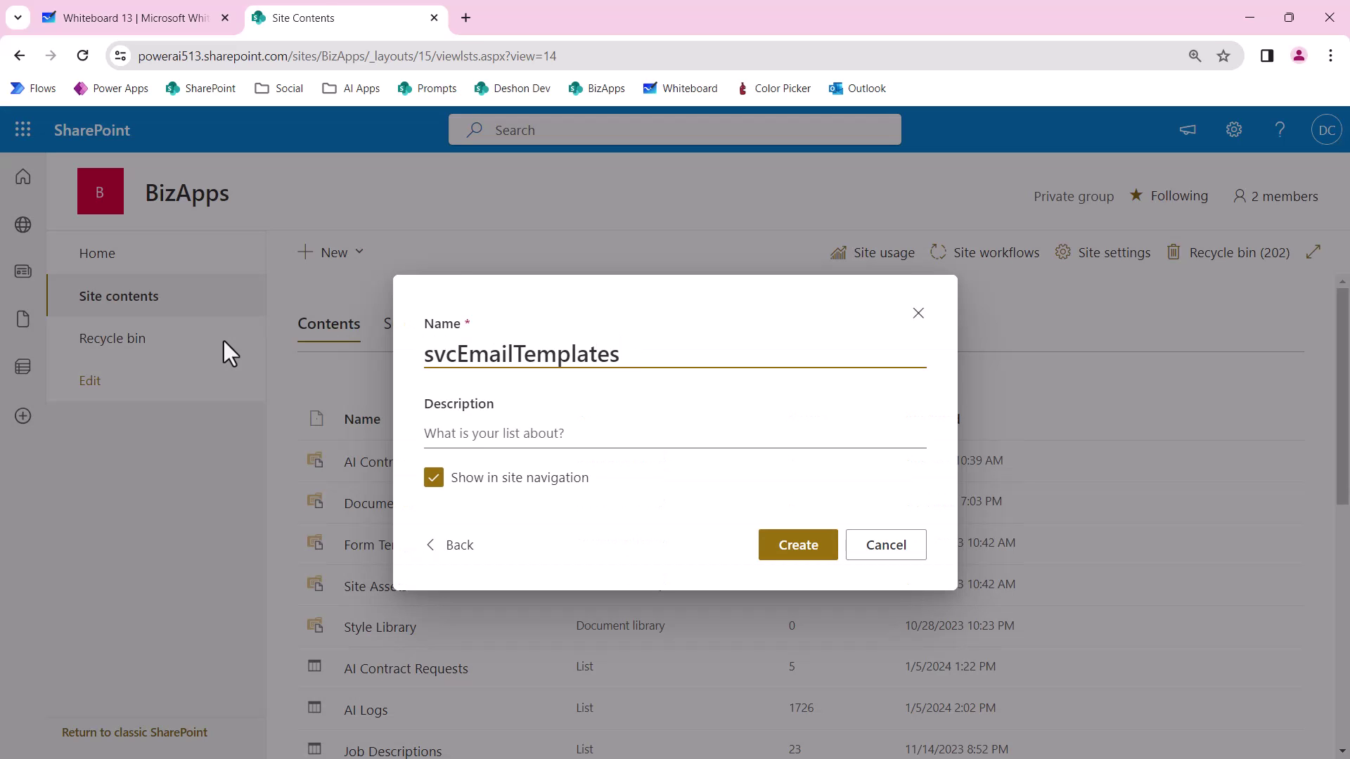
{"action": "left_click", "coordinate": [435, 480]}
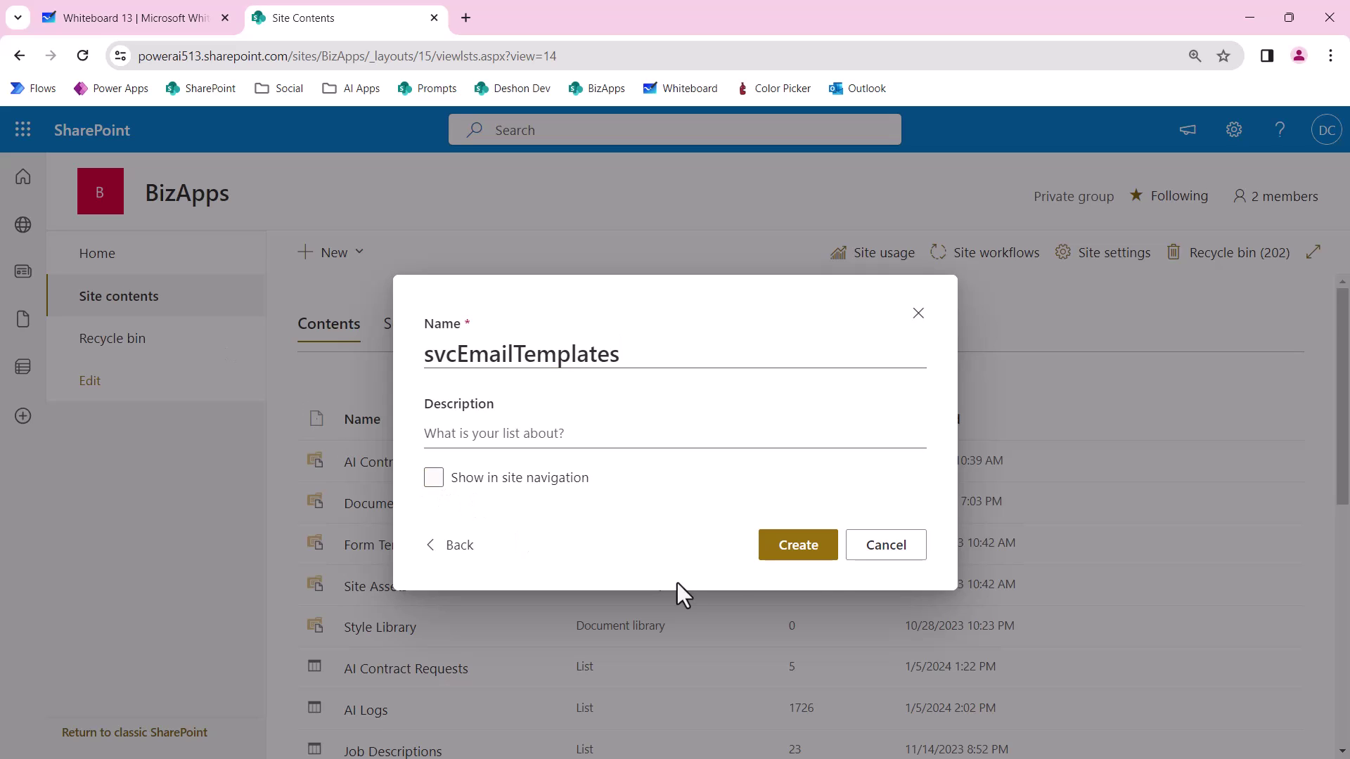
{"action": "left_click", "coordinate": [796, 552]}
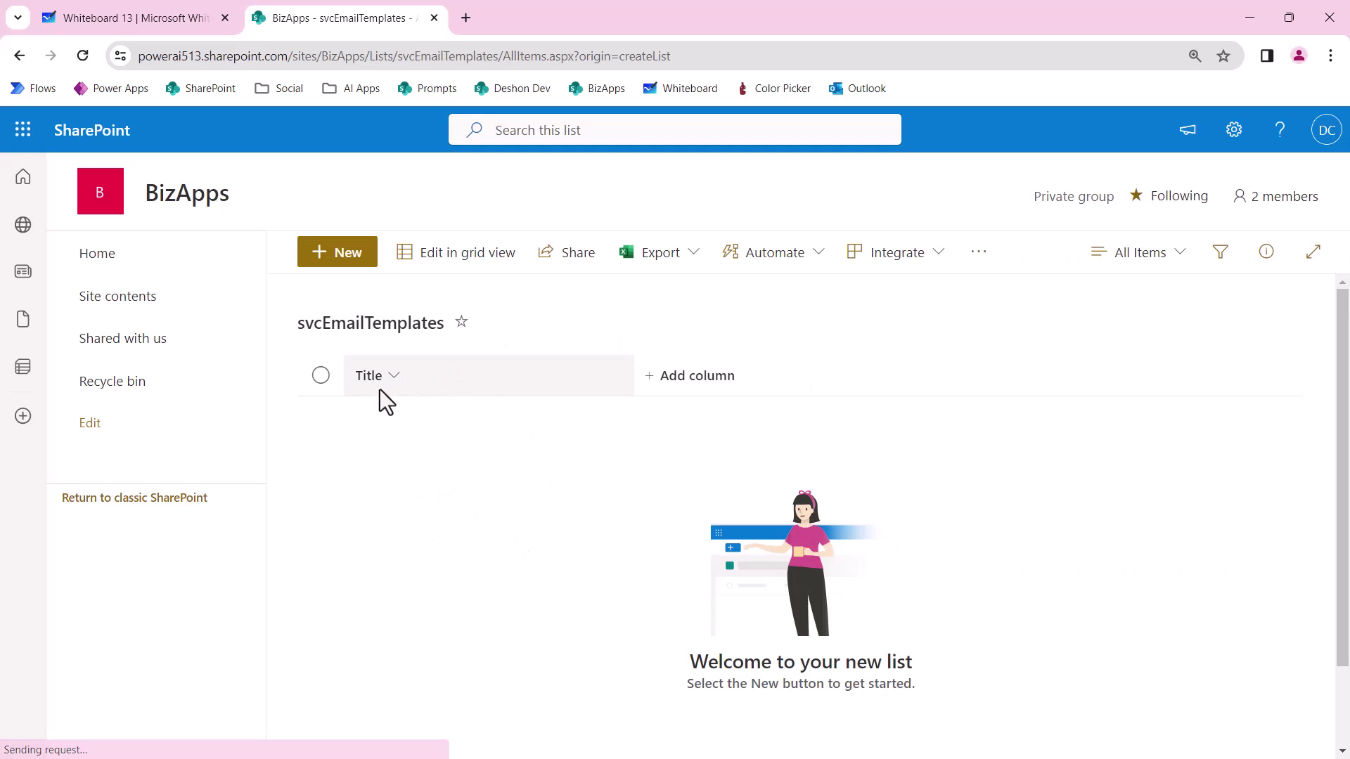
Rename Title to Template Name and add a multiple-lines-of-text Template HTML column.
{"action": "left_click", "coordinate": [1231, 131]}
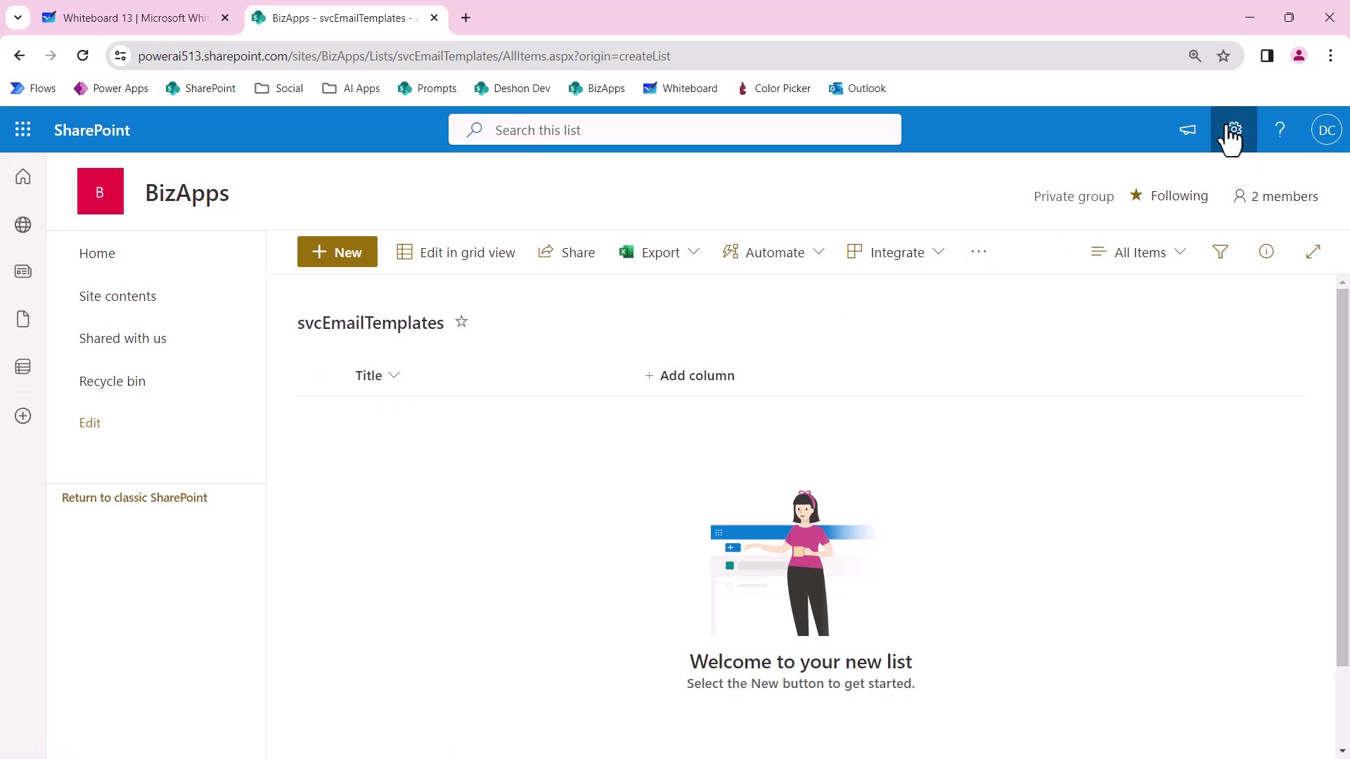
{"action": "left_click", "coordinate": [1097, 332]}
{"action": "left_click", "coordinate": [260, 269]}
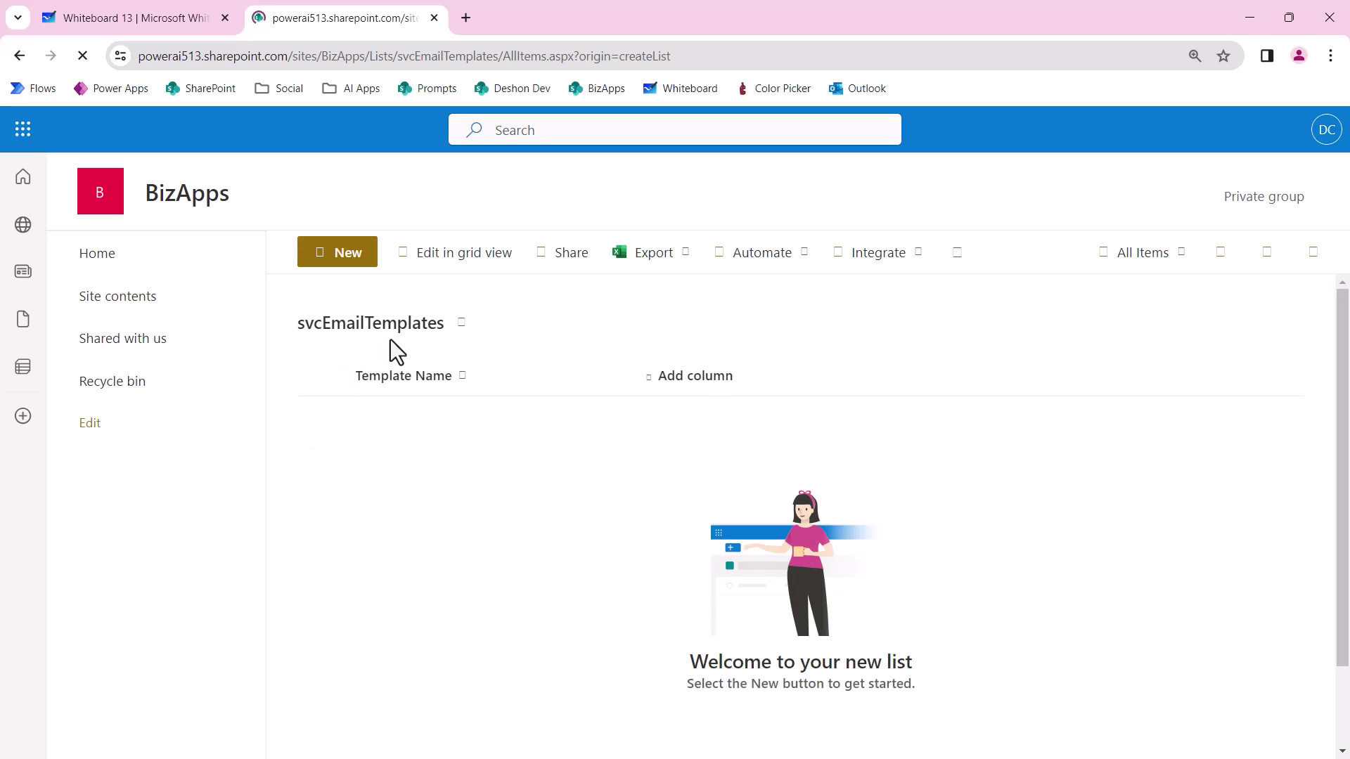
{"action": "left_click", "coordinate": [700, 386]}
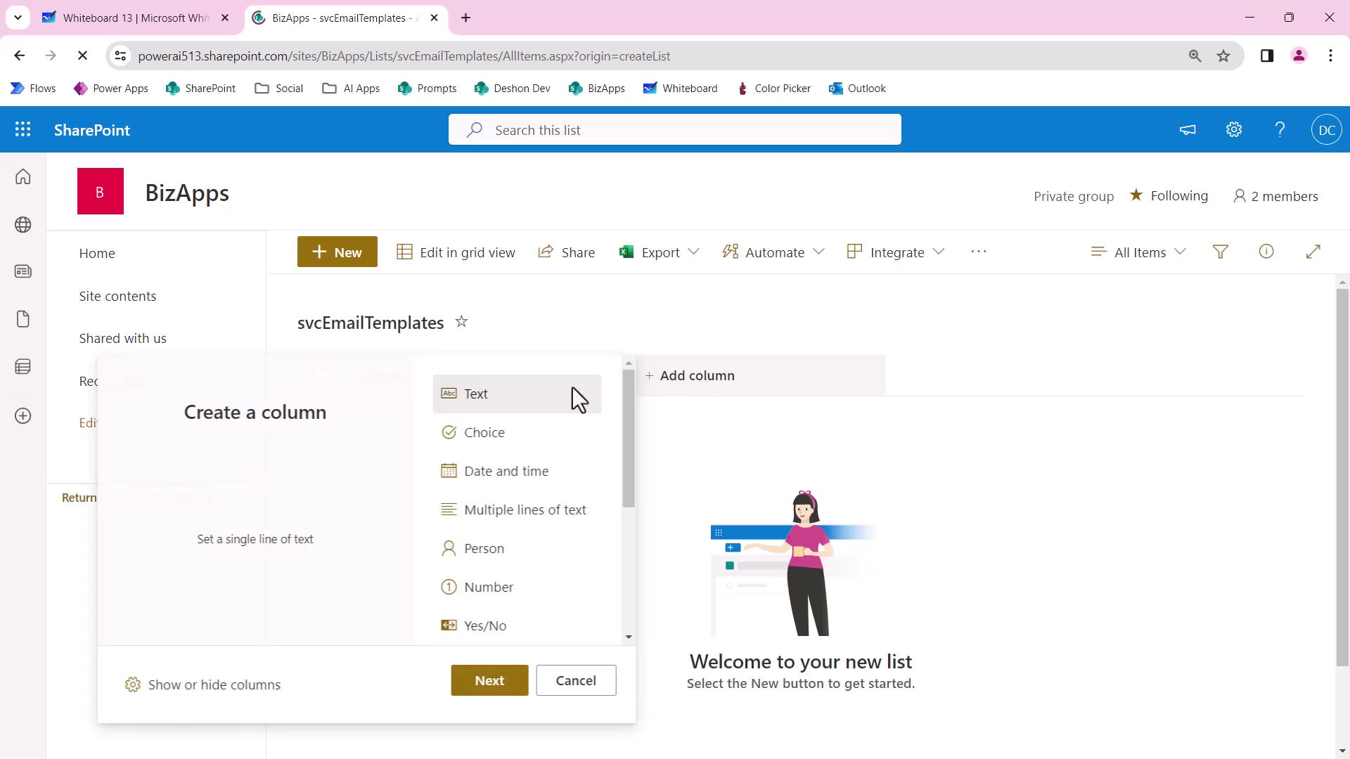
{"action": "left_click", "coordinate": [509, 521]}
{"action": "left_click", "coordinate": [487, 679]}
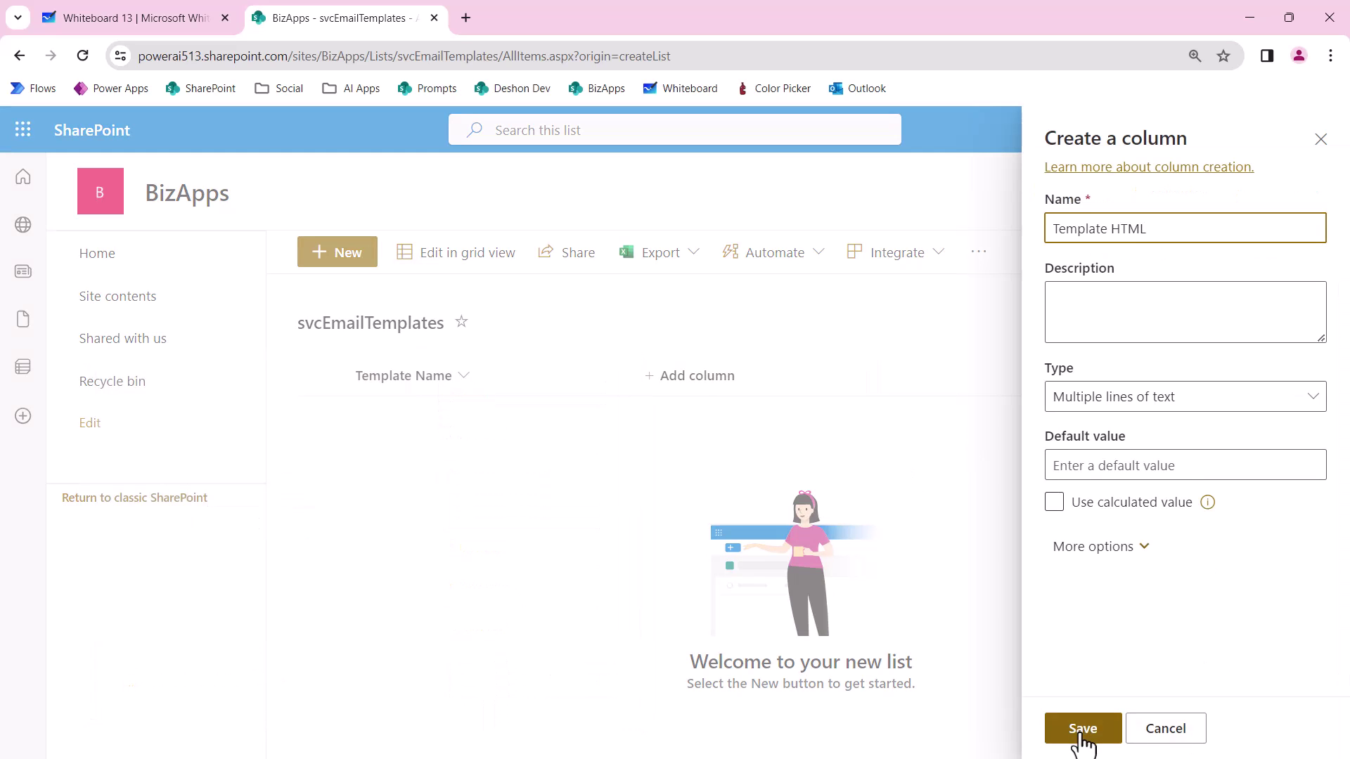
{"action": "left_click", "coordinate": [1084, 738]}
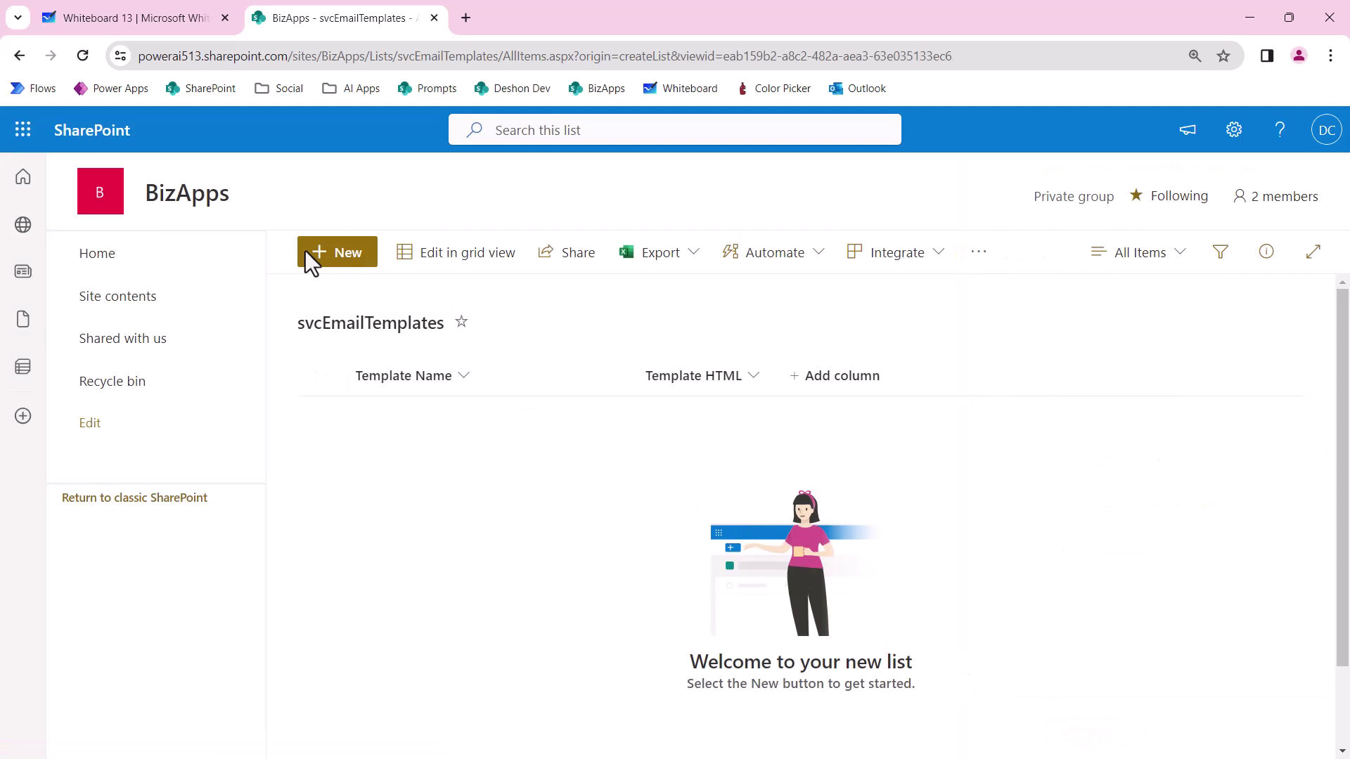
Start a new svcEmailTemplates item with Template Name CarMatsOrderConfirmation.
{"action": "left_click", "coordinate": [307, 253]}
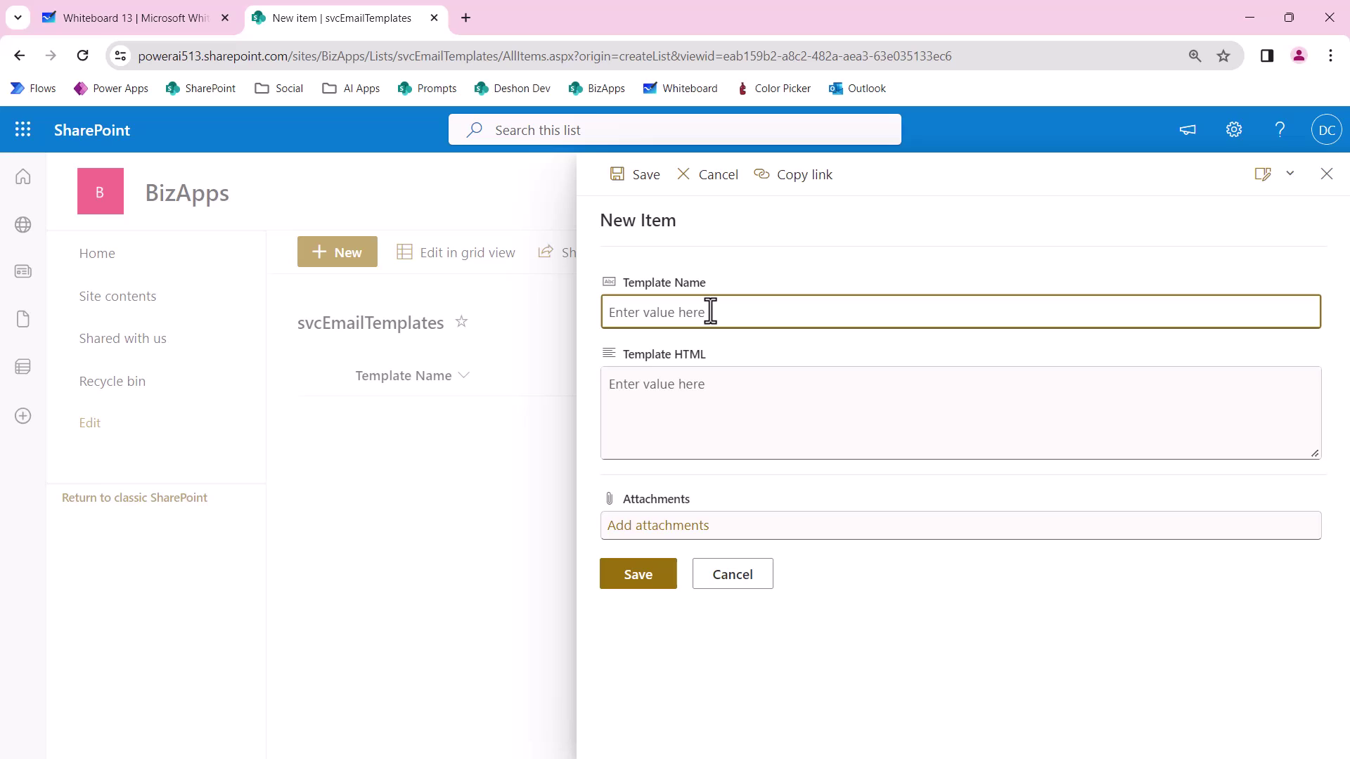
{"action": "type", "text": "Order Confirm"}
{"action": "key", "text": "BackSpace"}
{"action": "key", "text": "BackSpace"}
{"action": "key", "text": "BackSpace"}
{"action": "key", "text": "BackSpace"}
{"action": "key", "text": "BackSpace"}
{"action": "key", "text": "BackSpace"}
{"action": "key", "text": "BackSpace"}
{"action": "key", "text": "BackSpace"}
{"action": "key", "text": "BackSpace"}
{"action": "key", "text": "BackSpace"}
{"action": "key", "text": "BackSpace"}
{"action": "key", "text": "BackSpace"}
{"action": "key", "text": "BackSpace"}
{"action": "type", "text": "CarMatsOrderConfirmation"}
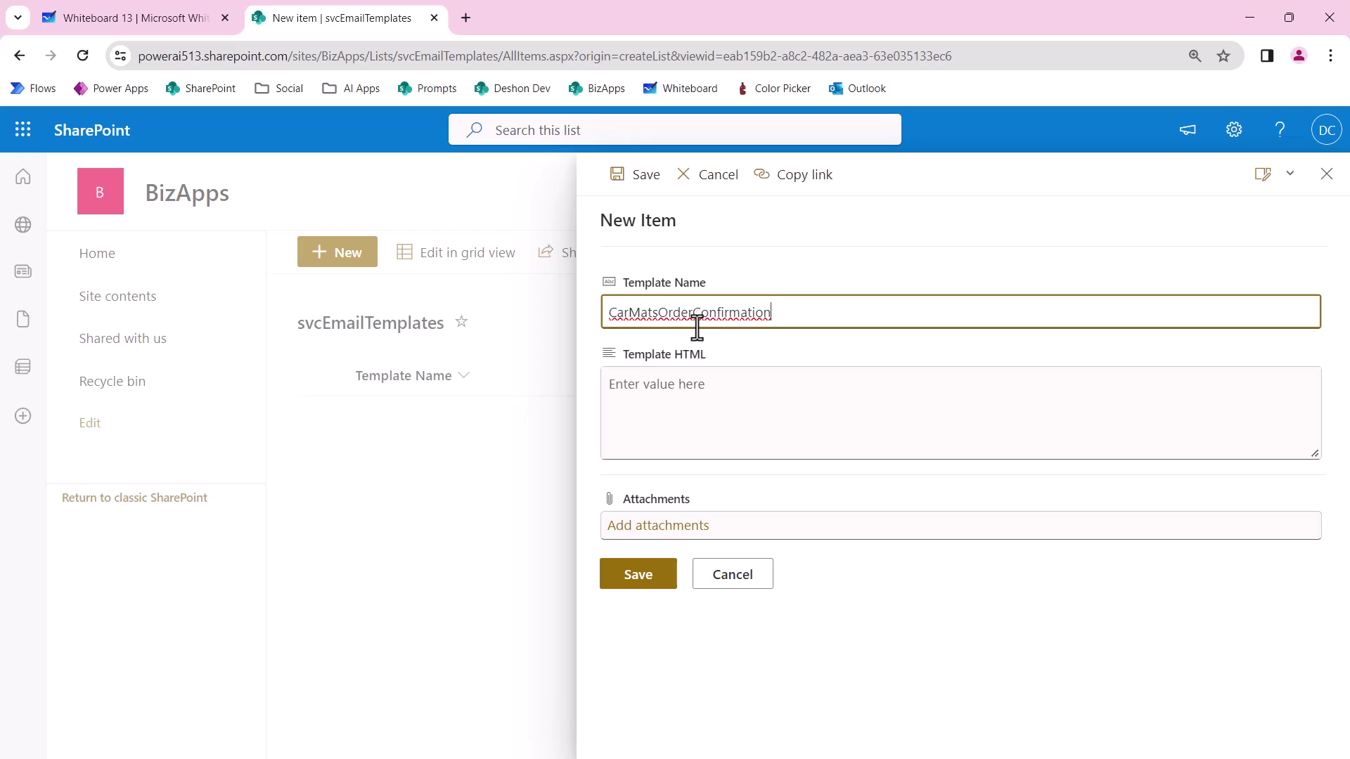
{"action": "double_click", "coordinate": [688, 313]}
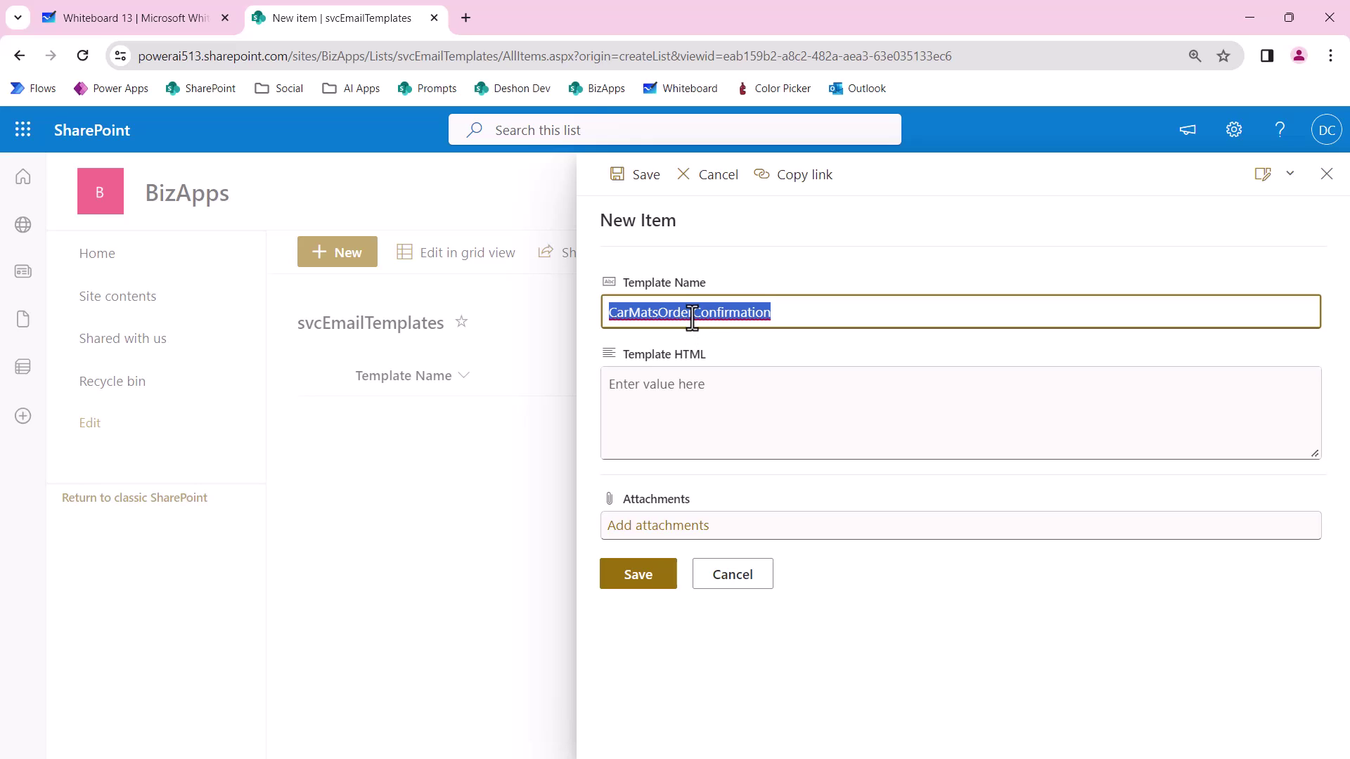
{"action": "left_click", "coordinate": [694, 391]}
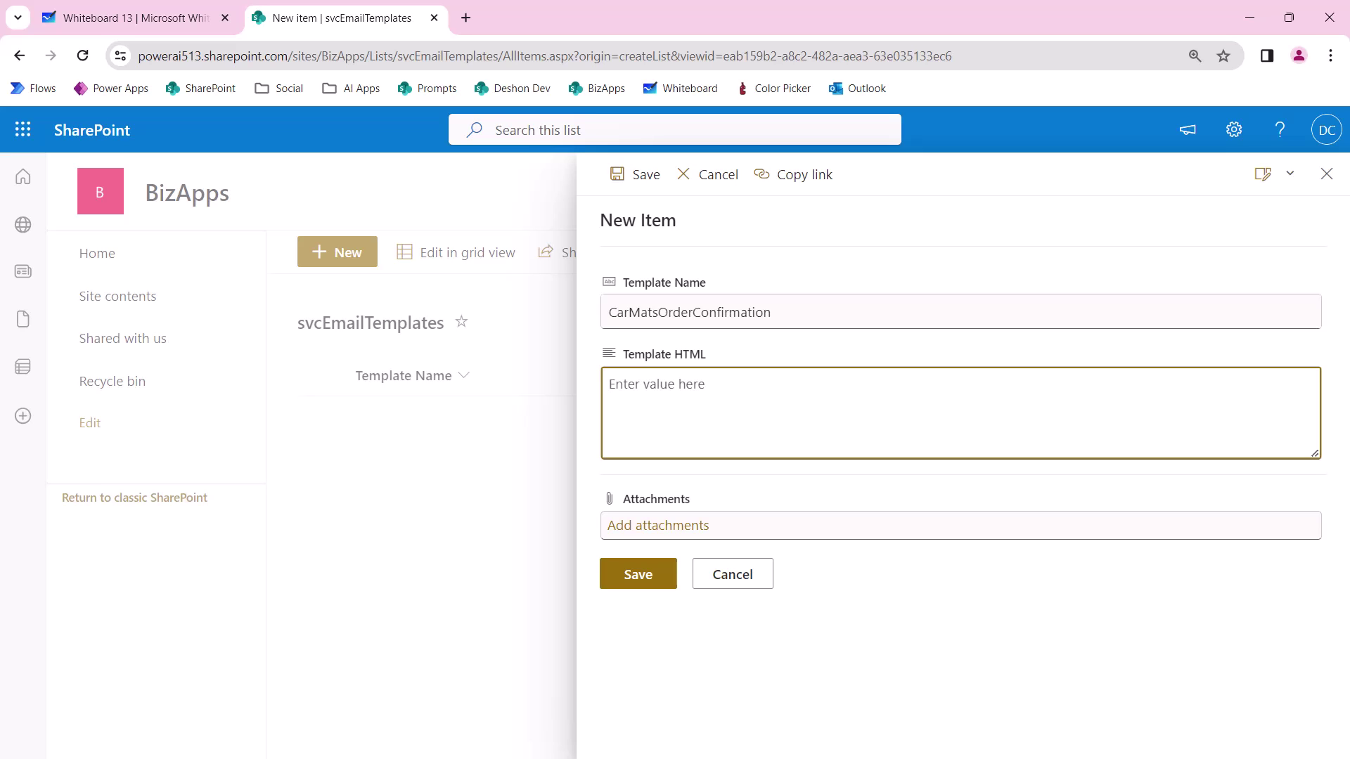
Review the rendered confirmation-email page's order details in Chrome.
{"action": "key", "text": "alt+Tab"}
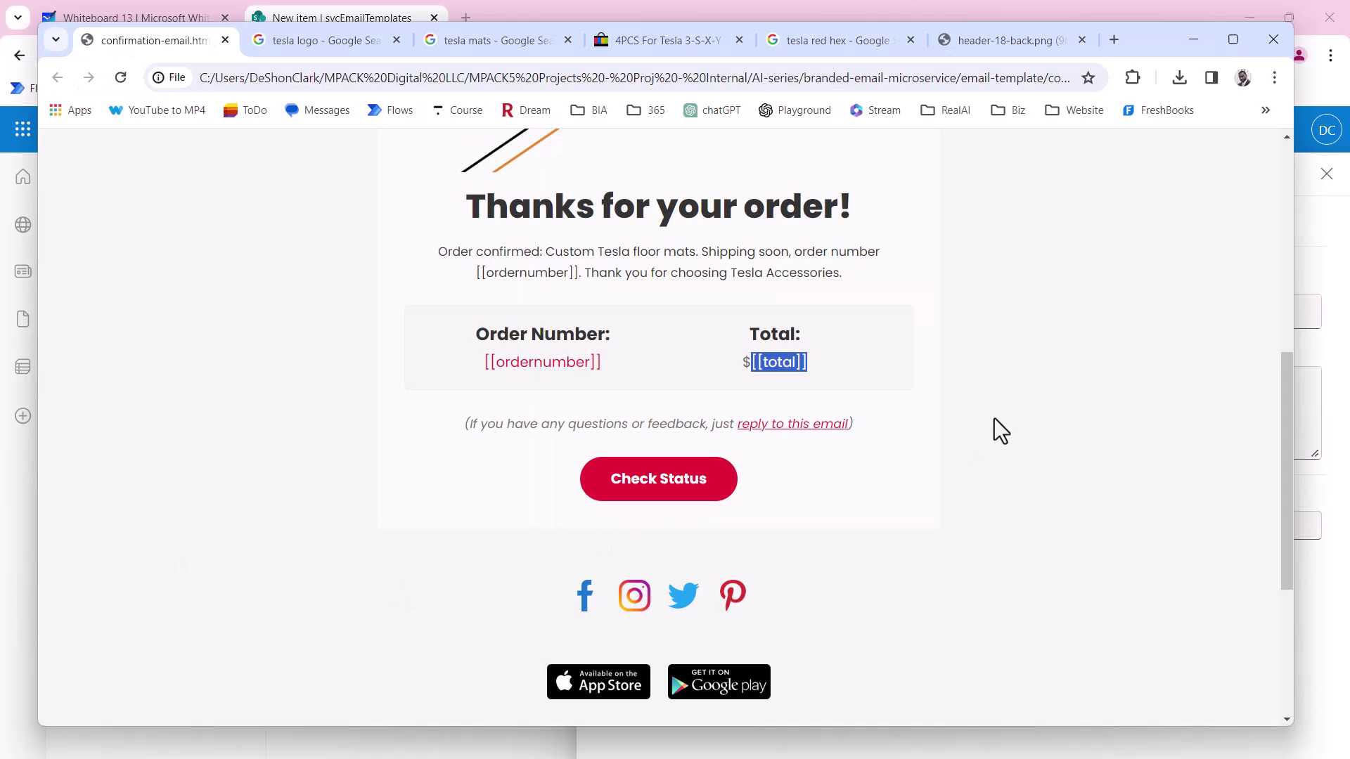
{"action": "scroll", "coordinate": [914, 316], "scroll_direction": "up", "scroll_amount": 8}
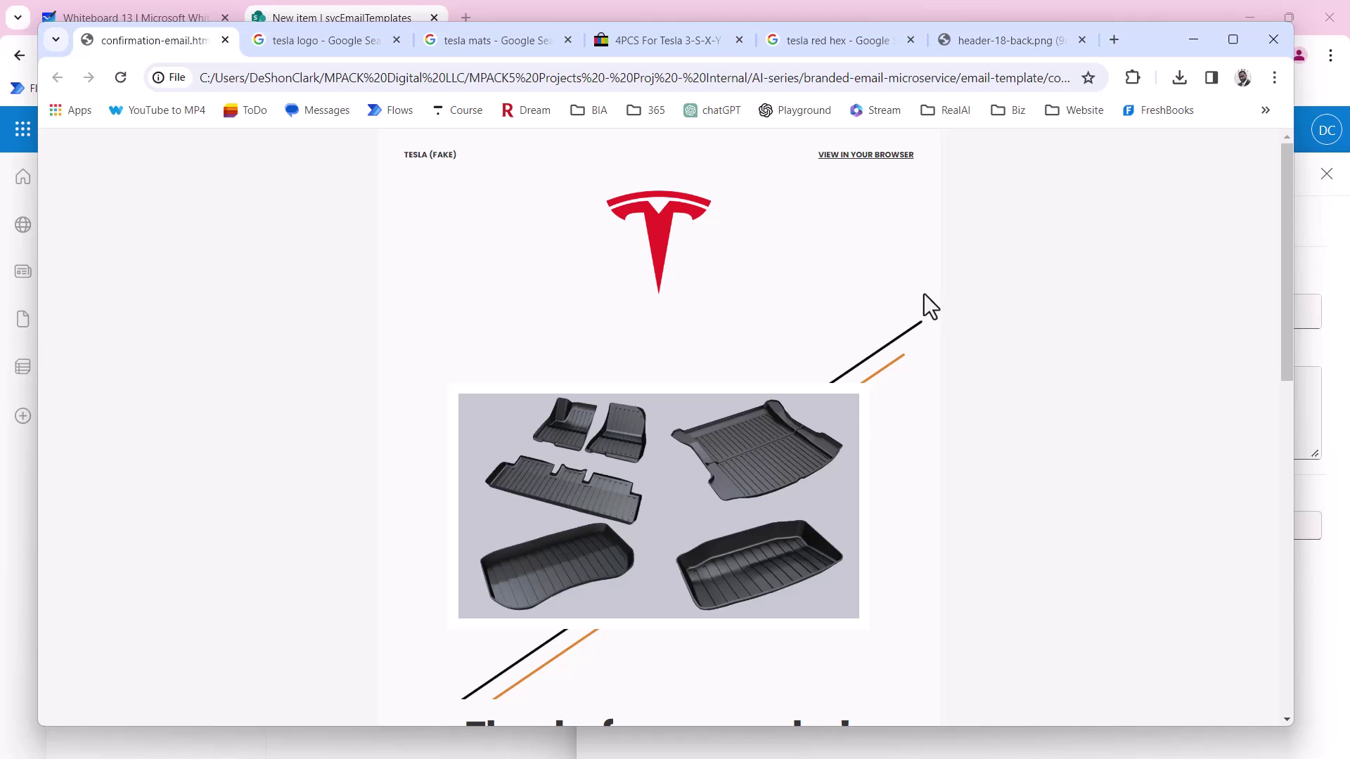
{"action": "scroll", "coordinate": [923, 293], "scroll_direction": "down", "scroll_amount": 10}
{"action": "scroll", "coordinate": [909, 331], "scroll_direction": "up", "scroll_amount": 4}
{"action": "scroll", "coordinate": [910, 330], "scroll_direction": "up", "scroll_amount": 2}
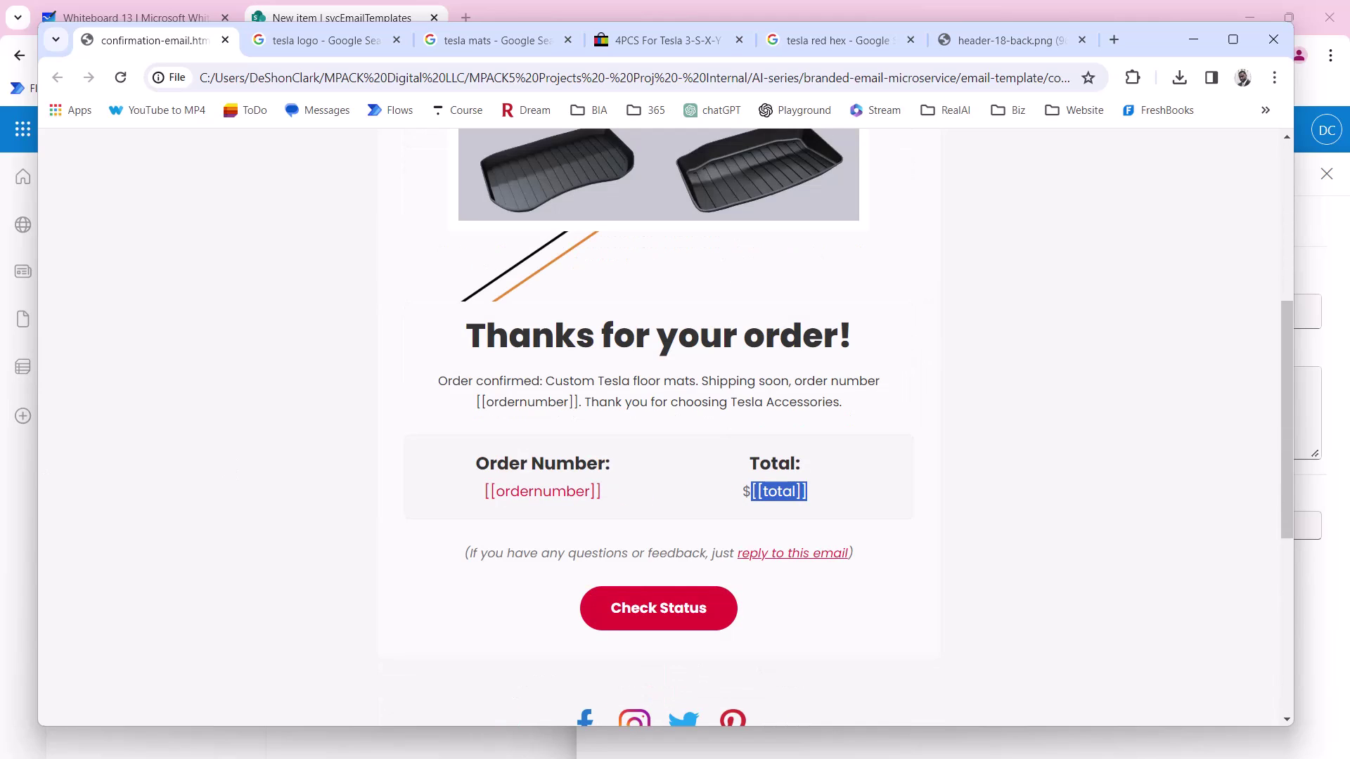
{"action": "key", "text": "alt+Tab"}
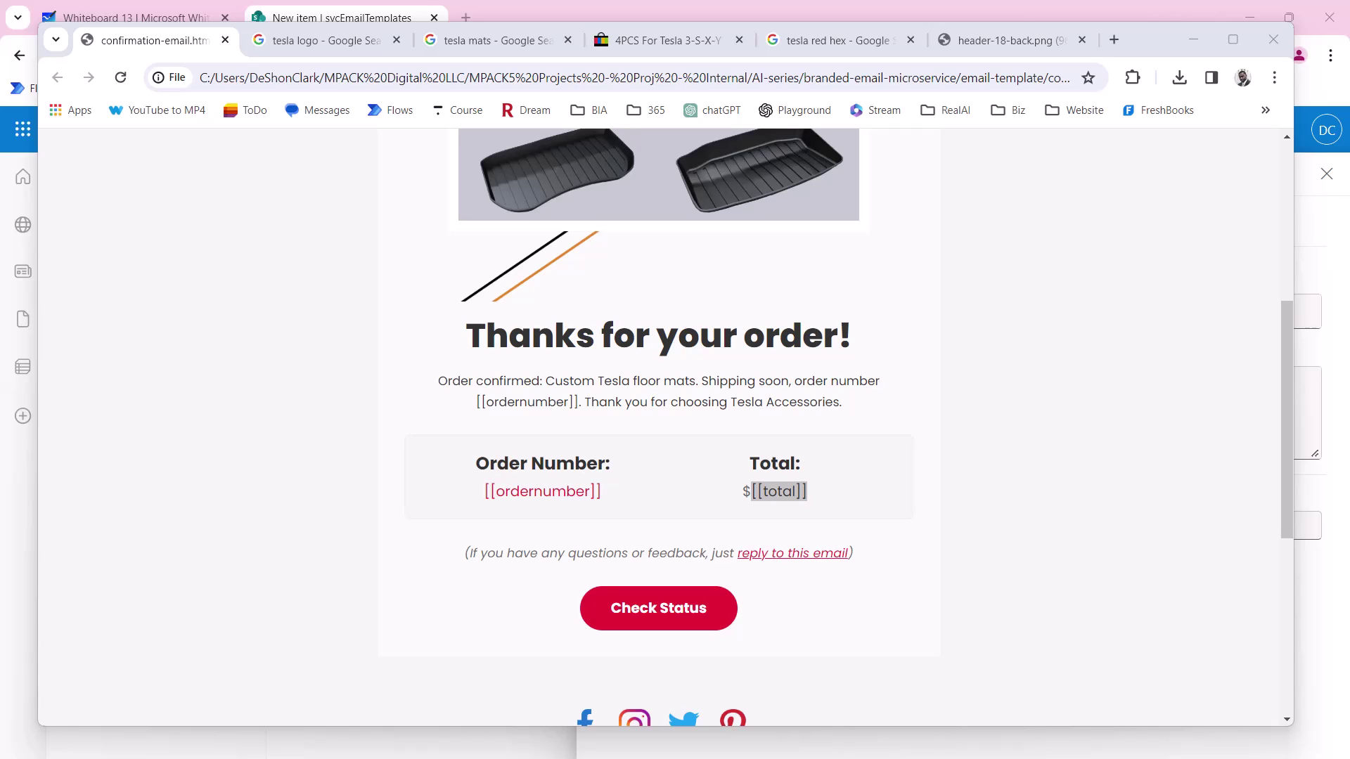
Copy the email HTML from VS Code into Template HTML and save the CarMatsOrderConfirmation item.
{"action": "key", "text": "alt+Tab"}
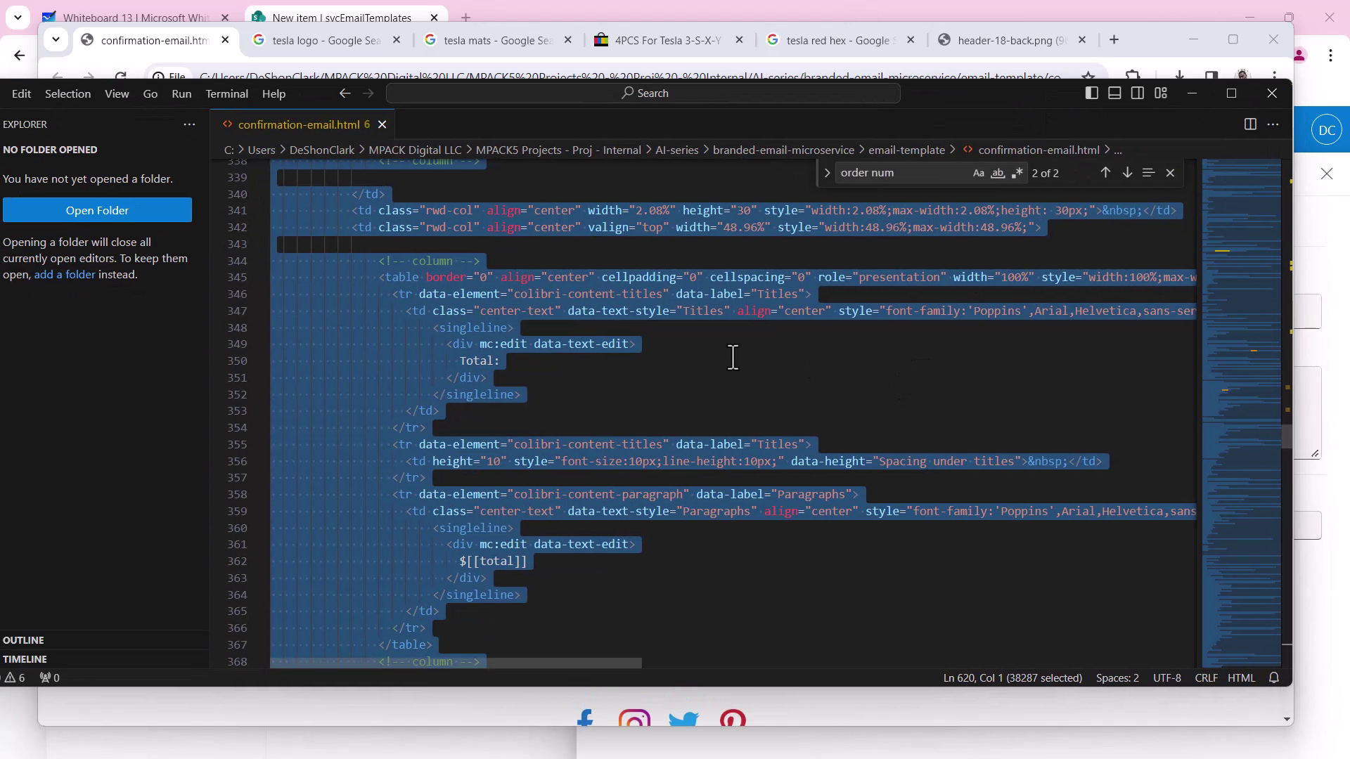
{"action": "left_click", "coordinate": [732, 373]}
{"action": "left_click", "coordinate": [732, 358]}
{"action": "key", "text": "alt+Tab"}
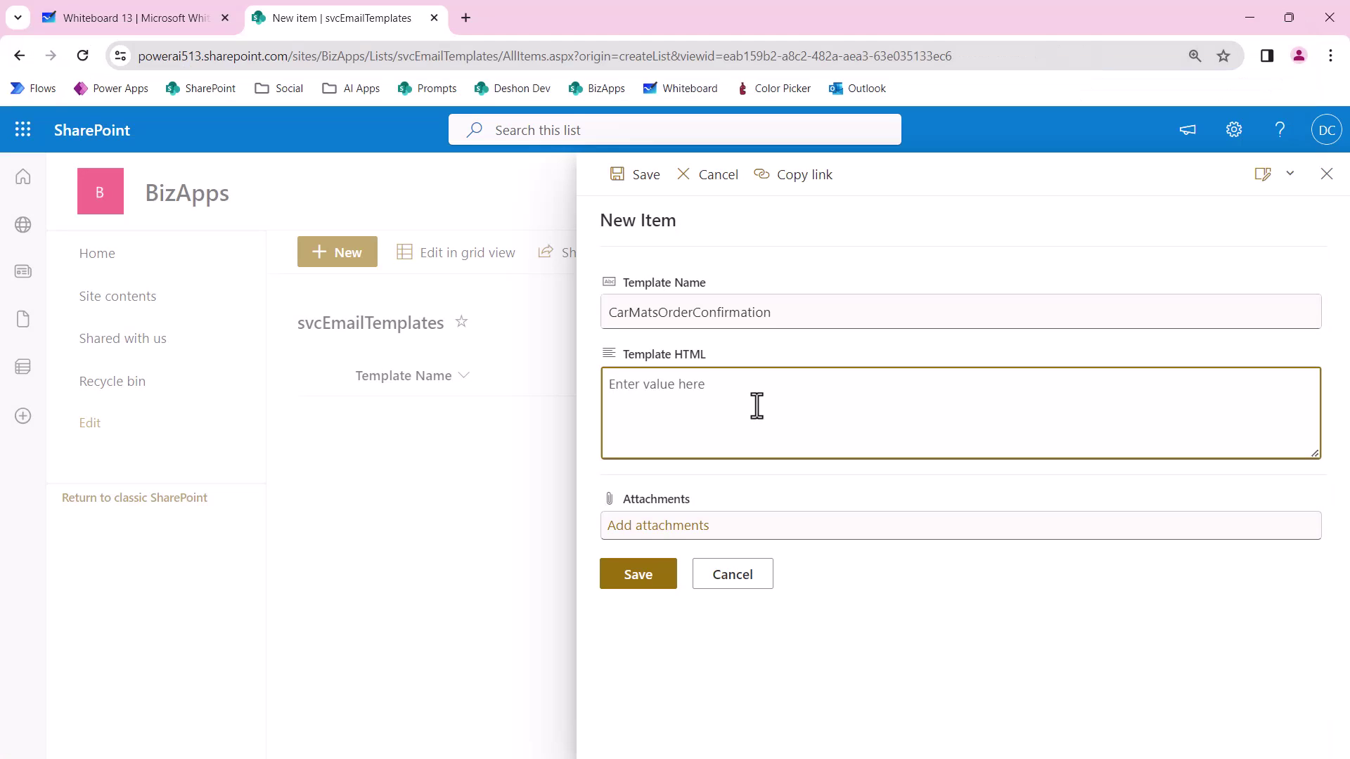
{"action": "key", "text": "ctrl+v"}
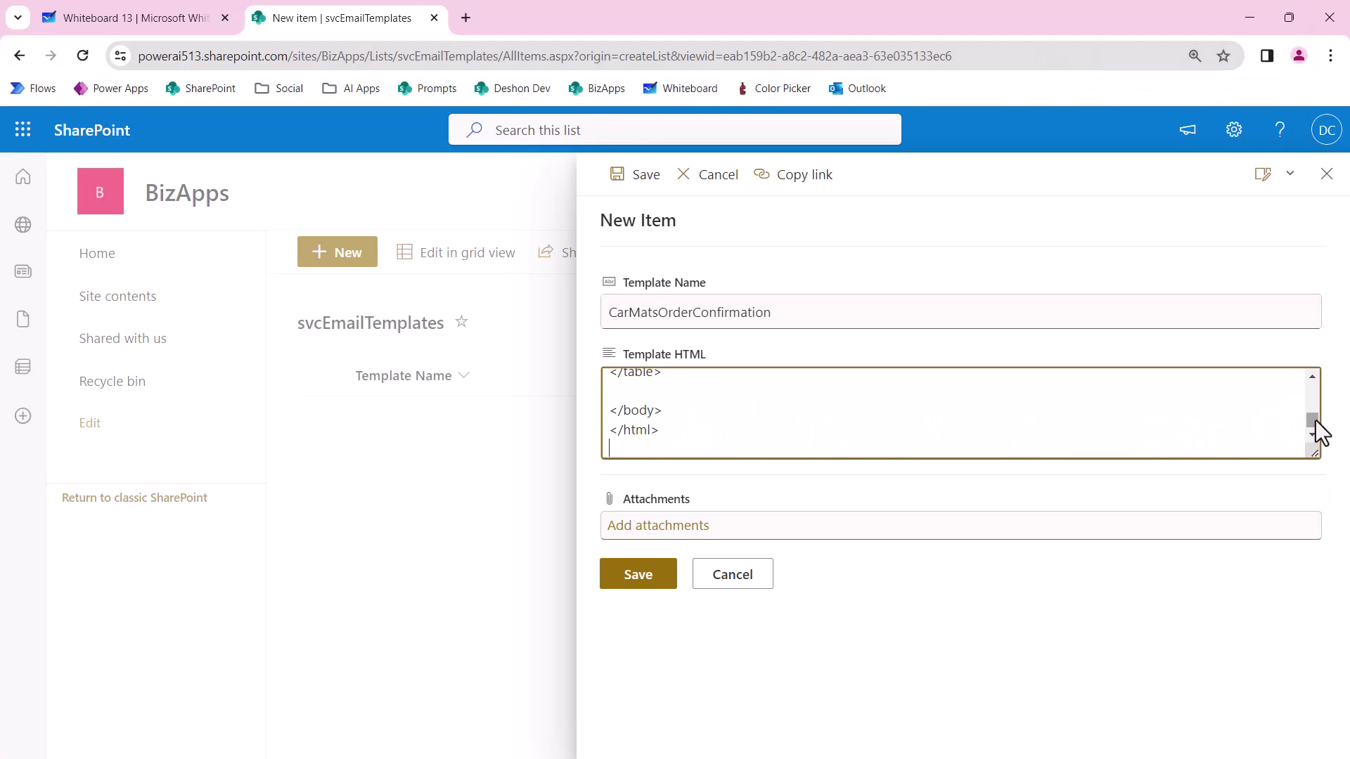
{"action": "left_click_drag", "start_coordinate": [1312, 420], "coordinate": [1318, 383]}
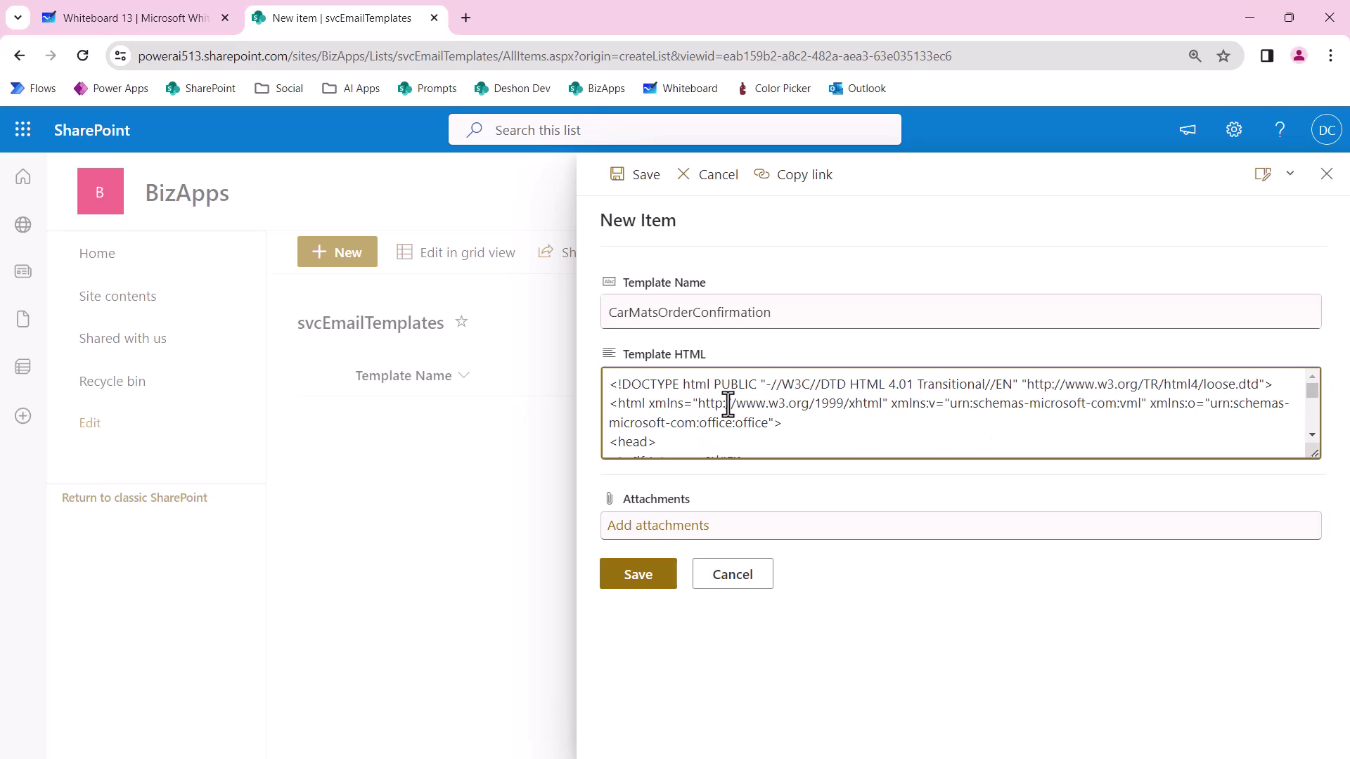
{"action": "scroll", "coordinate": [732, 410], "scroll_direction": "down", "scroll_amount": 2}
{"action": "scroll", "coordinate": [730, 406], "scroll_direction": "up", "scroll_amount": 2}
{"action": "left_click_drag", "start_coordinate": [643, 403], "coordinate": [606, 420]}
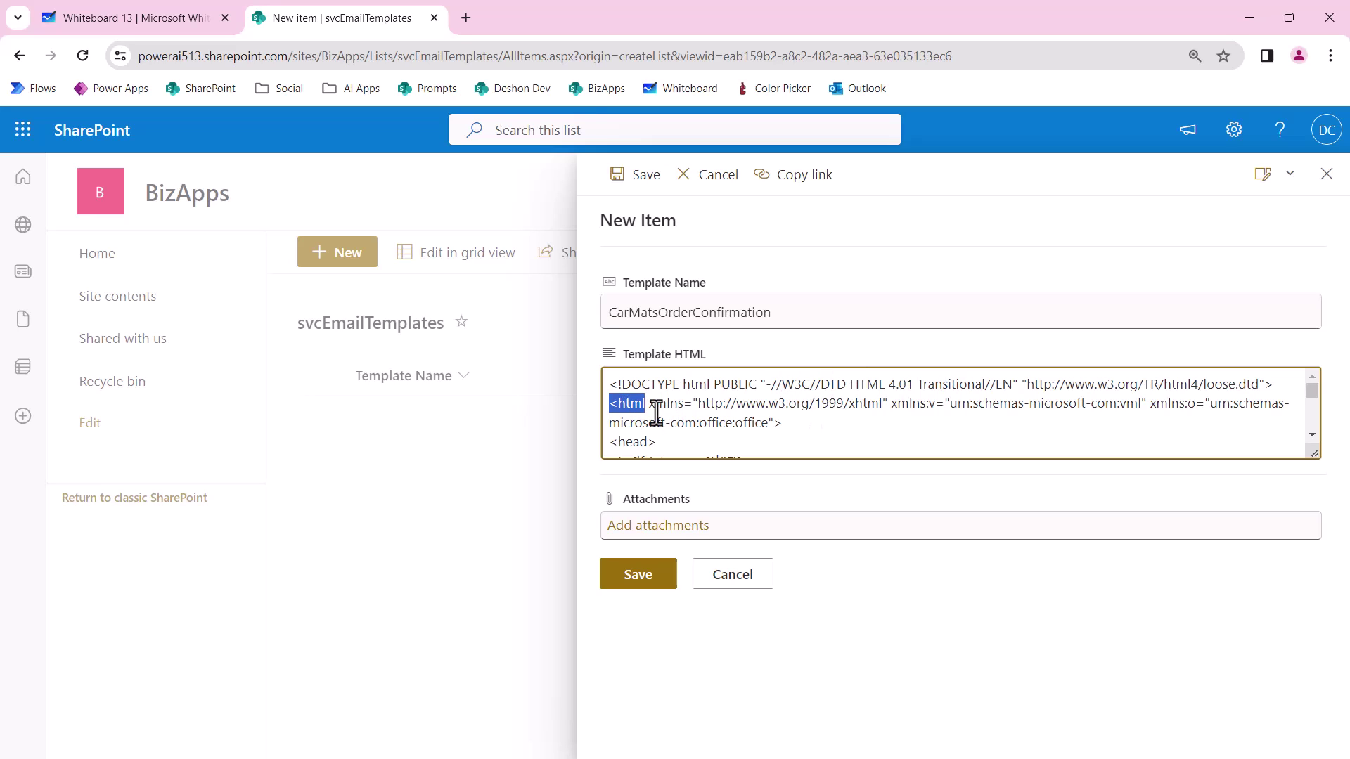
{"action": "left_click", "coordinate": [662, 566]}
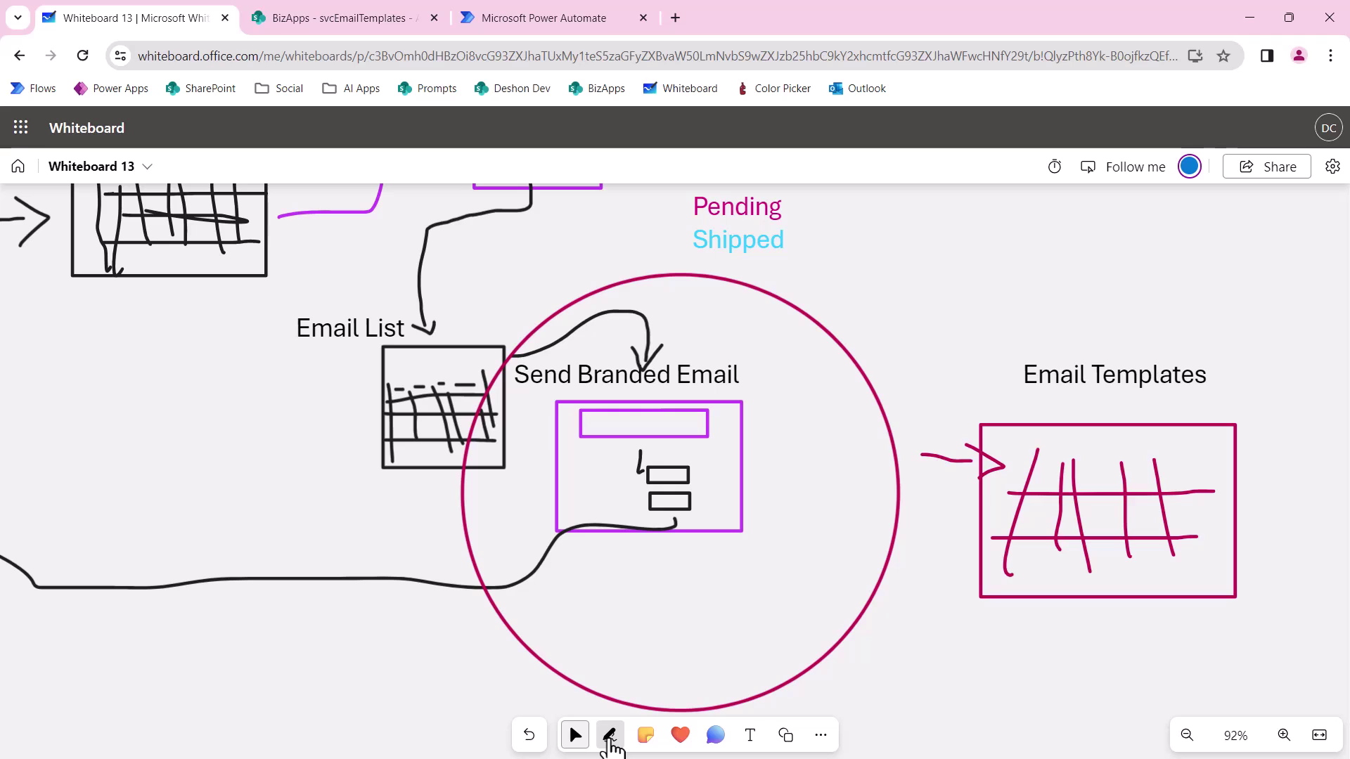
Tick off the Email List and Email Templates tables with magenta pen check marks.
{"action": "left_click", "coordinate": [611, 738]}
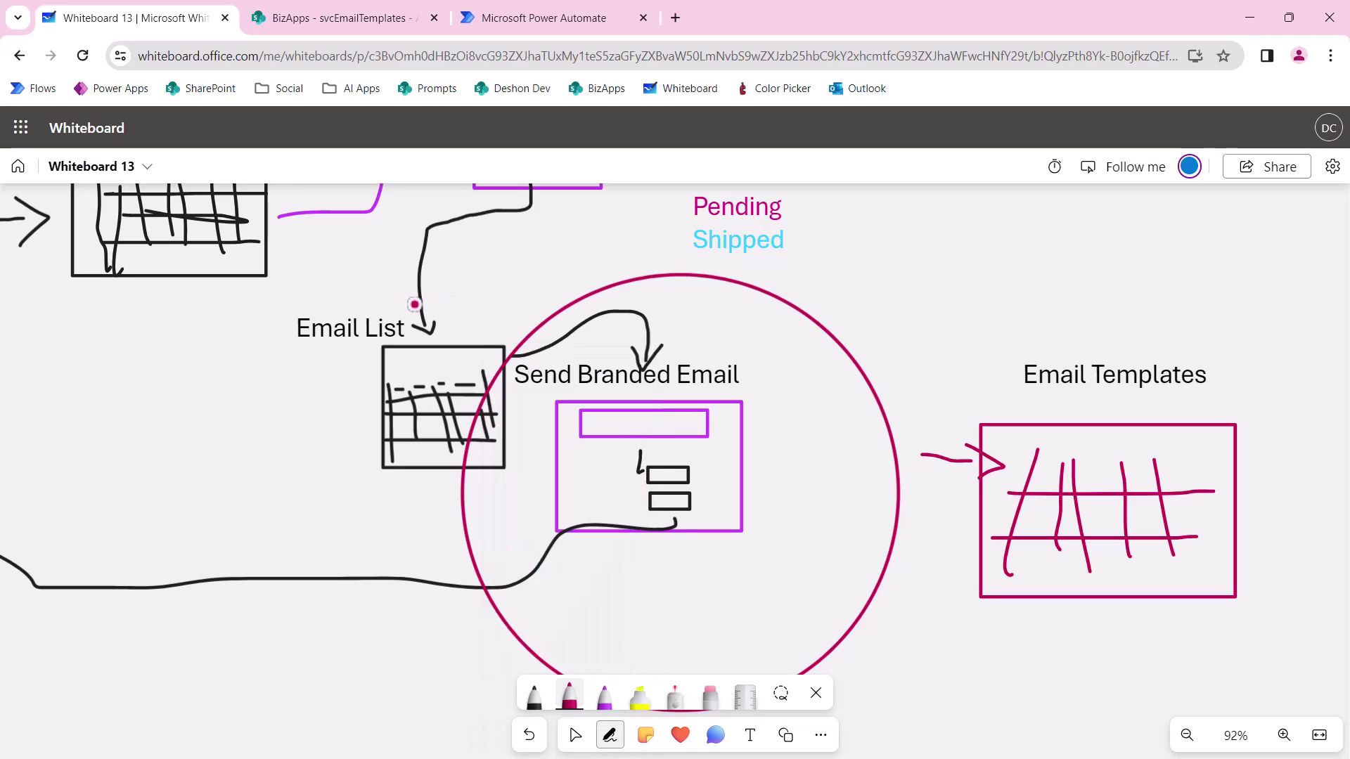
{"action": "mouse_move", "coordinate": [415, 307]}
{"action": "left_mouse_down"}
{"action": "mouse_move", "coordinate": [431, 349]}
{"action": "mouse_move", "coordinate": [494, 272]}
{"action": "left_mouse_up"}
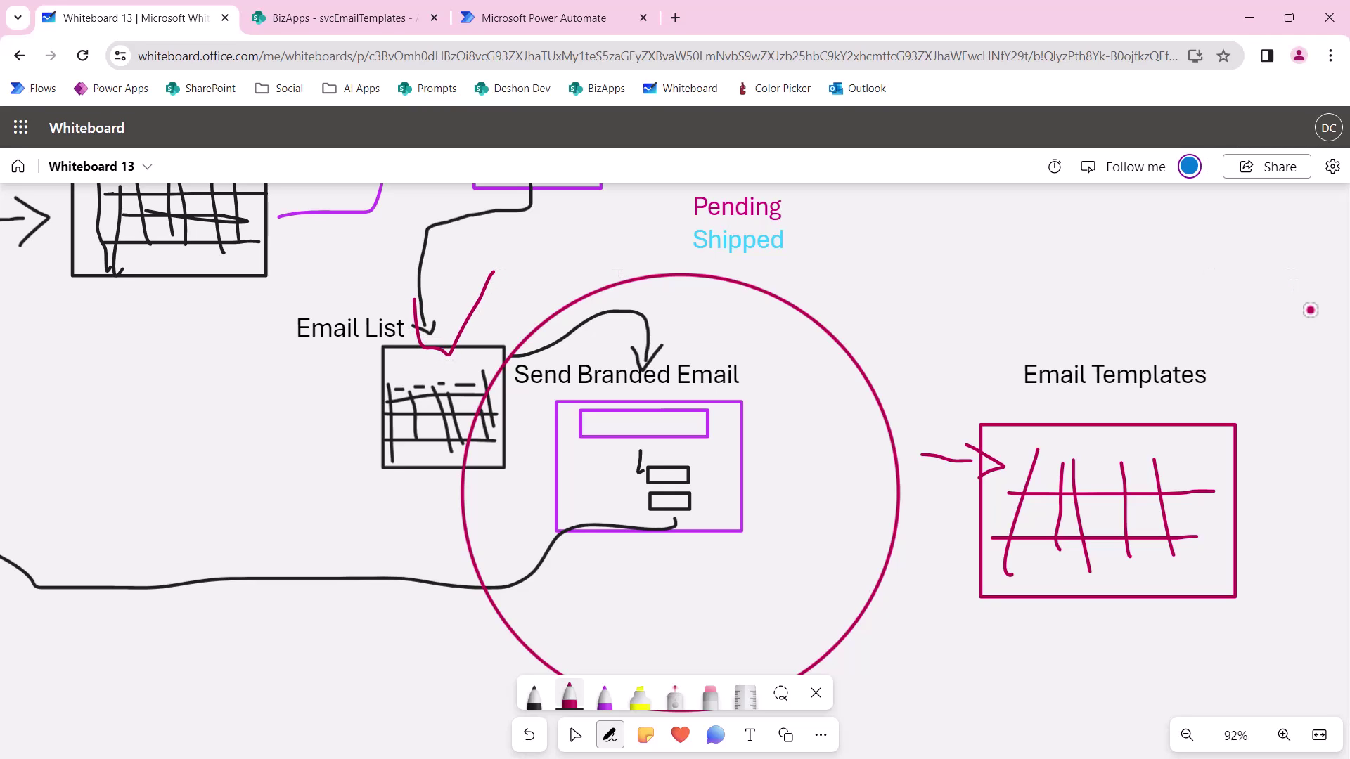
{"action": "mouse_move", "coordinate": [1104, 346]}
{"action": "left_mouse_down"}
{"action": "mouse_move", "coordinate": [1193, 457]}
{"action": "mouse_move", "coordinate": [1247, 281]}
{"action": "left_mouse_up"}
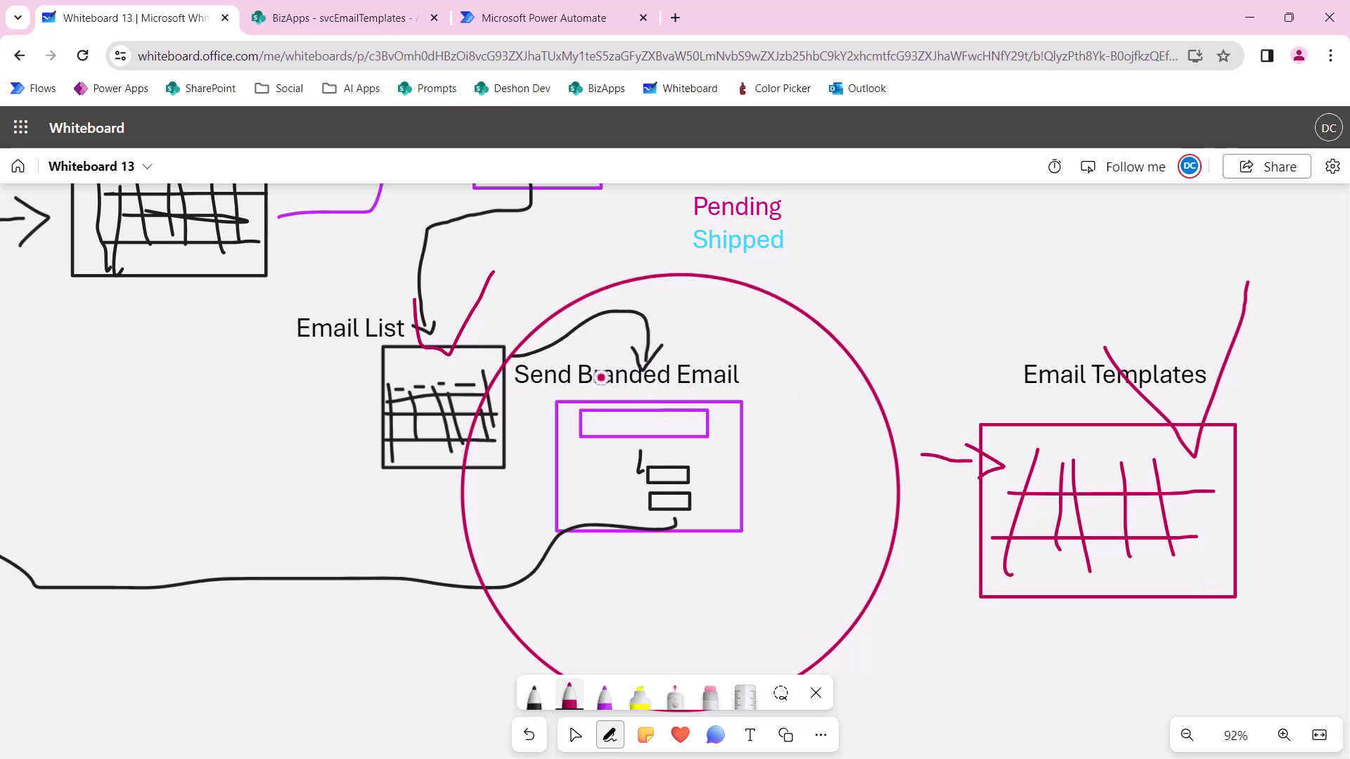
{"action": "left_click", "coordinate": [523, 22]}
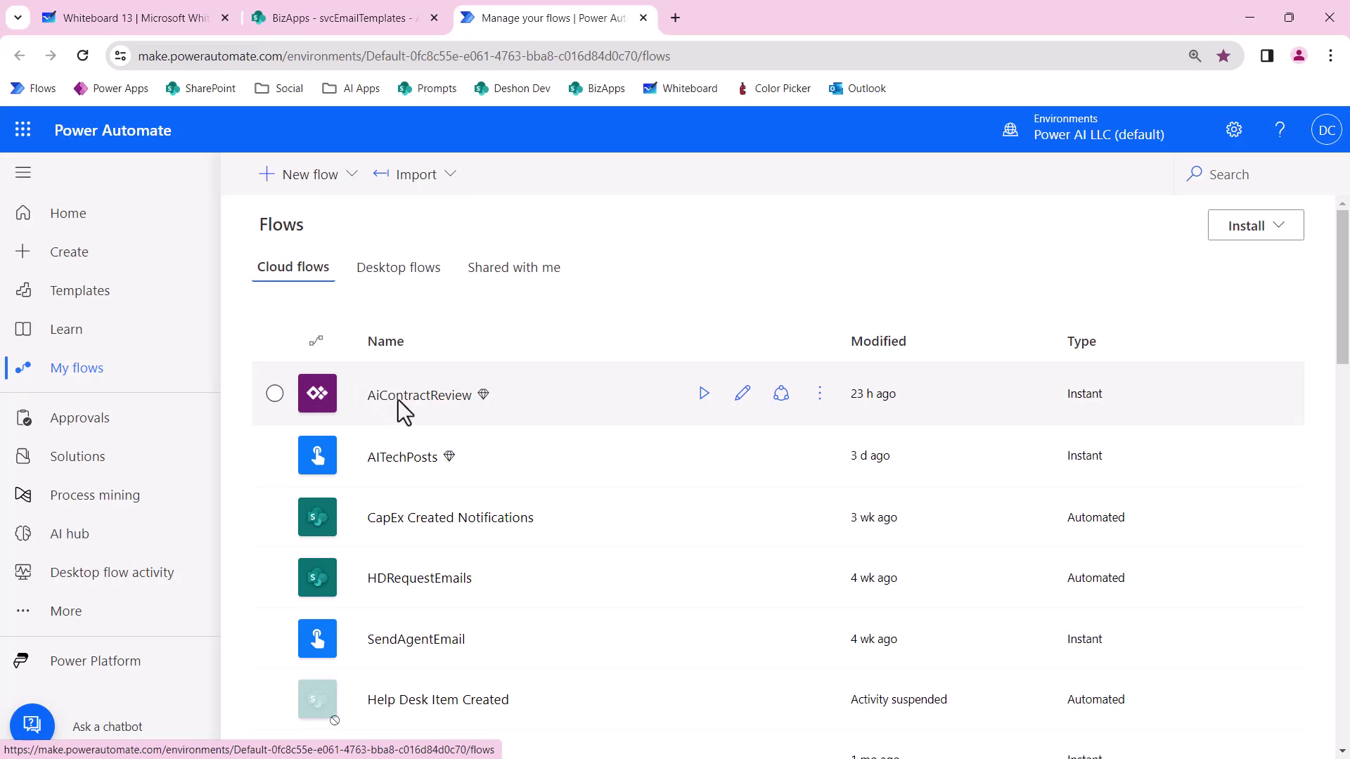
Create an automated cloud flow svcSendBrandedEmail with the SharePoint 'When an item is created' trigger.
{"action": "left_click", "coordinate": [312, 184]}
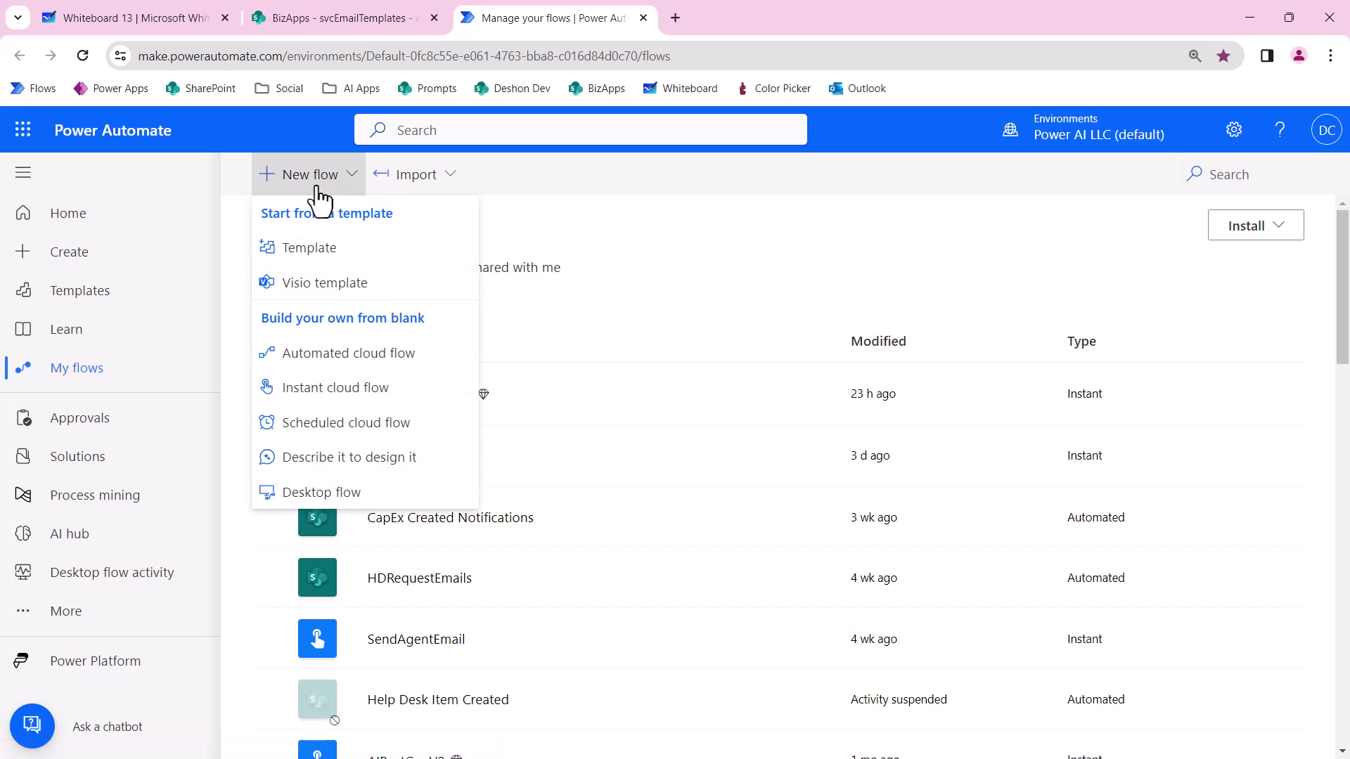
{"action": "left_click", "coordinate": [337, 357]}
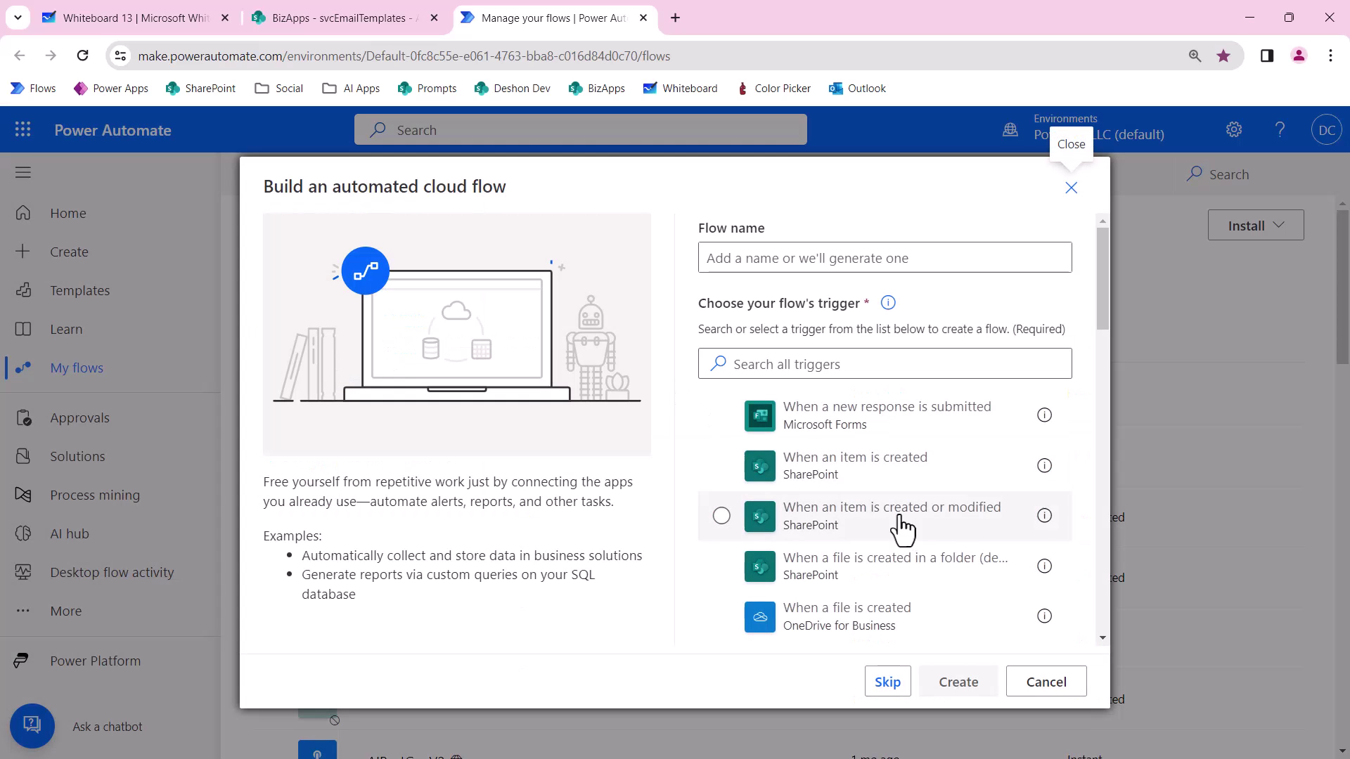
{"action": "left_click", "coordinate": [826, 485]}
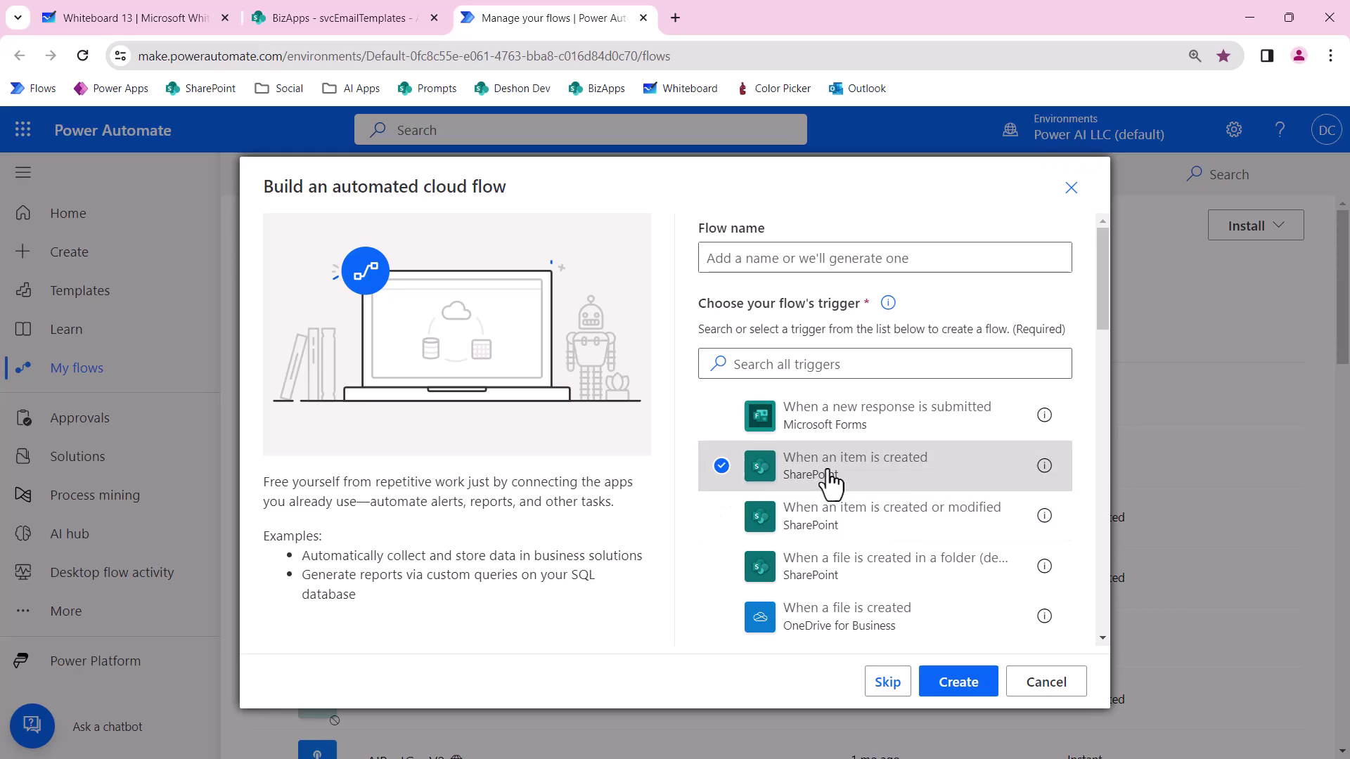
{"action": "left_click", "coordinate": [780, 258]}
{"action": "type", "text": "svc"}
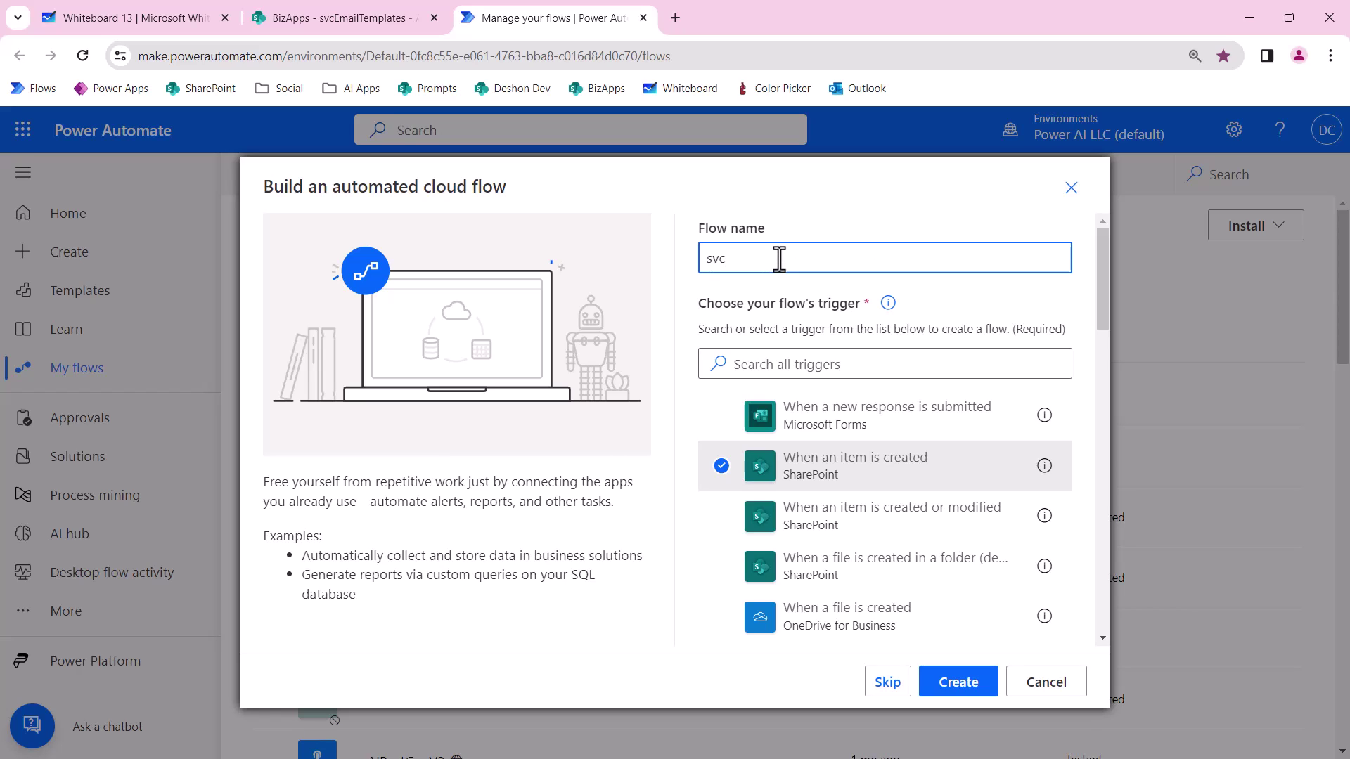
{"action": "type", "text": "SendBrandedEmail"}
{"action": "left_click", "coordinate": [944, 683]}
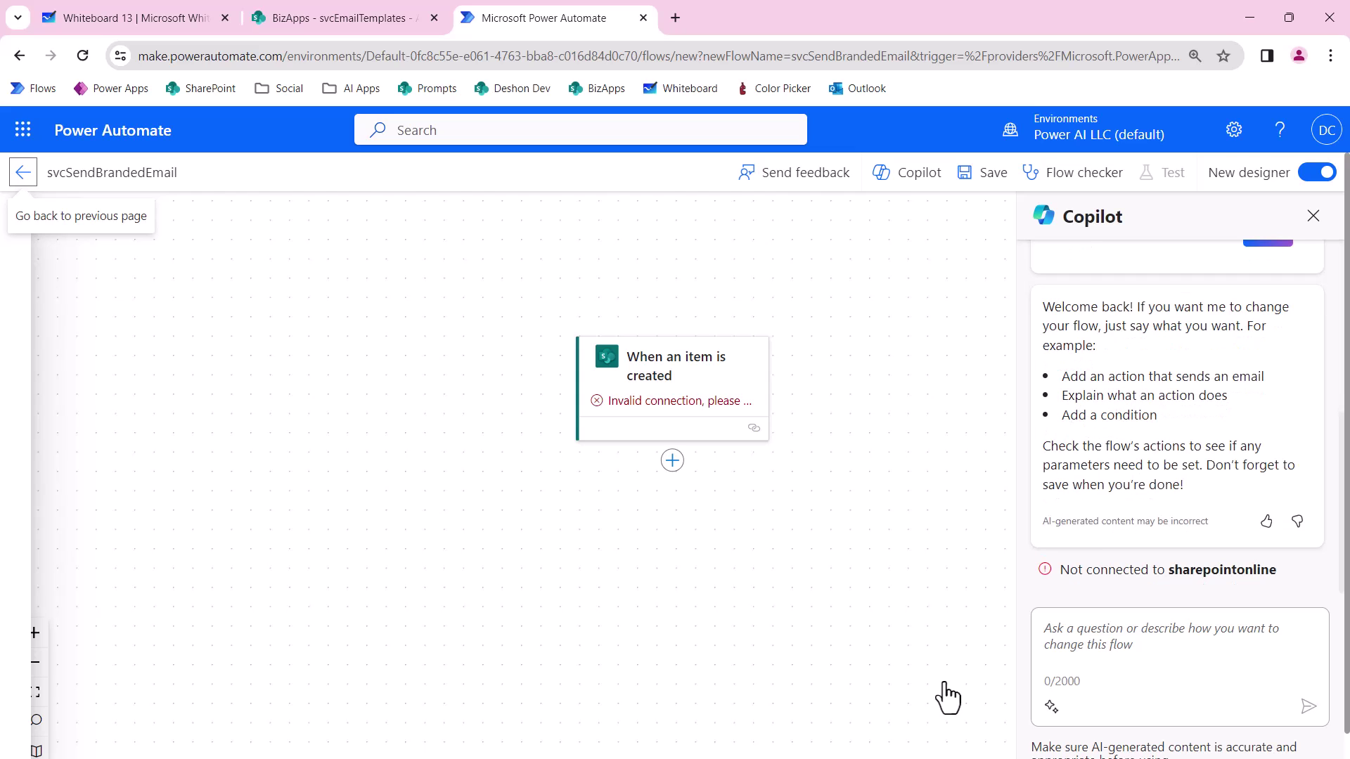
Close Copilot, check the trigger's Site Address options, and return to the classic designer.
{"action": "left_click", "coordinate": [1312, 217]}
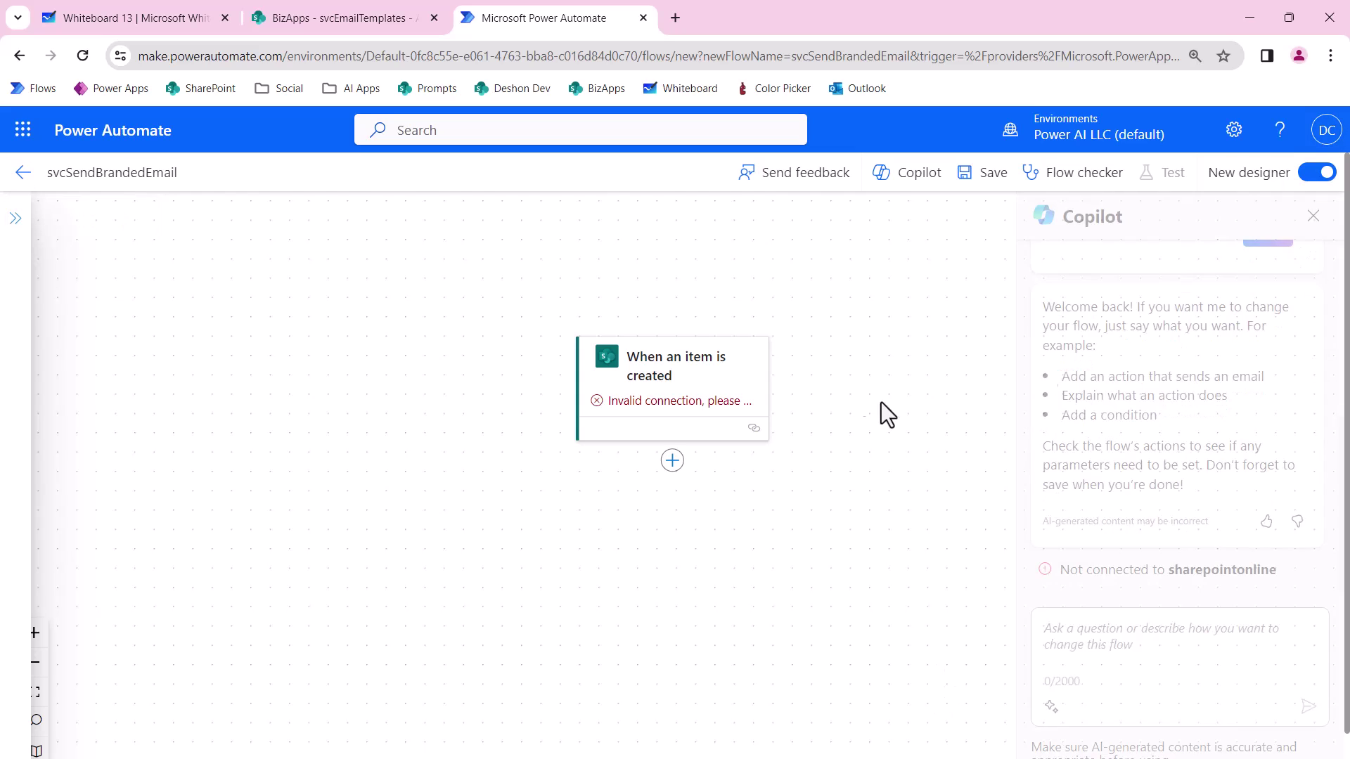
{"action": "left_click", "coordinate": [686, 408]}
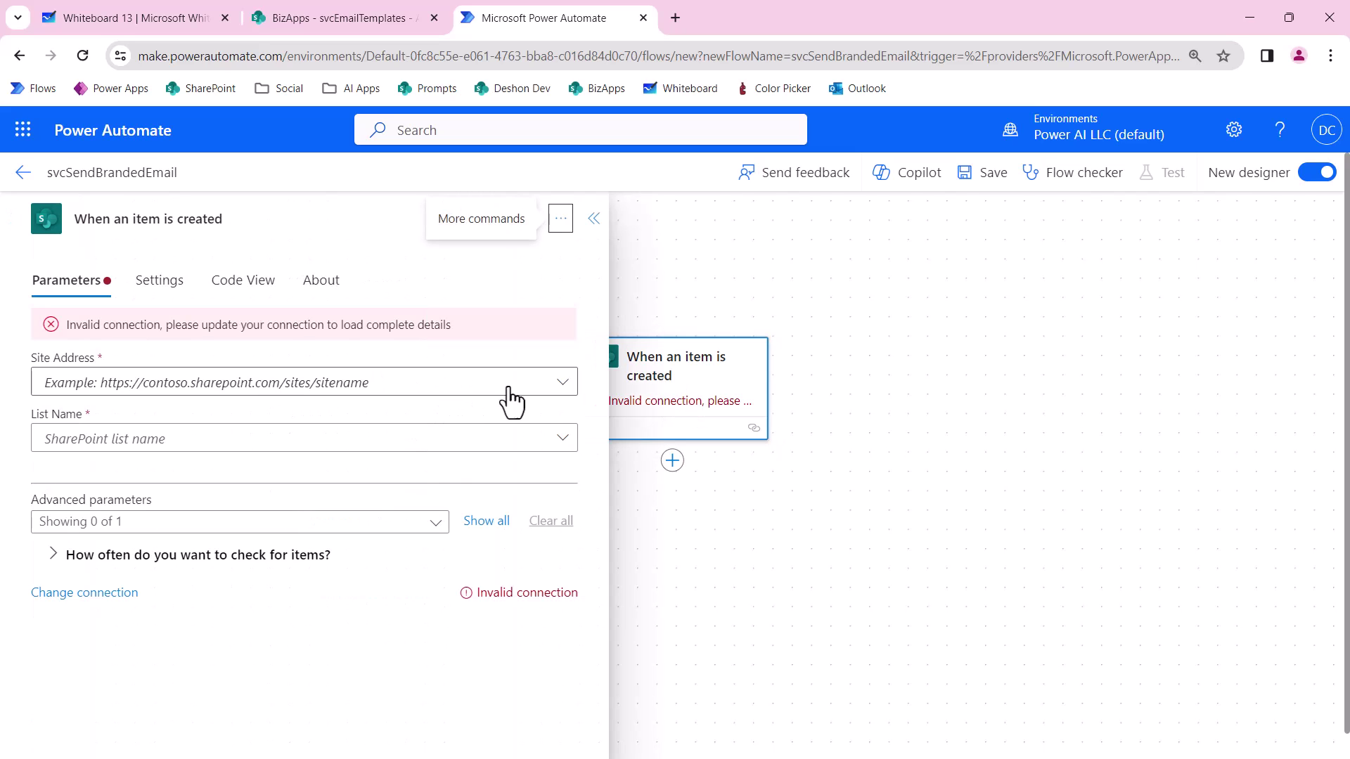
{"action": "left_click", "coordinate": [560, 396]}
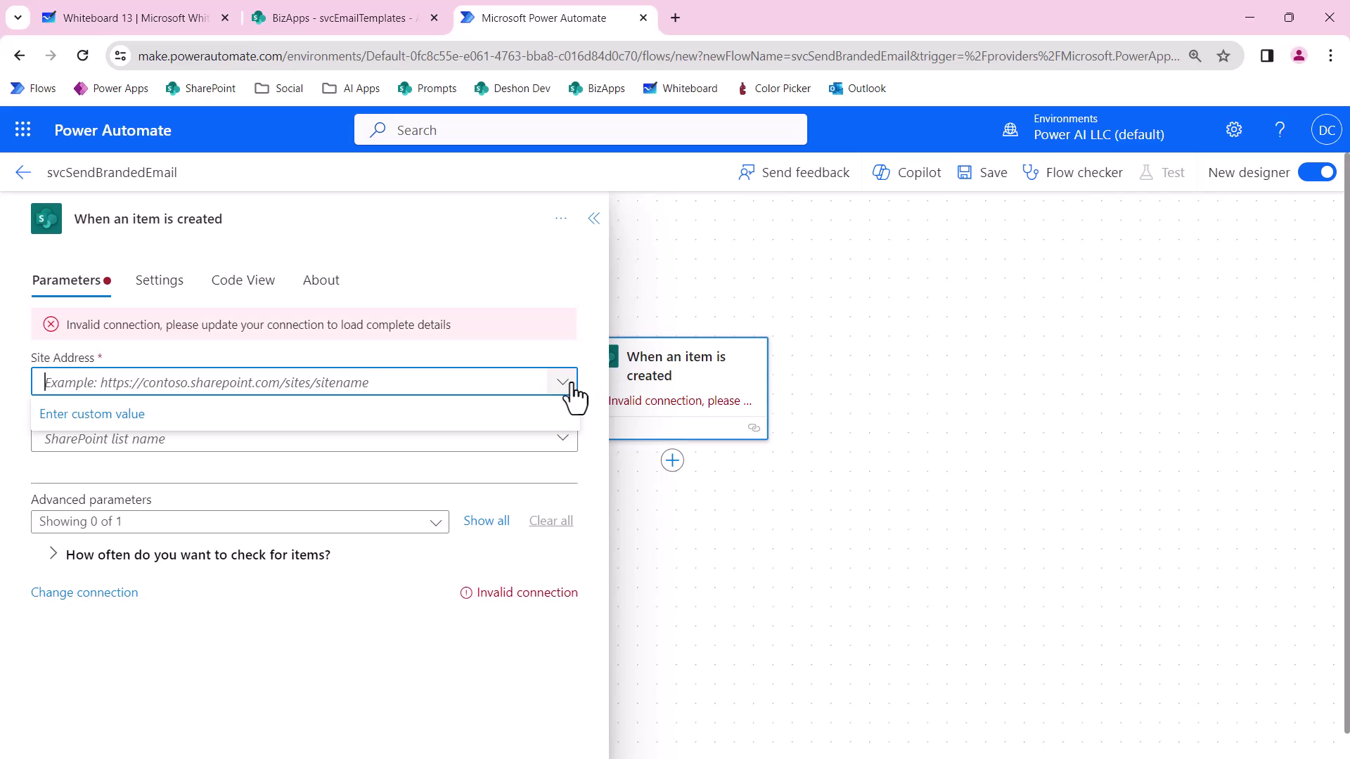
{"action": "left_click", "coordinate": [575, 357]}
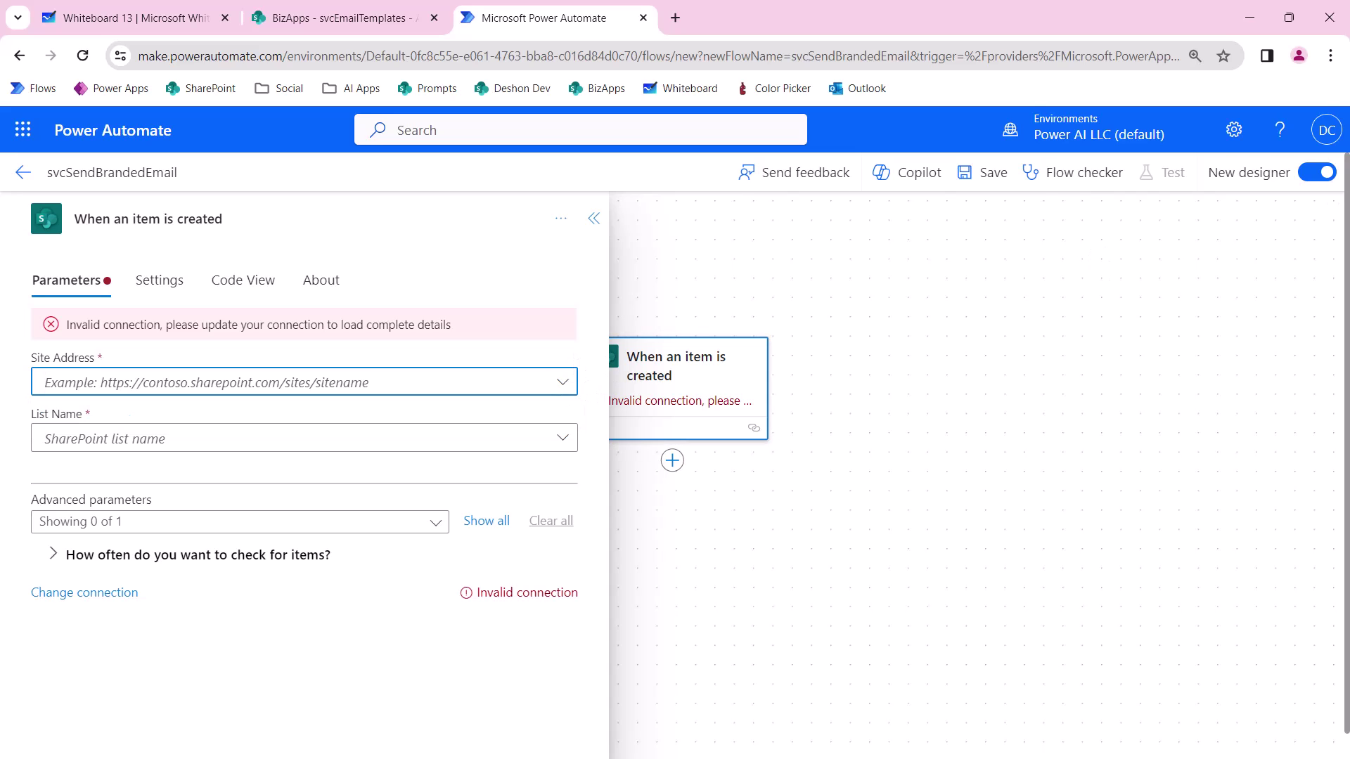
{"action": "left_click", "coordinate": [1311, 176]}
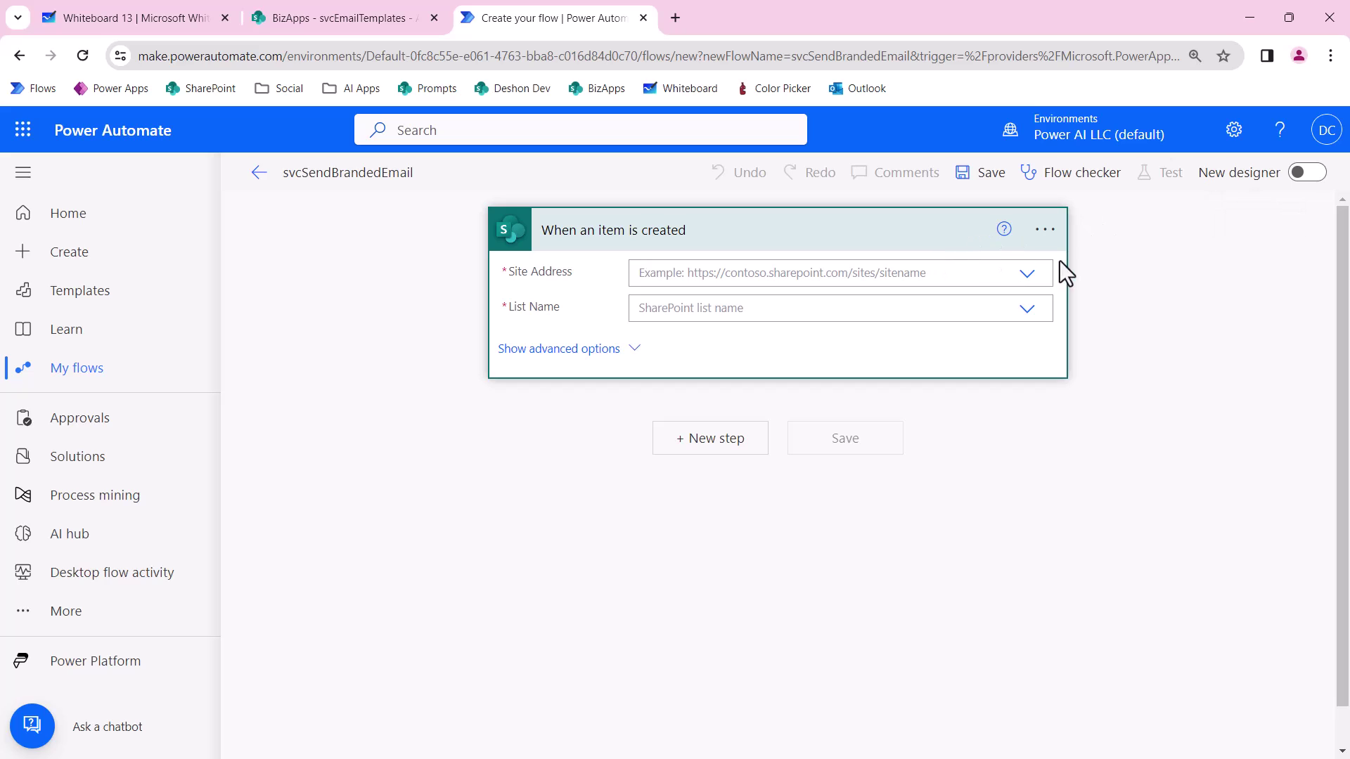
Rename the trigger to WhenEmailRequestItemCreated.
{"action": "left_click", "coordinate": [1052, 232]}
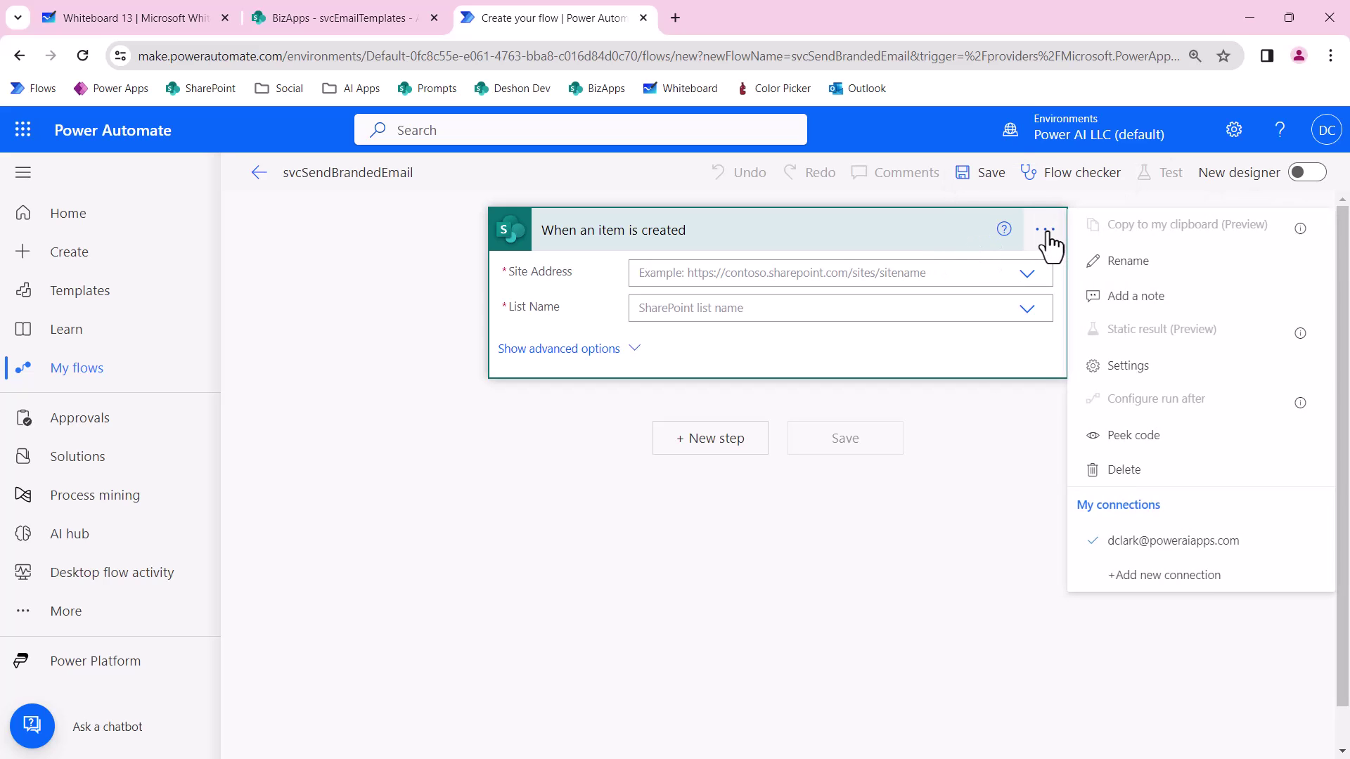
{"action": "left_click", "coordinate": [1141, 267]}
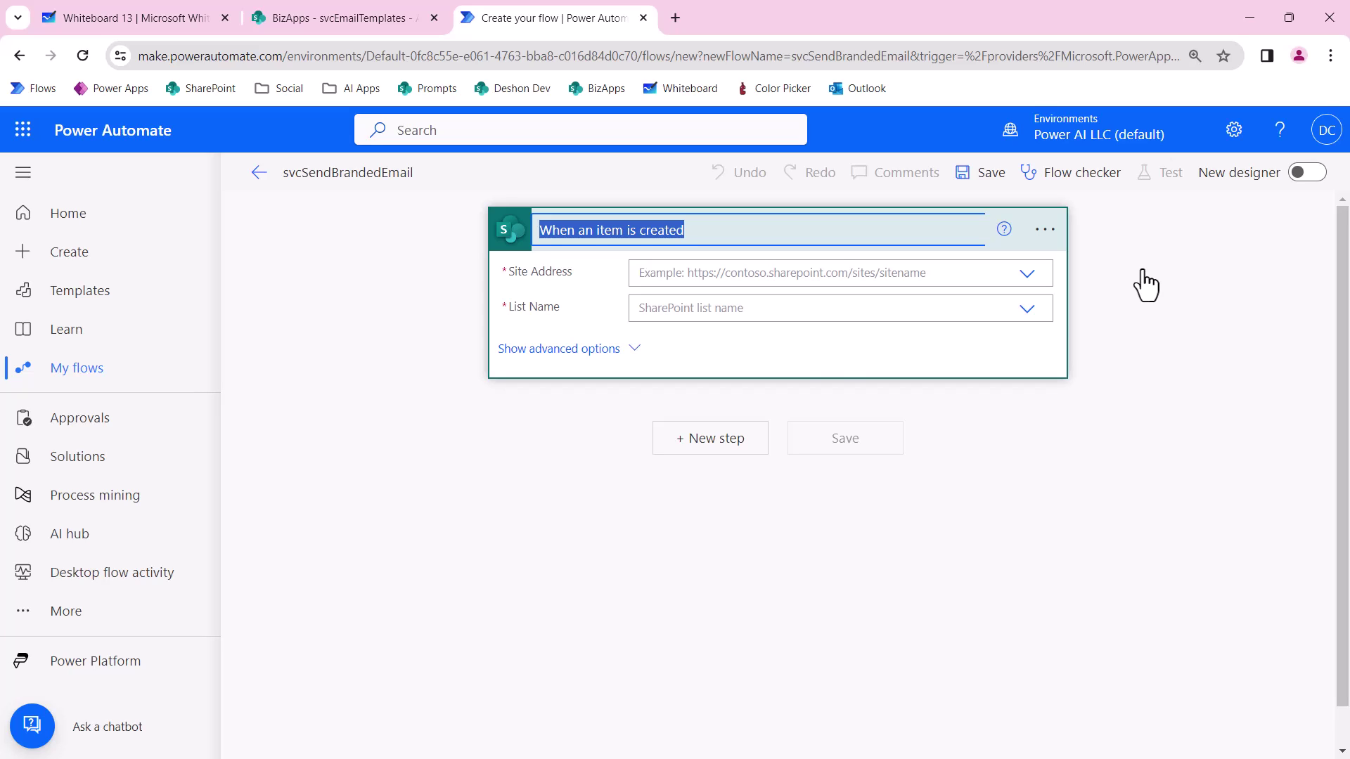
{"action": "type", "text": "WhenEmailRequestItemCreated"}
{"action": "key", "text": "Return"}
Point the trigger at the BizApps site and the svcEmailRequests list.
{"action": "left_click", "coordinate": [1029, 275]}
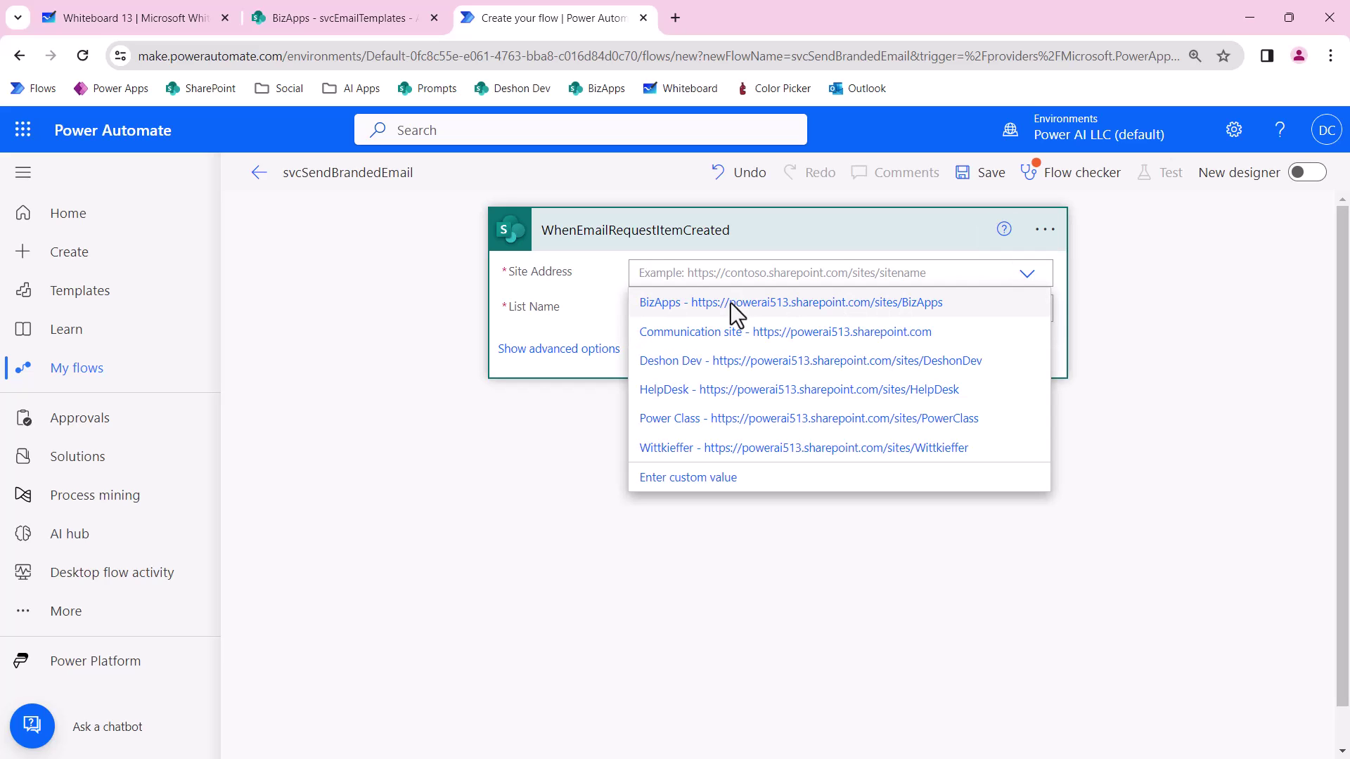
{"action": "left_click", "coordinate": [672, 309]}
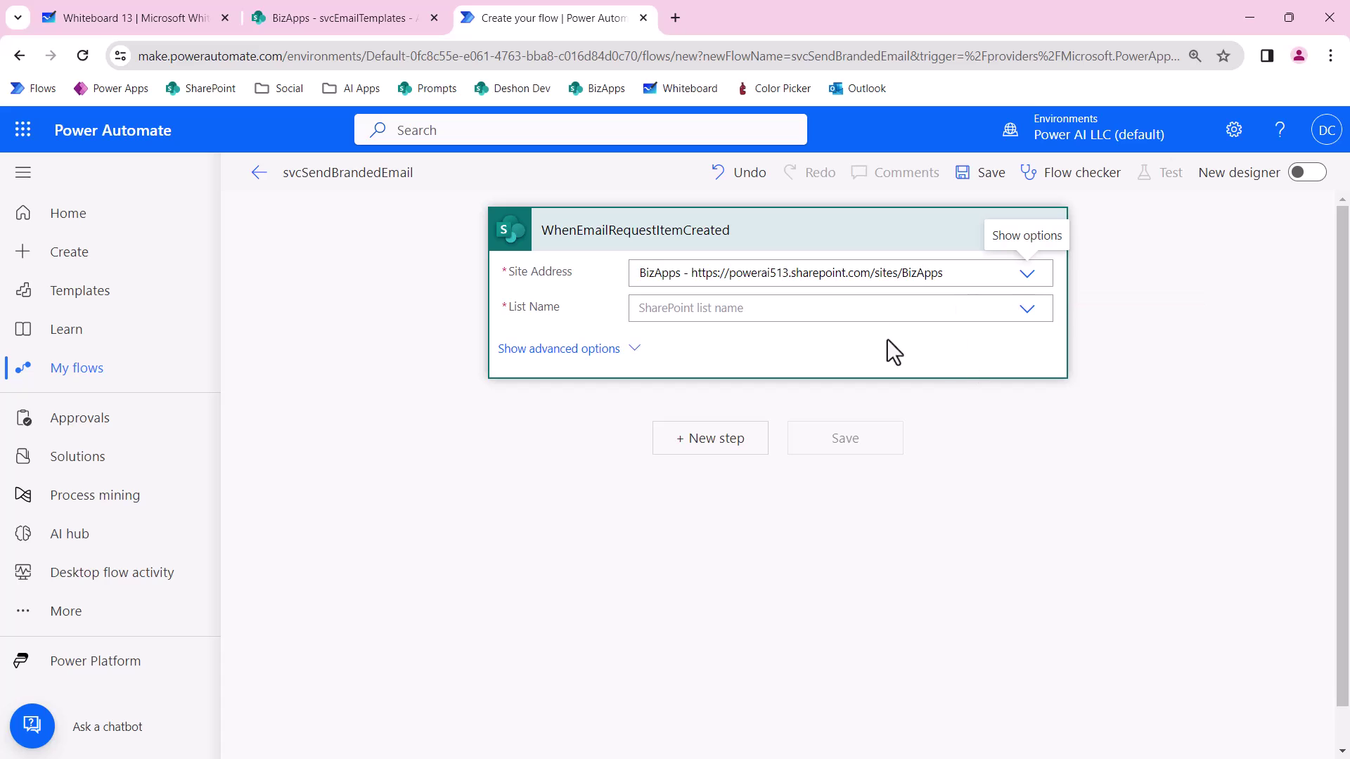
{"action": "left_click", "coordinate": [1021, 313]}
{"action": "scroll", "coordinate": [700, 542], "scroll_direction": "down", "scroll_amount": 3}
{"action": "scroll", "coordinate": [699, 542], "scroll_direction": "up", "scroll_amount": 2}
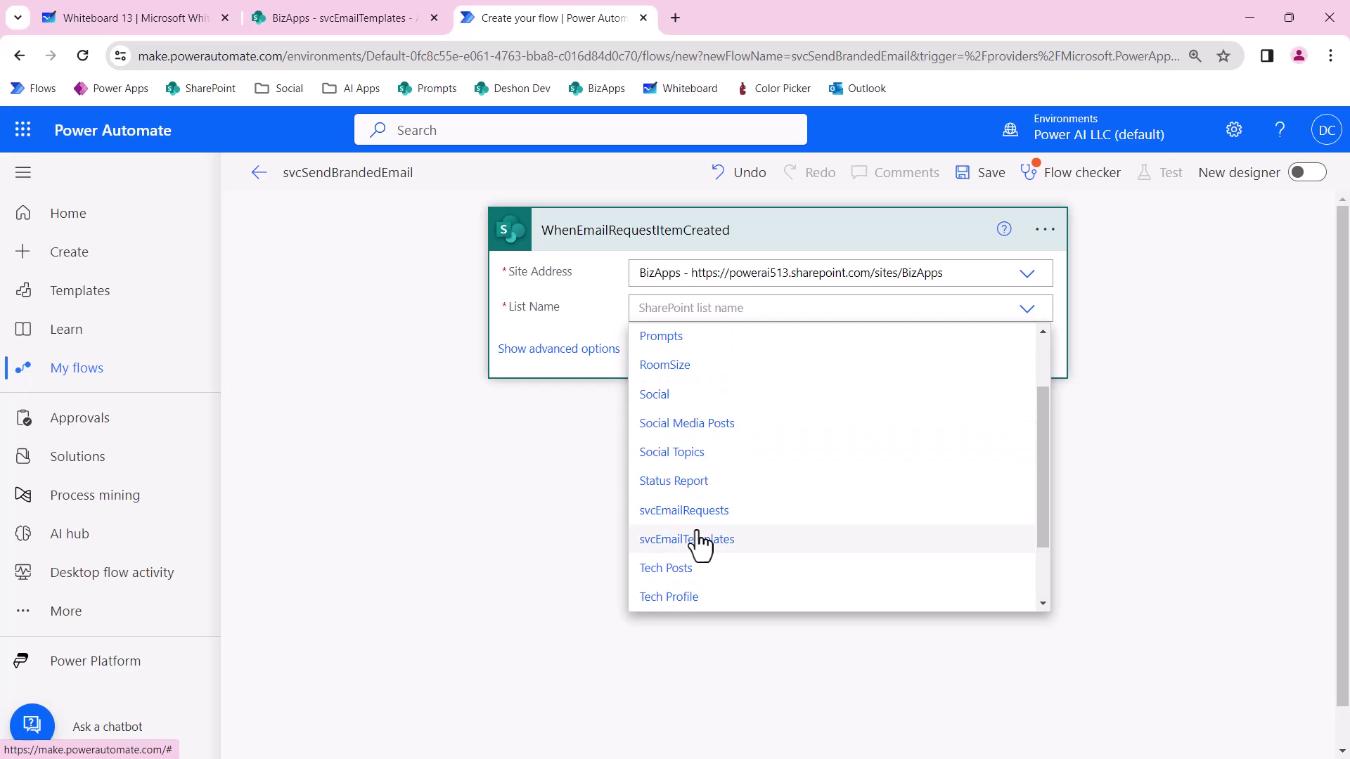
{"action": "scroll", "coordinate": [700, 543], "scroll_direction": "down", "scroll_amount": 2}
{"action": "scroll", "coordinate": [699, 543], "scroll_direction": "up", "scroll_amount": 2}
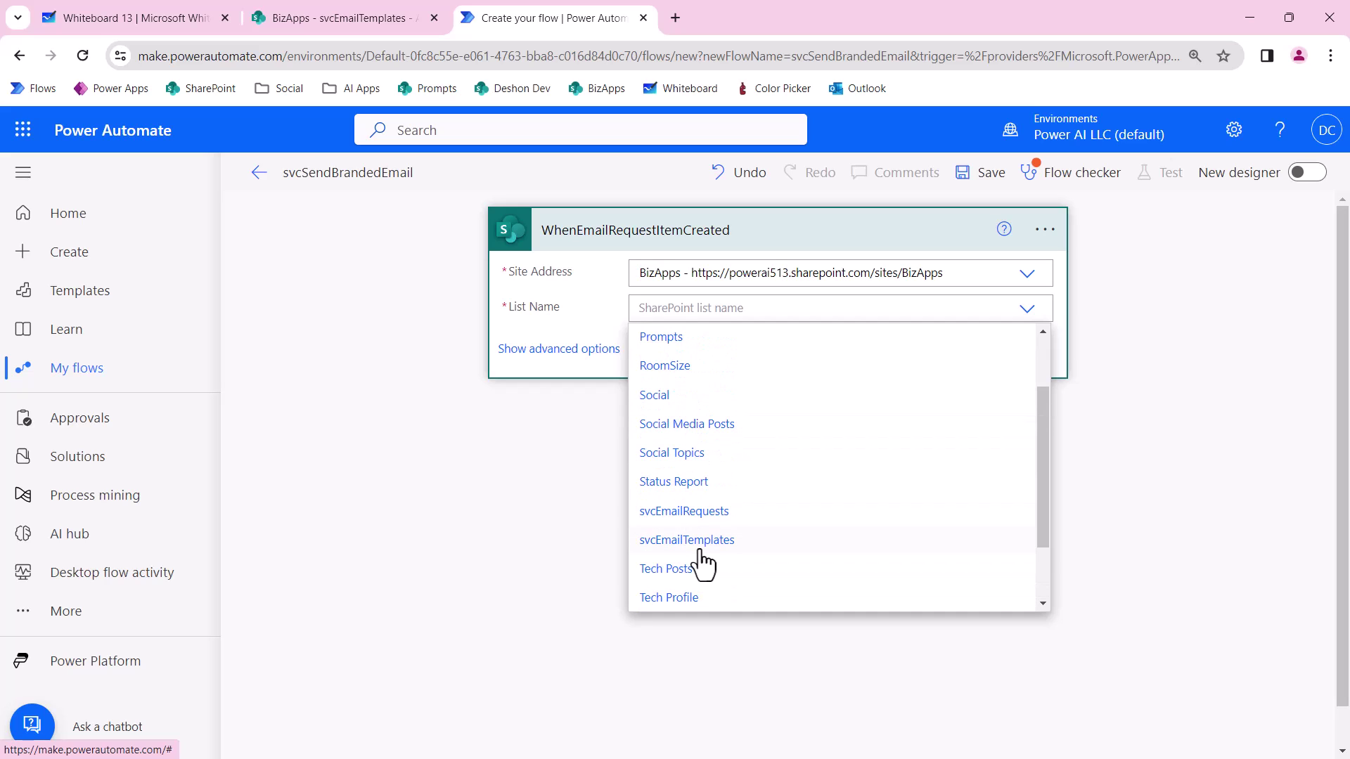
{"action": "left_click", "coordinate": [707, 512]}
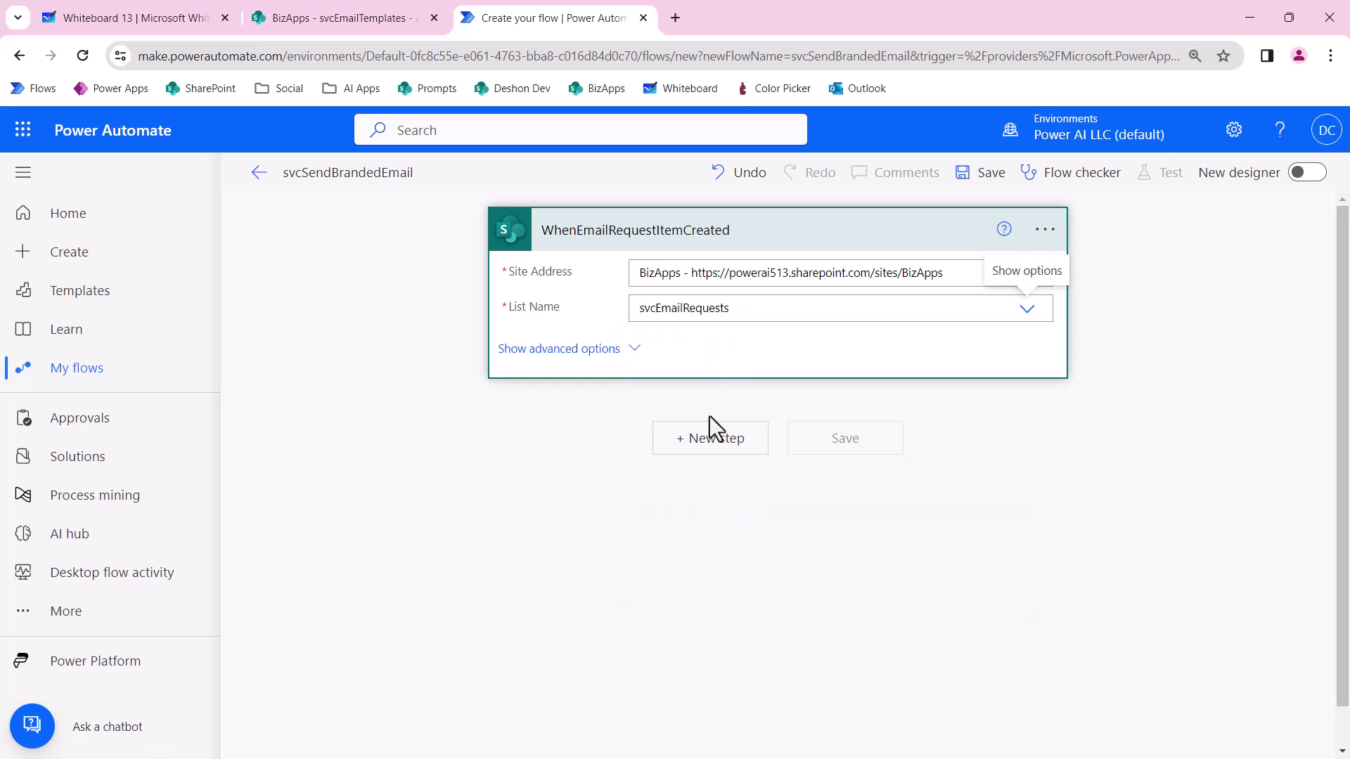
Add a SharePoint Get items action after the trigger.
{"action": "left_click", "coordinate": [703, 445]}
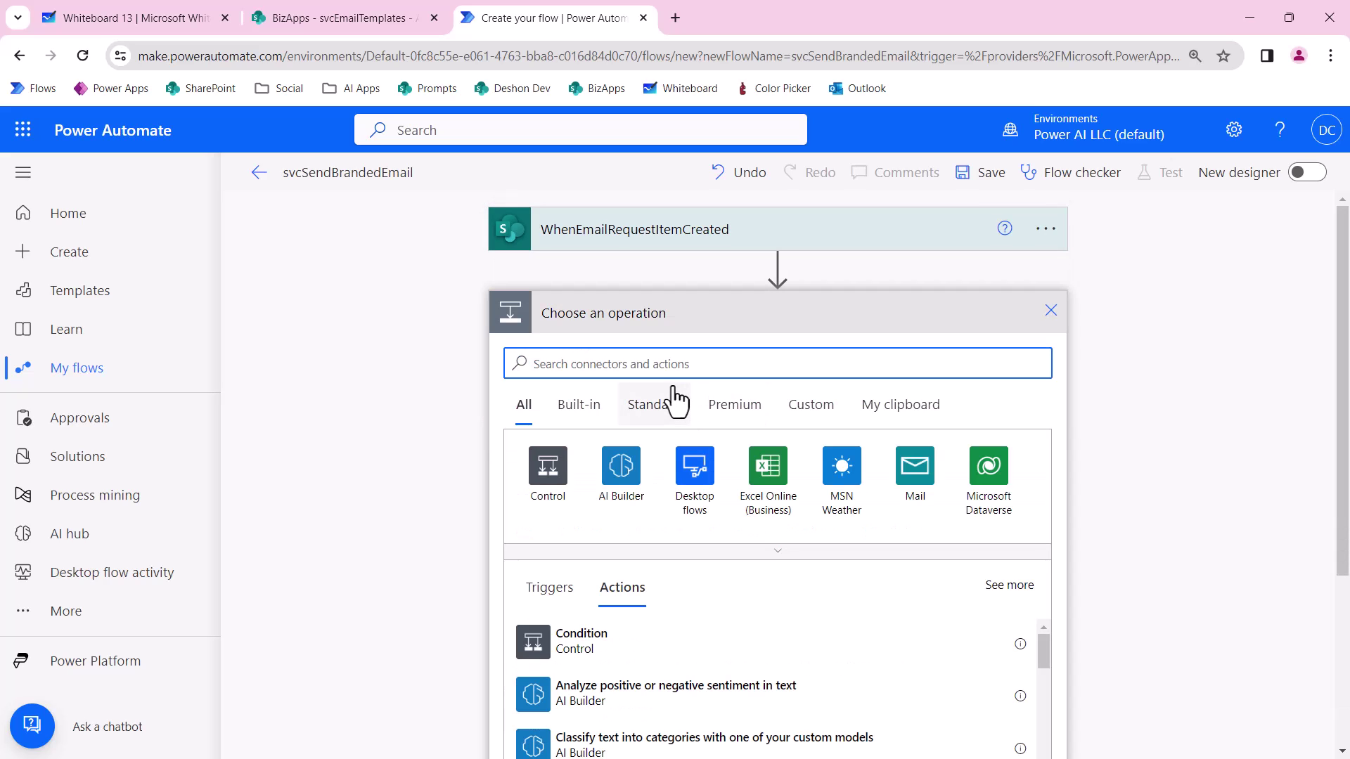
{"action": "type", "text": "gwert"}
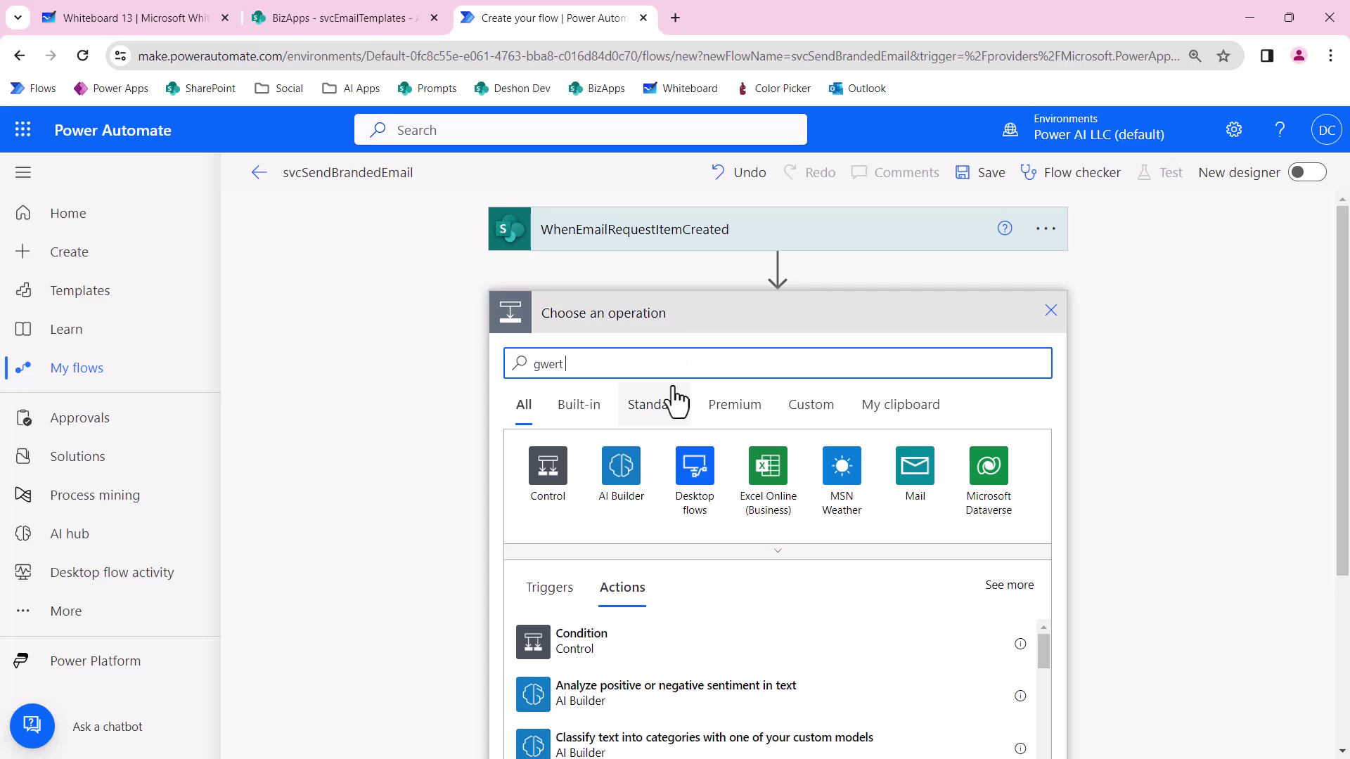
{"action": "key", "text": "BackSpace"}
{"action": "key", "text": "BackSpace"}
{"action": "key", "text": "BackSpace"}
{"action": "key", "text": "BackSpace"}
{"action": "key", "text": "BackSpace"}
{"action": "type", "text": "get items"}
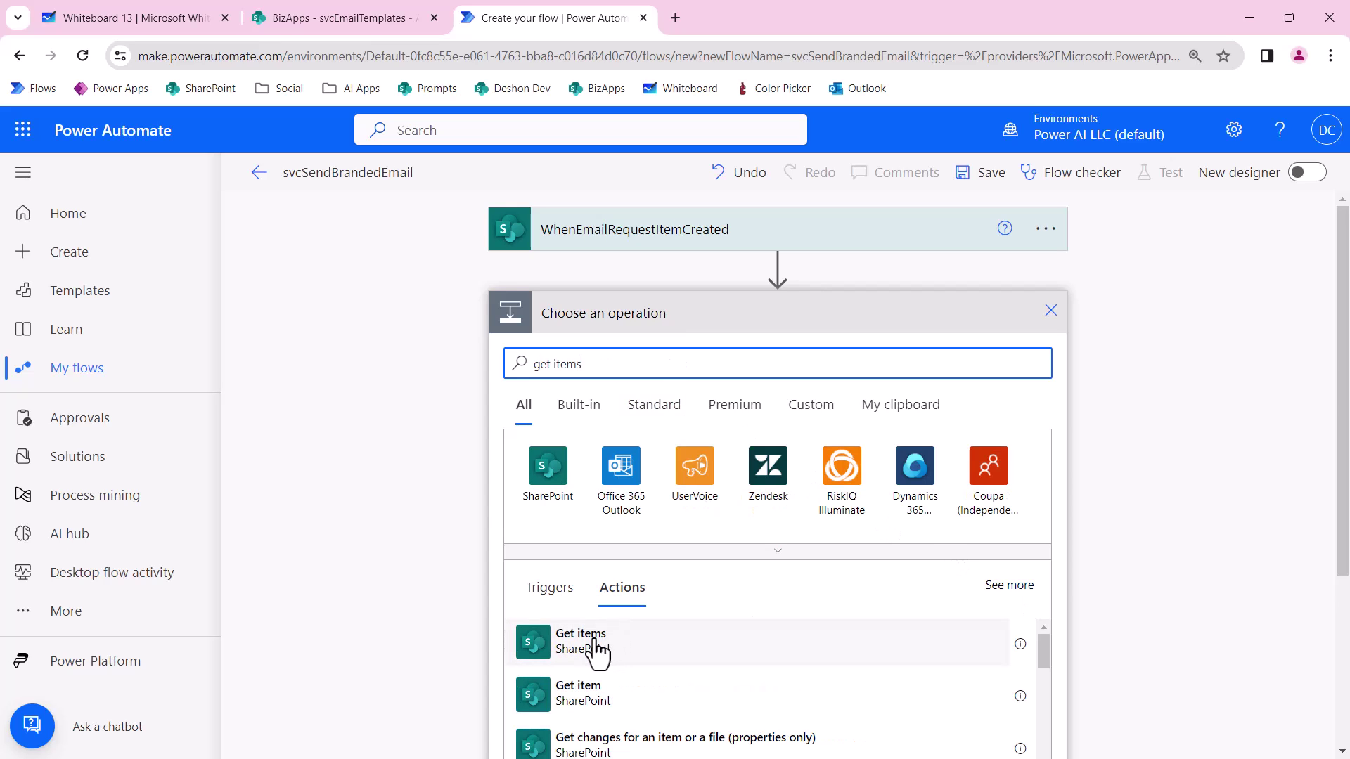
{"action": "left_click", "coordinate": [597, 641]}
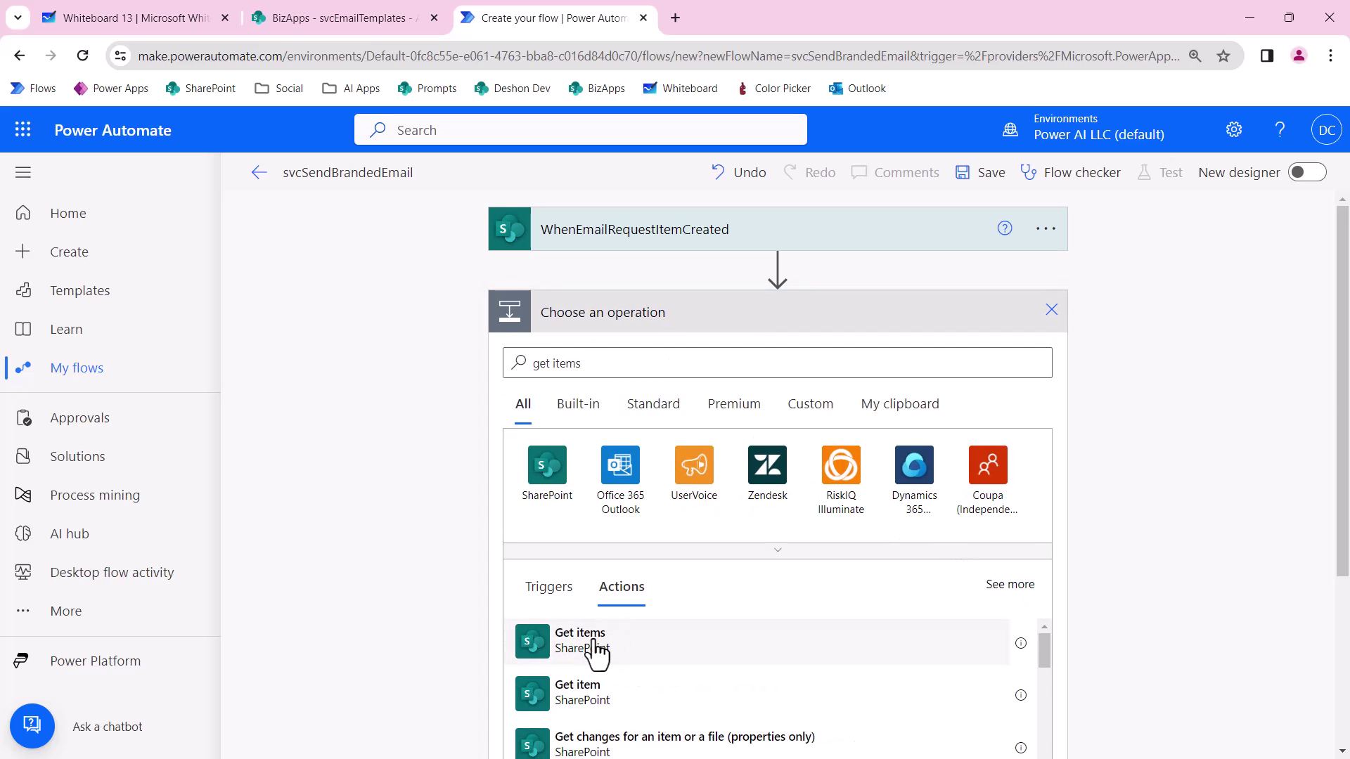
Set Get items to BizApps' svcEmailTemplates list and begin the Filter Query with Title.
{"action": "left_click", "coordinate": [1028, 358]}
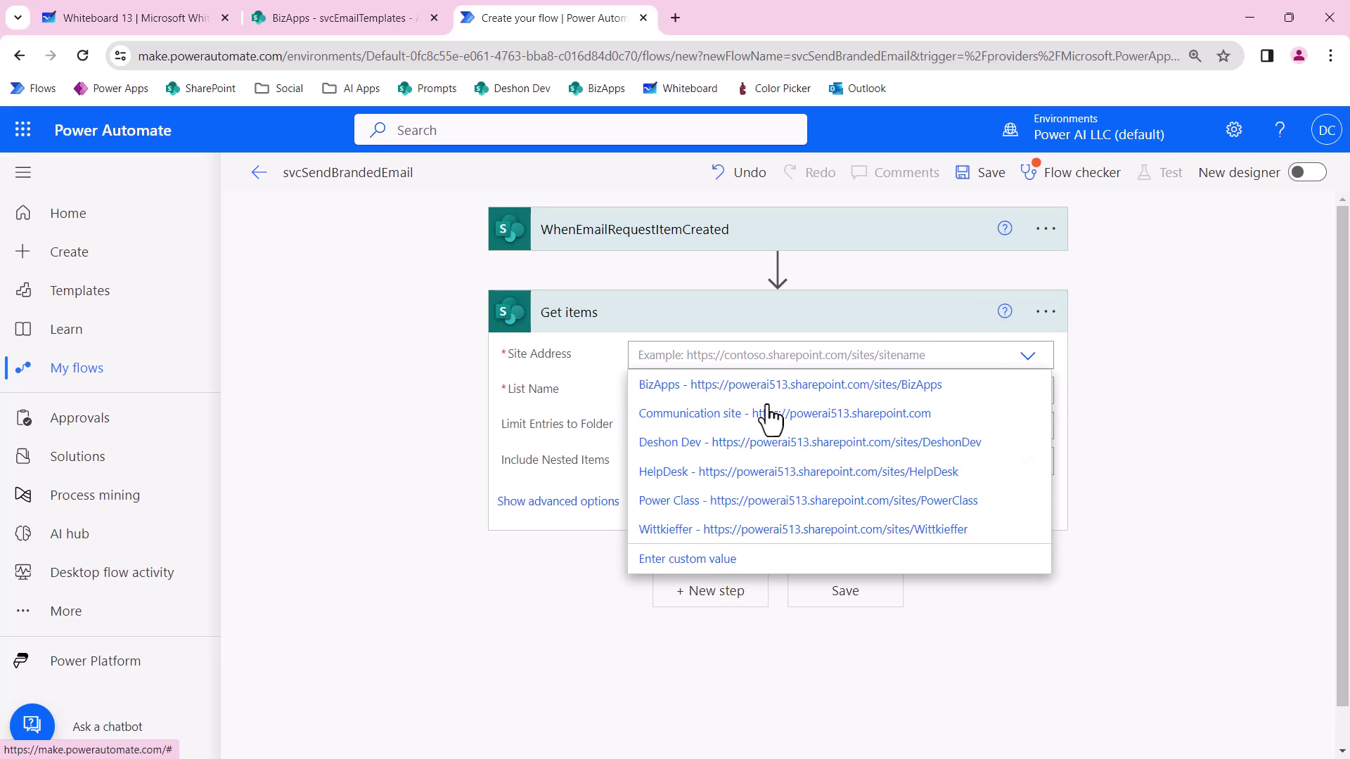
{"action": "left_click", "coordinate": [718, 557]}
{"action": "scroll", "coordinate": [712, 585], "scroll_direction": "down", "scroll_amount": 2}
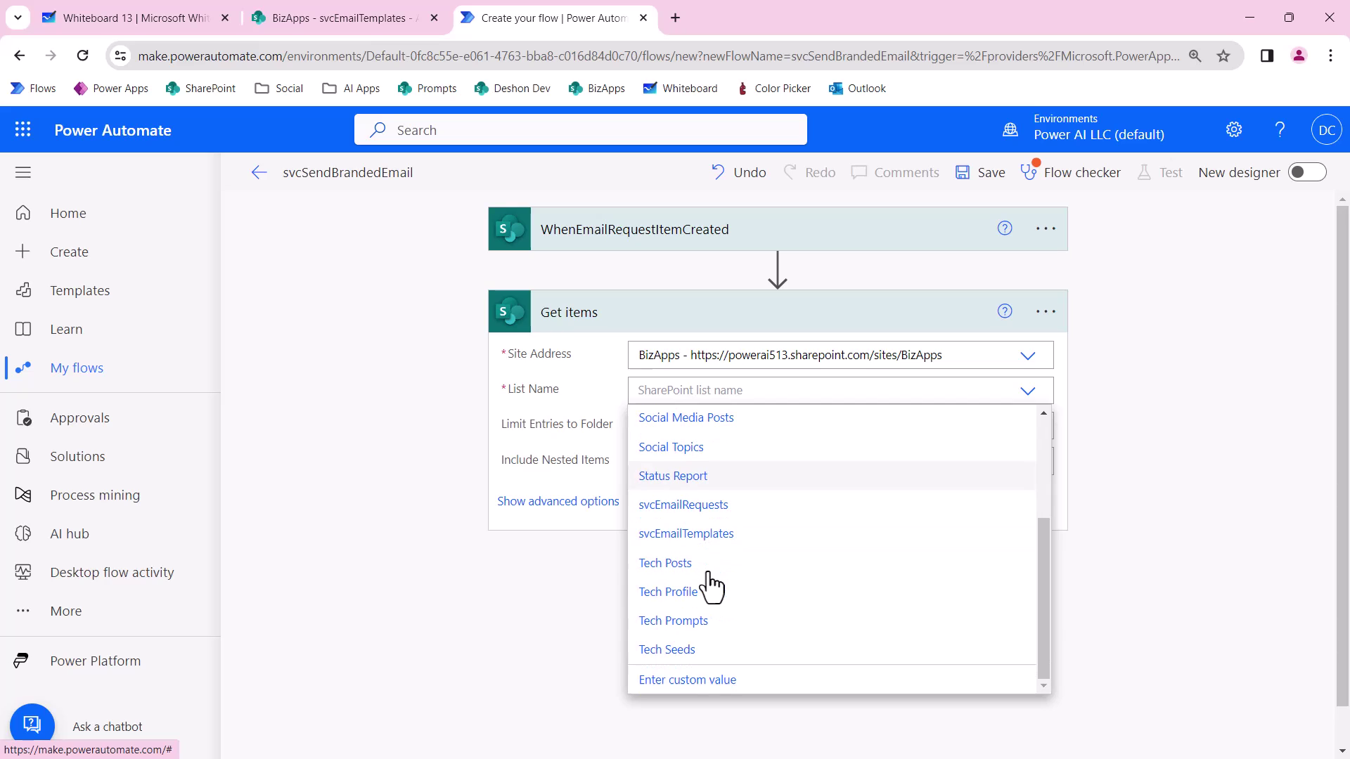
{"action": "left_click", "coordinate": [688, 537]}
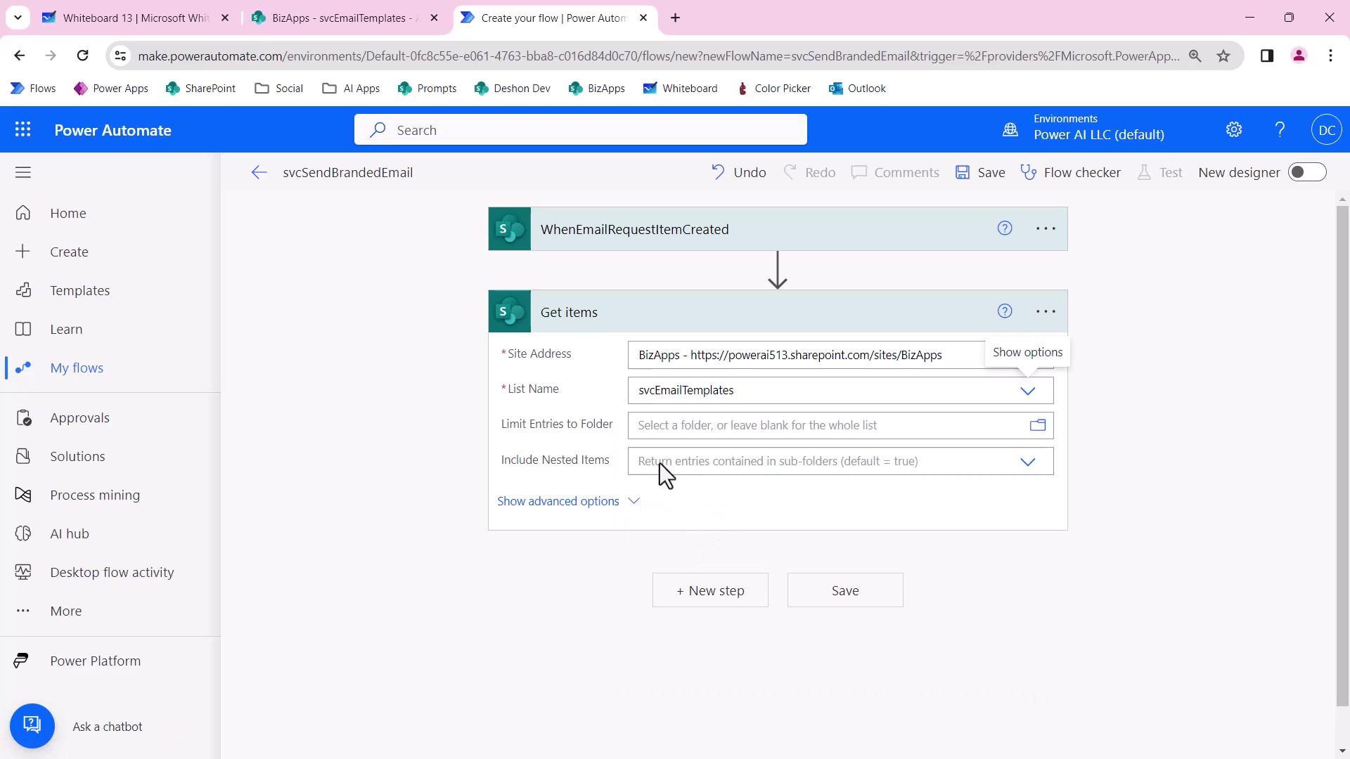
{"action": "left_click", "coordinate": [631, 502]}
{"action": "left_click", "coordinate": [666, 498]}
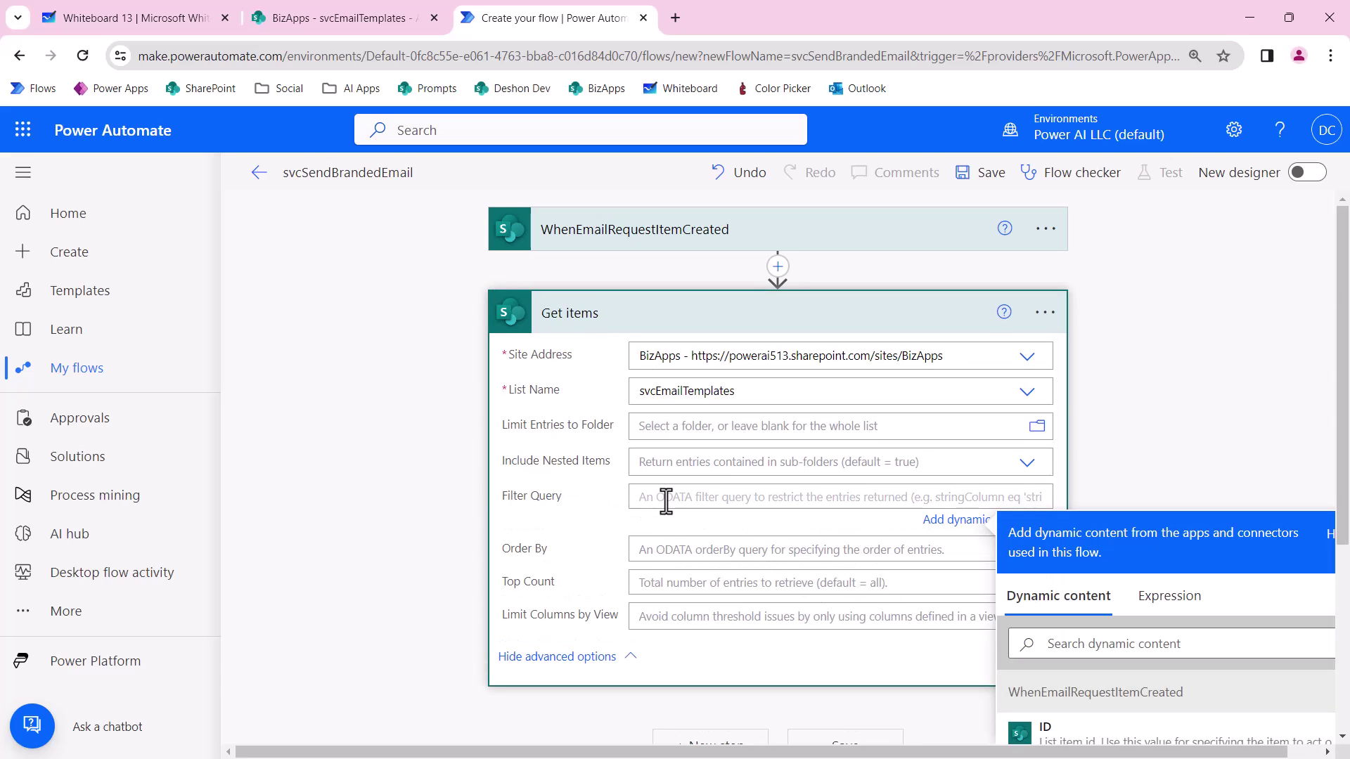
{"action": "type", "text": "Title eq '"}
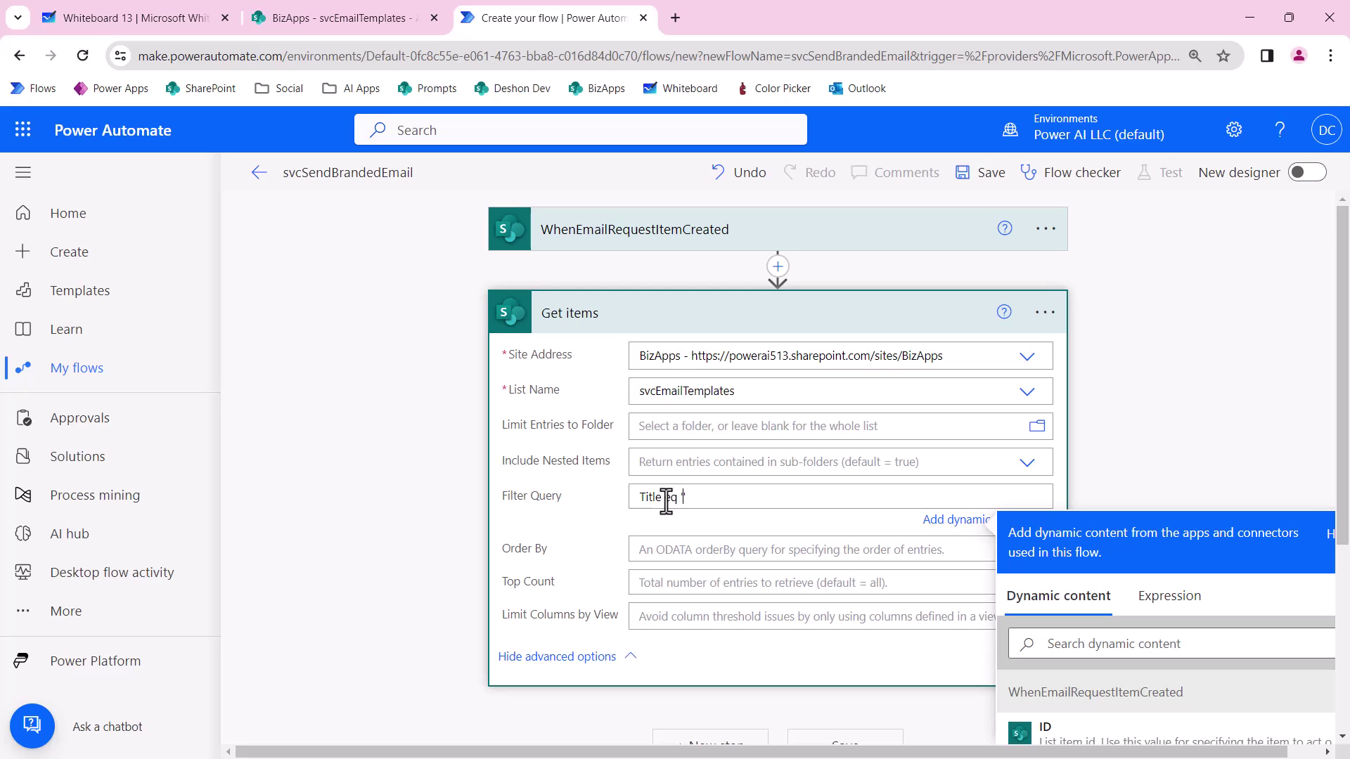
Copy the CarMatsOrderConfirmation template name from the svcEmailTemplates SharePoint list.
{"action": "left_click", "coordinate": [318, 21]}
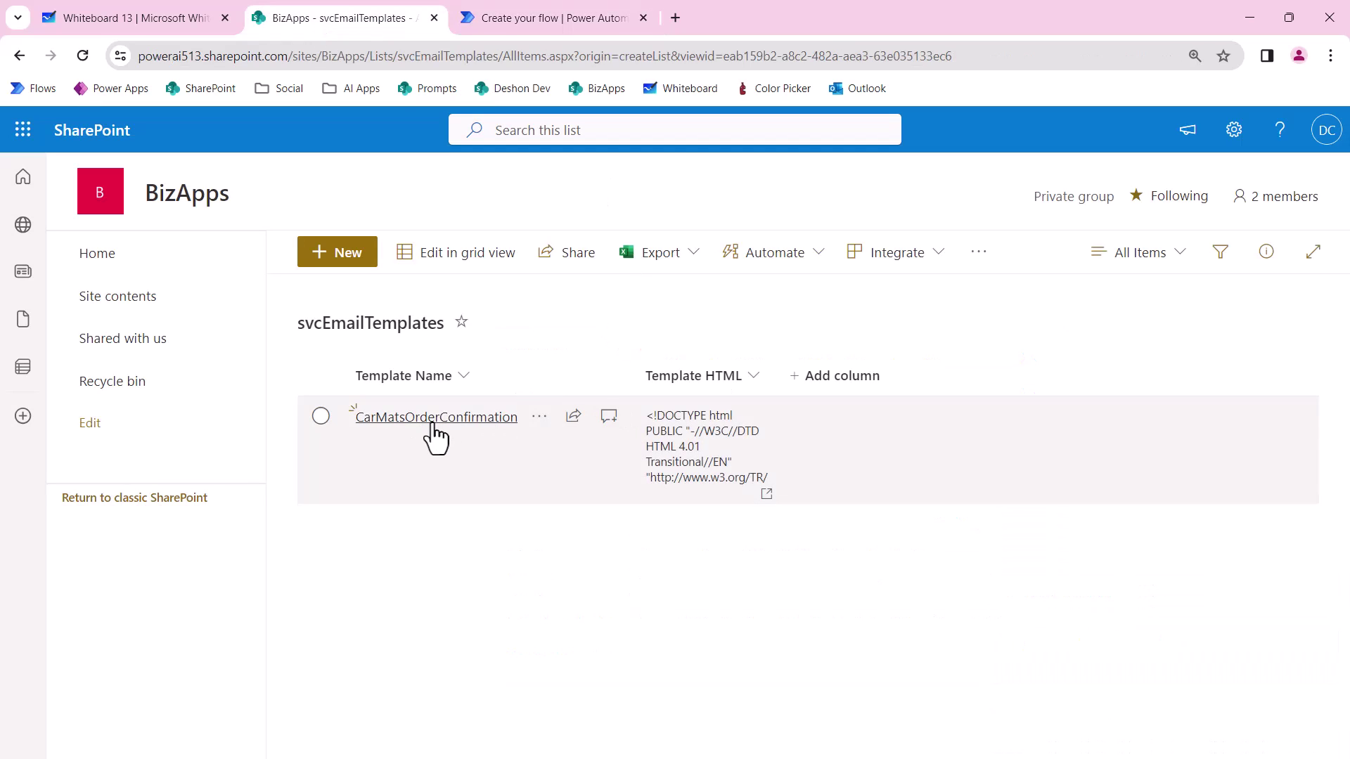
{"action": "left_click", "coordinate": [434, 418]}
{"action": "double_click", "coordinate": [690, 311]}
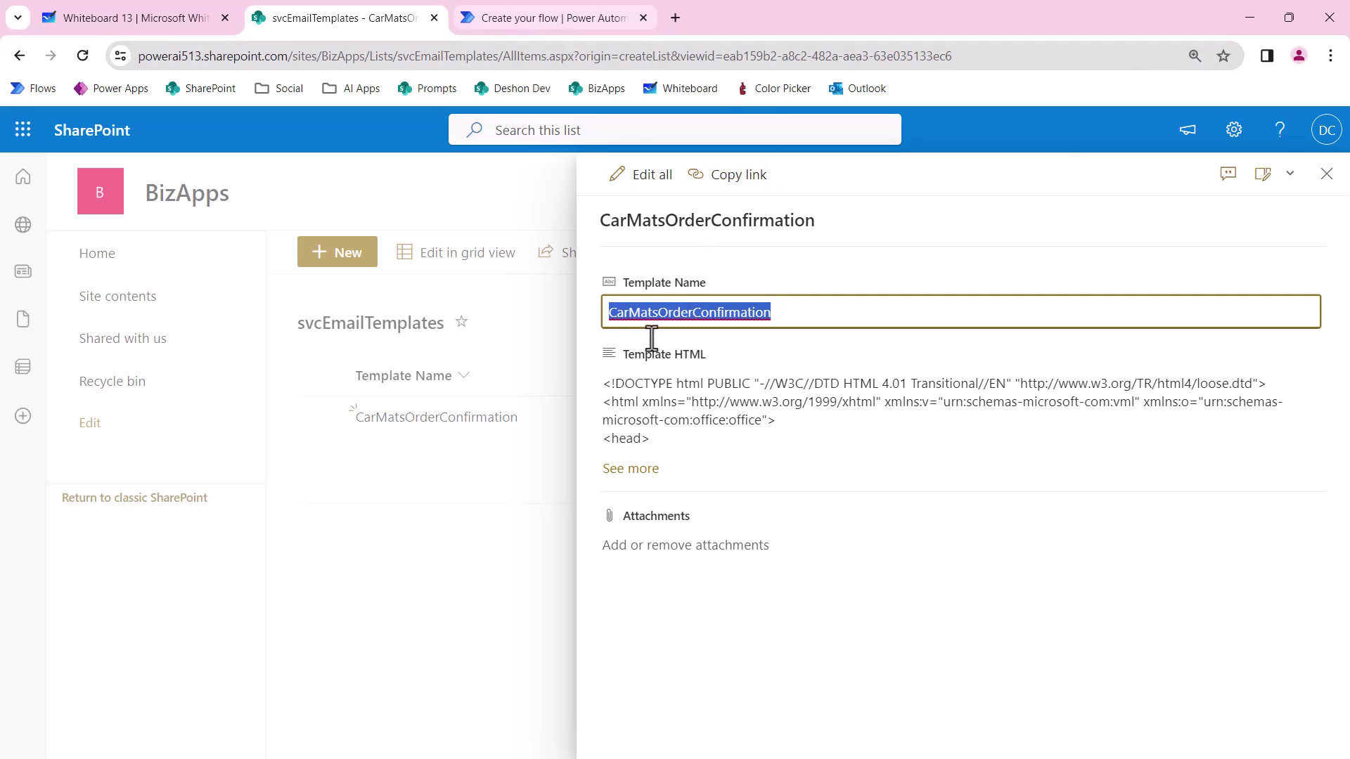
{"action": "left_click", "coordinate": [552, 17]}
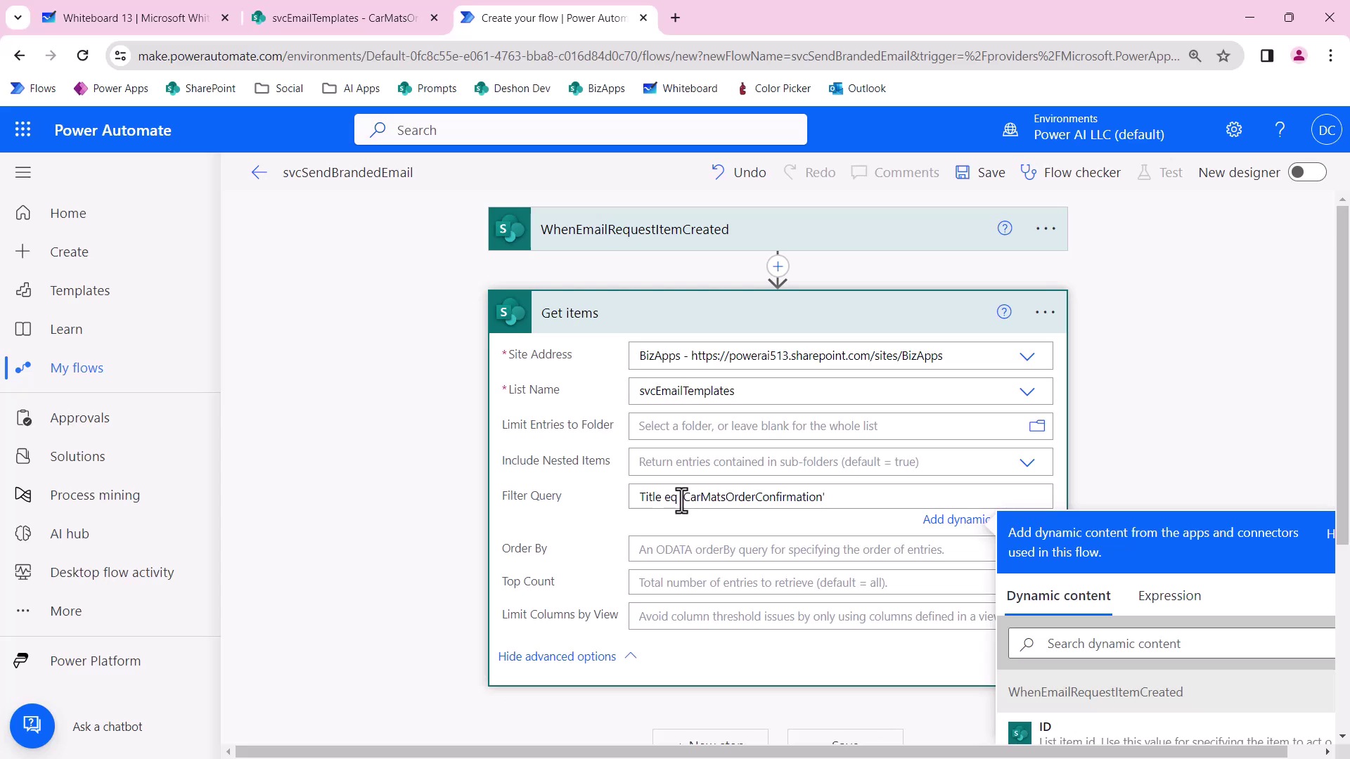
Check the filter query reads Title eq 'CarMatsOrderConfirmation'.
{"action": "left_click_drag", "start_coordinate": [678, 501], "coordinate": [662, 502]}
{"action": "left_click", "coordinate": [673, 512]}
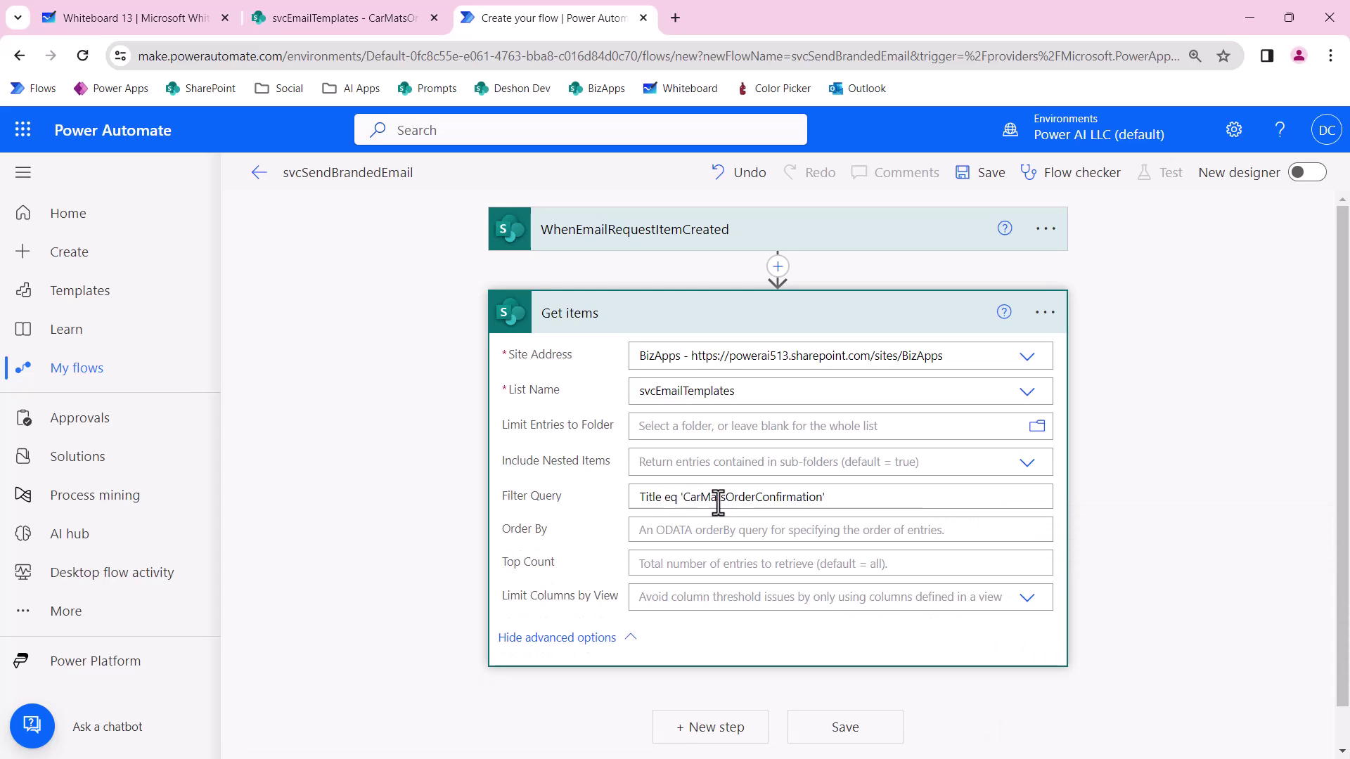
{"action": "left_click_drag", "start_coordinate": [856, 503], "coordinate": [678, 504]}
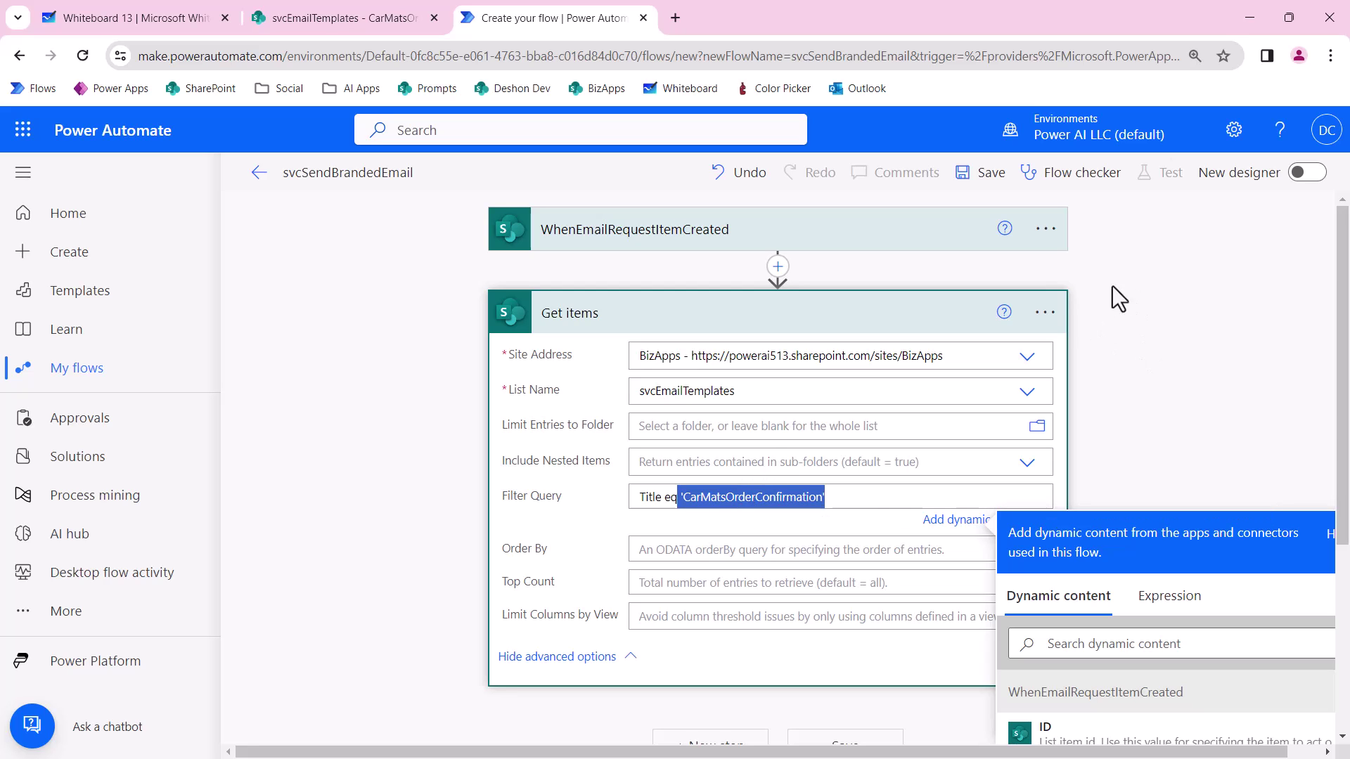
Rename the Get items step to GetEmailTemplateItems.
{"action": "left_click", "coordinate": [1045, 312]}
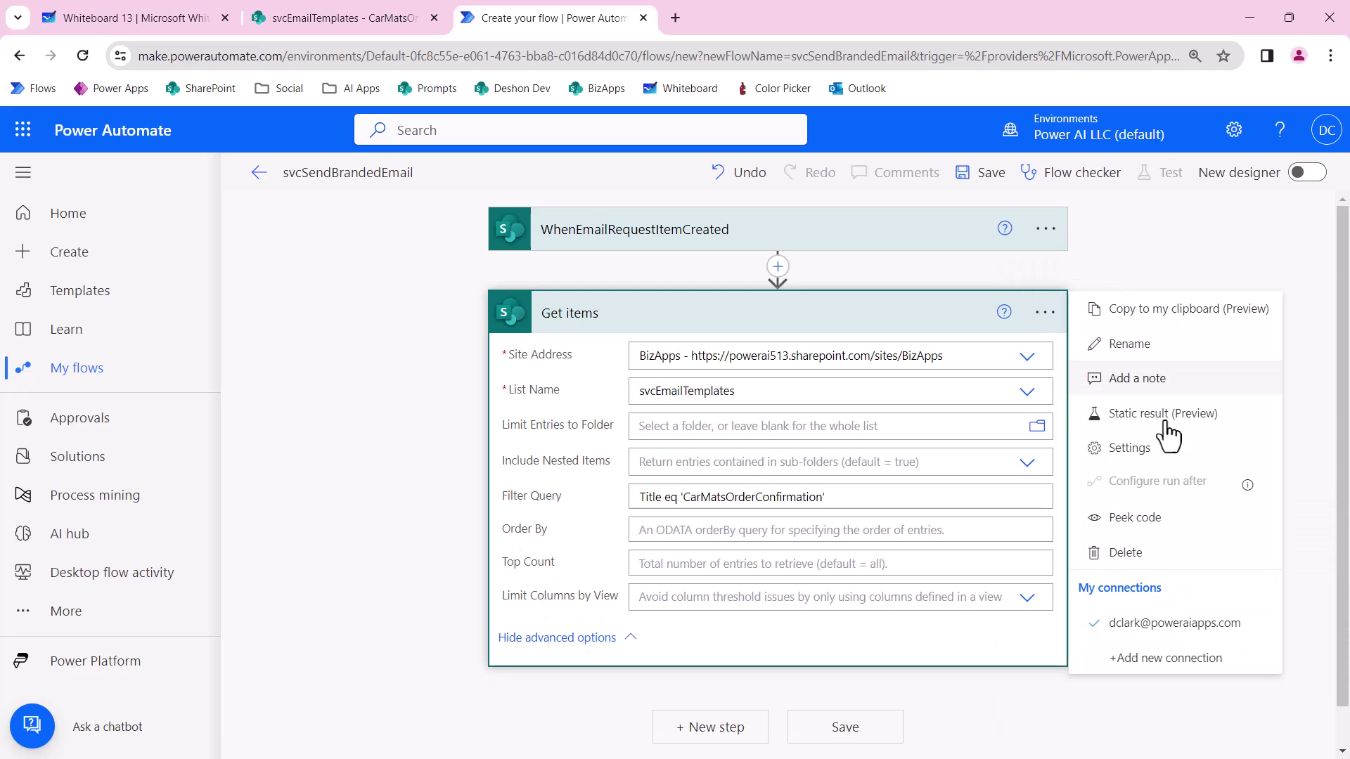
{"action": "left_click", "coordinate": [1155, 343]}
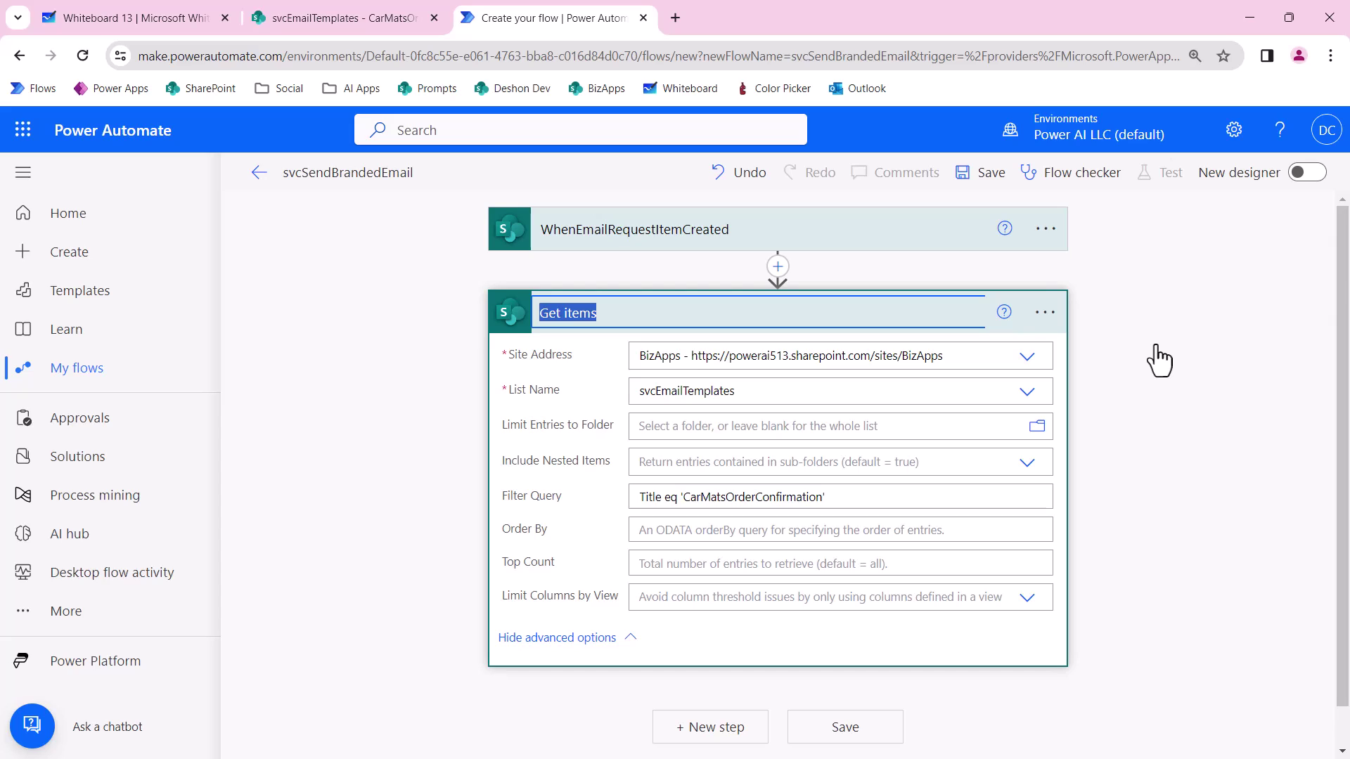
{"action": "type", "text": "GetEm"}
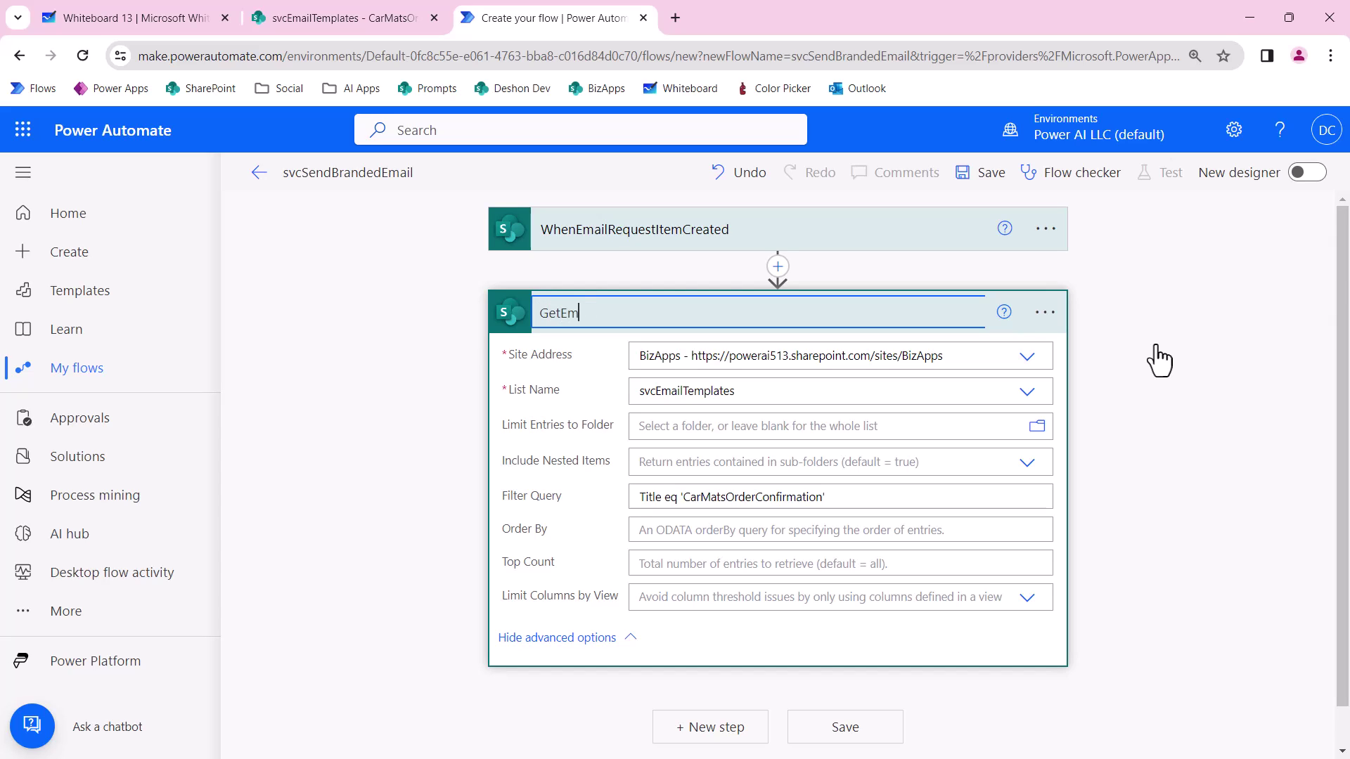
{"action": "type", "text": "ailTemplateItems"}
{"action": "left_click", "coordinate": [1157, 437]}
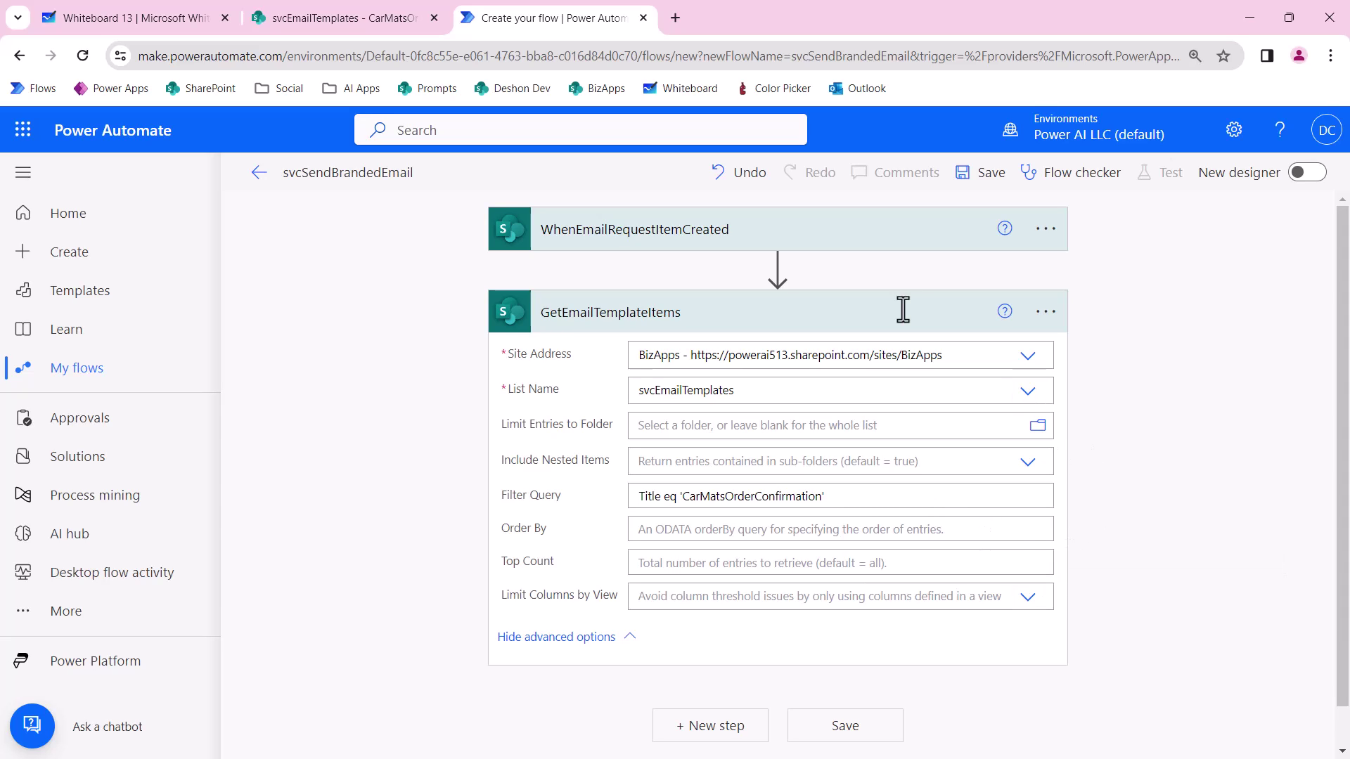
Collapse GetEmailTemplateItems and insert an Initialize variable action right after the trigger.
{"action": "mouse_move", "coordinate": [782, 288]}
{"action": "left_click", "coordinate": [793, 309]}
{"action": "left_click", "coordinate": [778, 266]}
{"action": "left_click", "coordinate": [794, 295]}
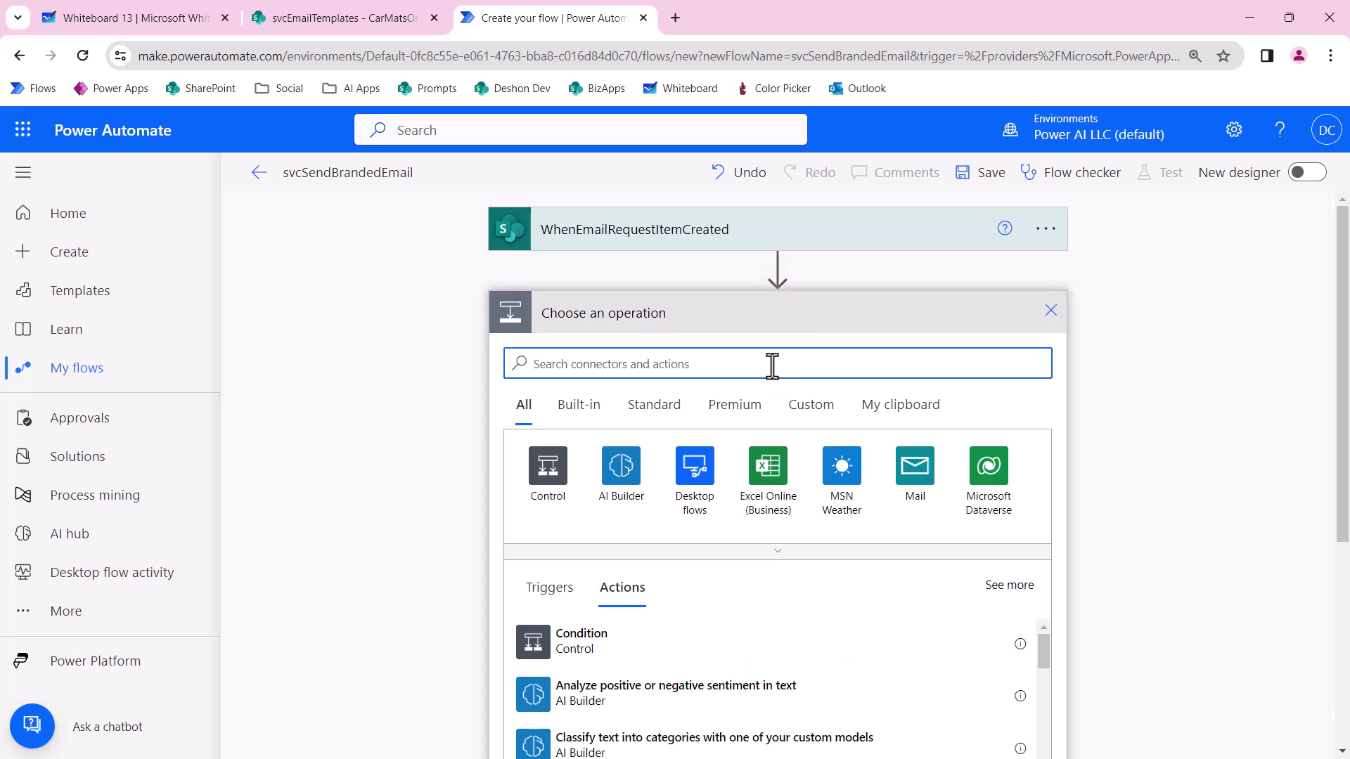
{"action": "type", "text": "var"}
{"action": "scroll", "coordinate": [762, 606], "scroll_direction": "down", "scroll_amount": 2}
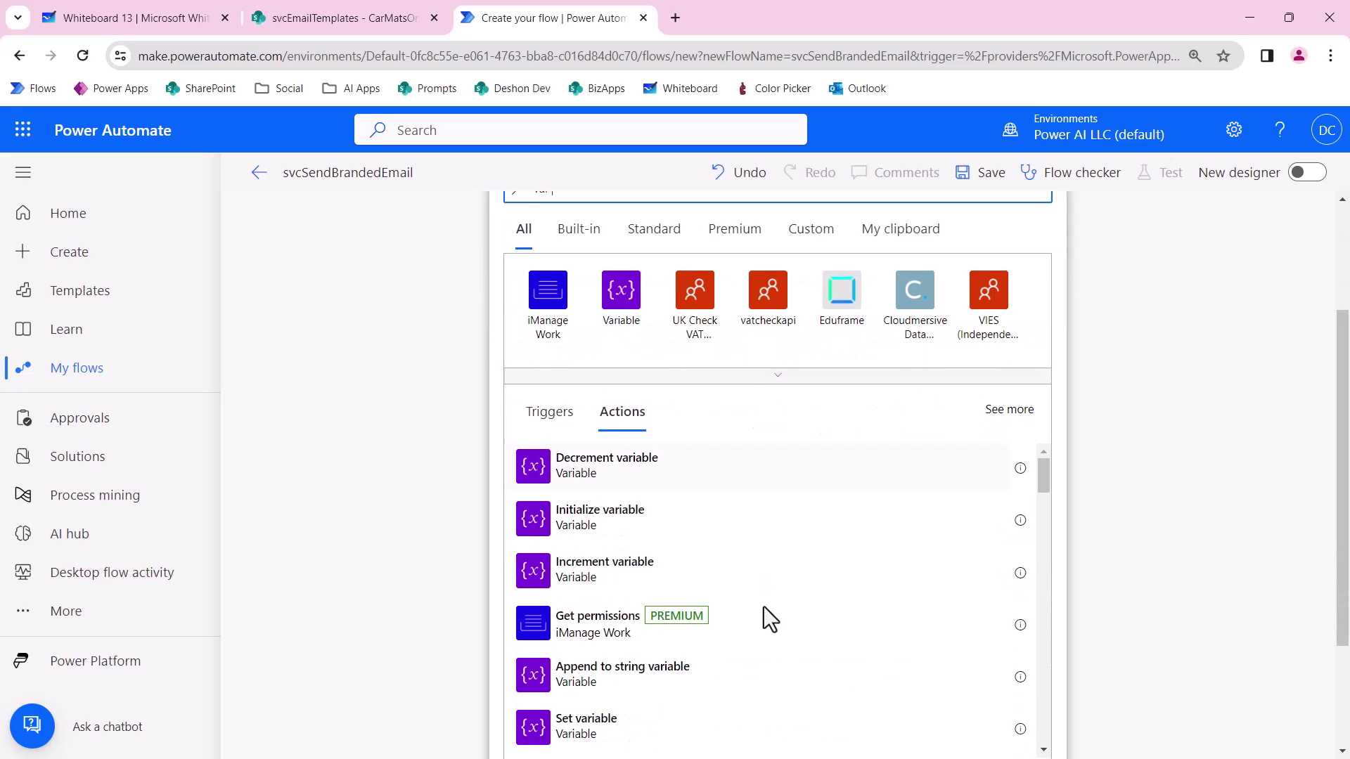
{"action": "left_click", "coordinate": [602, 538]}
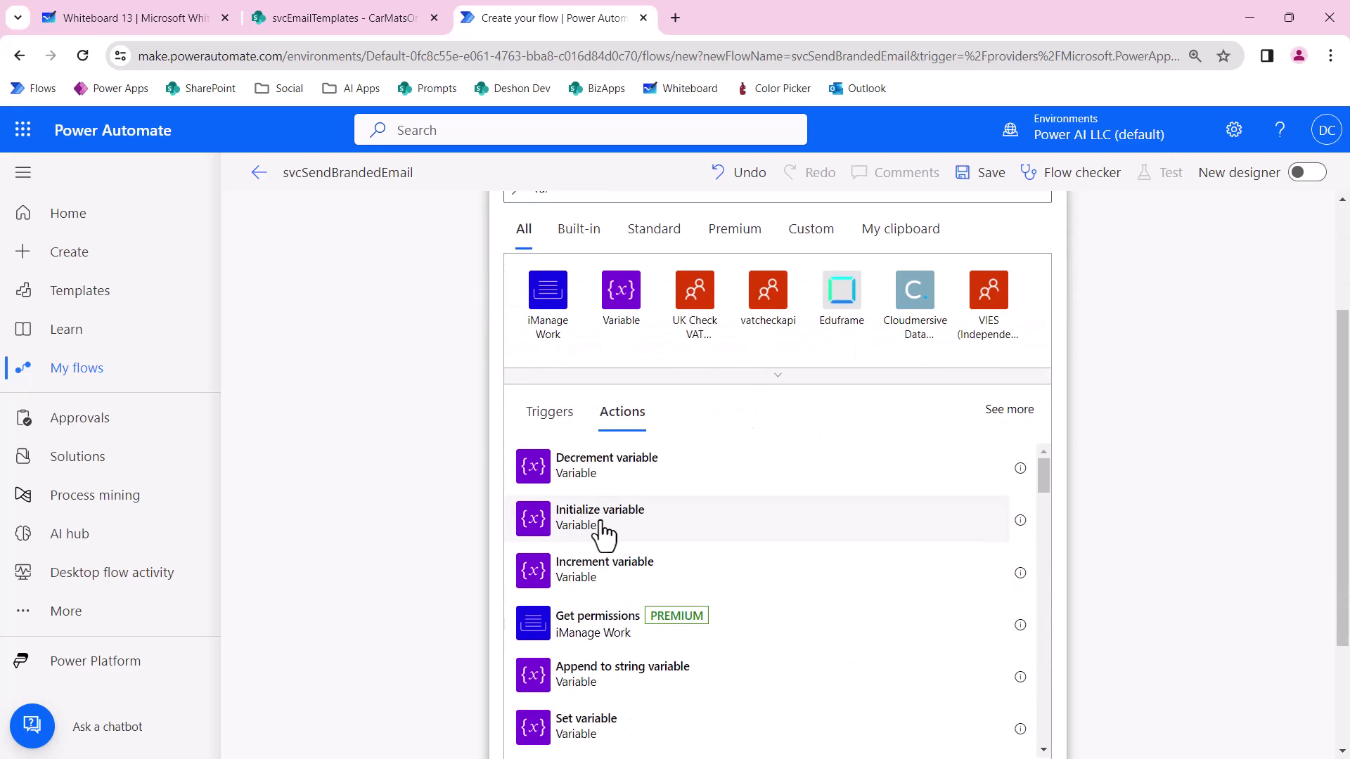
{"action": "left_click", "coordinate": [772, 316]}
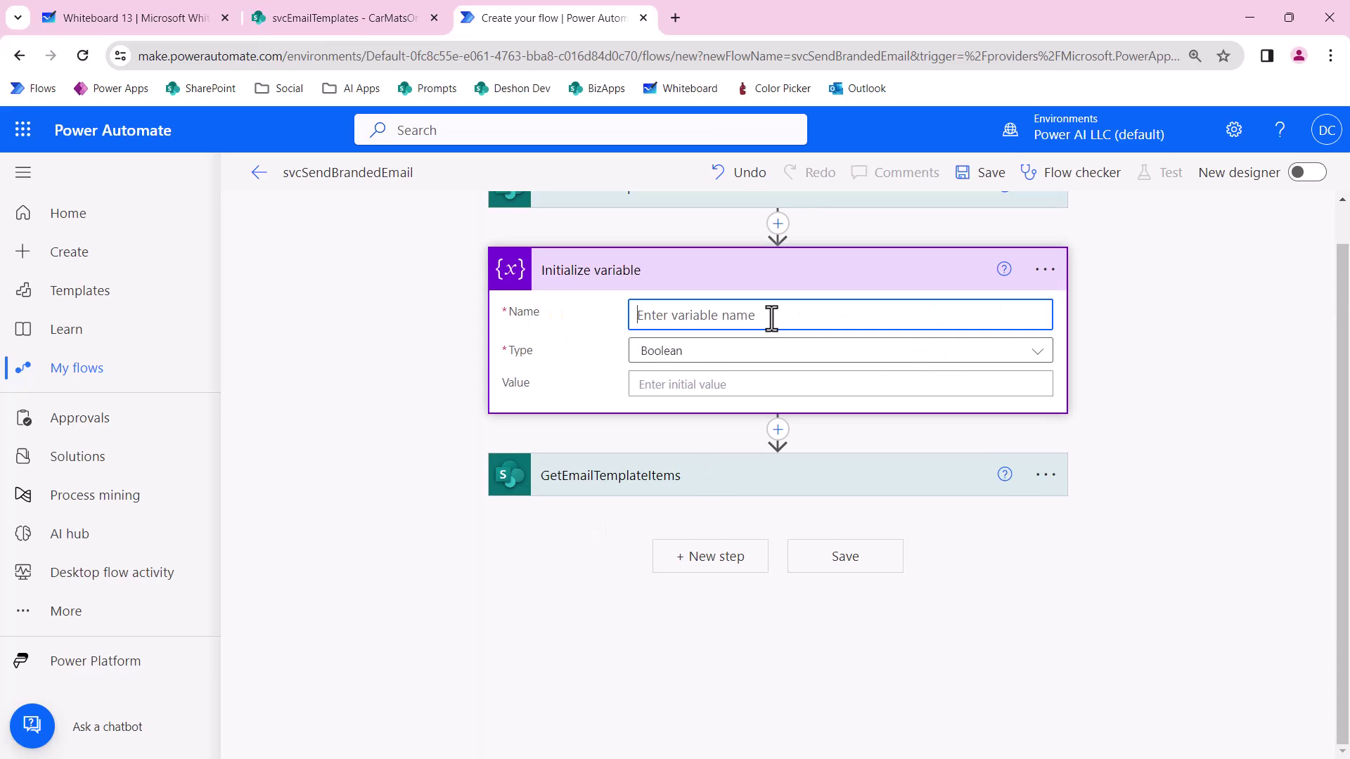
Name the variable varEmailTemplate and set its type to String.
{"action": "type", "text": "varEmailTemplate"}
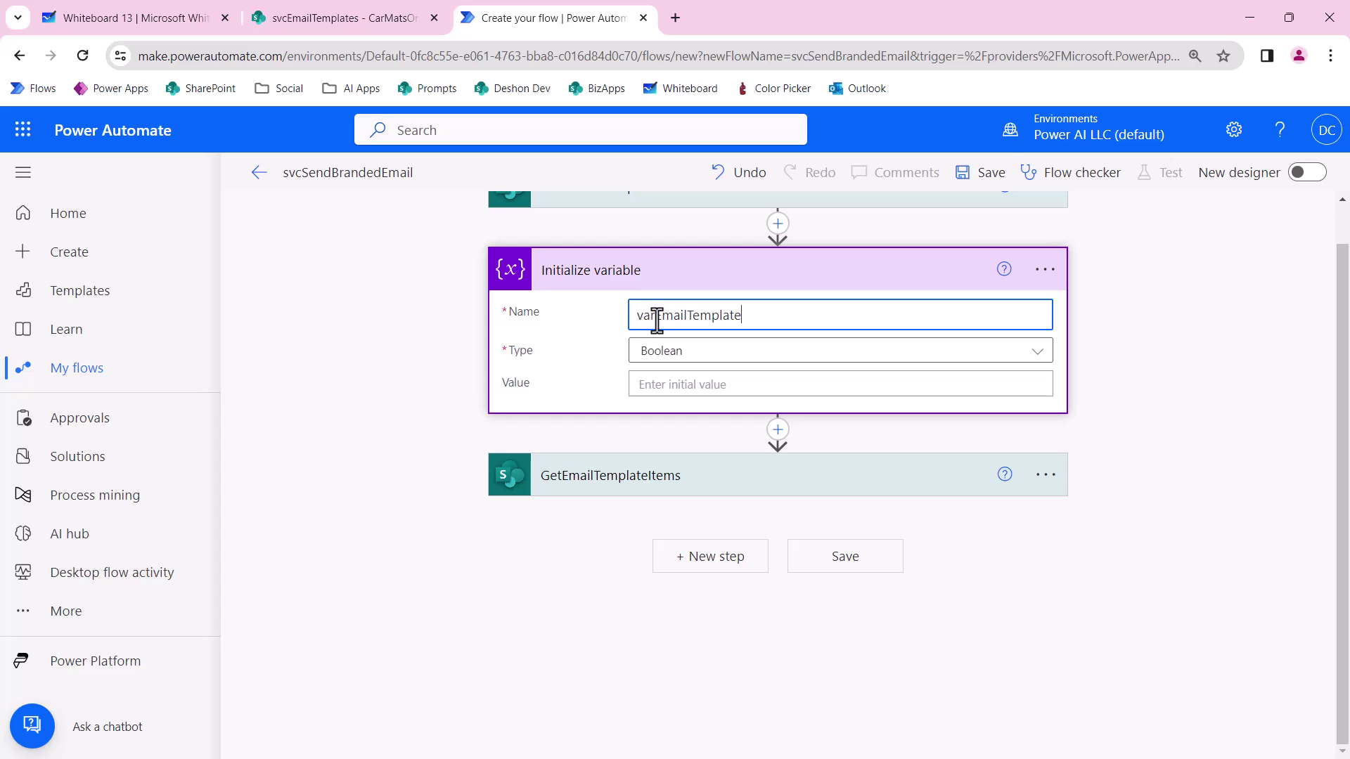
{"action": "left_click_drag", "start_coordinate": [653, 315], "coordinate": [633, 316]}
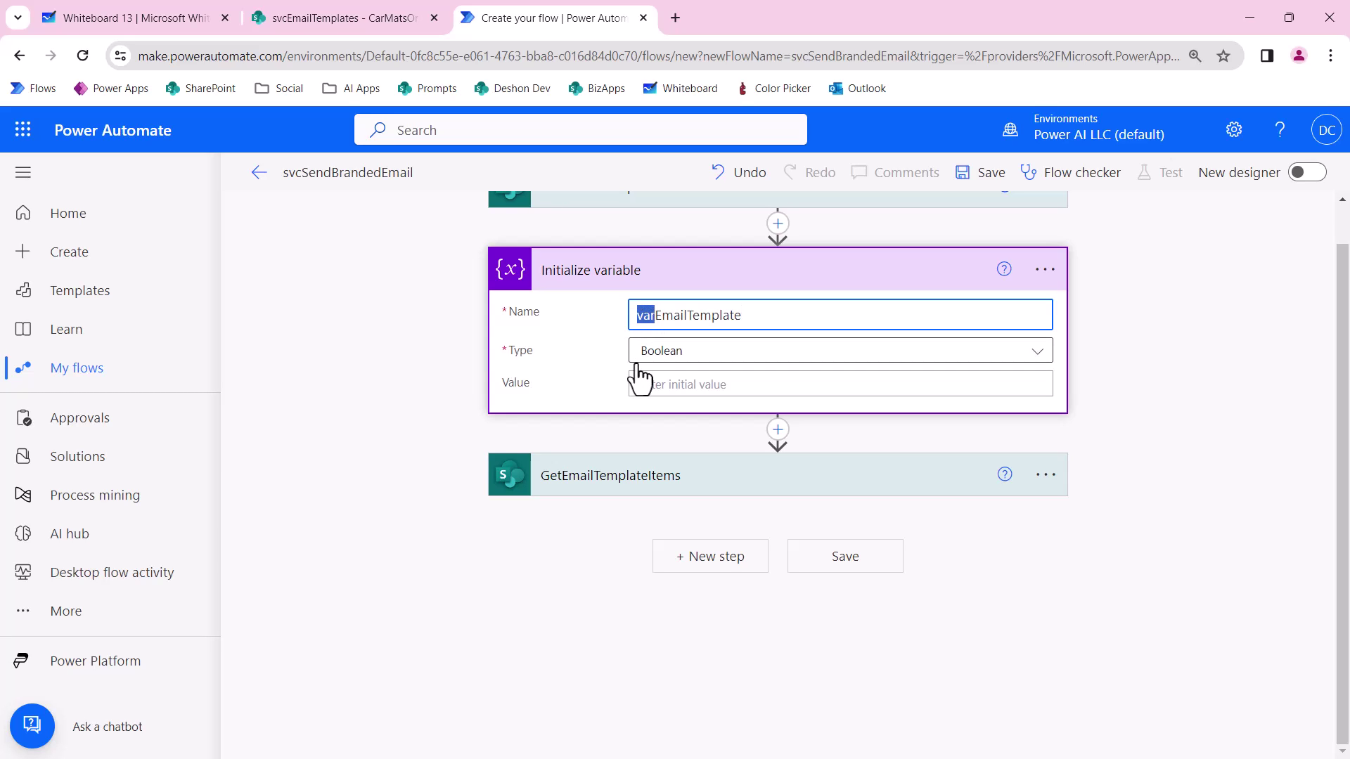
{"action": "left_click", "coordinate": [671, 353]}
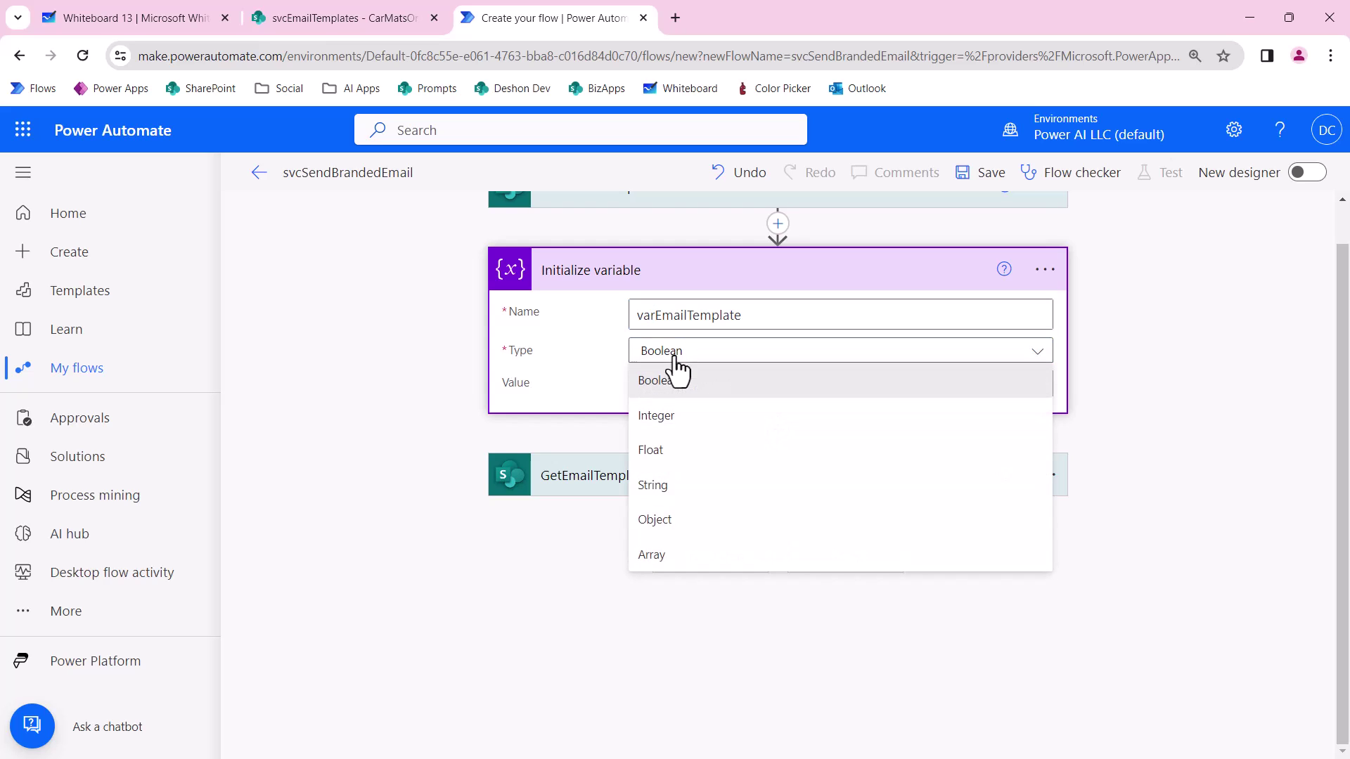
{"action": "left_click", "coordinate": [683, 492]}
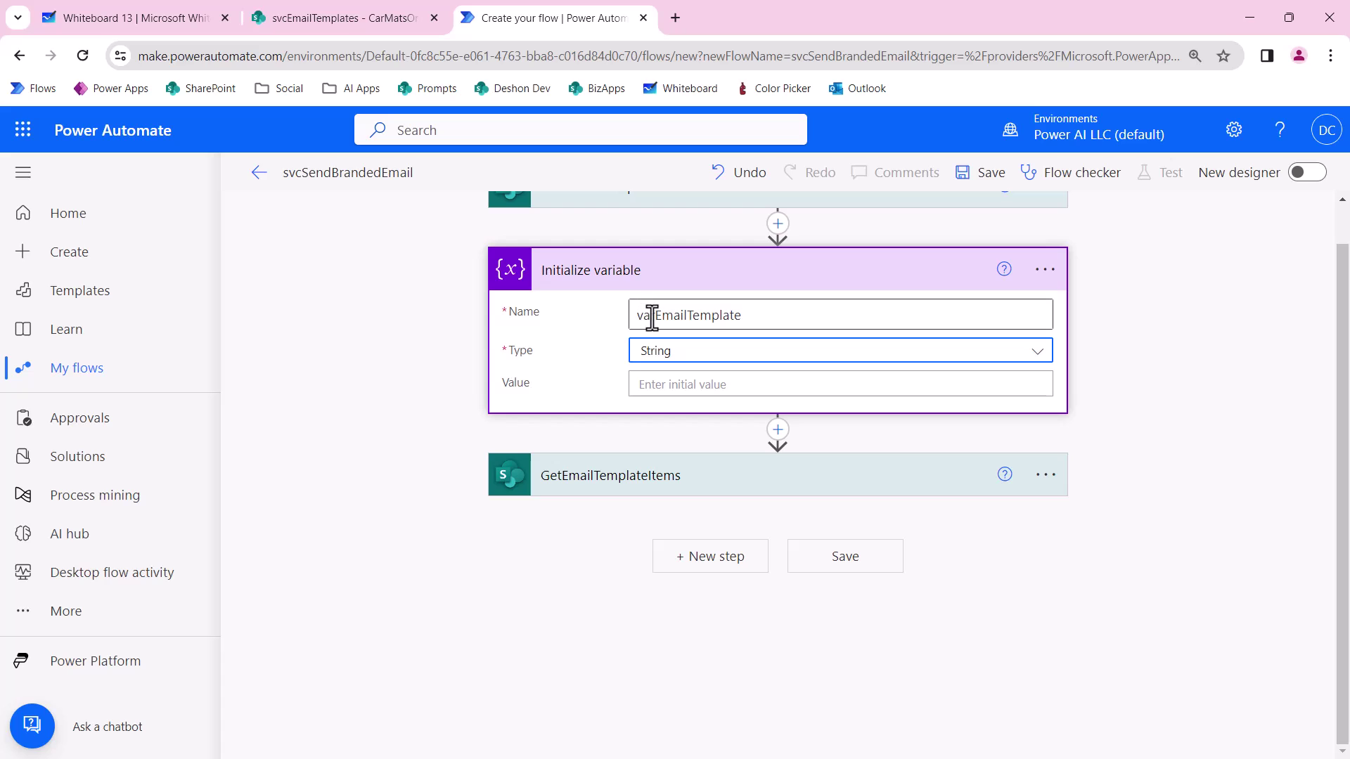
Retitle the variable card varEmailTemplate and collapse it.
{"action": "left_click_drag", "start_coordinate": [653, 317], "coordinate": [625, 318]}
{"action": "left_click", "coordinate": [1046, 271]}
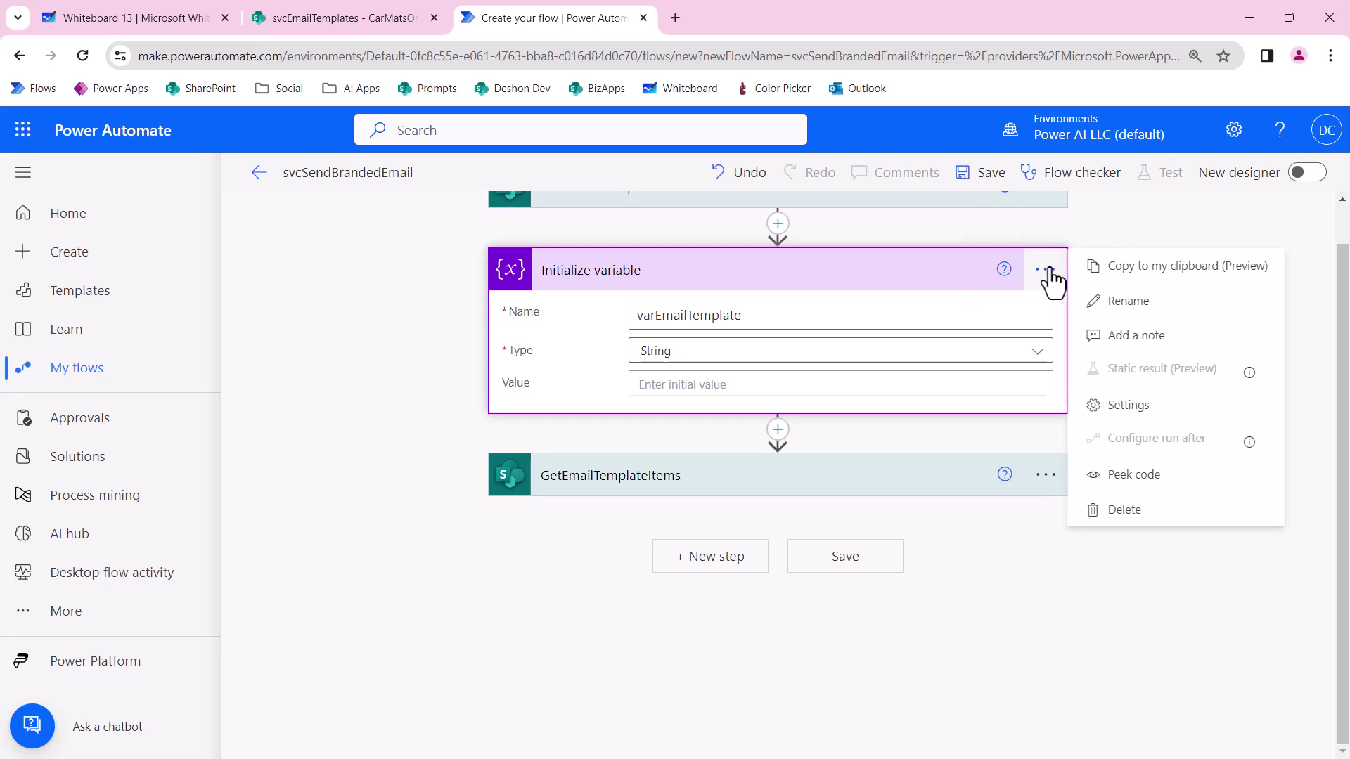
{"action": "left_click", "coordinate": [1127, 302]}
{"action": "type", "text": "varEam"}
{"action": "type", "text": "il"}
{"action": "type", "text": "Template"}
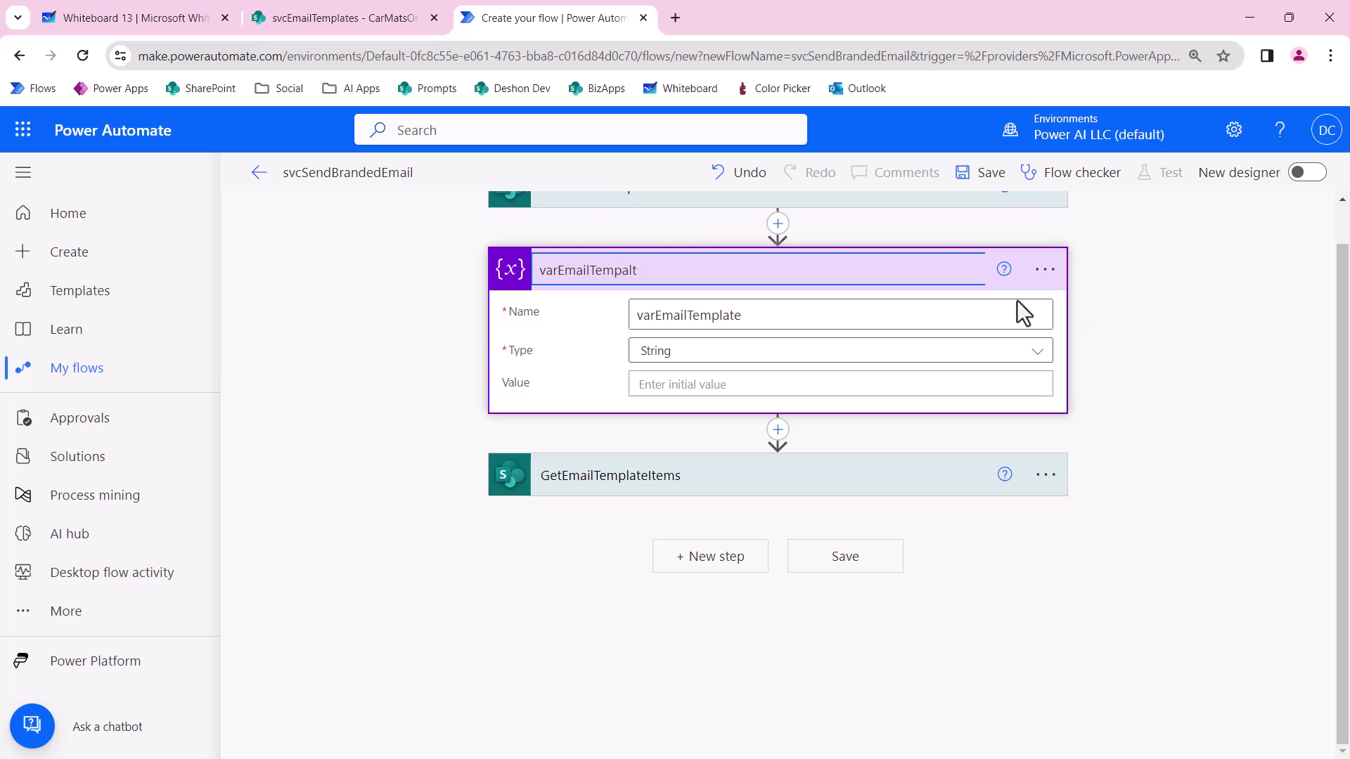
{"action": "left_click", "coordinate": [671, 388]}
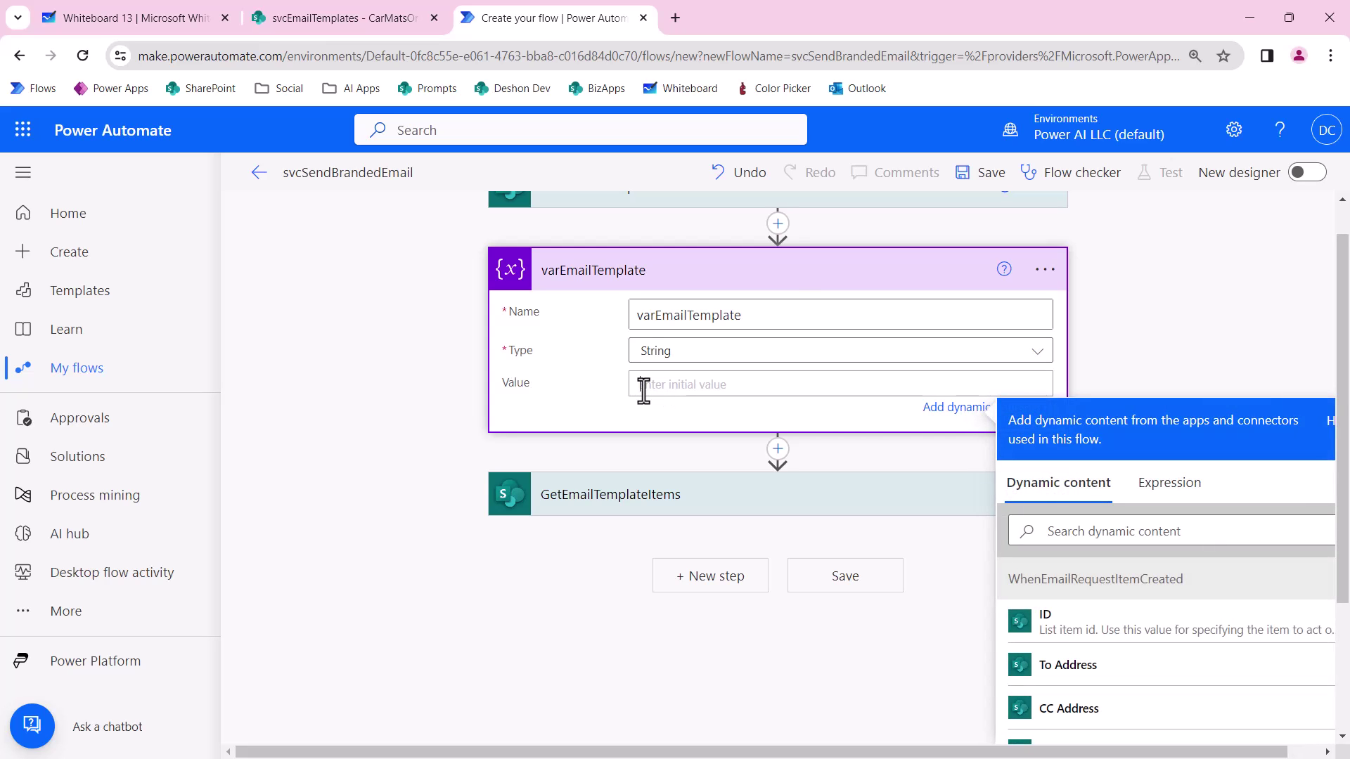
{"action": "left_click", "coordinate": [783, 271]}
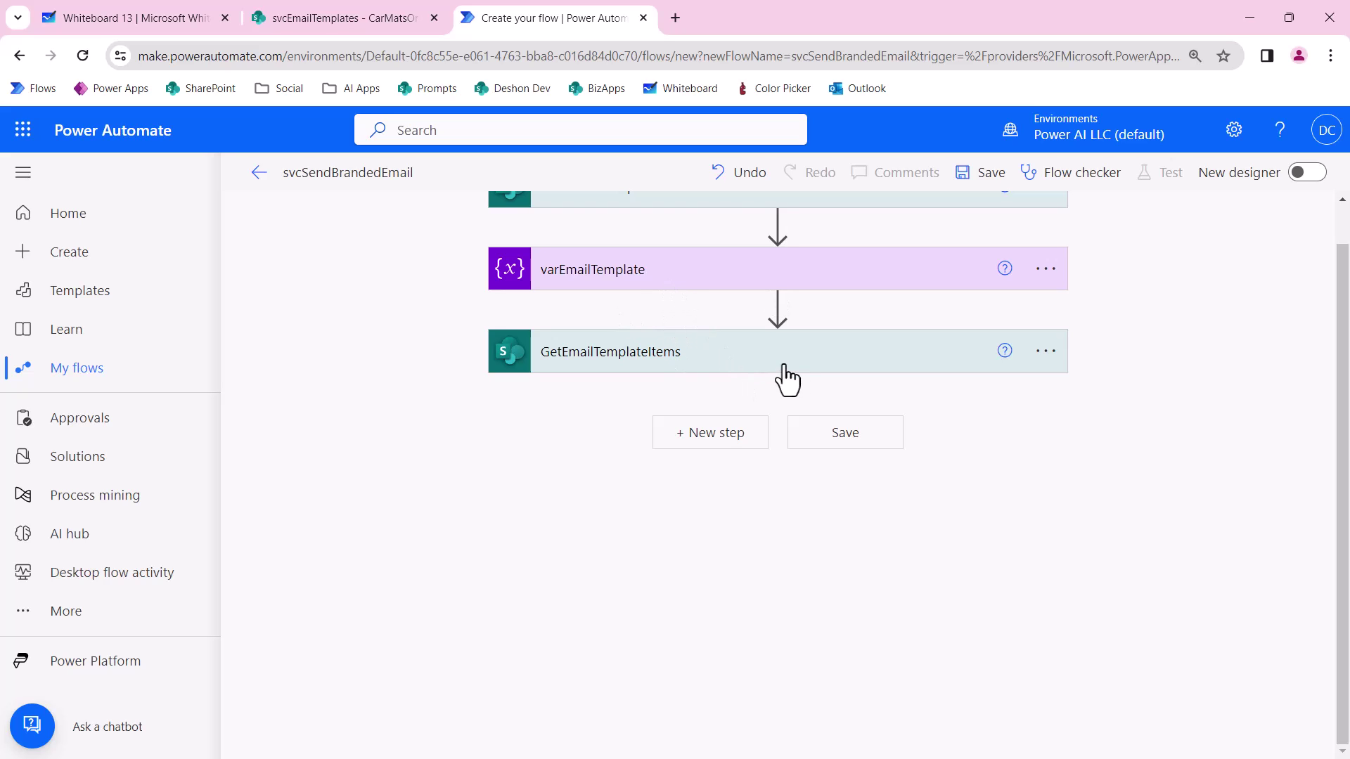
Add a Set variable step after GetEmailTemplateItems targeting varEmailTemplate.
{"action": "left_click", "coordinate": [717, 434]}
{"action": "type", "text": "set"}
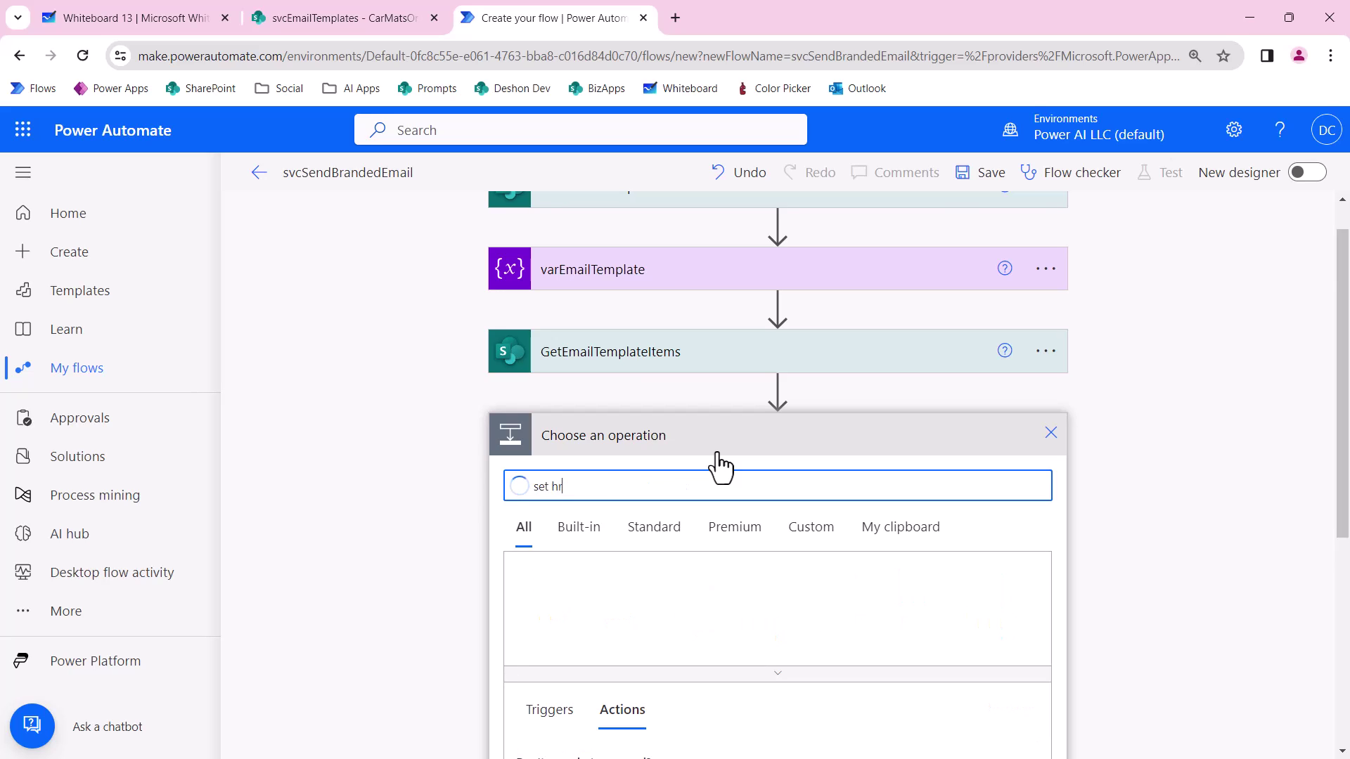
{"action": "key", "text": "ctrl+a"}
{"action": "type", "text": "var"}
{"action": "scroll", "coordinate": [759, 491], "scroll_direction": "down", "scroll_amount": 3}
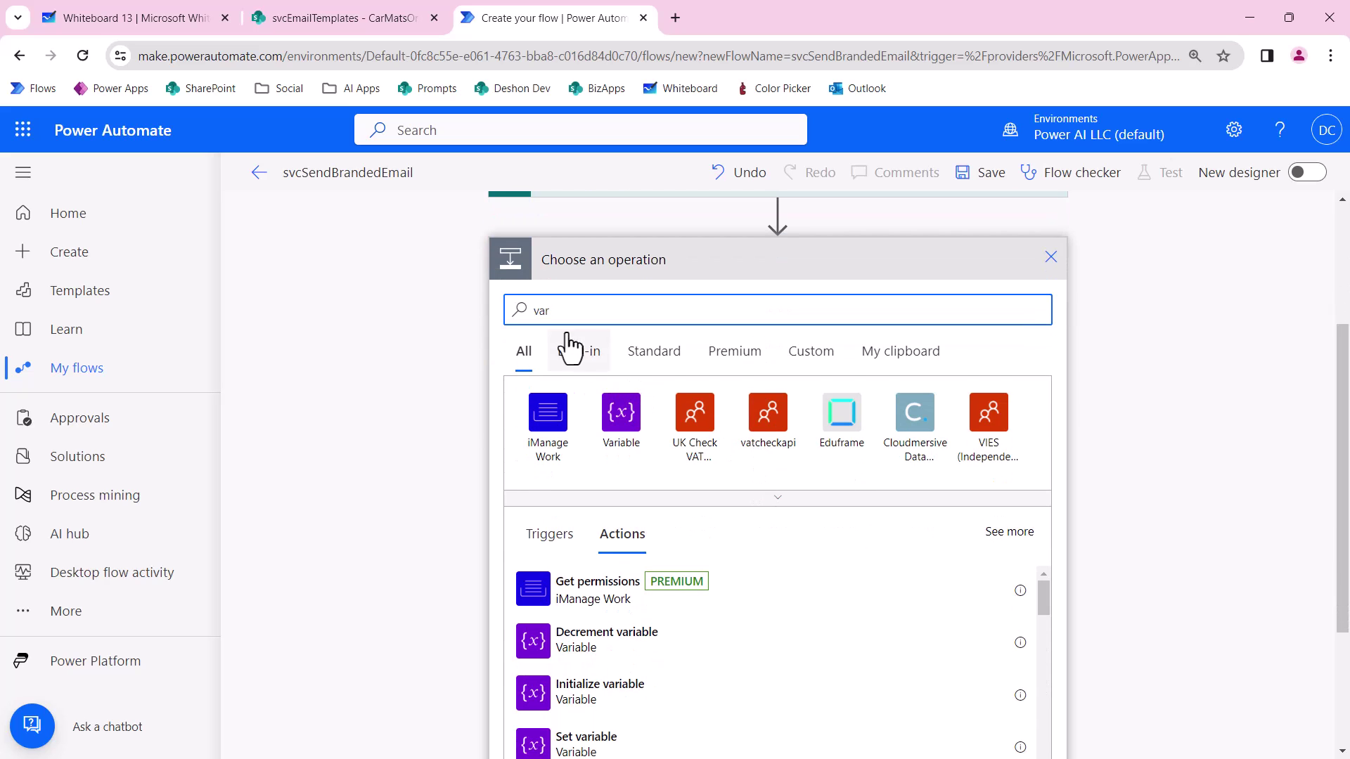
{"action": "scroll", "coordinate": [615, 542], "scroll_direction": "down", "scroll_amount": 3}
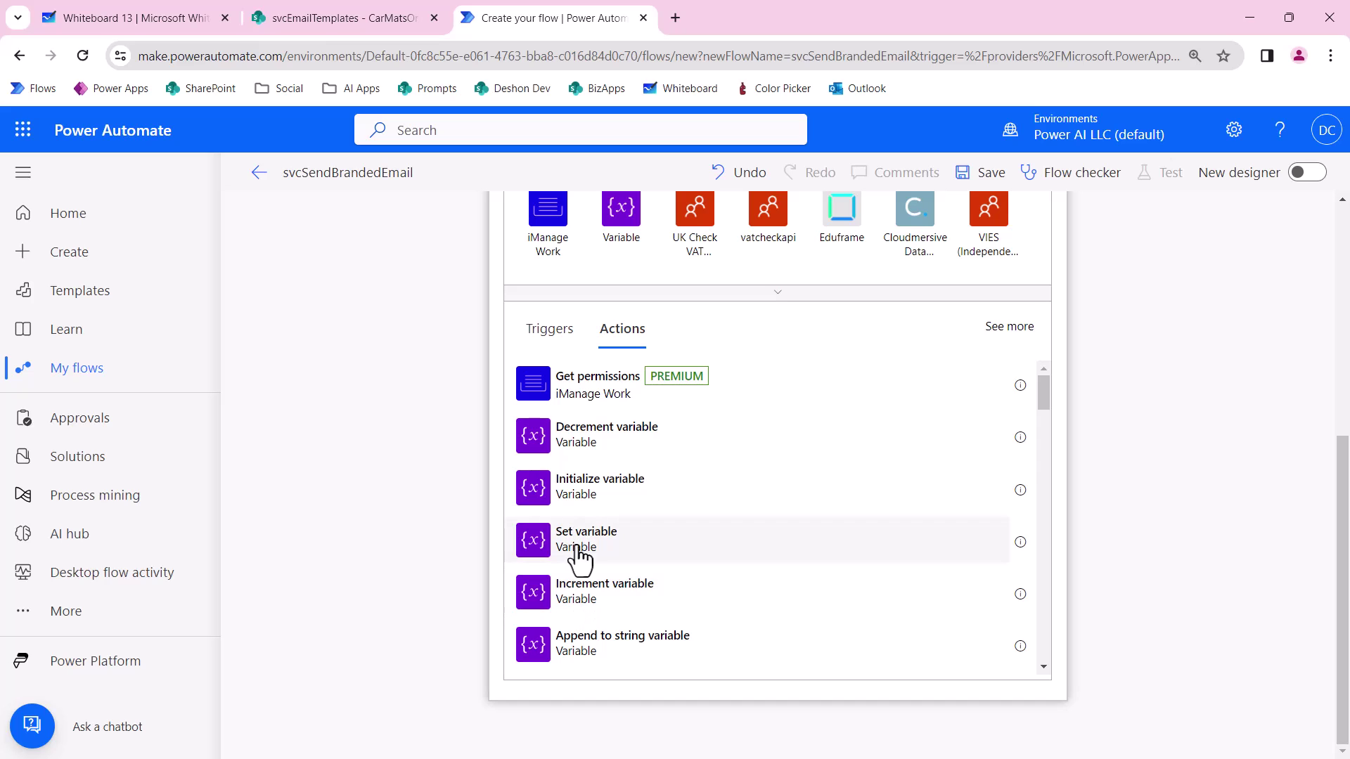
{"action": "left_click", "coordinate": [591, 562]}
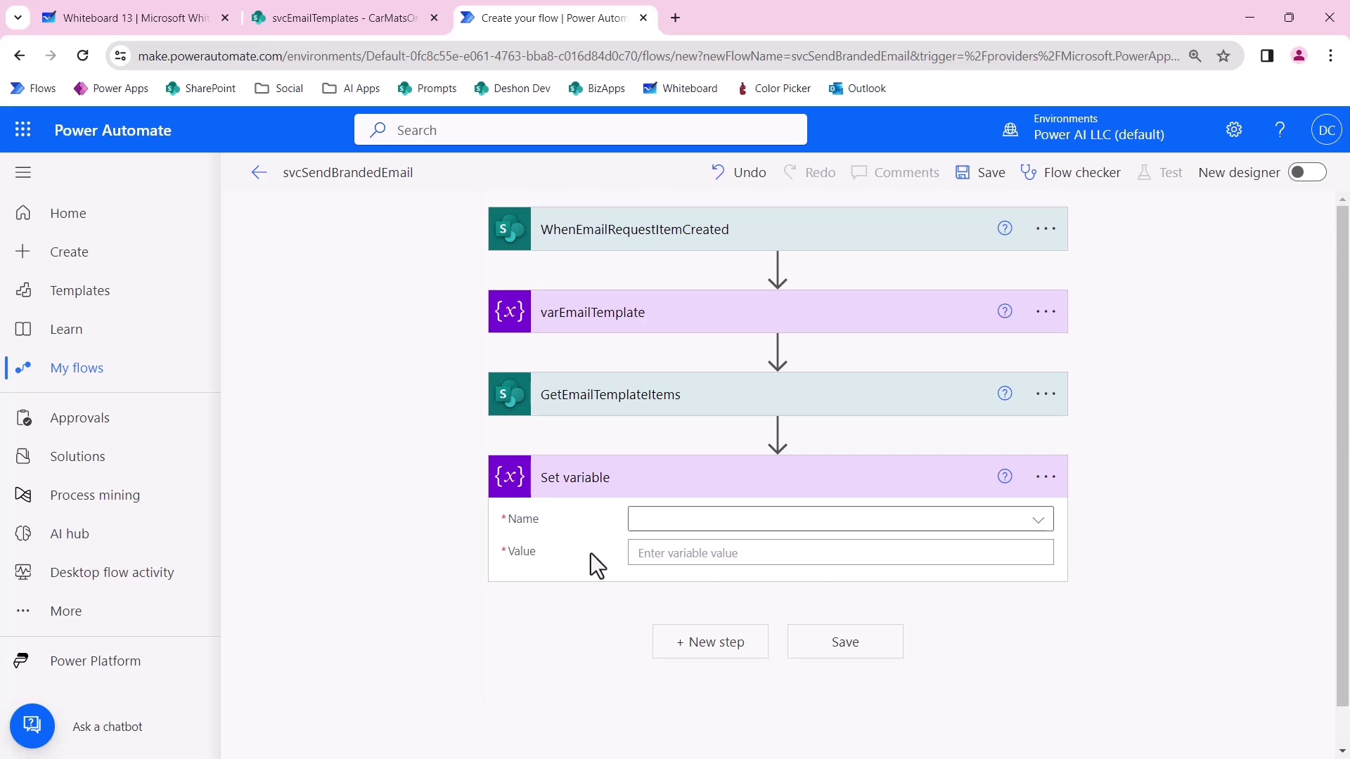
{"action": "left_click", "coordinate": [898, 523]}
{"action": "left_click", "coordinate": [753, 590]}
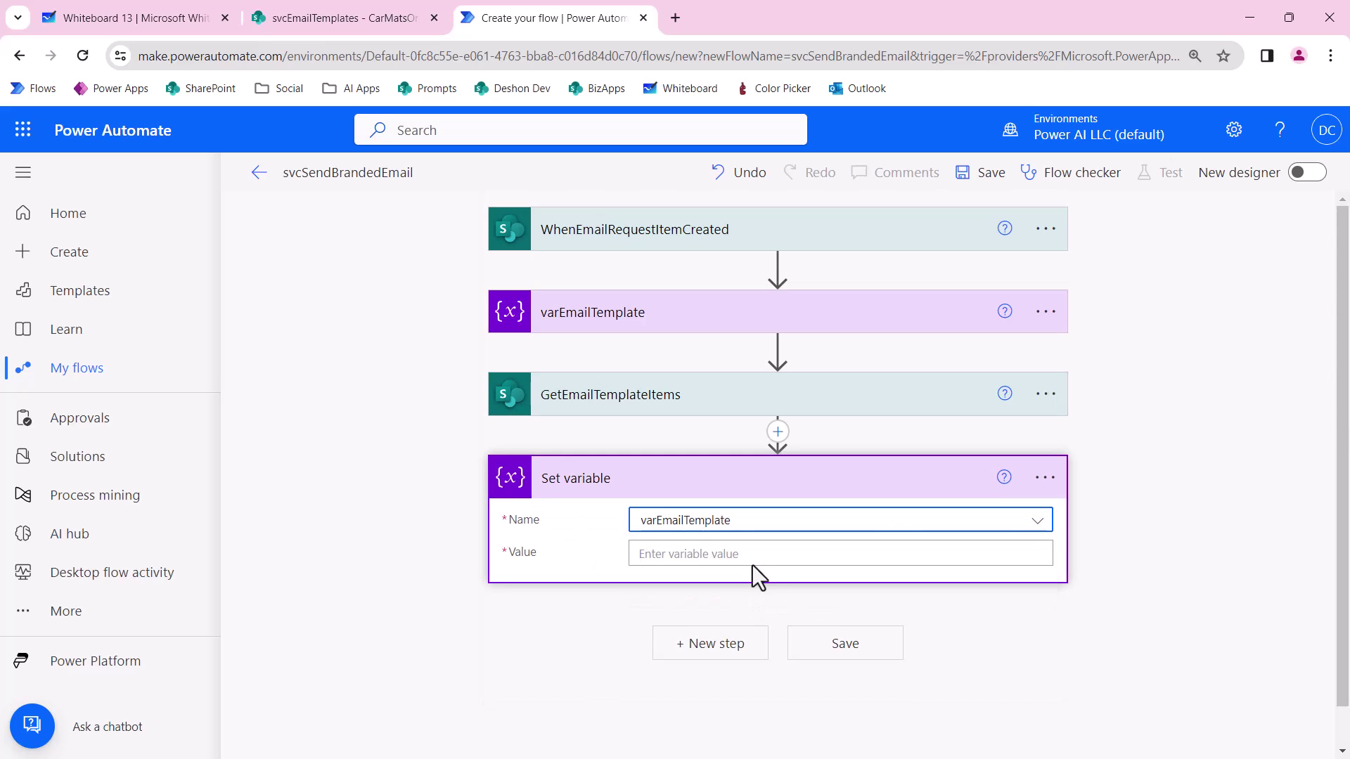
Pick the Set variable value from dynamic content and expand the SetEmailTemplate step.
{"action": "left_click", "coordinate": [751, 559]}
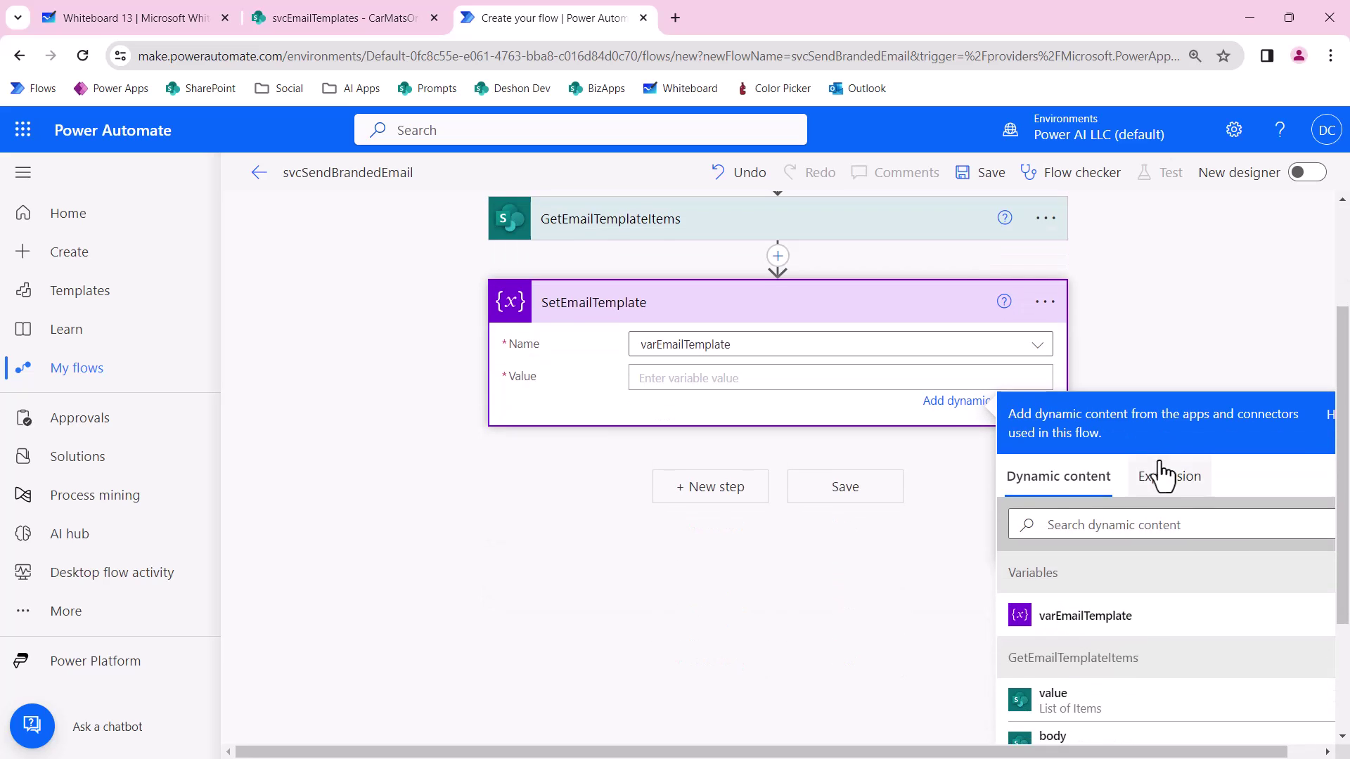
{"action": "scroll", "coordinate": [1125, 534], "scroll_direction": "down", "scroll_amount": 3}
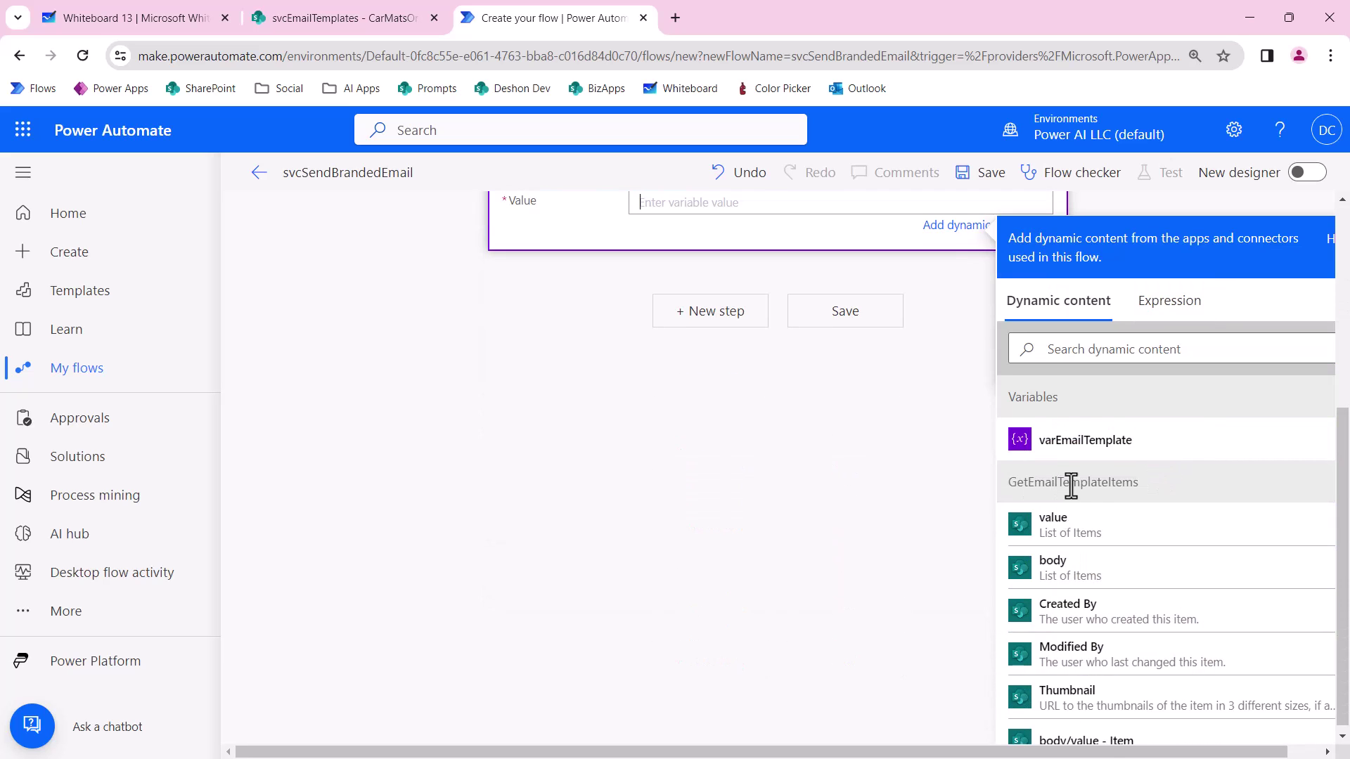
{"action": "scroll", "coordinate": [1078, 563], "scroll_direction": "down", "scroll_amount": 1}
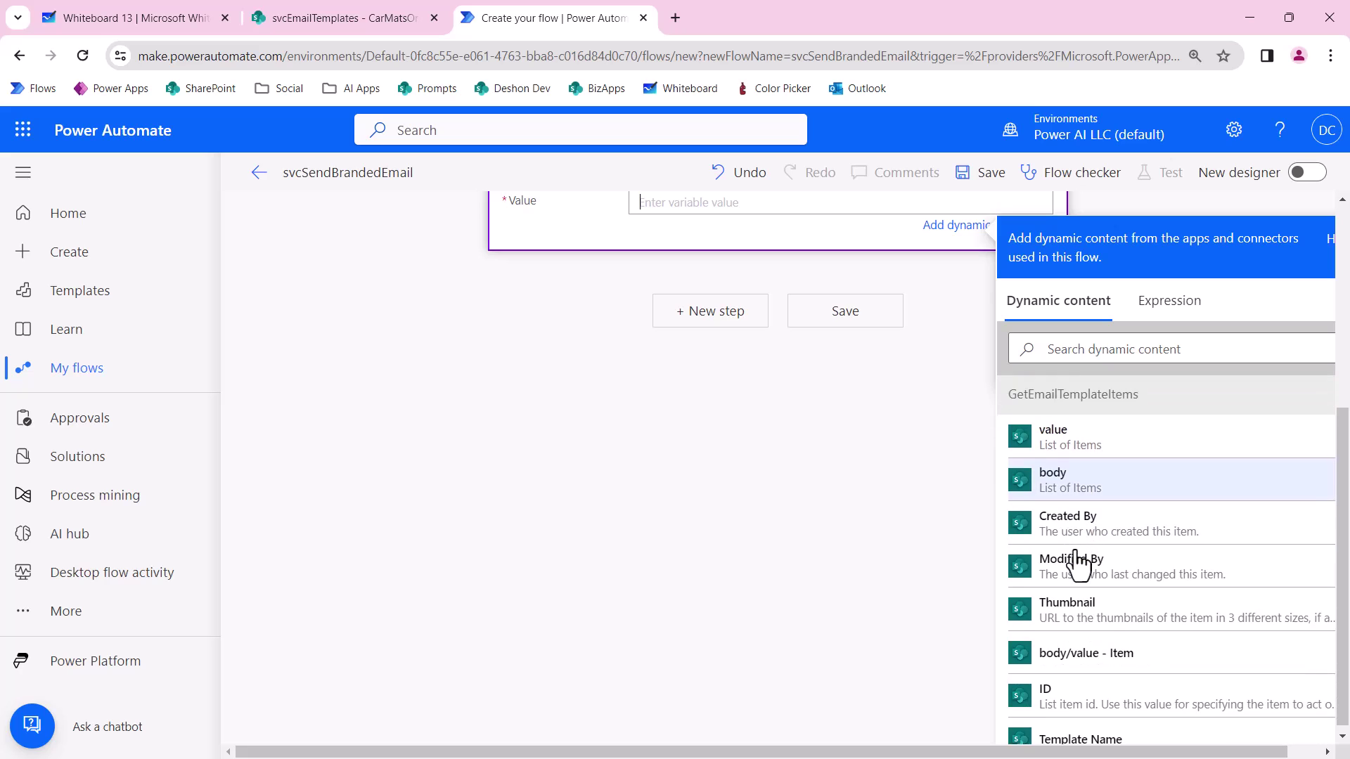
{"action": "scroll", "coordinate": [1078, 562], "scroll_direction": "down", "scroll_amount": 2}
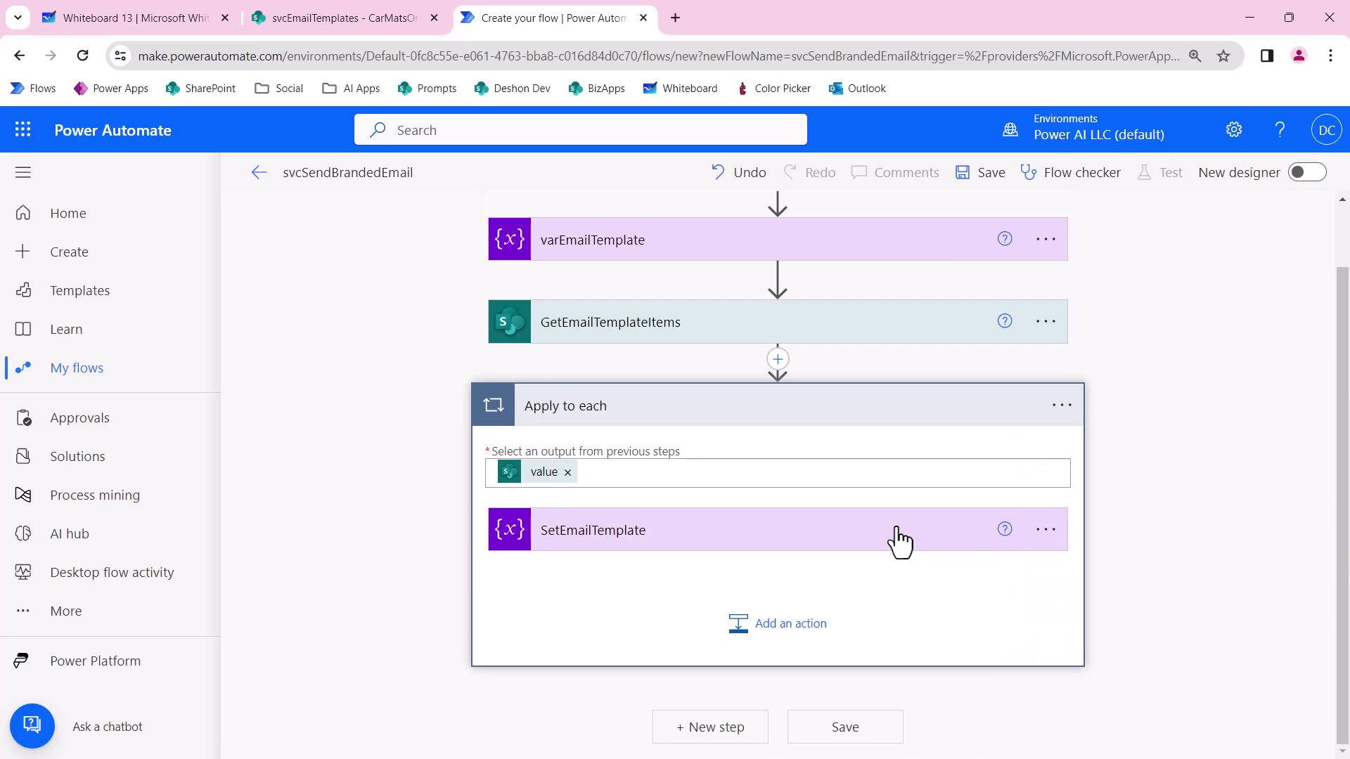
{"action": "left_click", "coordinate": [621, 547]}
{"action": "left_click", "coordinate": [648, 603]}
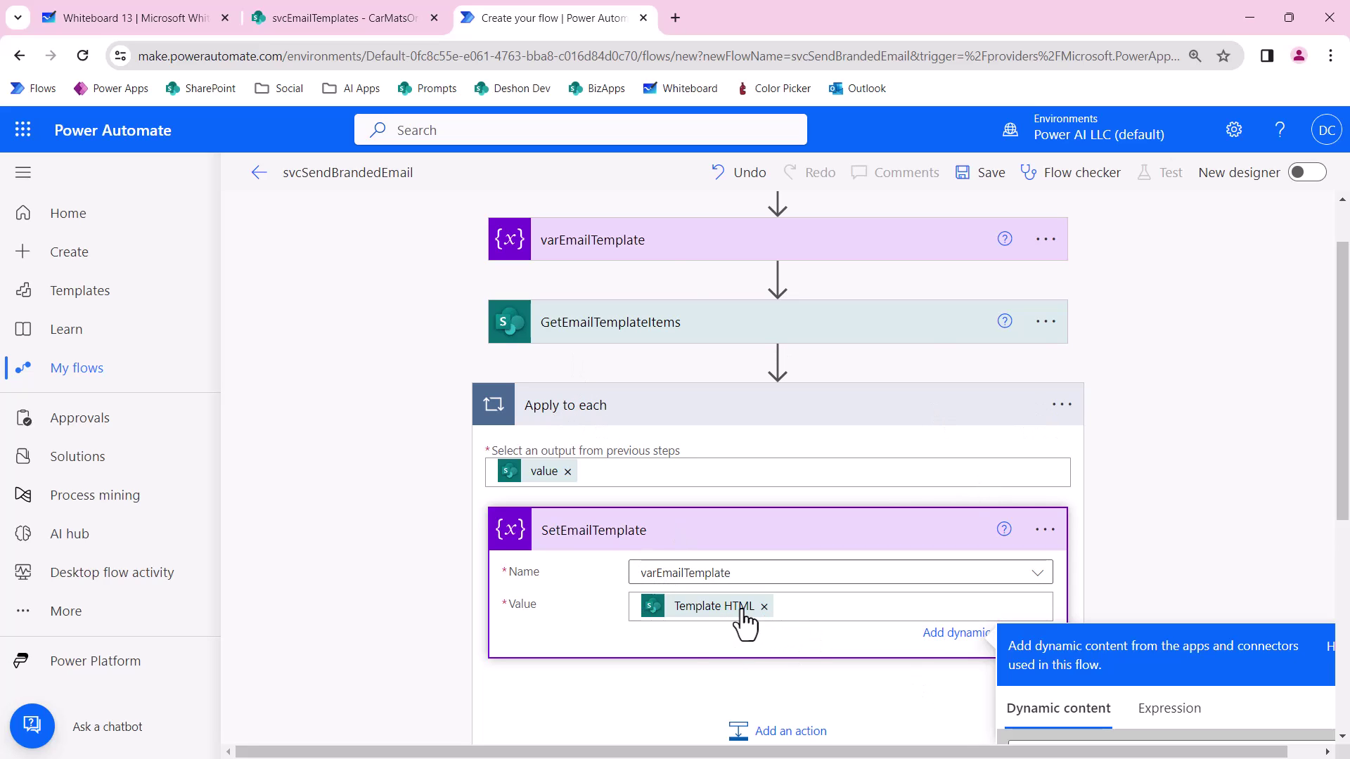
Collapse the loop and rename it ApplyToEachEmailTemplate.
{"action": "left_click", "coordinate": [863, 422]}
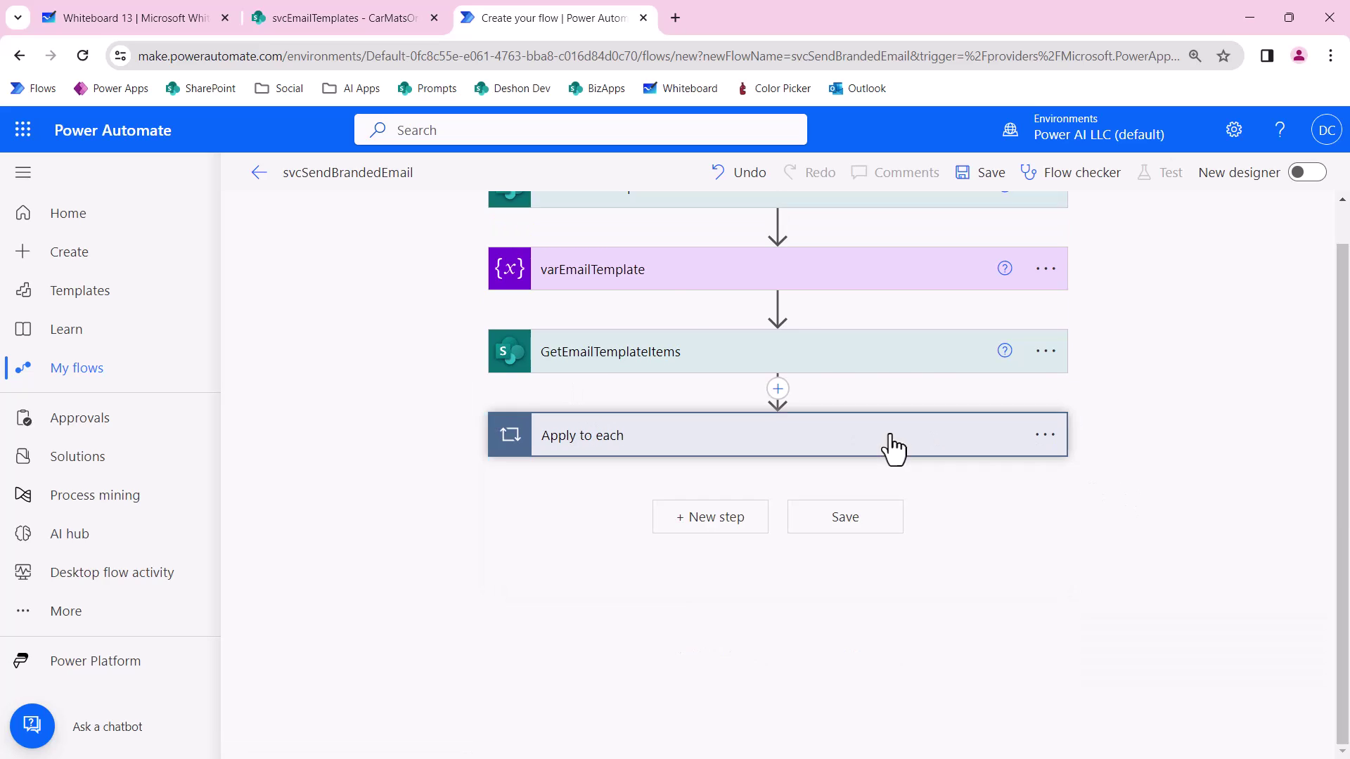
{"action": "left_click", "coordinate": [1048, 436]}
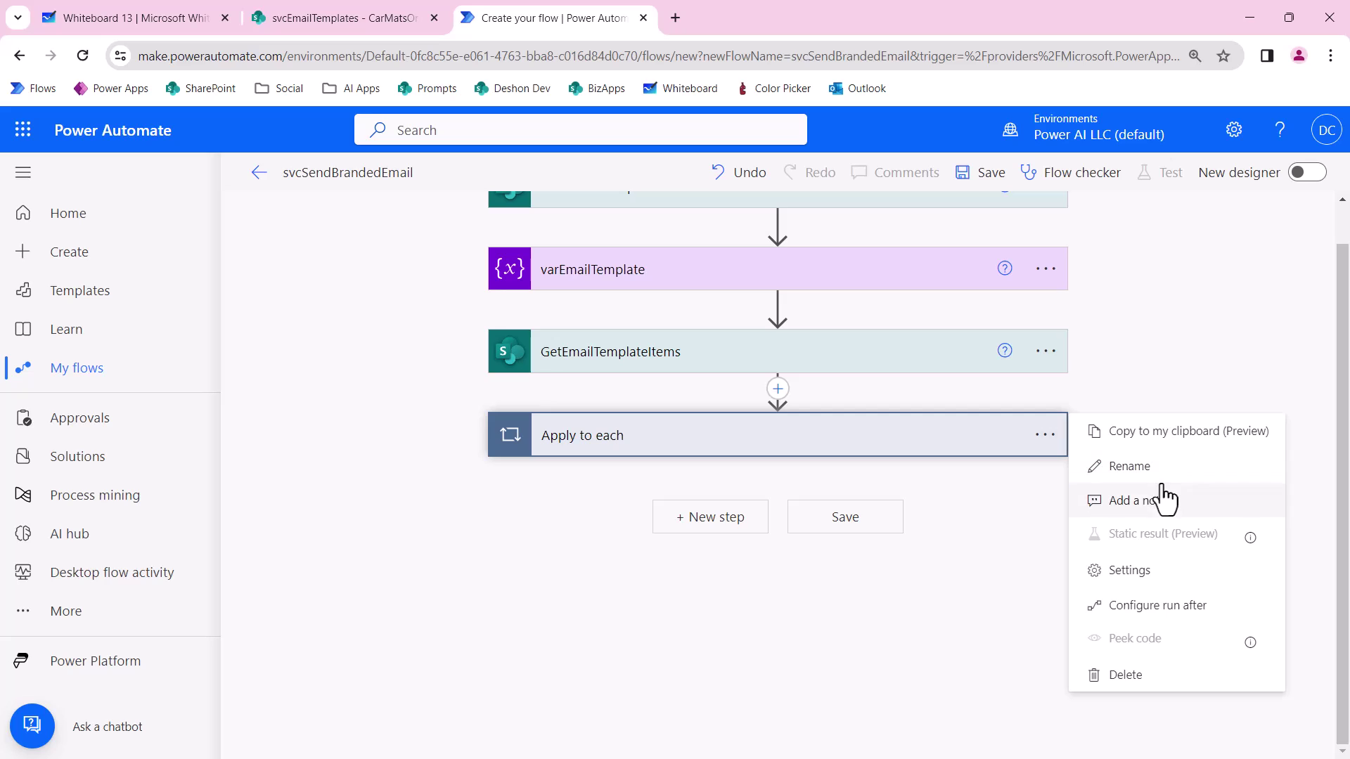
{"action": "left_click", "coordinate": [1146, 468]}
{"action": "type", "text": "ApplyToEachEmailTemplate"}
{"action": "key", "text": "Return"}
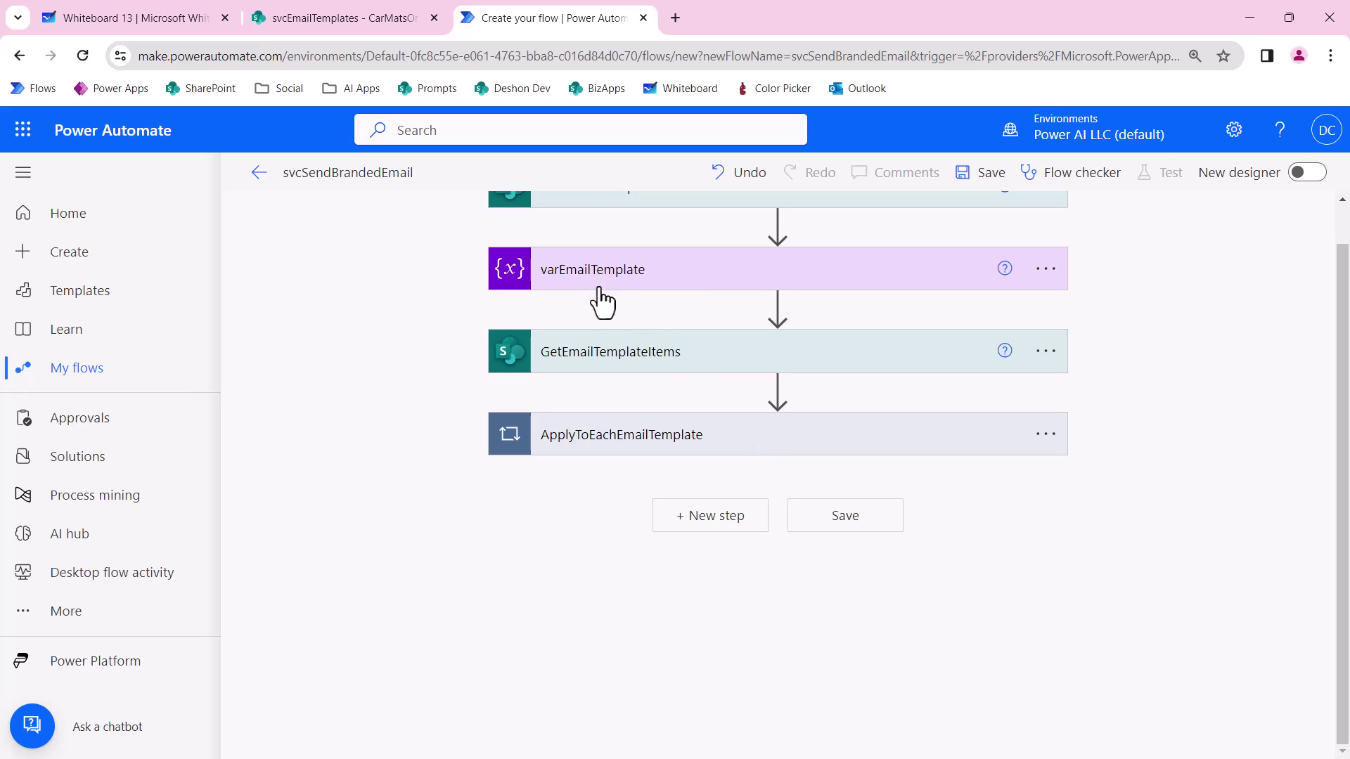
Add an Outlook Send an email (V2) action after the loop and start on its To field.
{"action": "left_click", "coordinate": [727, 528]}
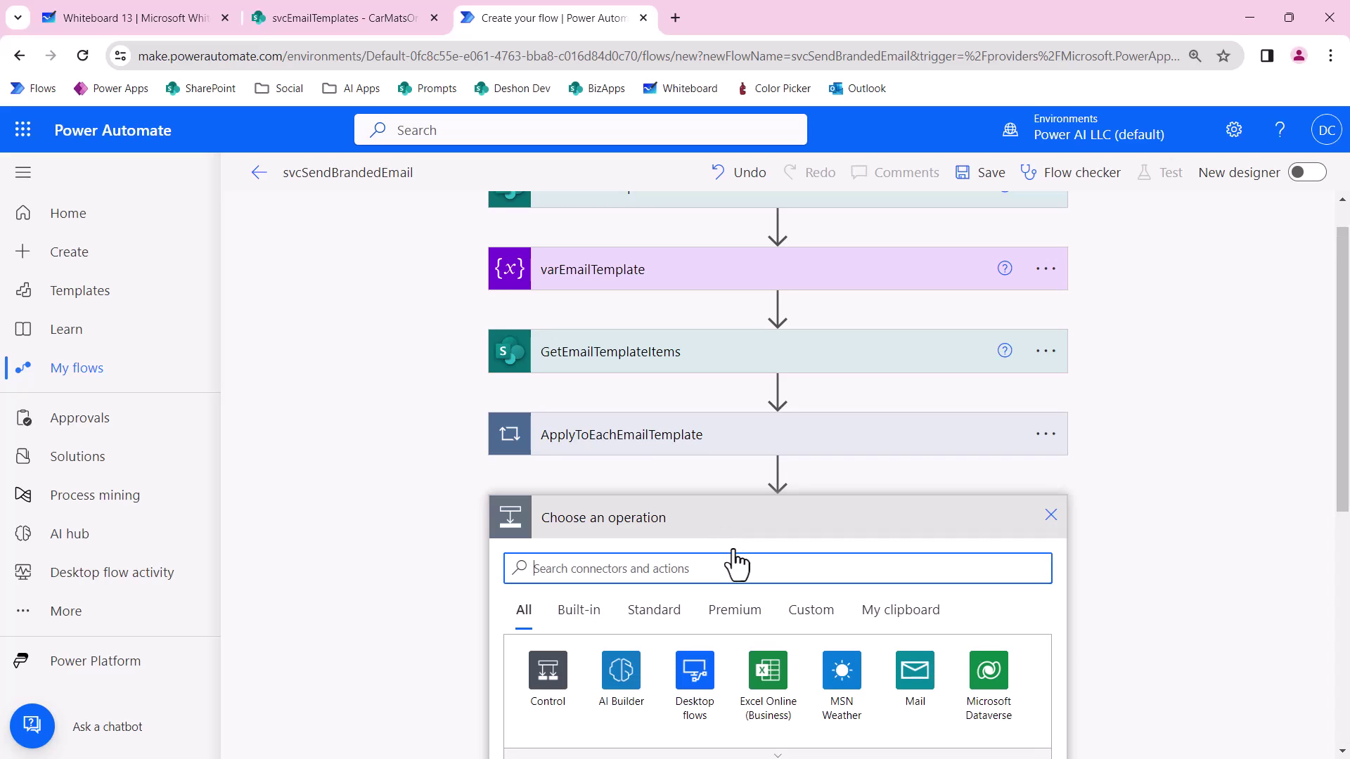
{"action": "type", "text": "send email"}
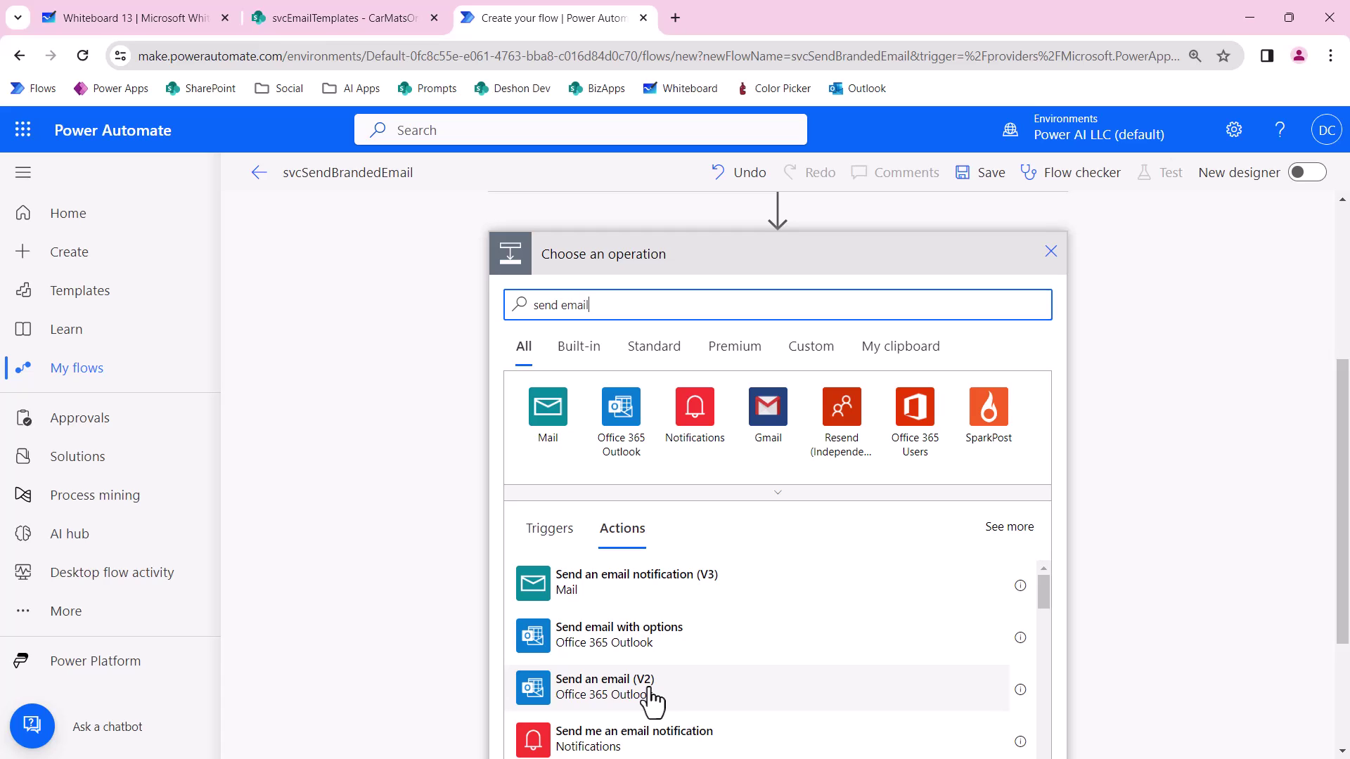
{"action": "left_click", "coordinate": [658, 701]}
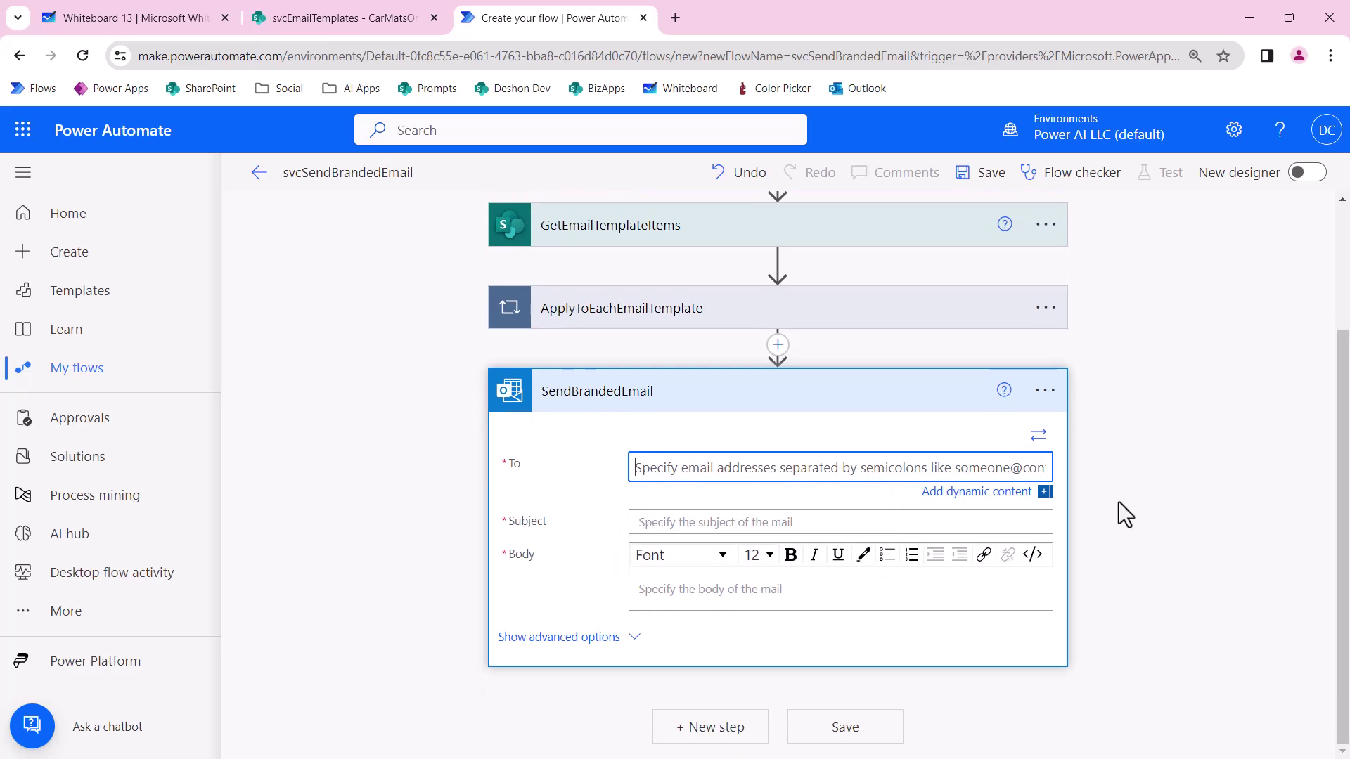
{"action": "left_click", "coordinate": [952, 474]}
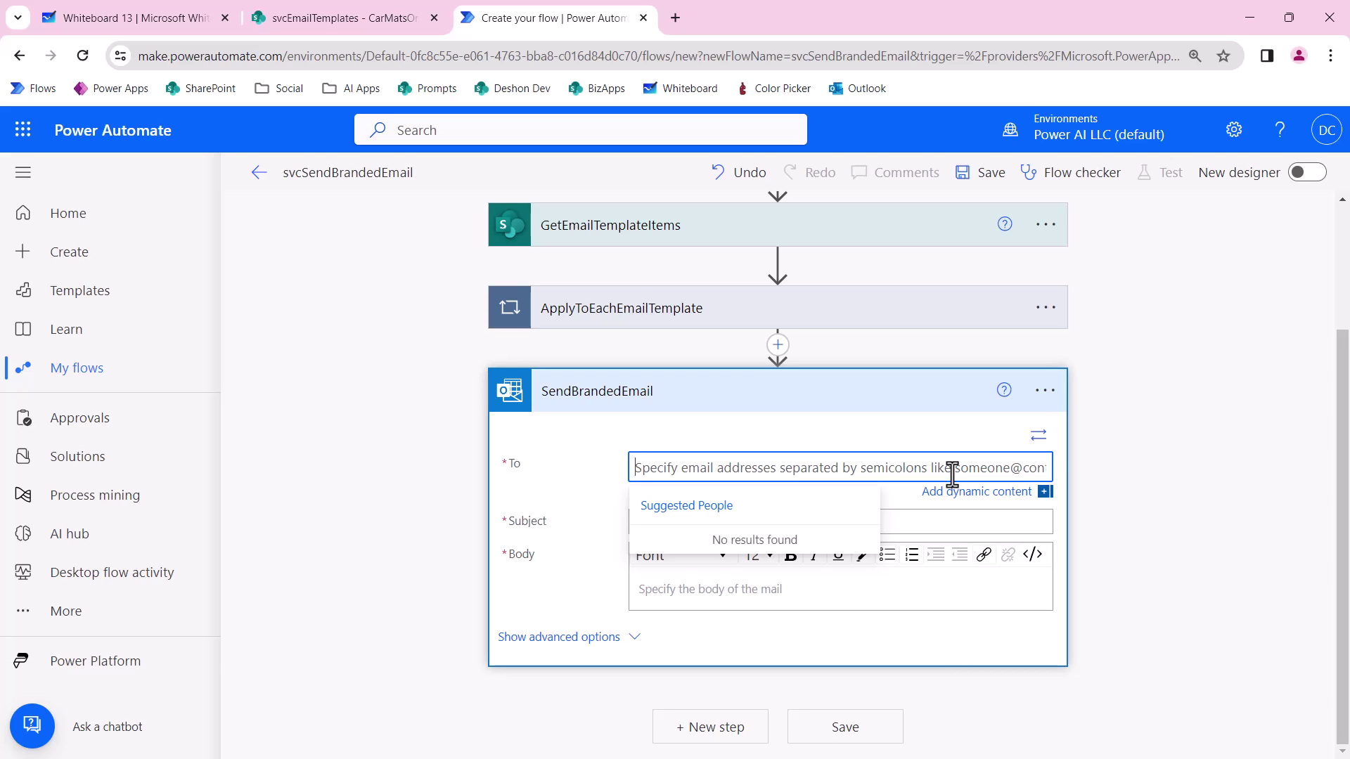
{"action": "scroll", "coordinate": [919, 428], "scroll_direction": "up", "scroll_amount": 3}
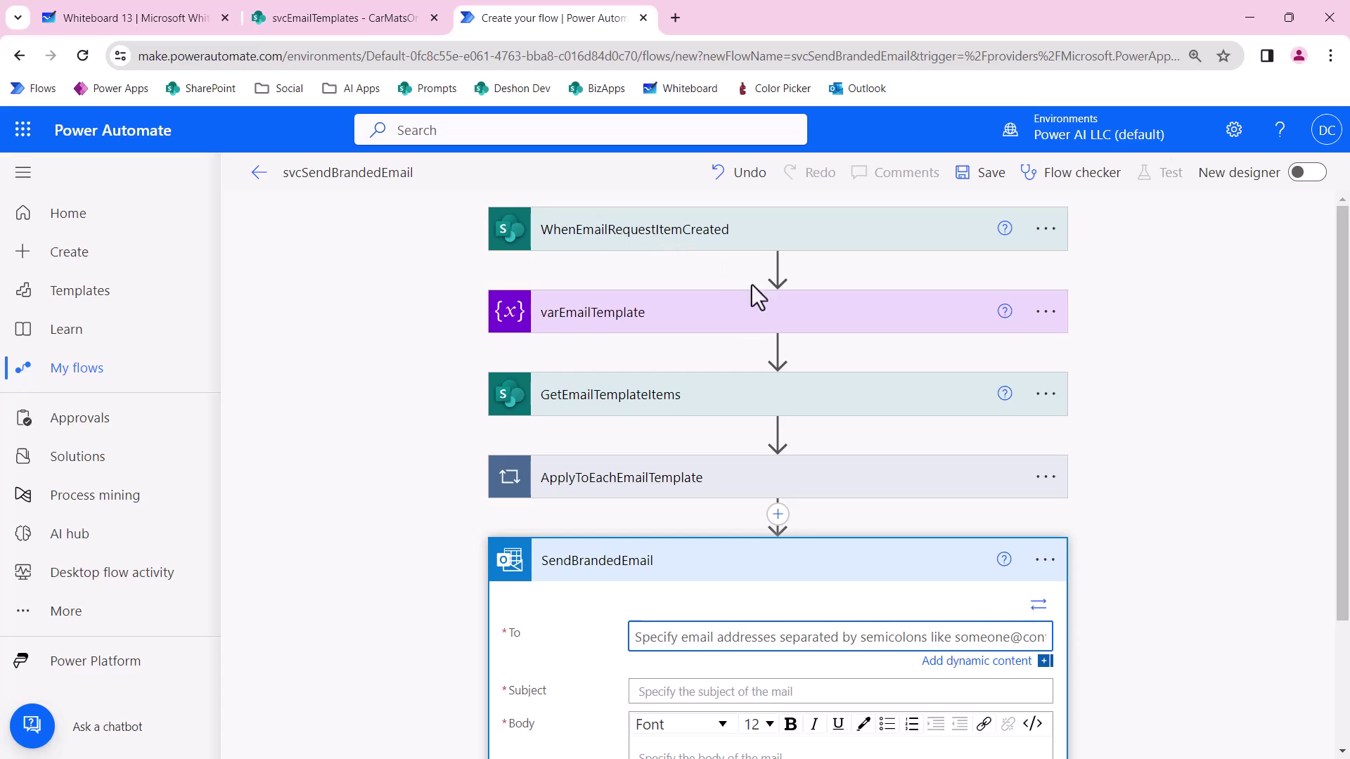
{"action": "scroll", "coordinate": [750, 304], "scroll_direction": "down", "scroll_amount": 3}
Set the email's To field to the request's To Address from WhenEmailRequestItemCreated.
{"action": "left_click", "coordinate": [663, 464]}
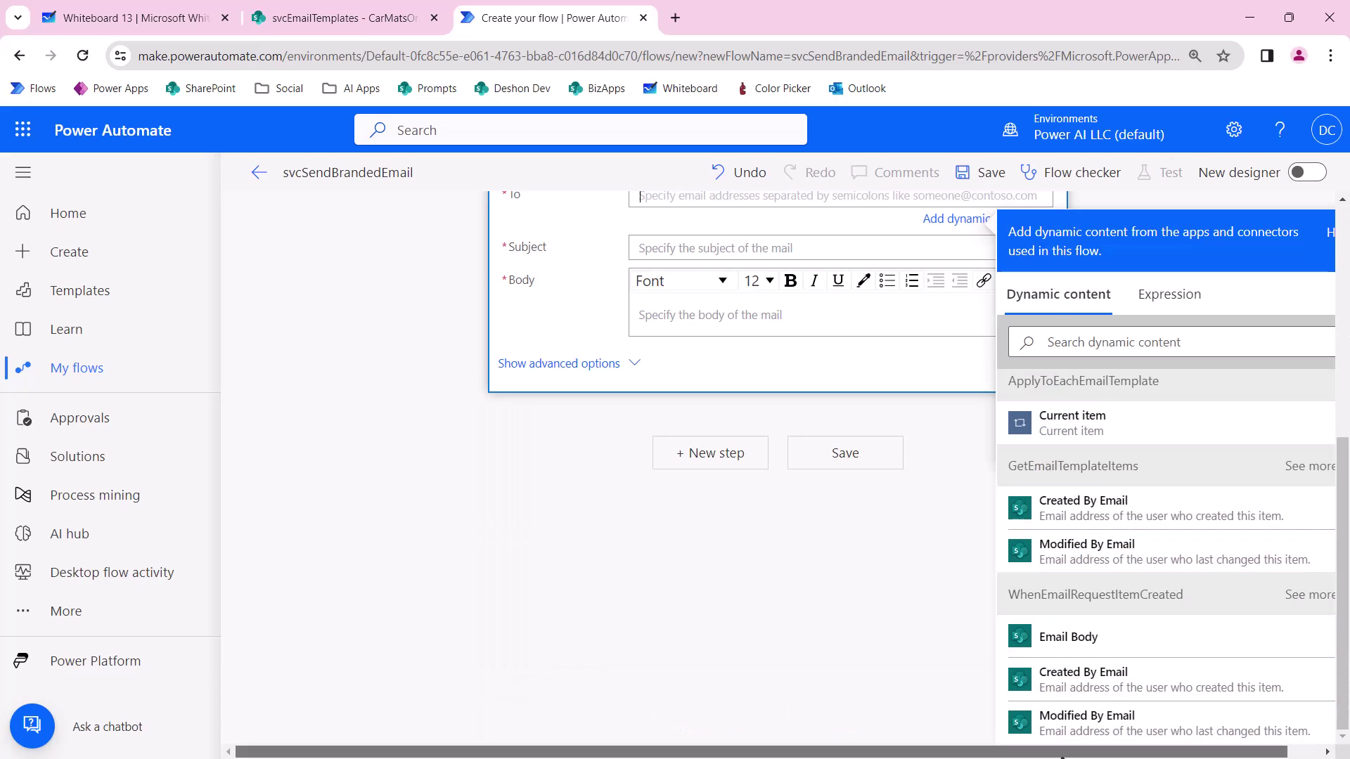
{"action": "left_click_drag", "start_coordinate": [1195, 754], "coordinate": [1230, 755]}
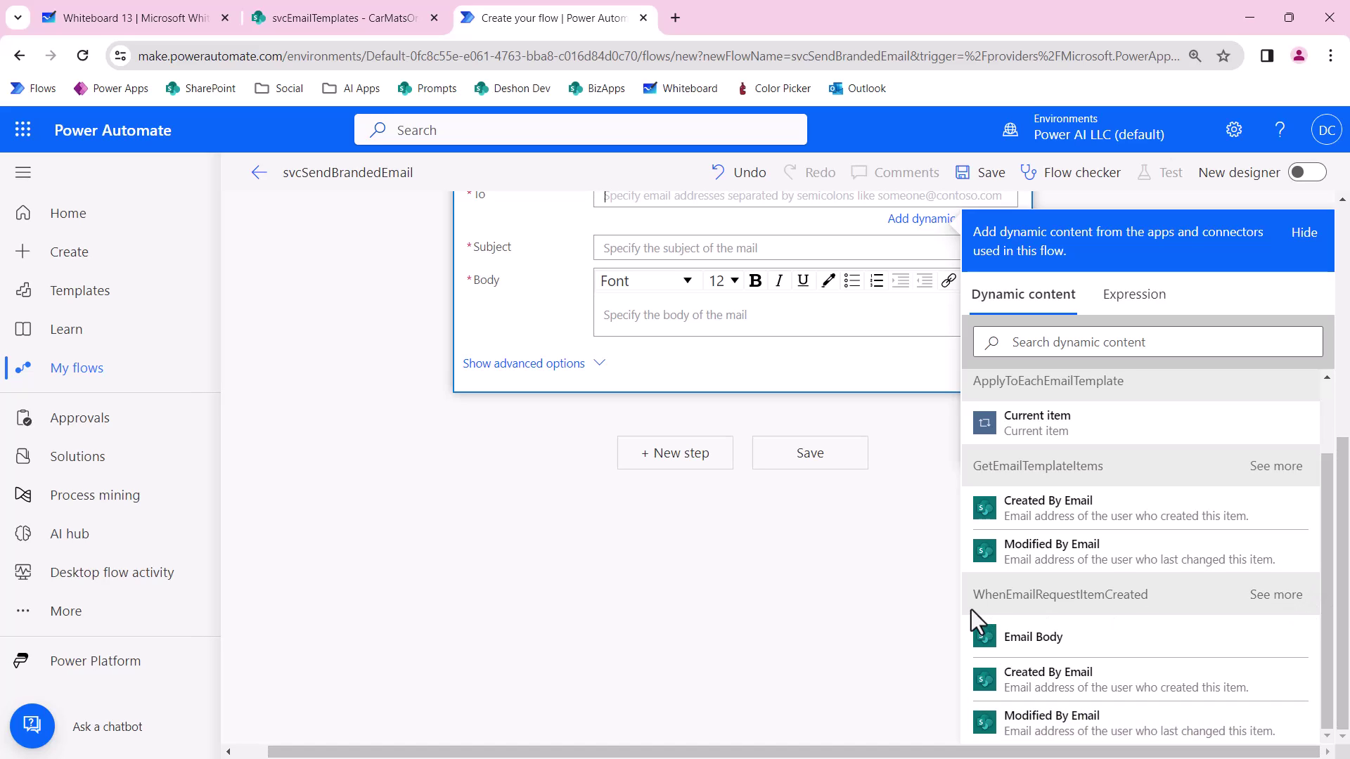
{"action": "left_click", "coordinate": [1272, 605]}
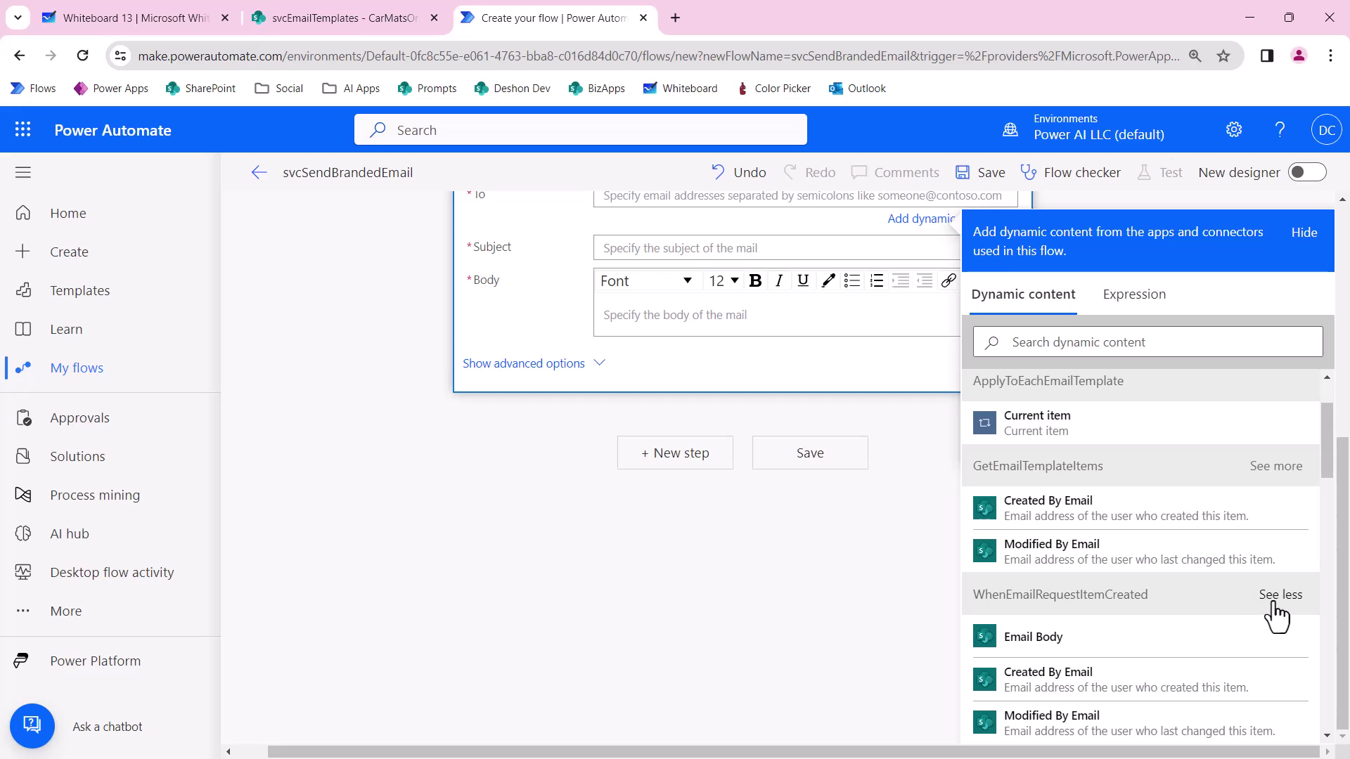
{"action": "scroll", "coordinate": [1270, 613], "scroll_direction": "down", "scroll_amount": 3}
{"action": "scroll", "coordinate": [1273, 625], "scroll_direction": "down", "scroll_amount": 10}
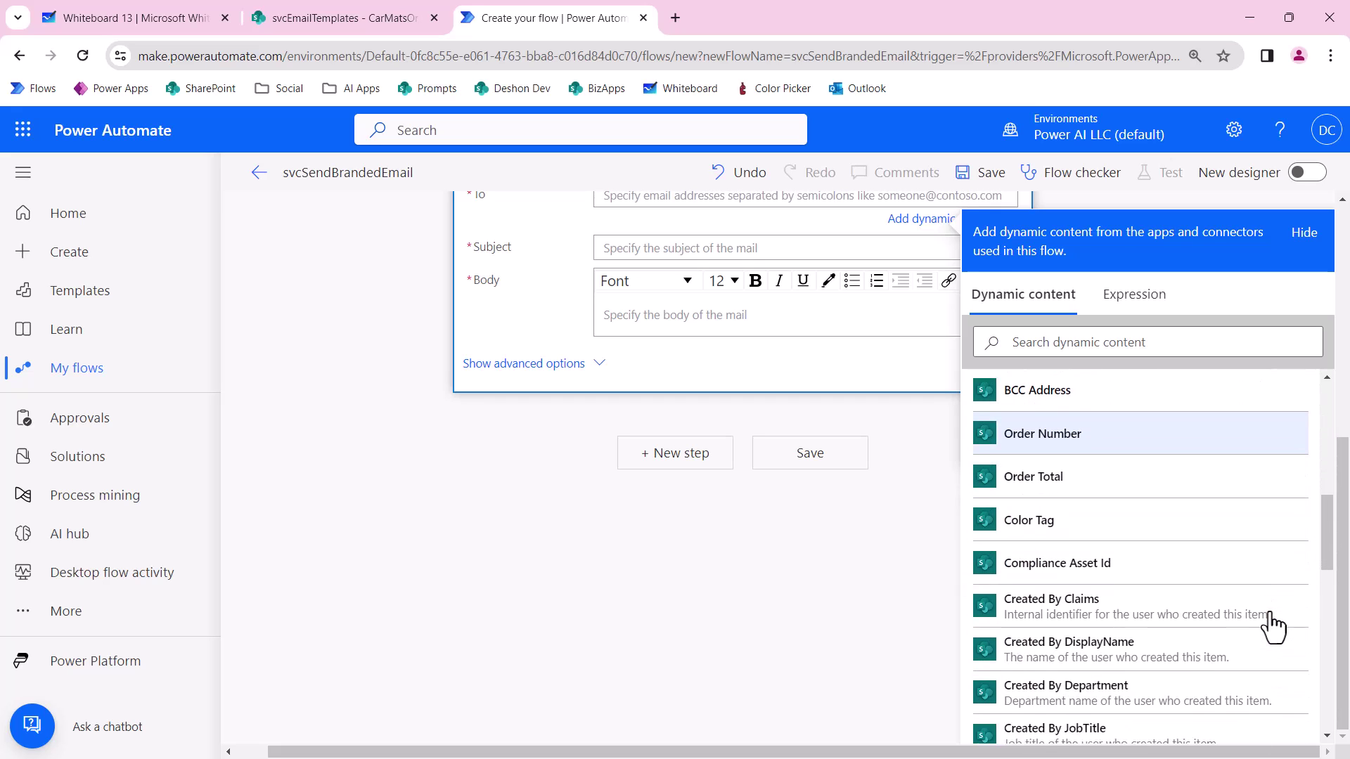
{"action": "scroll", "coordinate": [1272, 626], "scroll_direction": "down", "scroll_amount": 4}
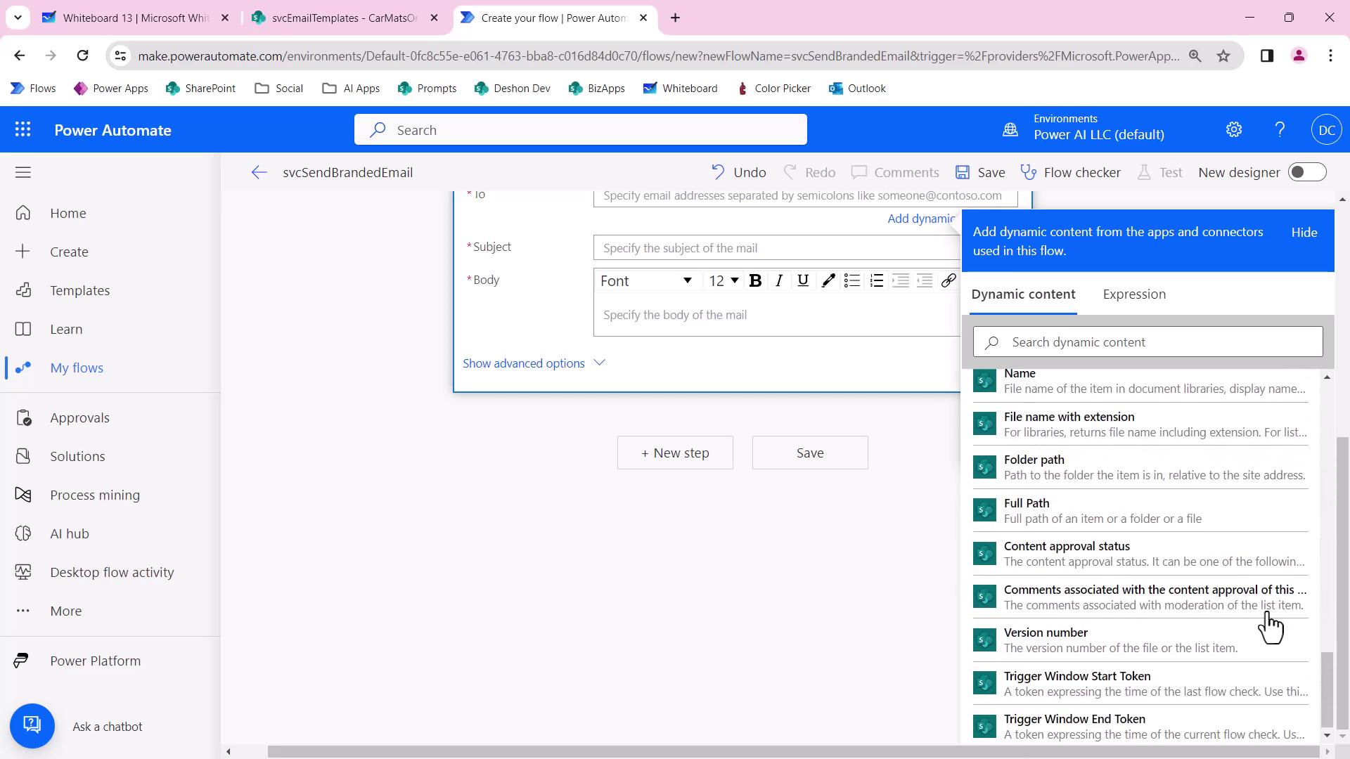
{"action": "scroll", "coordinate": [1200, 602], "scroll_direction": "up", "scroll_amount": 2}
{"action": "scroll", "coordinate": [1200, 602], "scroll_direction": "up", "scroll_amount": 10}
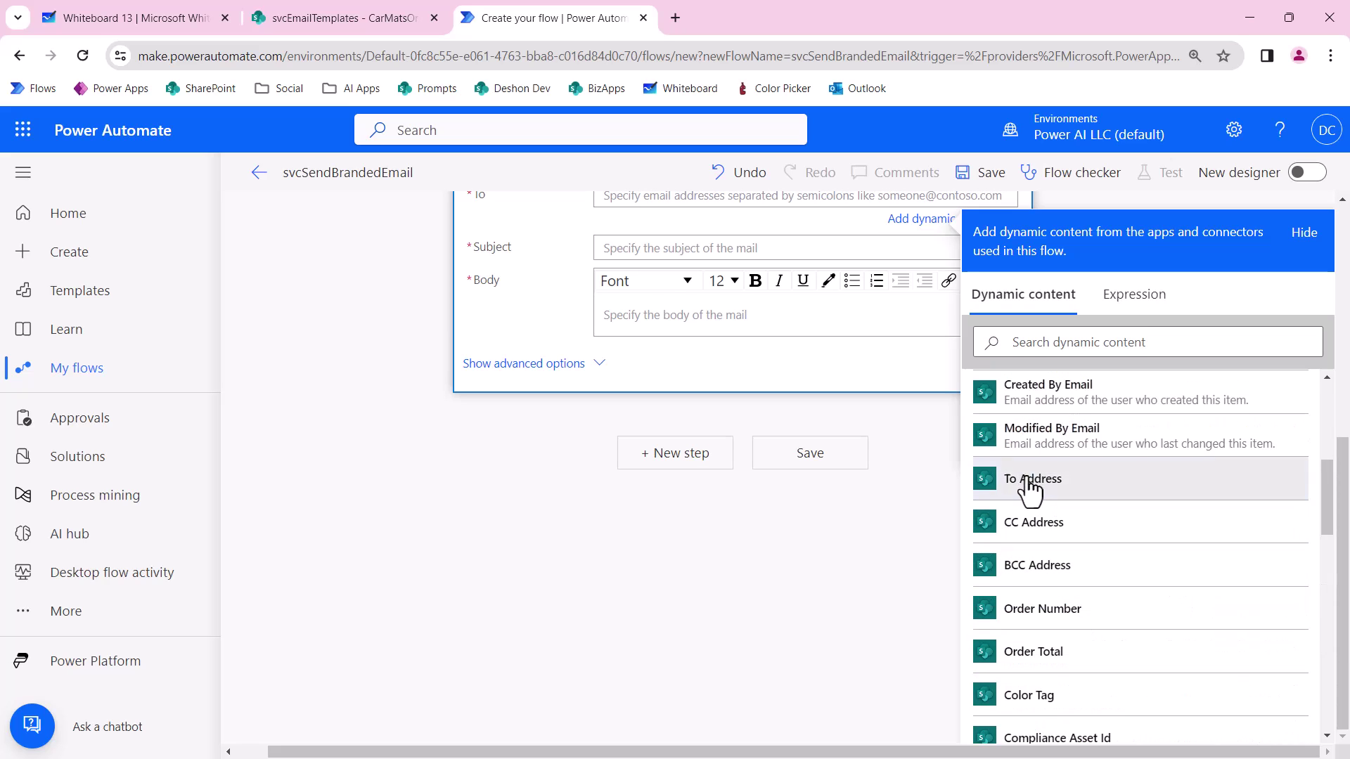
{"action": "left_click", "coordinate": [1030, 484]}
Enter 'test test' as the email subject, fixing the misspelled word.
{"action": "left_click", "coordinate": [654, 253]}
{"action": "scroll", "coordinate": [1208, 671], "scroll_direction": "down", "scroll_amount": 15}
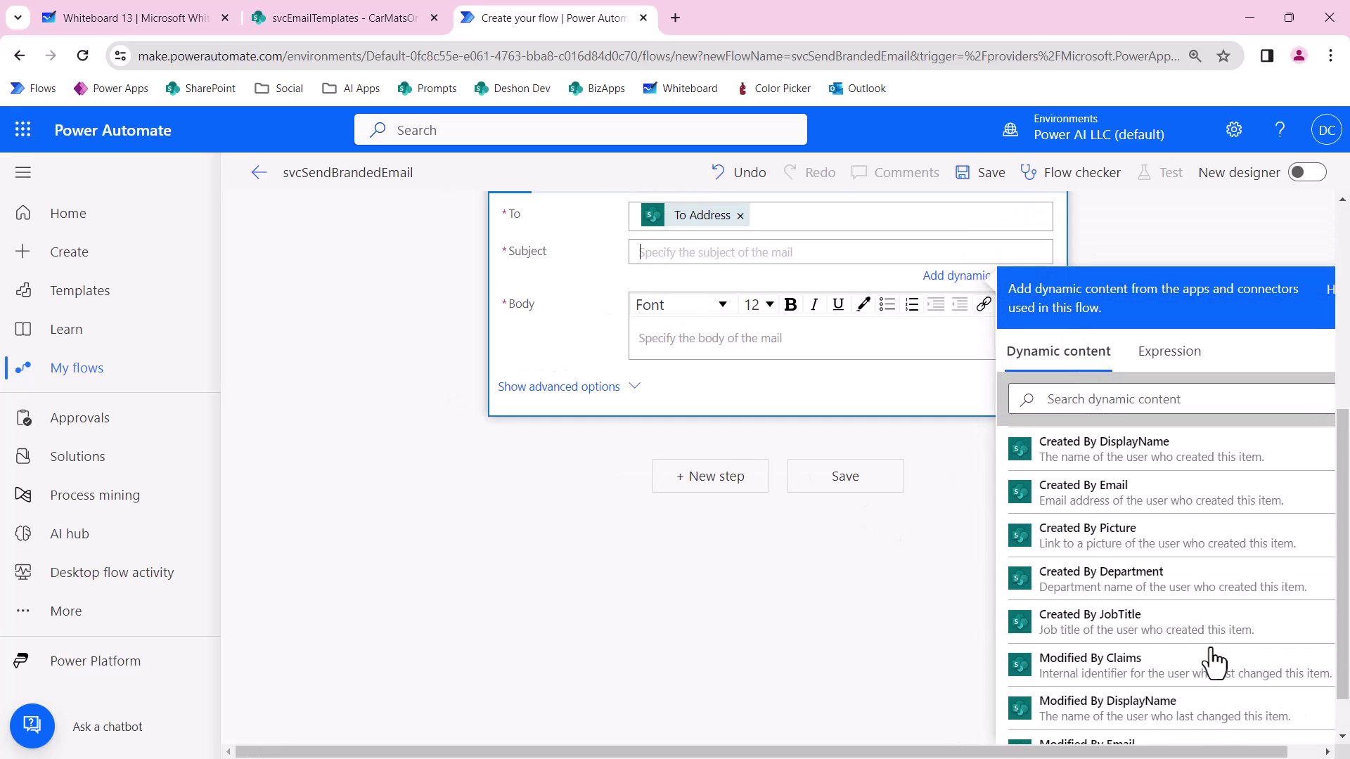
{"action": "scroll", "coordinate": [1215, 650], "scroll_direction": "up", "scroll_amount": 15}
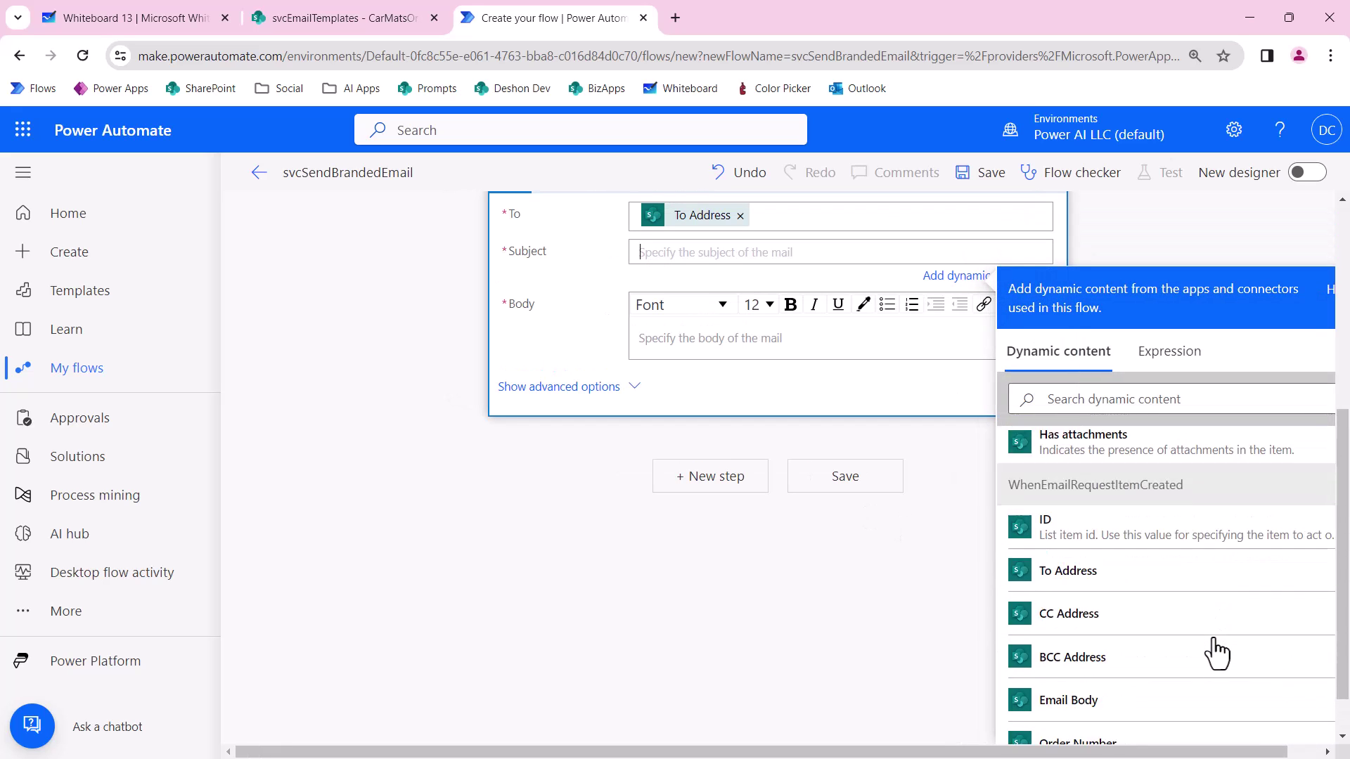
{"action": "left_click", "coordinate": [662, 252]}
{"action": "type", "text": "test tets"}
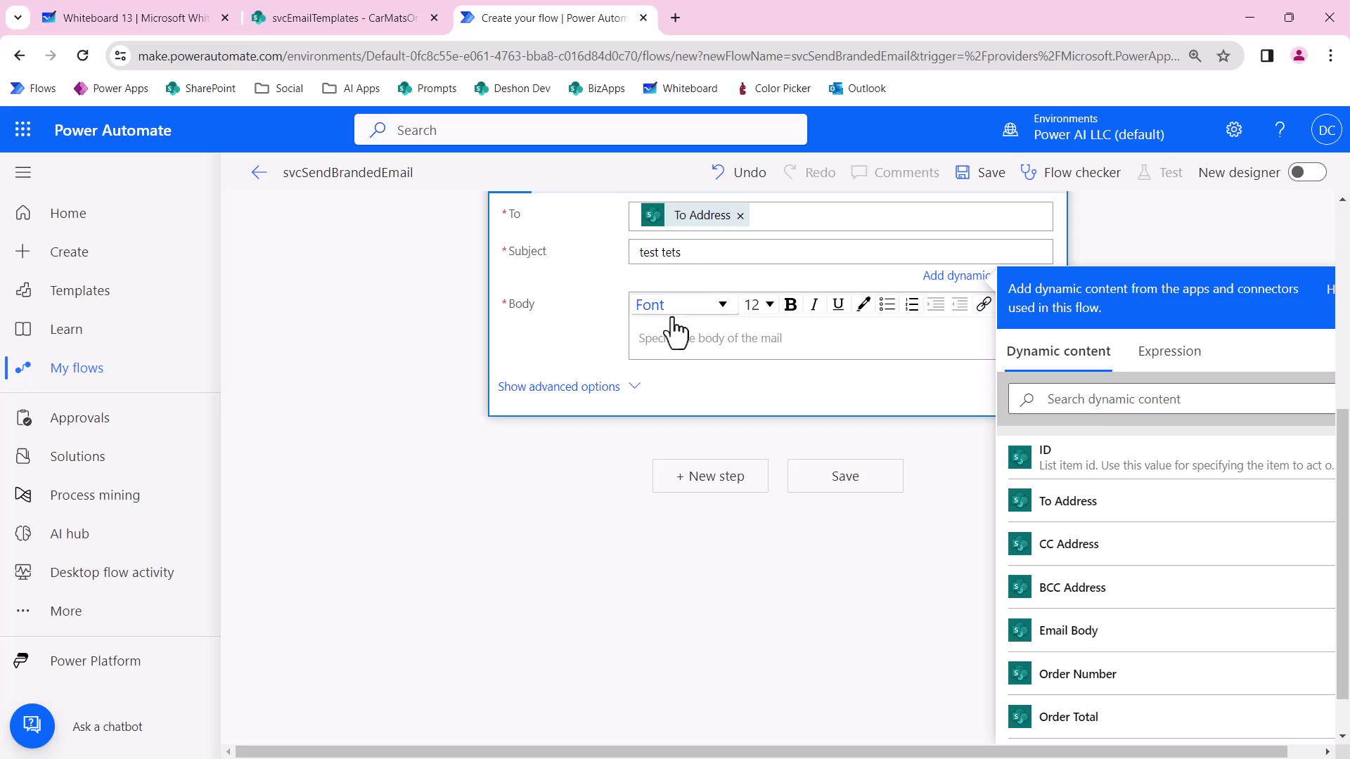
{"action": "double_click", "coordinate": [671, 251]}
{"action": "type", "text": "test"}
Insert varEmailTemplate as the email body.
{"action": "left_click", "coordinate": [649, 336]}
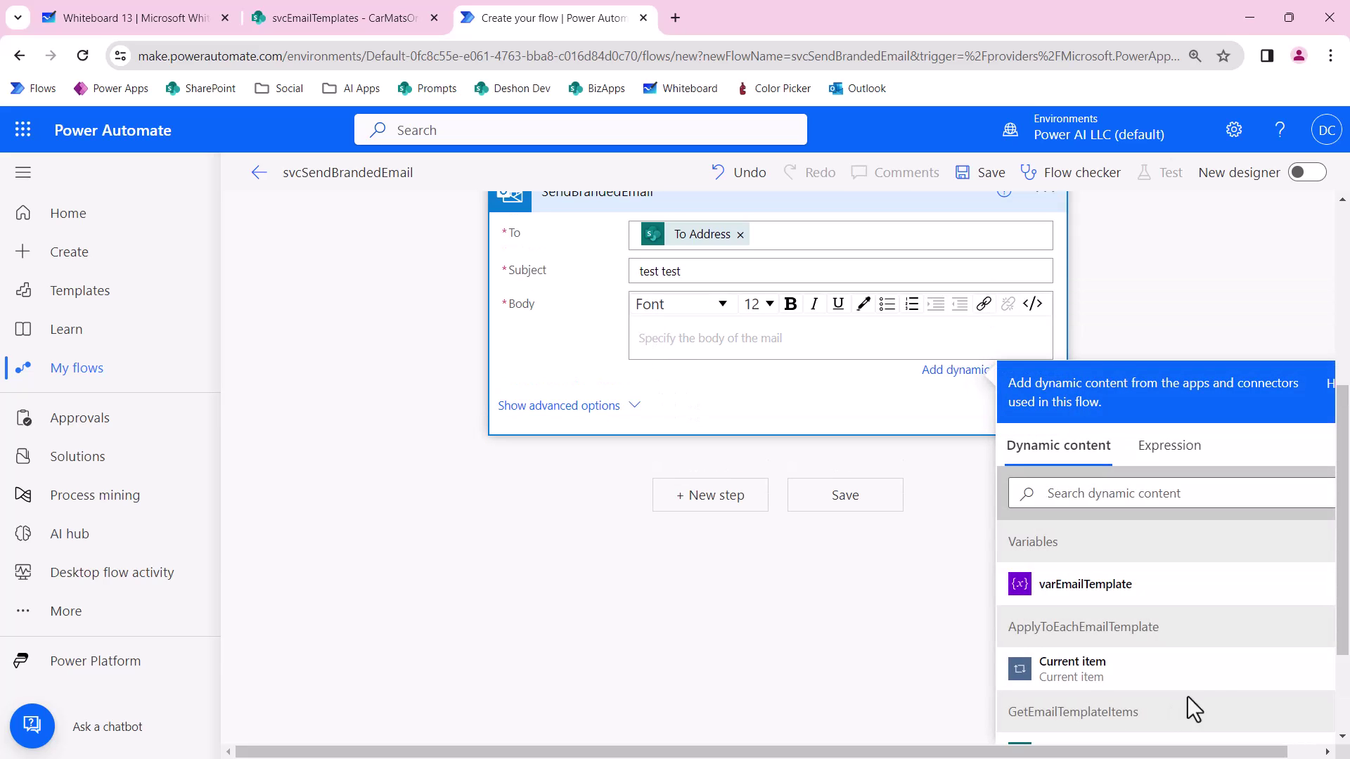
{"action": "left_click", "coordinate": [1079, 588]}
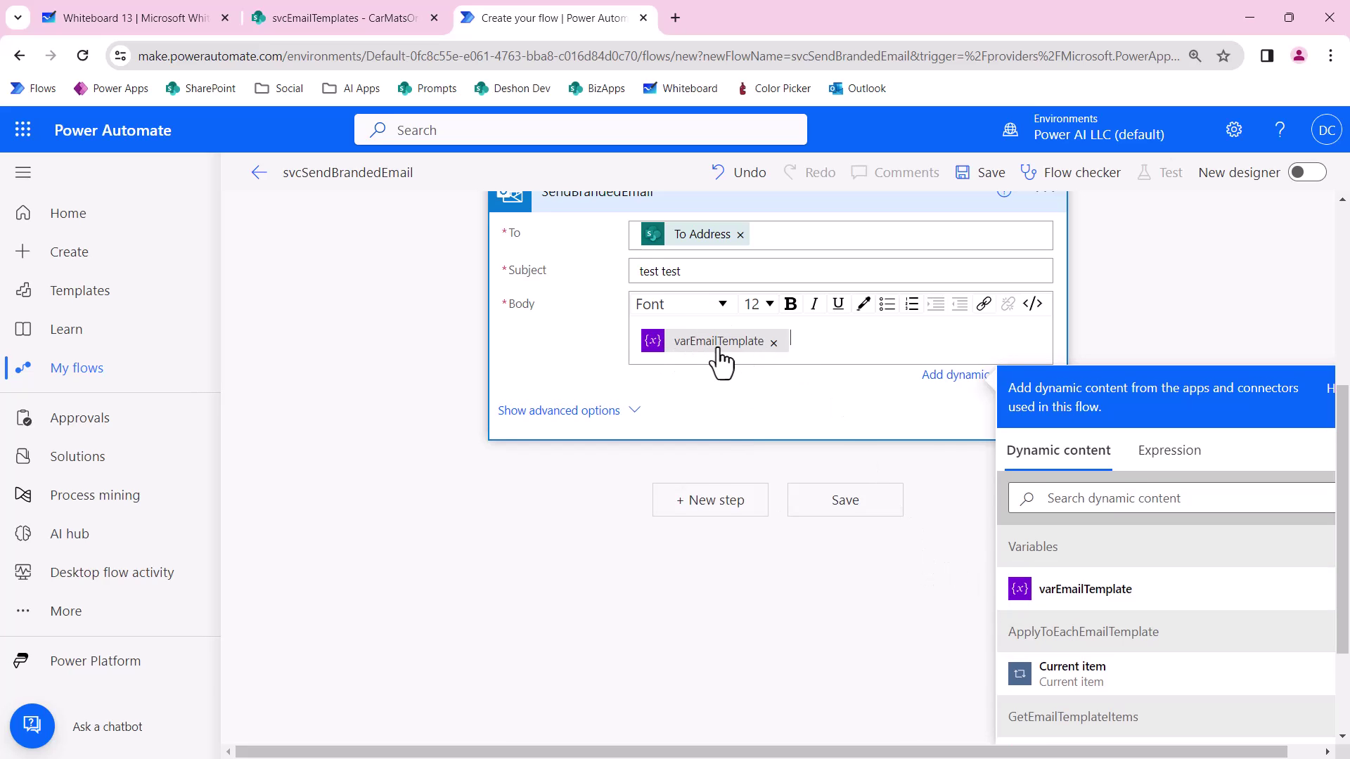
{"action": "scroll", "coordinate": [792, 386], "scroll_direction": "up", "scroll_amount": 2}
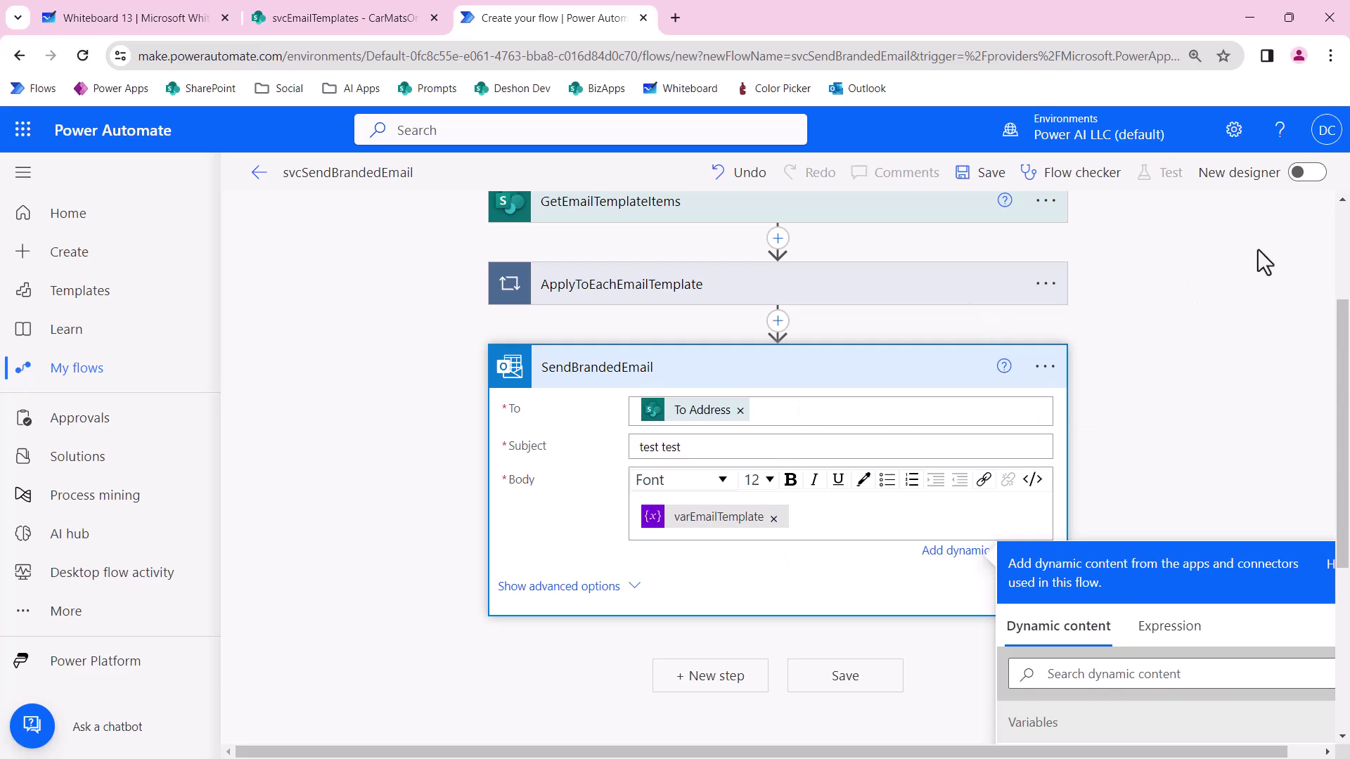
Save the flow and open the svcEmailRequests list from the SharePoint site contents.
{"action": "left_click", "coordinate": [986, 177]}
{"action": "left_click", "coordinate": [373, 15]}
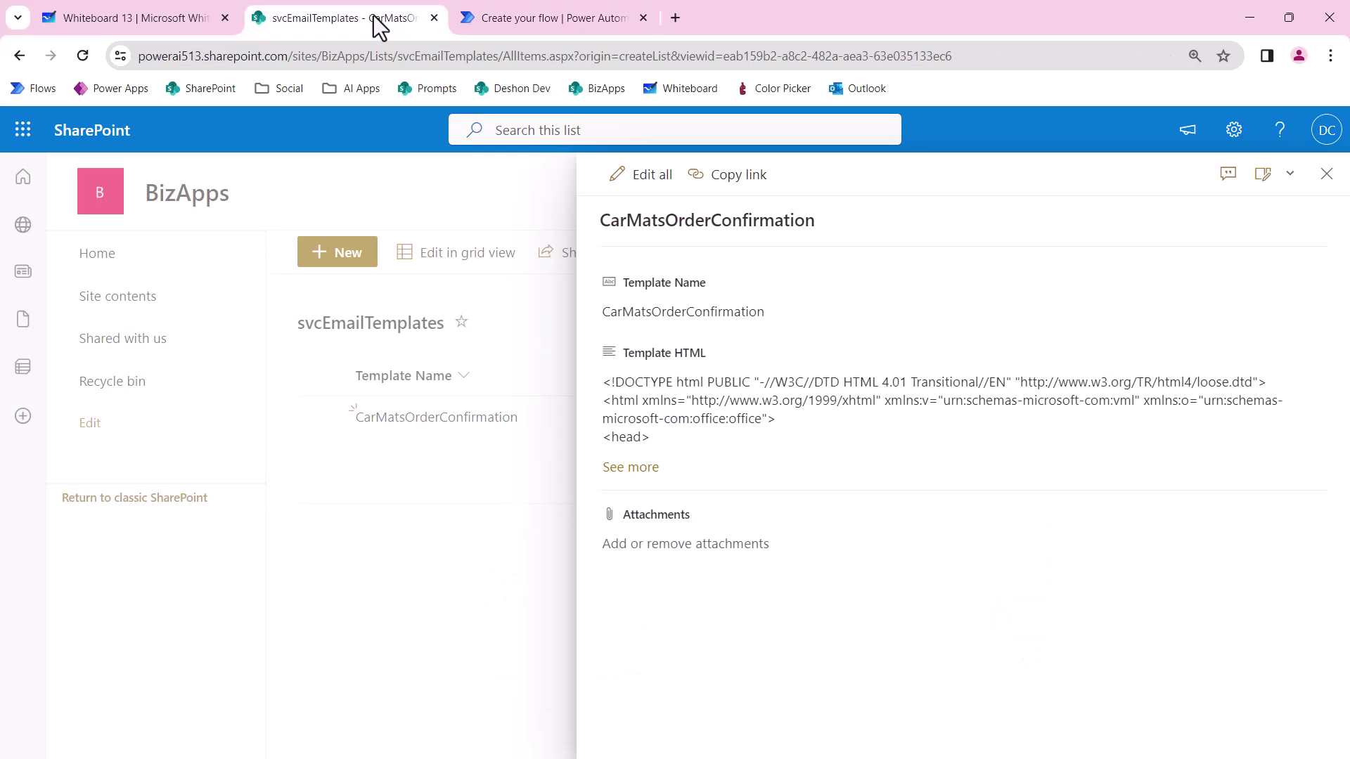
{"action": "left_click", "coordinate": [123, 301]}
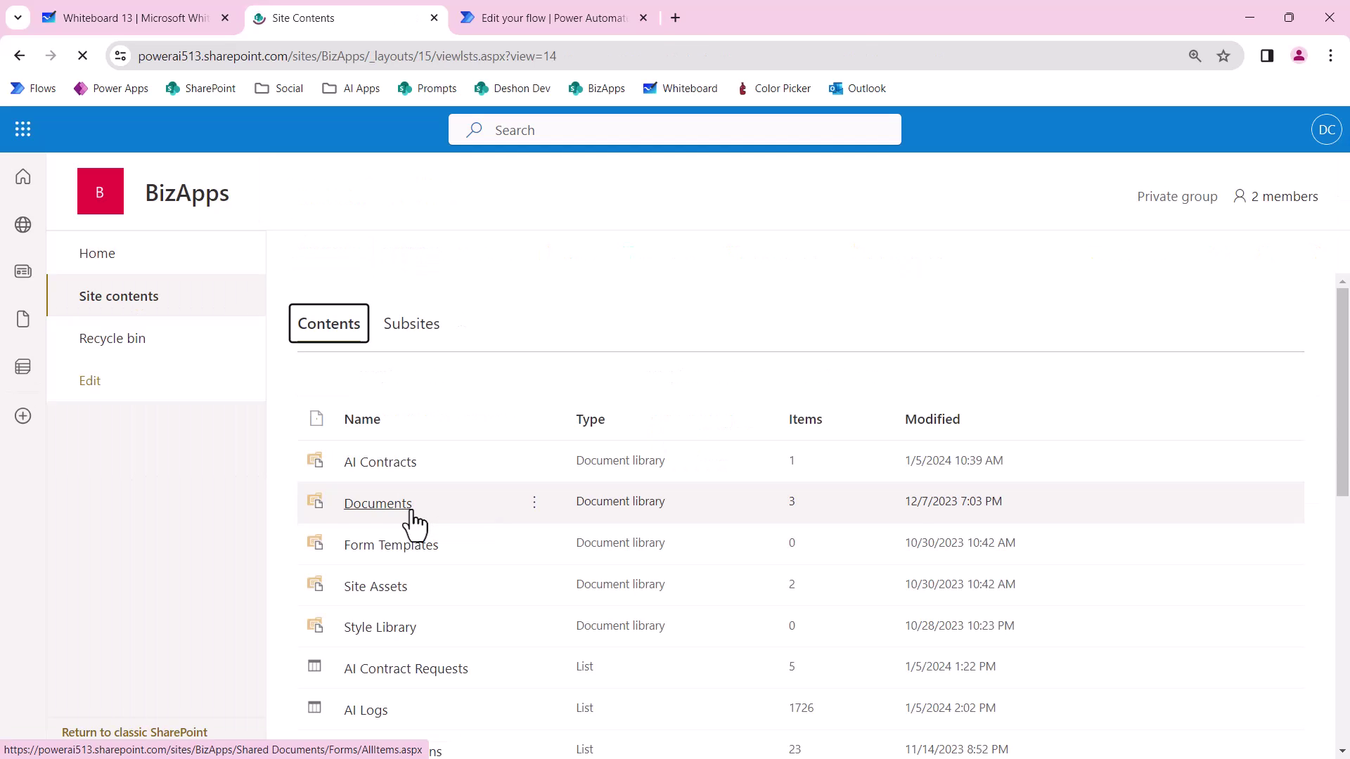
{"action": "scroll", "coordinate": [413, 520], "scroll_direction": "down", "scroll_amount": 5}
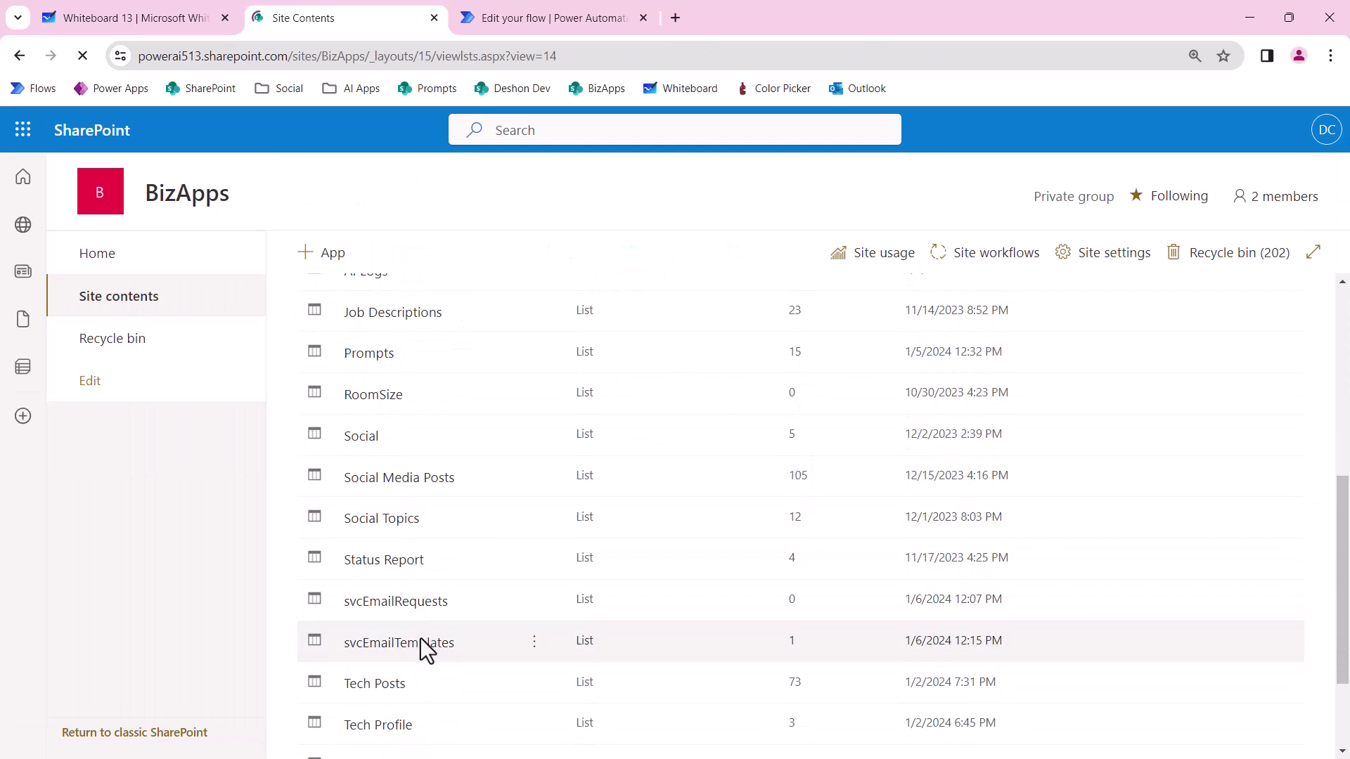
{"action": "left_click", "coordinate": [396, 601]}
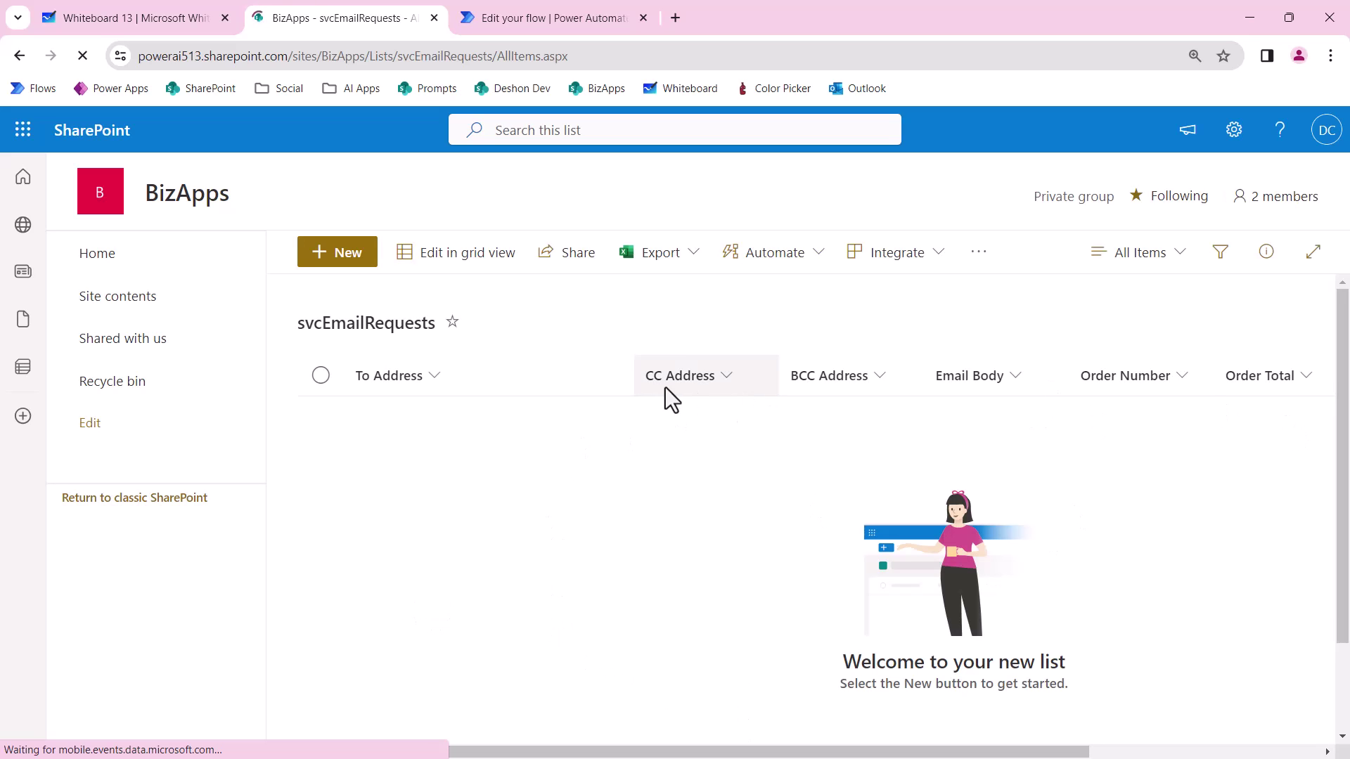
Add a single line of text column named 'Subject' after To Address.
{"action": "left_click", "coordinate": [428, 378]}
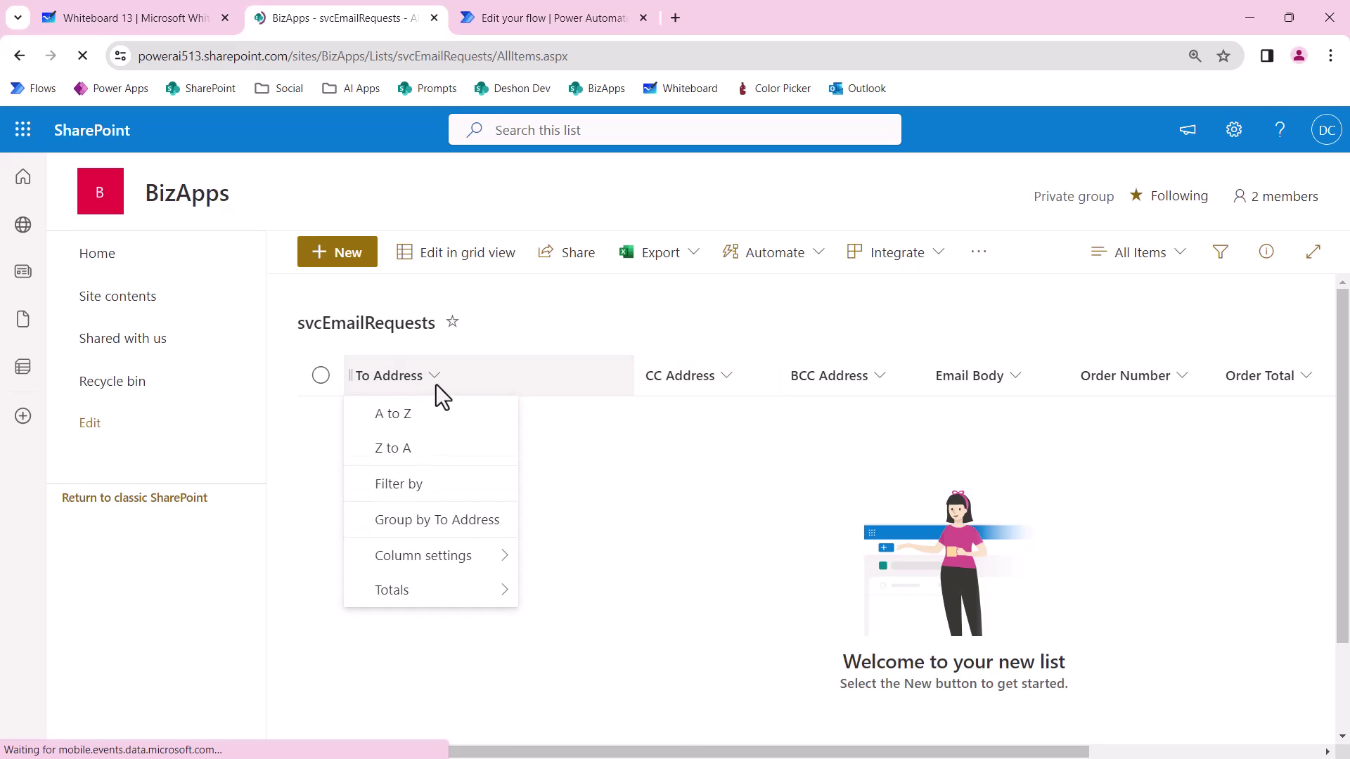
{"action": "mouse_move", "coordinate": [429, 577]}
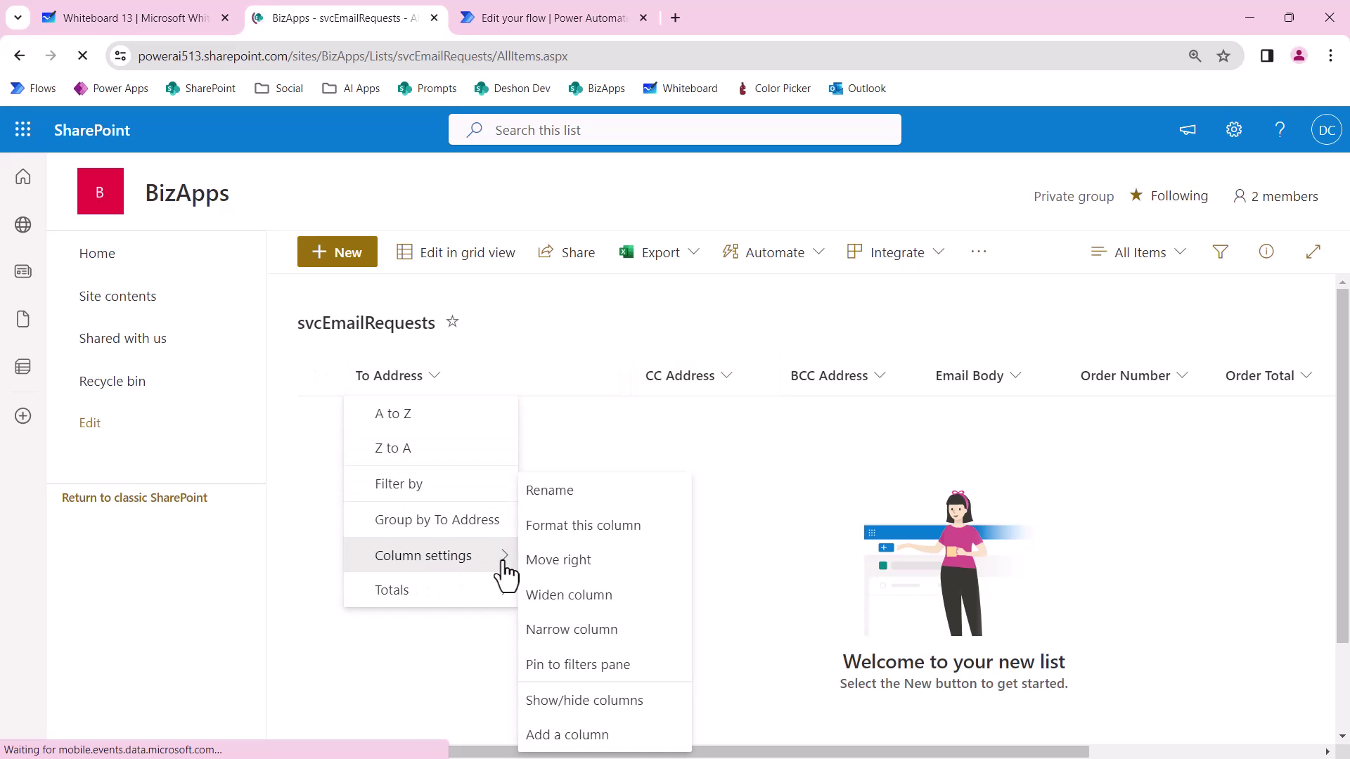
{"action": "left_click", "coordinate": [567, 736]}
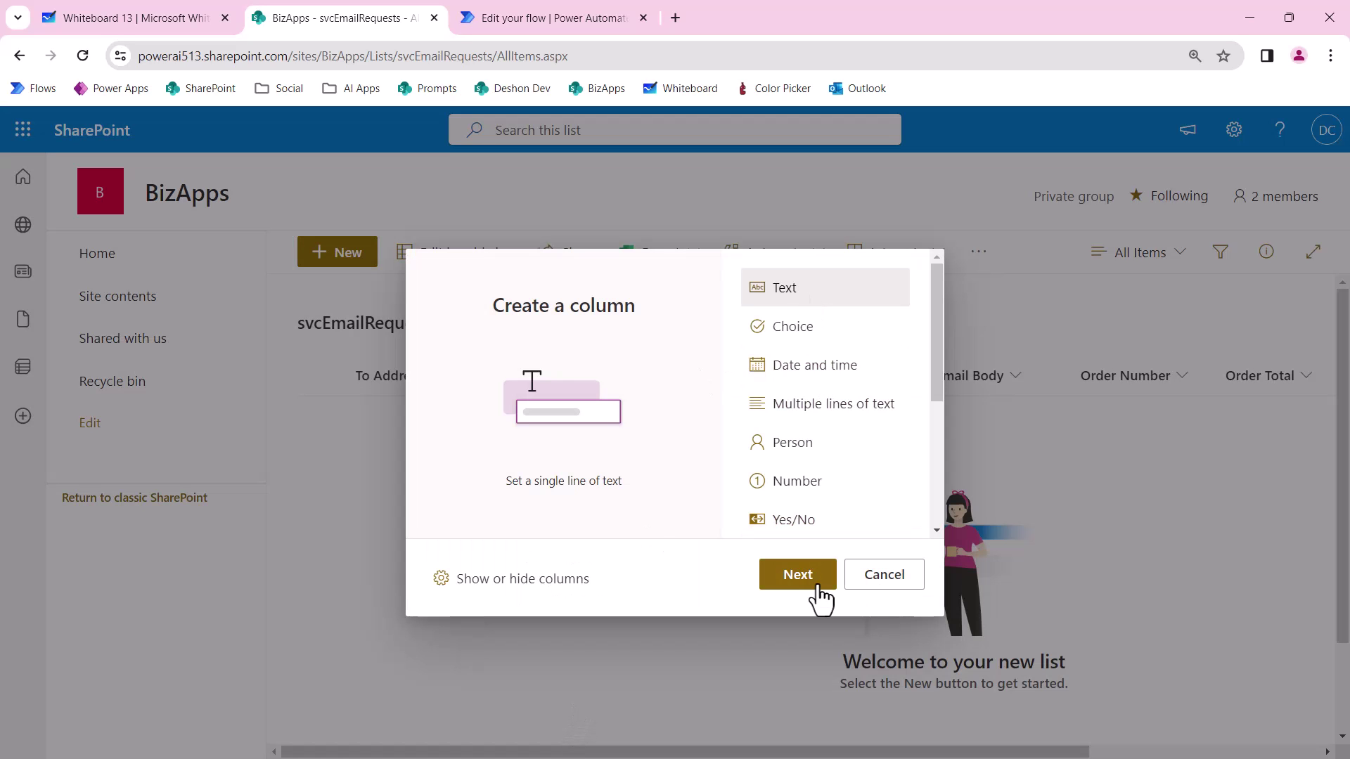
{"action": "left_click", "coordinate": [807, 582]}
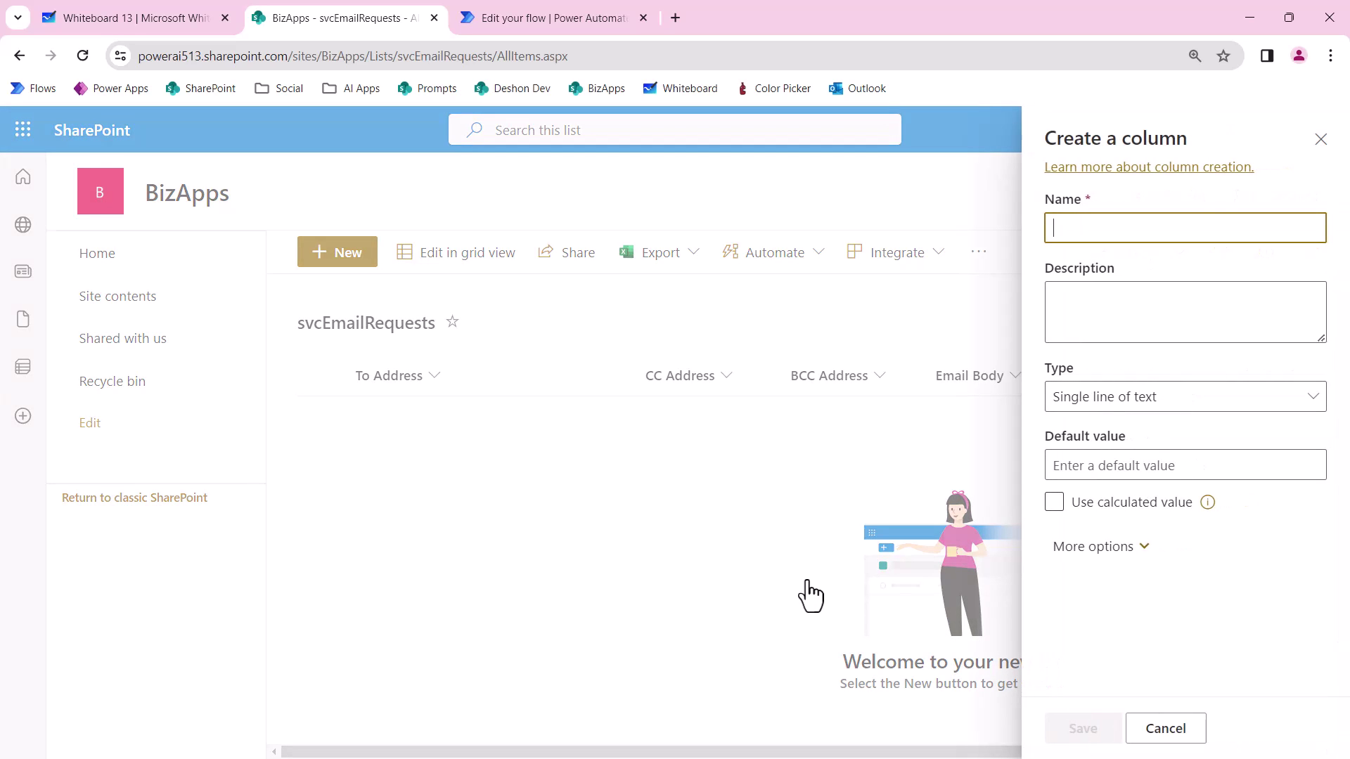
{"action": "type", "text": "Subject"}
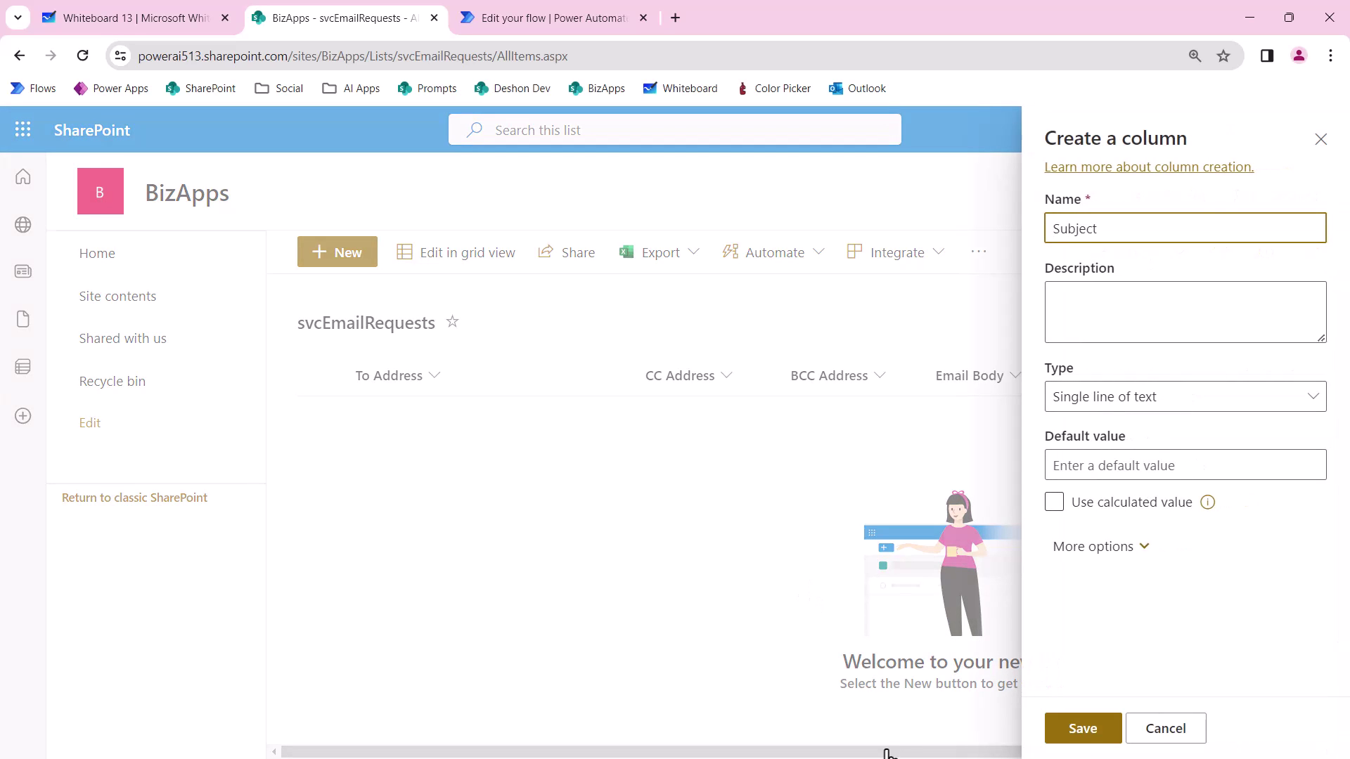
{"action": "left_click", "coordinate": [1093, 738]}
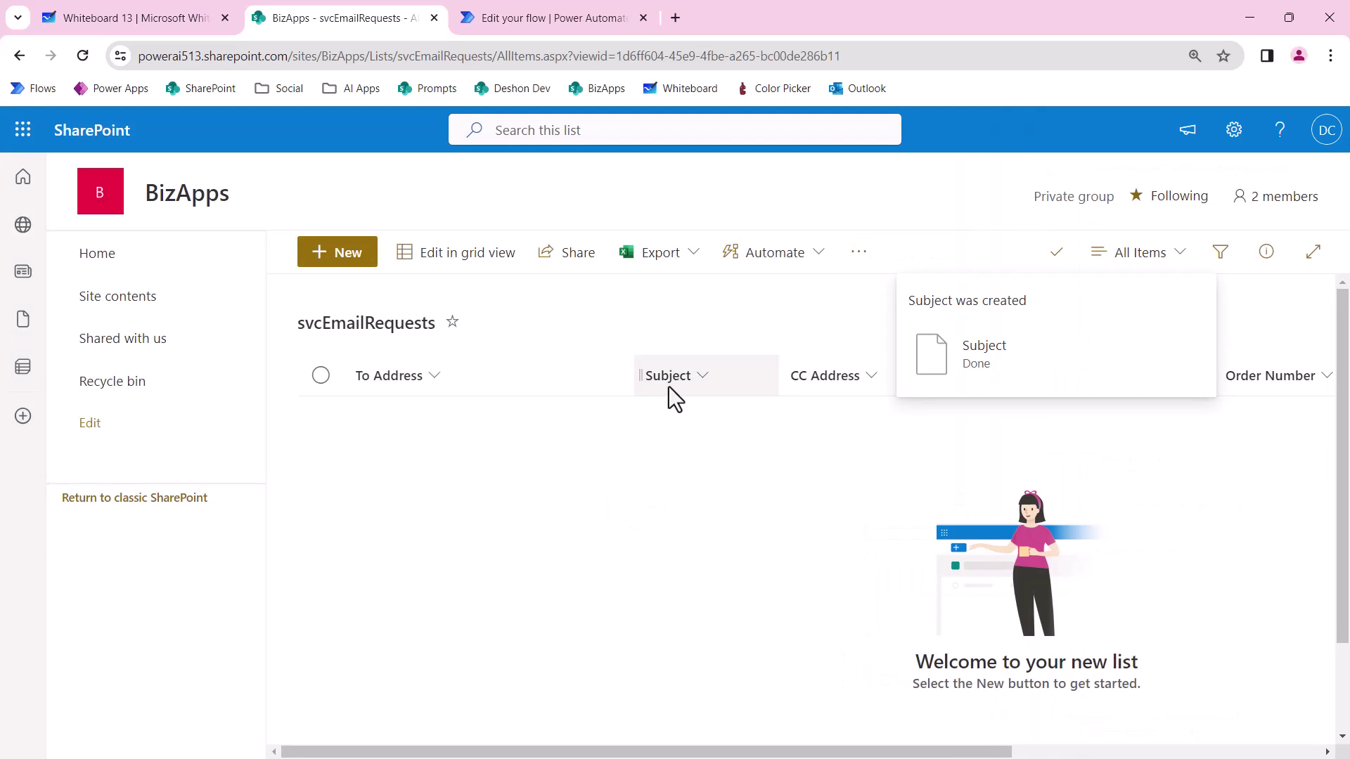
Leave the flow editor for svcSendBrandedEmail's details page, then return to the svcEmailRequests list.
{"action": "left_click", "coordinate": [535, 19]}
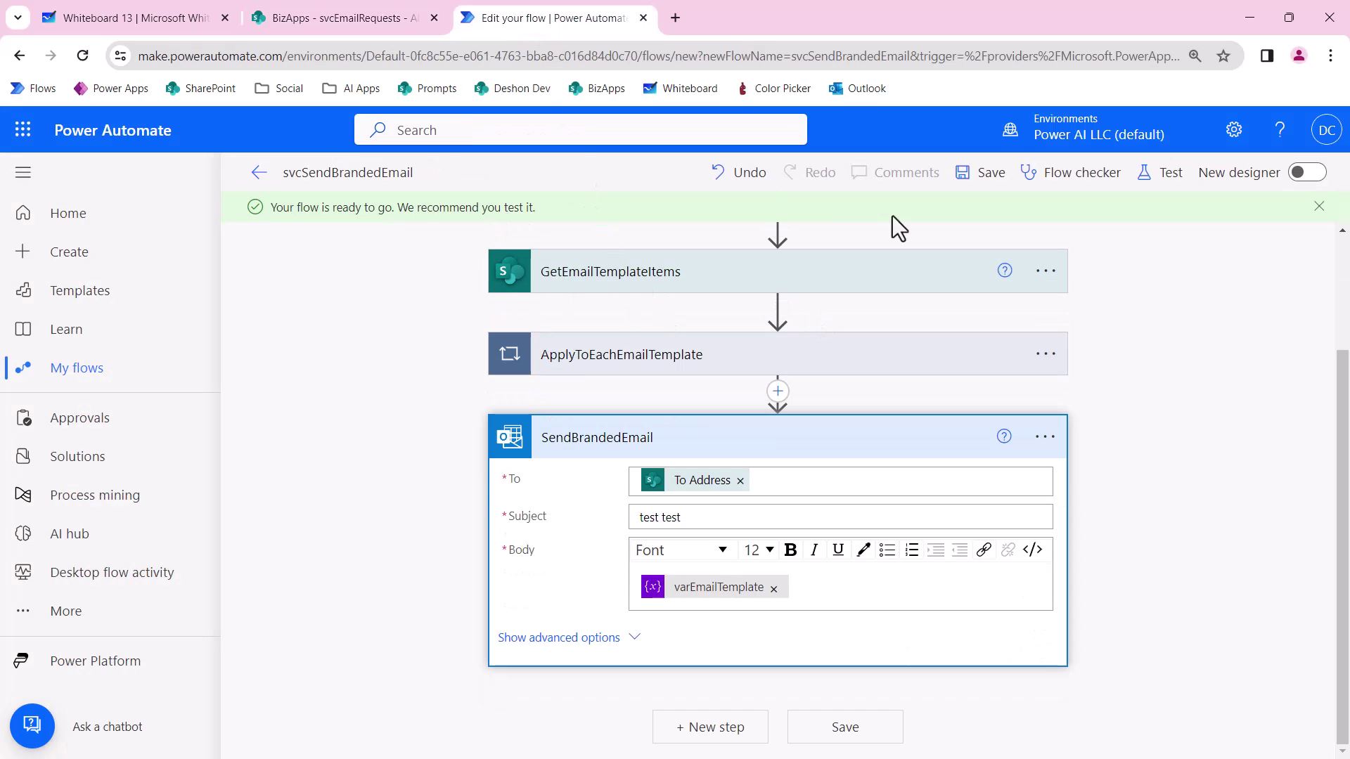
{"action": "left_click", "coordinate": [259, 173]}
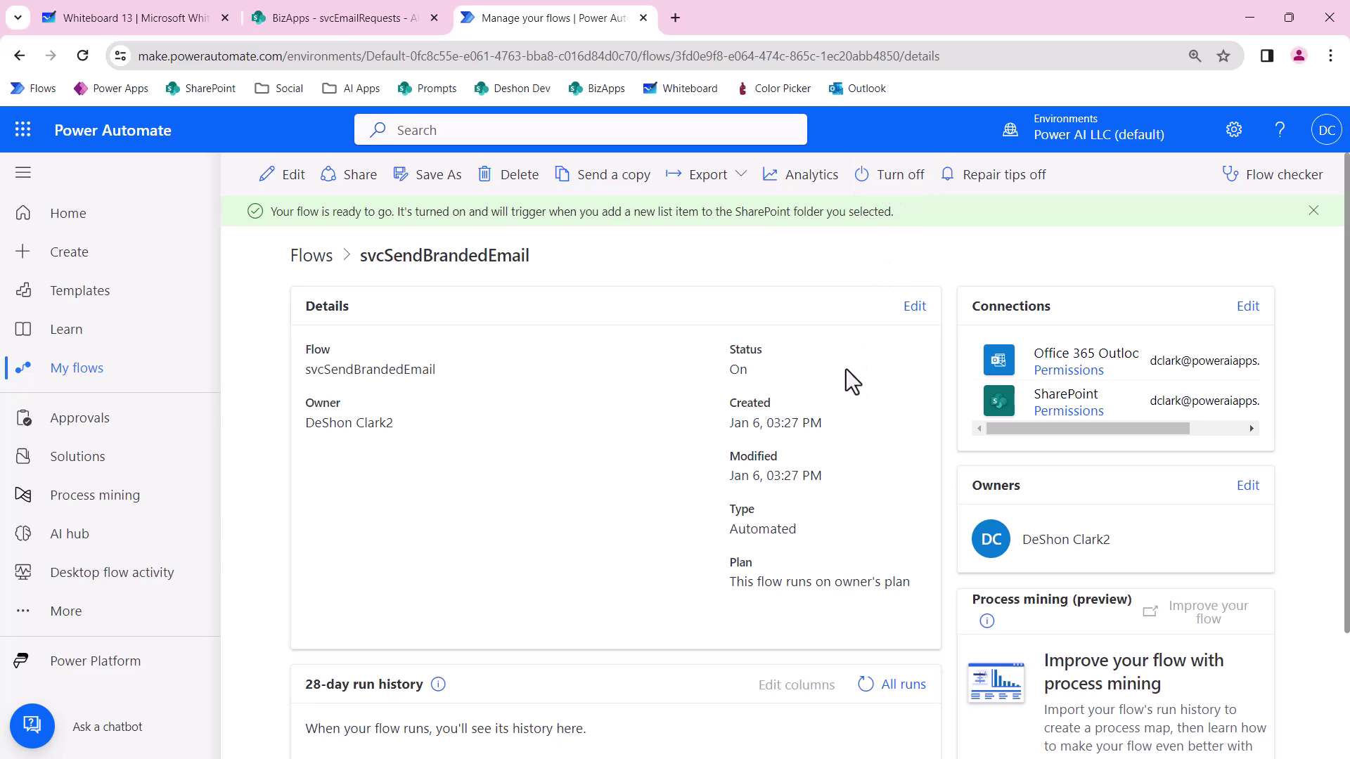
{"action": "left_click", "coordinate": [319, 14]}
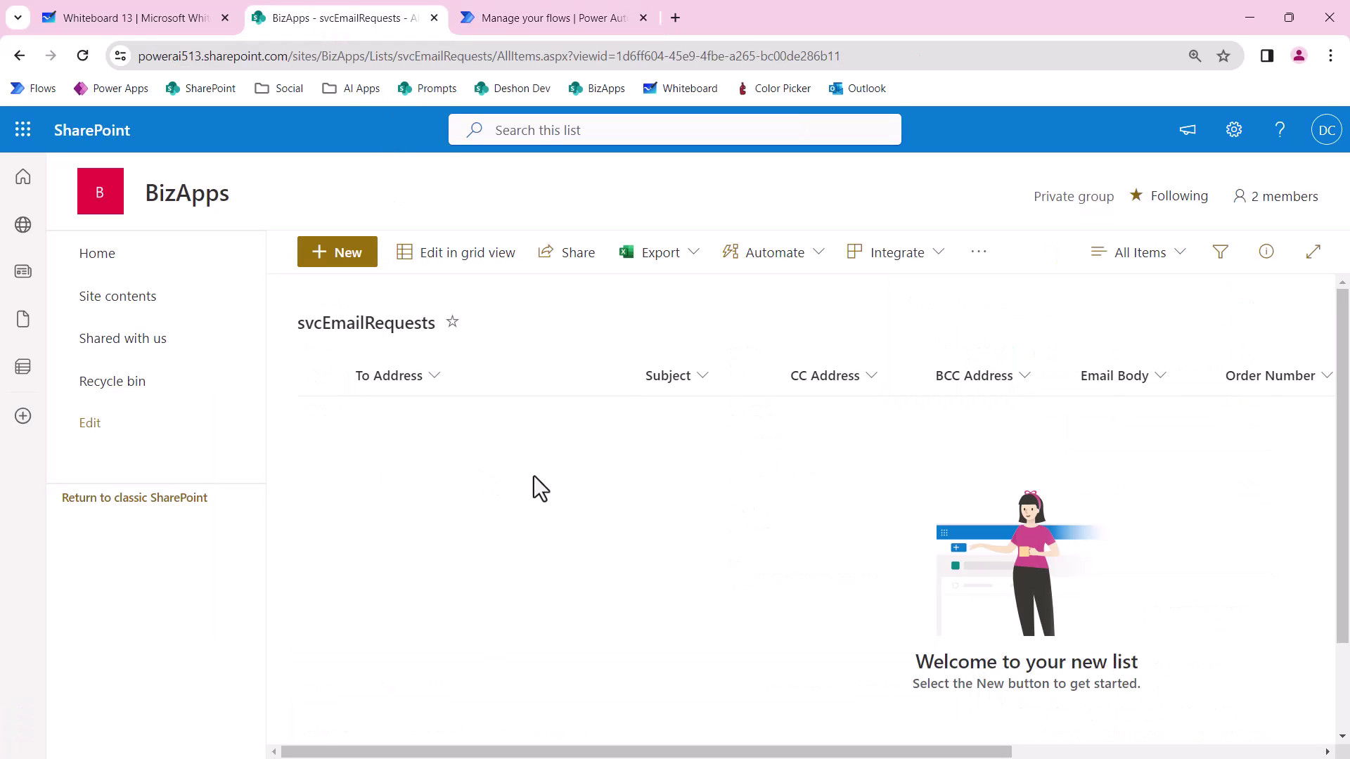
Start a new request item with the recipient's e-mail address and body 'this is test'.
{"action": "left_click", "coordinate": [341, 263]}
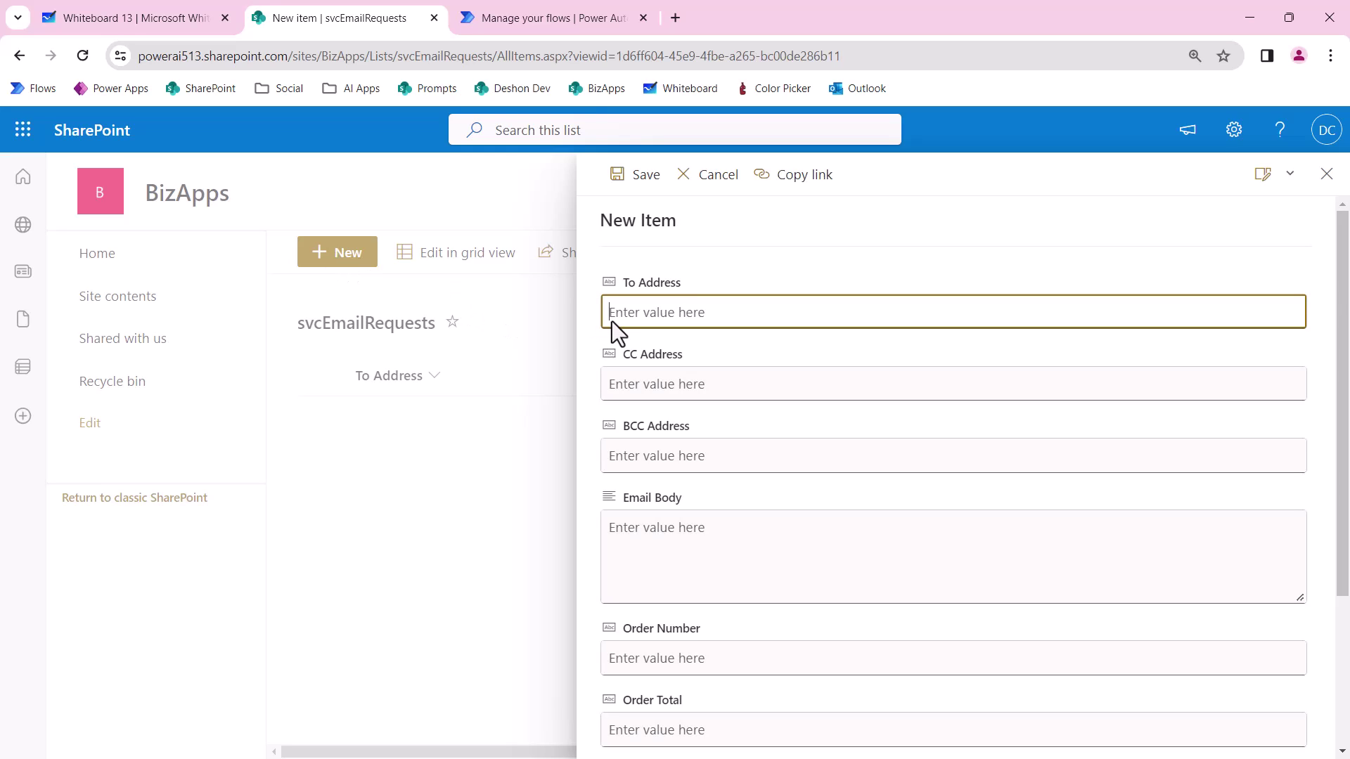
{"action": "key", "text": "Tab"}
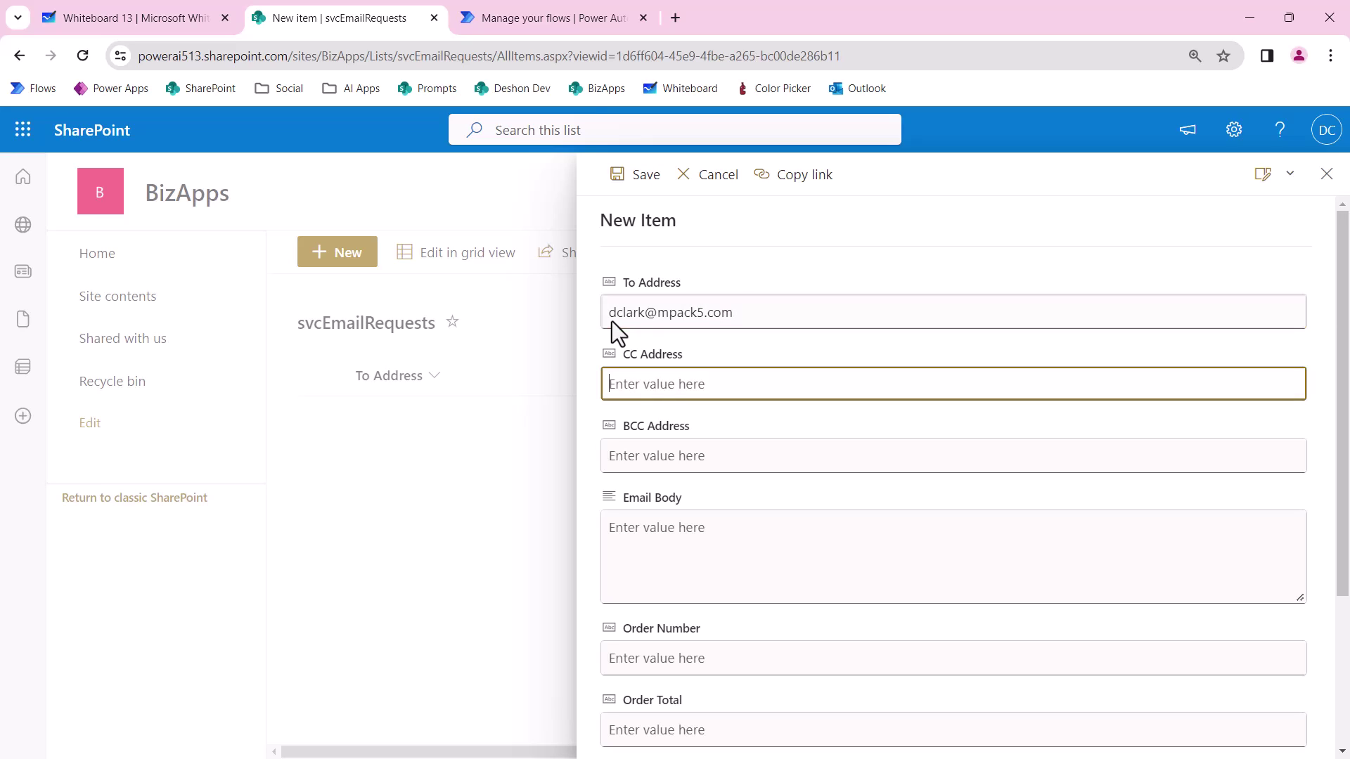
{"action": "key", "text": "Tab"}
{"action": "key", "text": "Tab"}
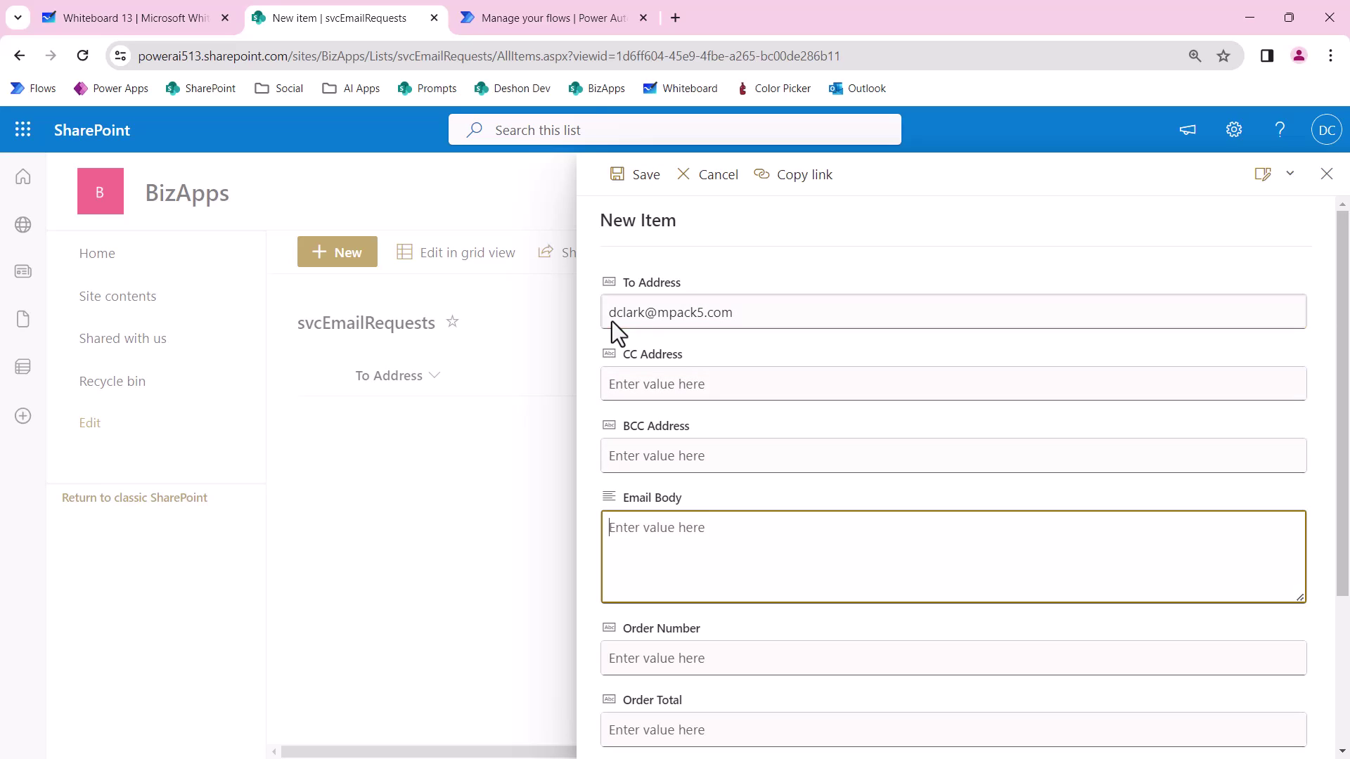
{"action": "type", "text": "this is test"}
Fill in the order number, total 358.99 and subject 'Tesla Car Mats are on the way!', then save.
{"action": "scroll", "coordinate": [643, 297], "scroll_direction": "down", "scroll_amount": 2}
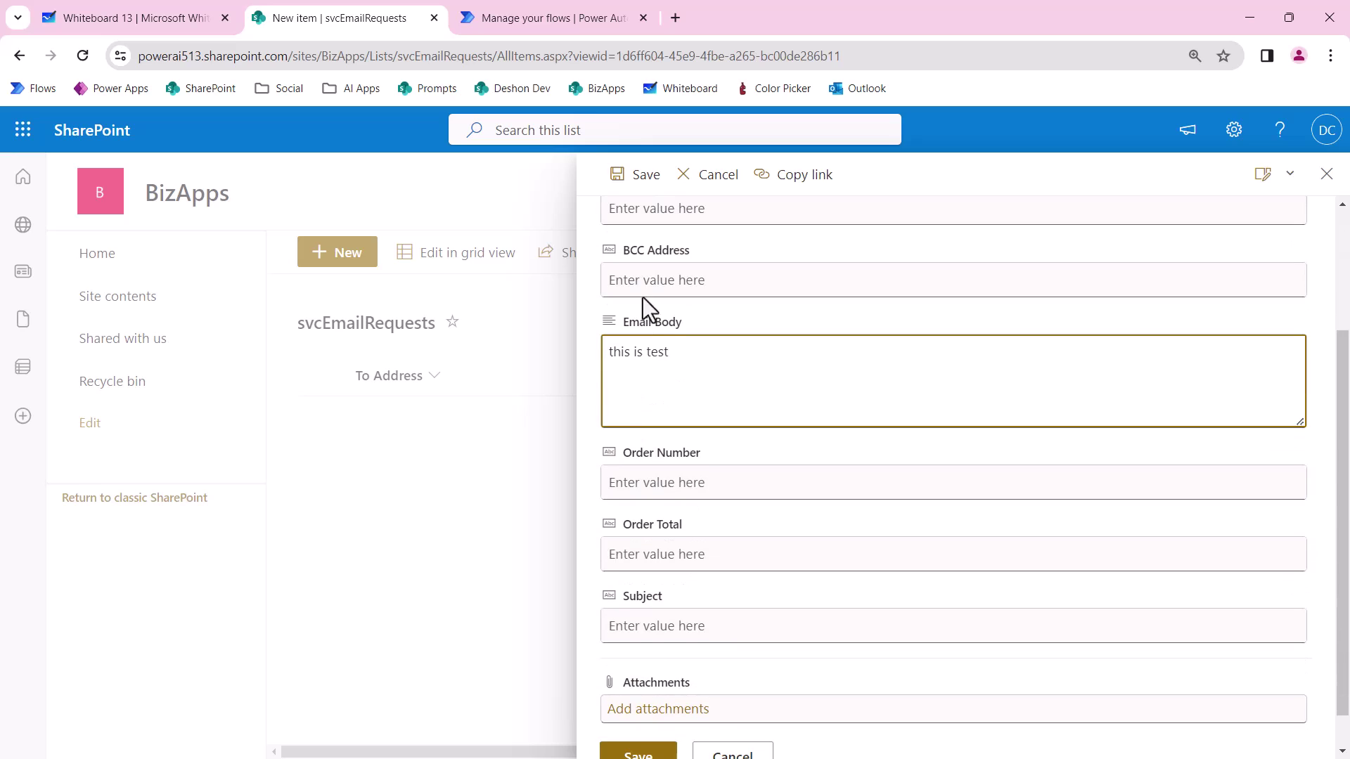
{"action": "left_click", "coordinate": [669, 485]}
{"action": "type", "text": "99545464"}
{"action": "left_click", "coordinate": [679, 559]}
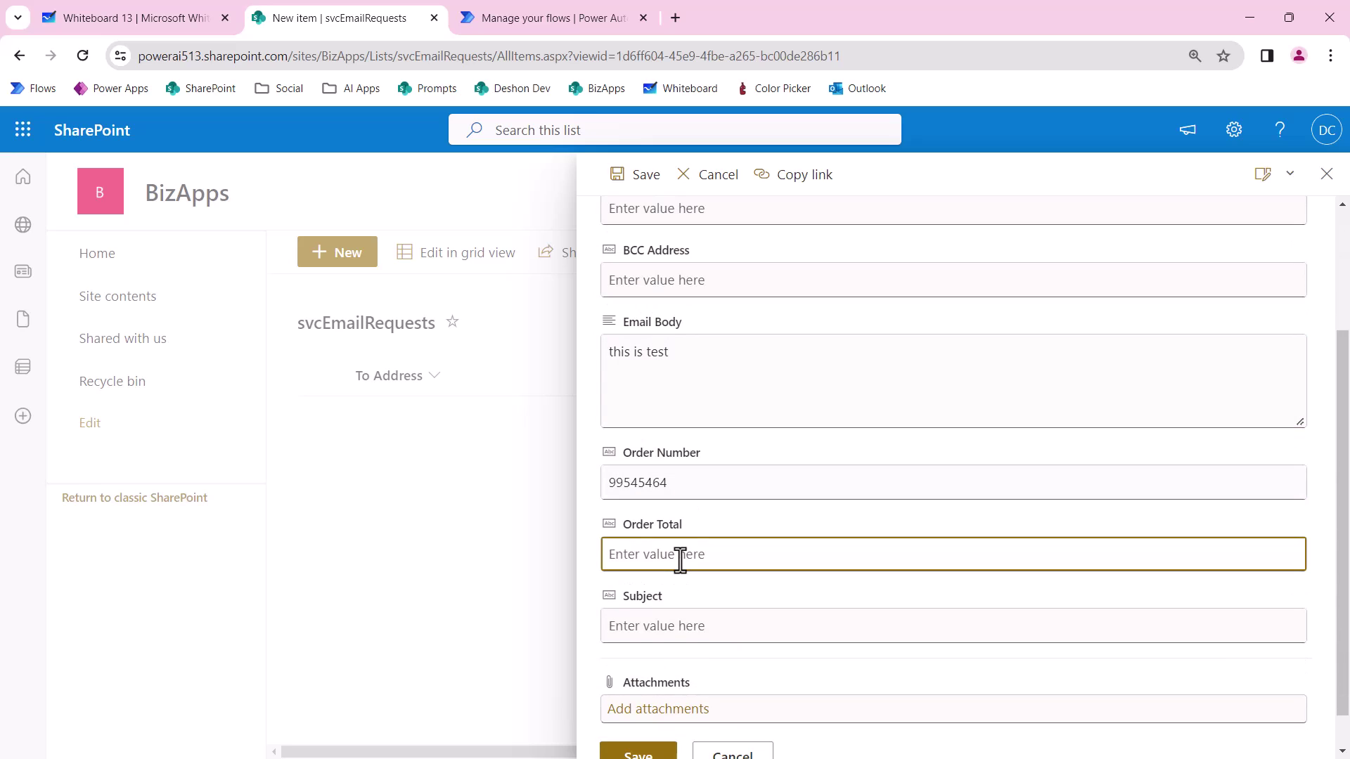
{"action": "type", "text": "358.99"}
{"action": "key", "text": "Tab"}
{"action": "type", "text": "Your Mat"}
{"action": "key", "text": "BackSpace"}
{"action": "key", "text": "BackSpace"}
{"action": "key", "text": "BackSpace"}
{"action": "type", "text": "Tesla Car Mats are on the way!"}
{"action": "left_click", "coordinate": [633, 722]}
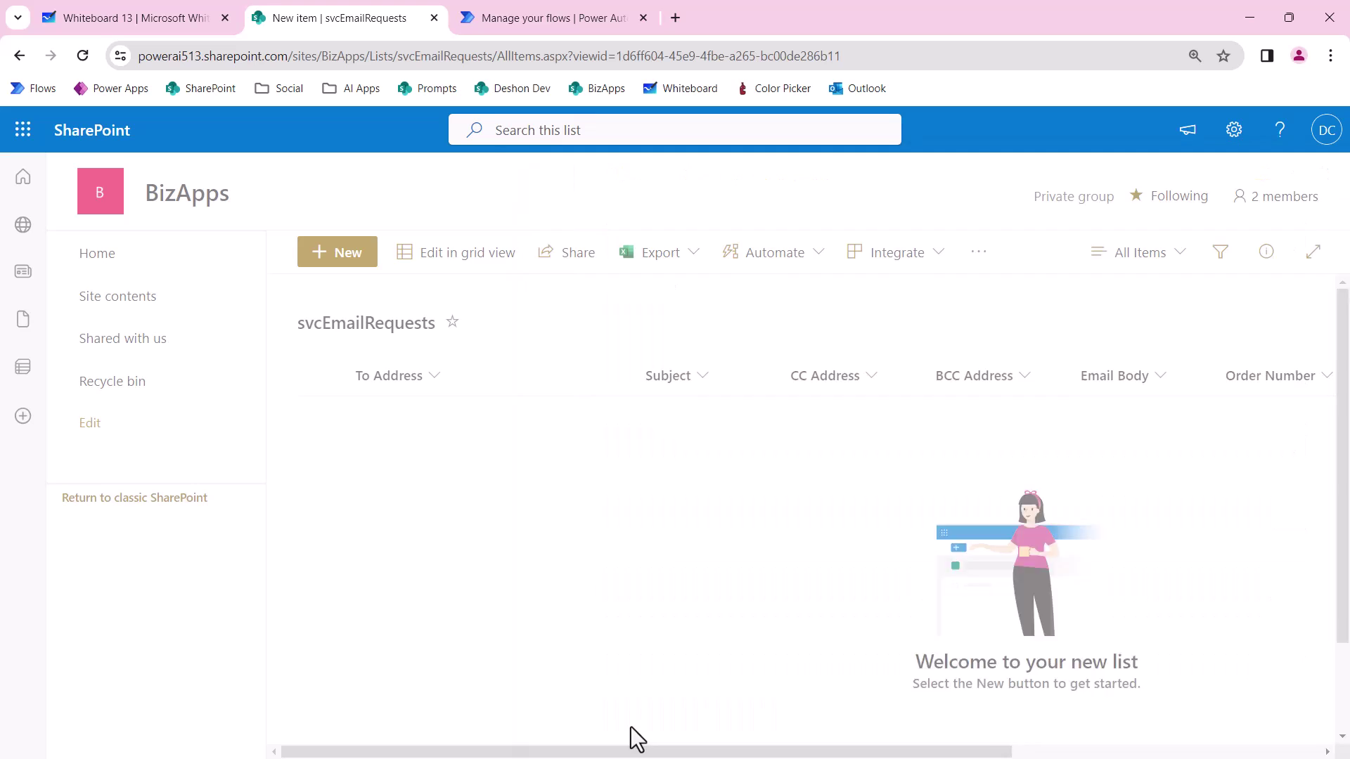
Open the latest successful run and expand the SendBrandedEmail step to inspect its inputs.
{"action": "left_click", "coordinate": [522, 22]}
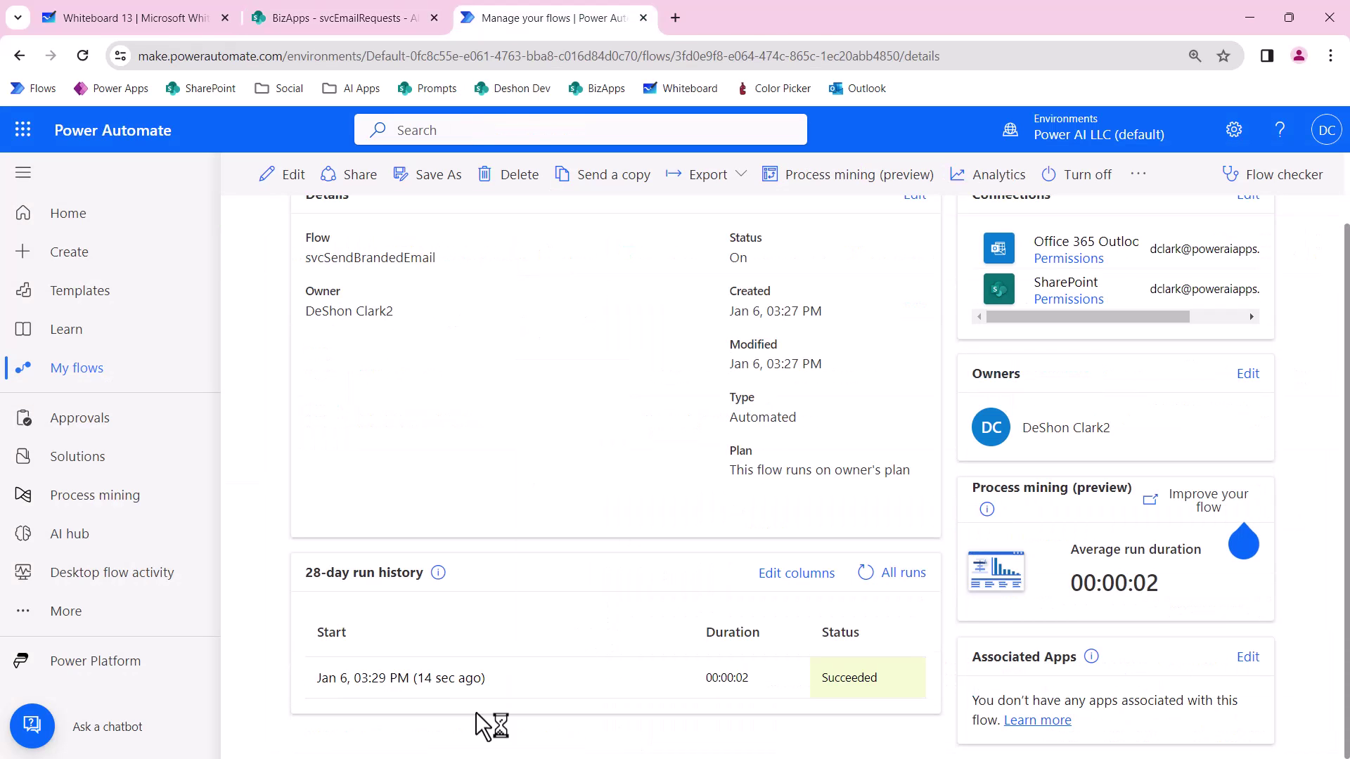
{"action": "left_click", "coordinate": [448, 681]}
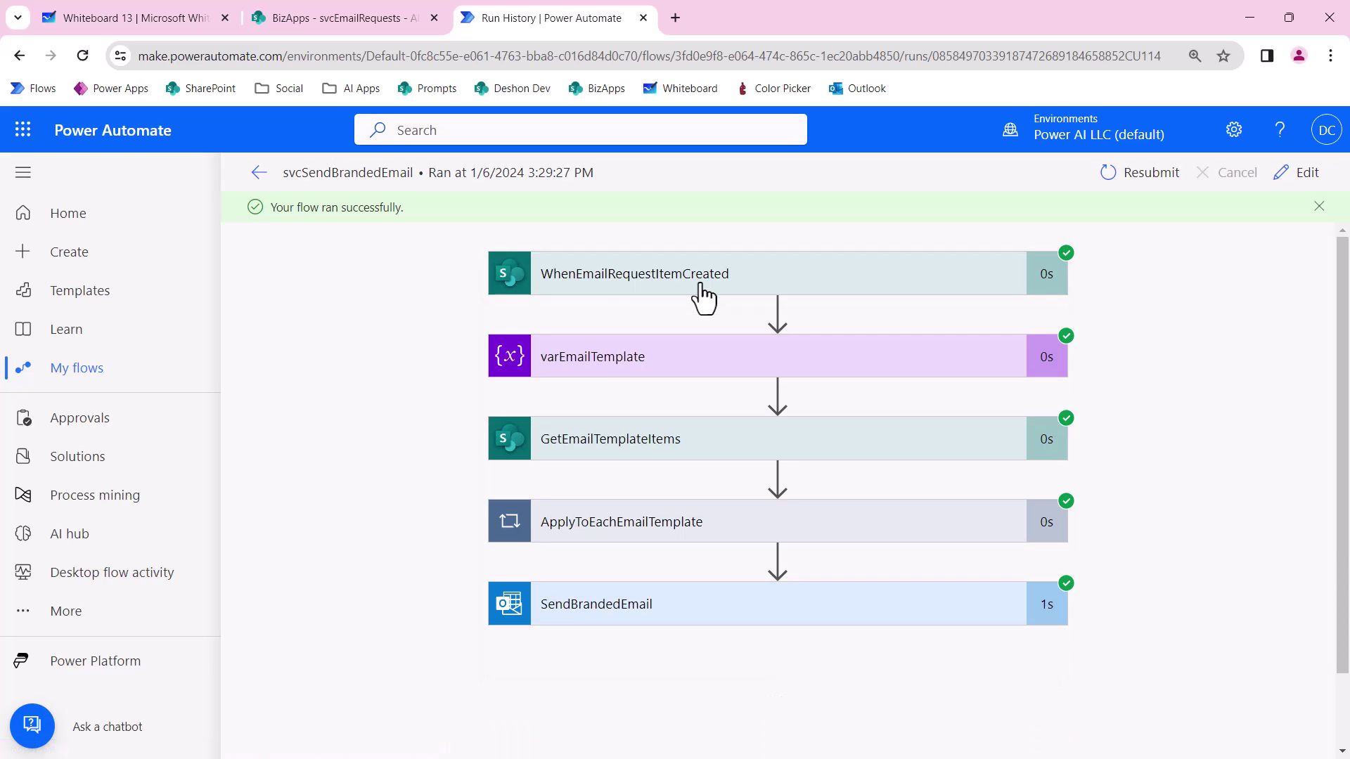
{"action": "scroll", "coordinate": [700, 287], "scroll_direction": "down", "scroll_amount": 2}
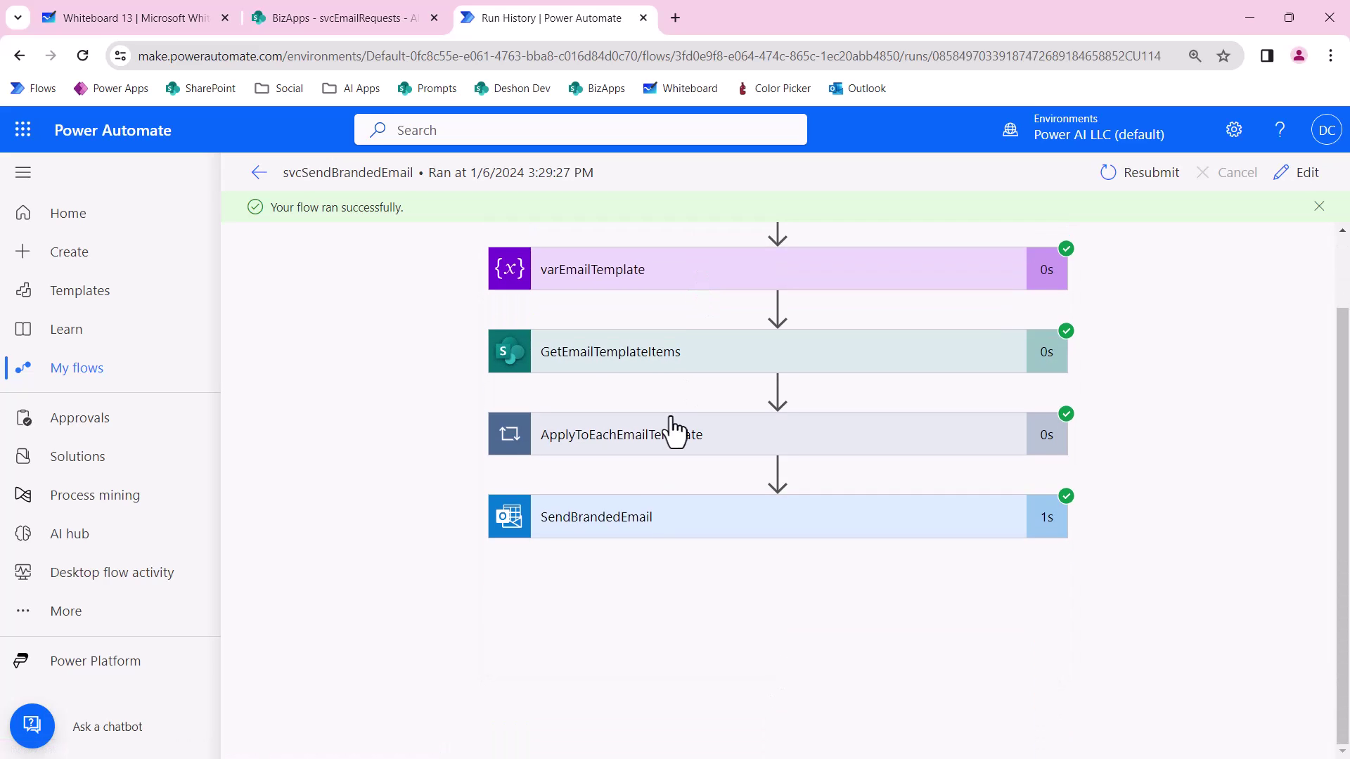
{"action": "left_click", "coordinate": [657, 536]}
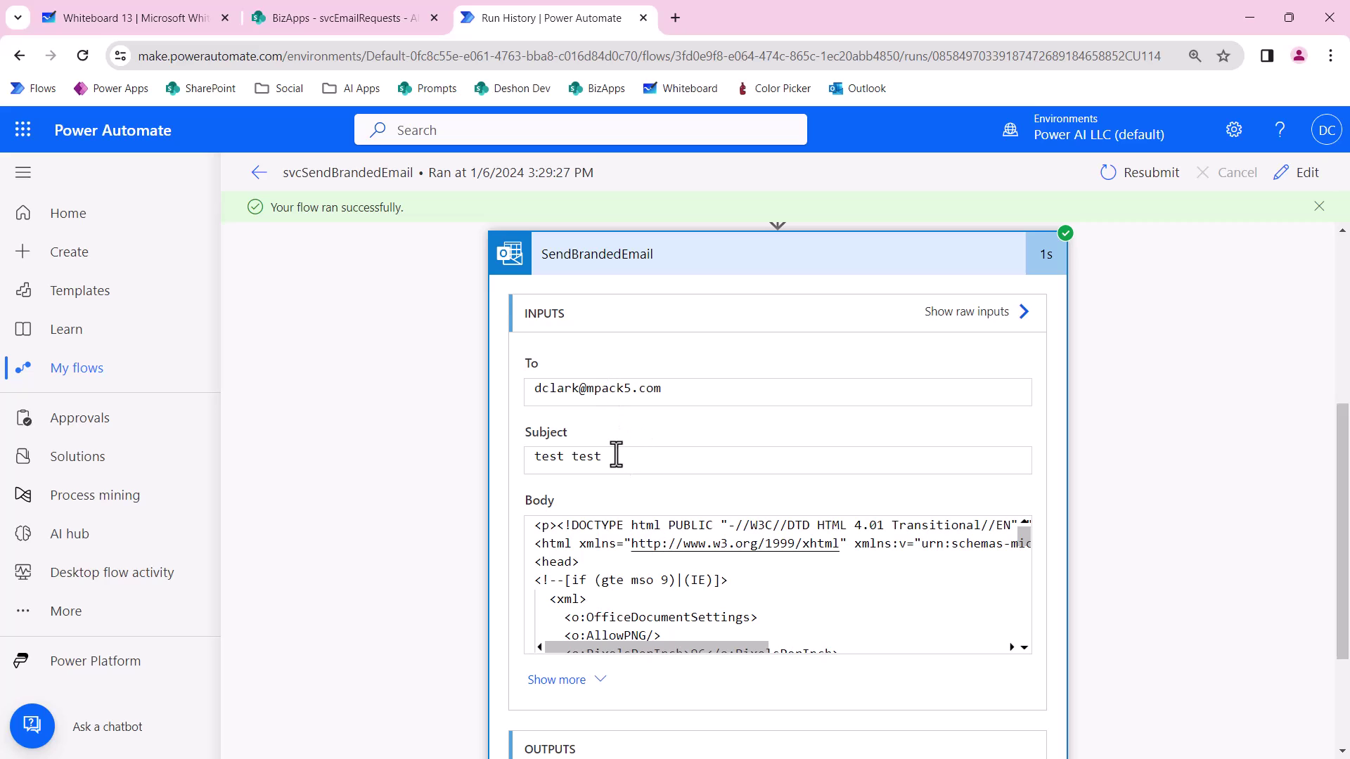
{"action": "scroll", "coordinate": [617, 570], "scroll_direction": "down", "scroll_amount": 4}
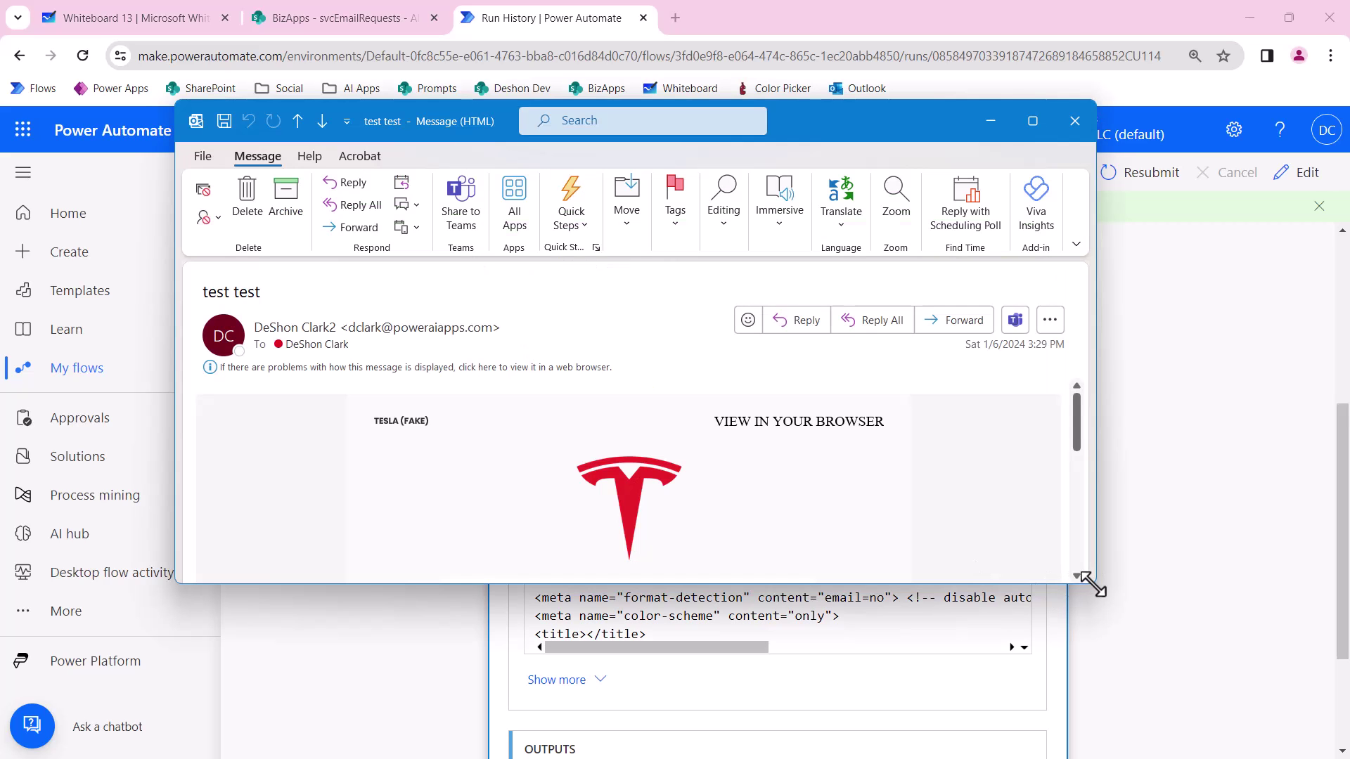
Scroll through the received 'test test' email's Tesla-branded order template.
{"action": "scroll", "coordinate": [1048, 576], "scroll_direction": "down", "scroll_amount": 6}
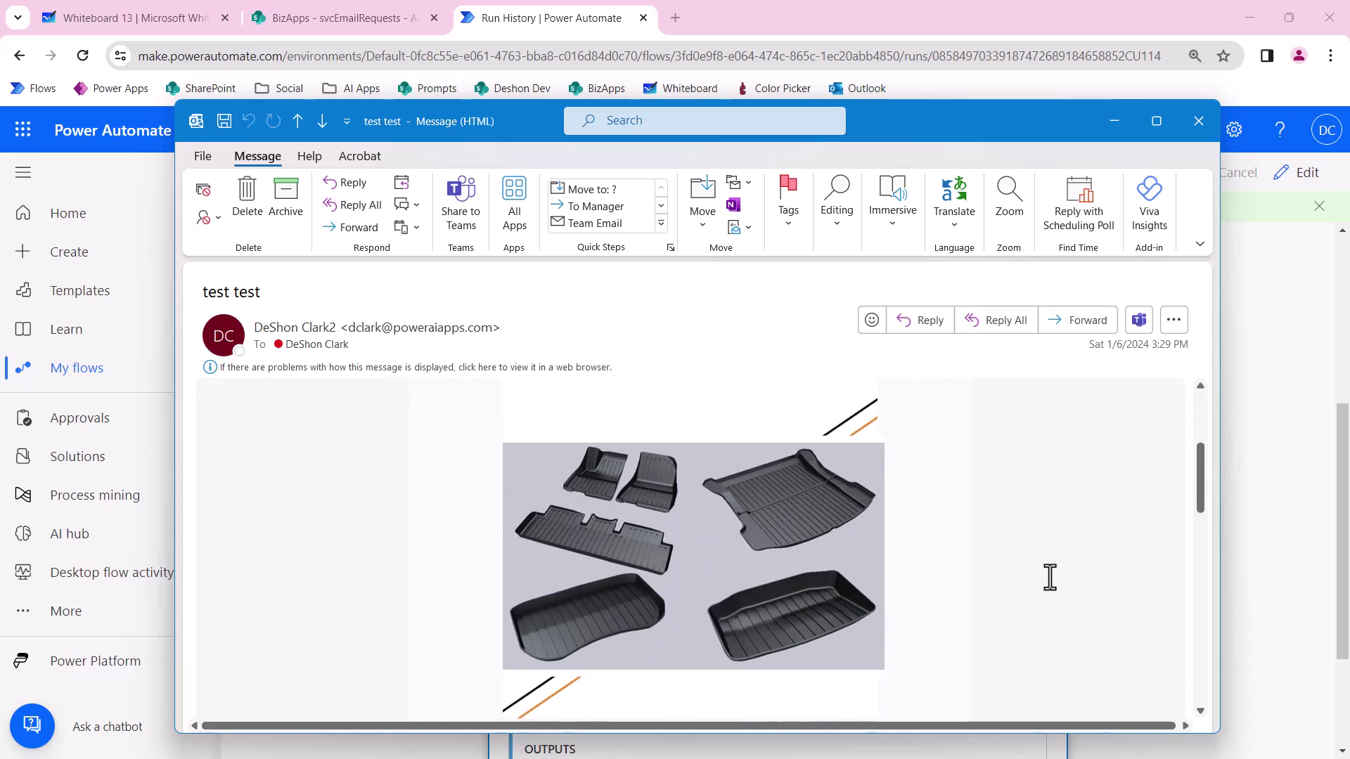
{"action": "scroll", "coordinate": [1050, 572], "scroll_direction": "down", "scroll_amount": 10}
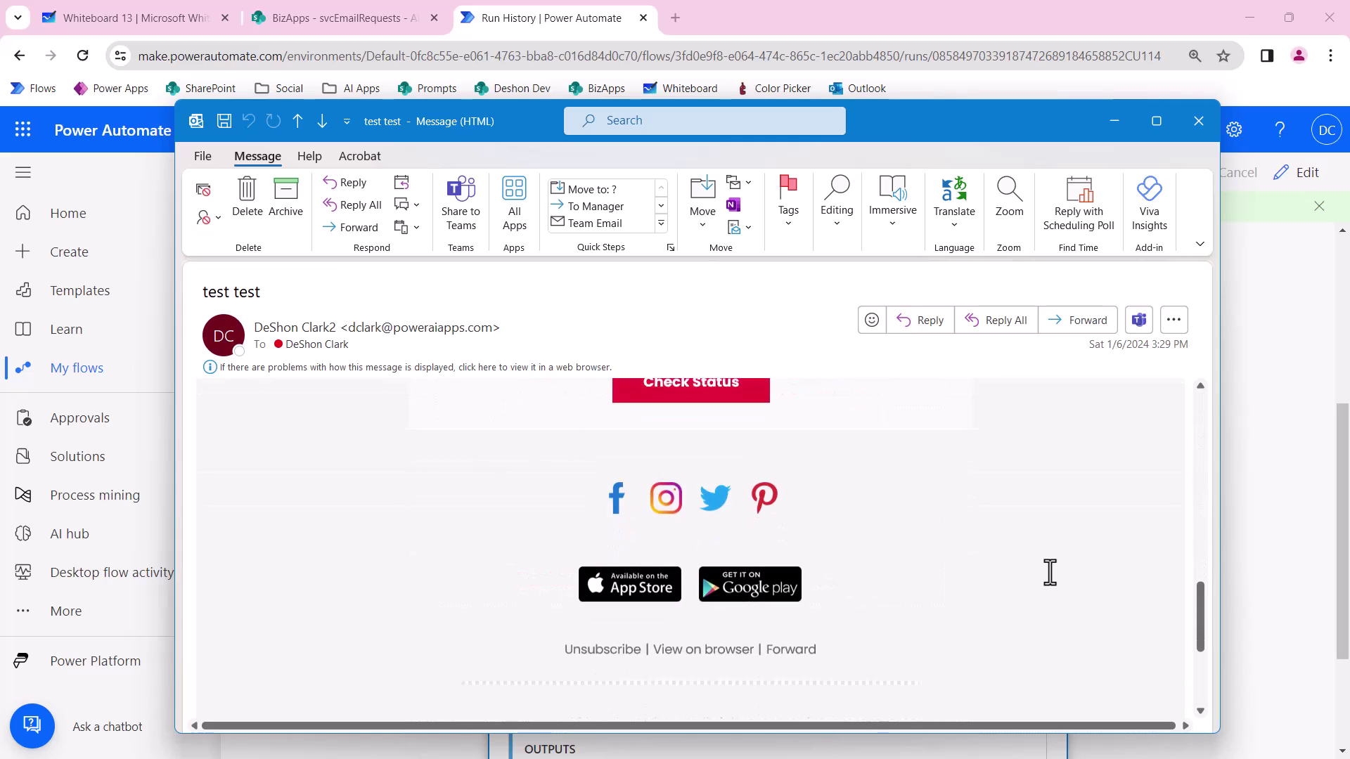
{"action": "scroll", "coordinate": [1049, 573], "scroll_direction": "up", "scroll_amount": 10}
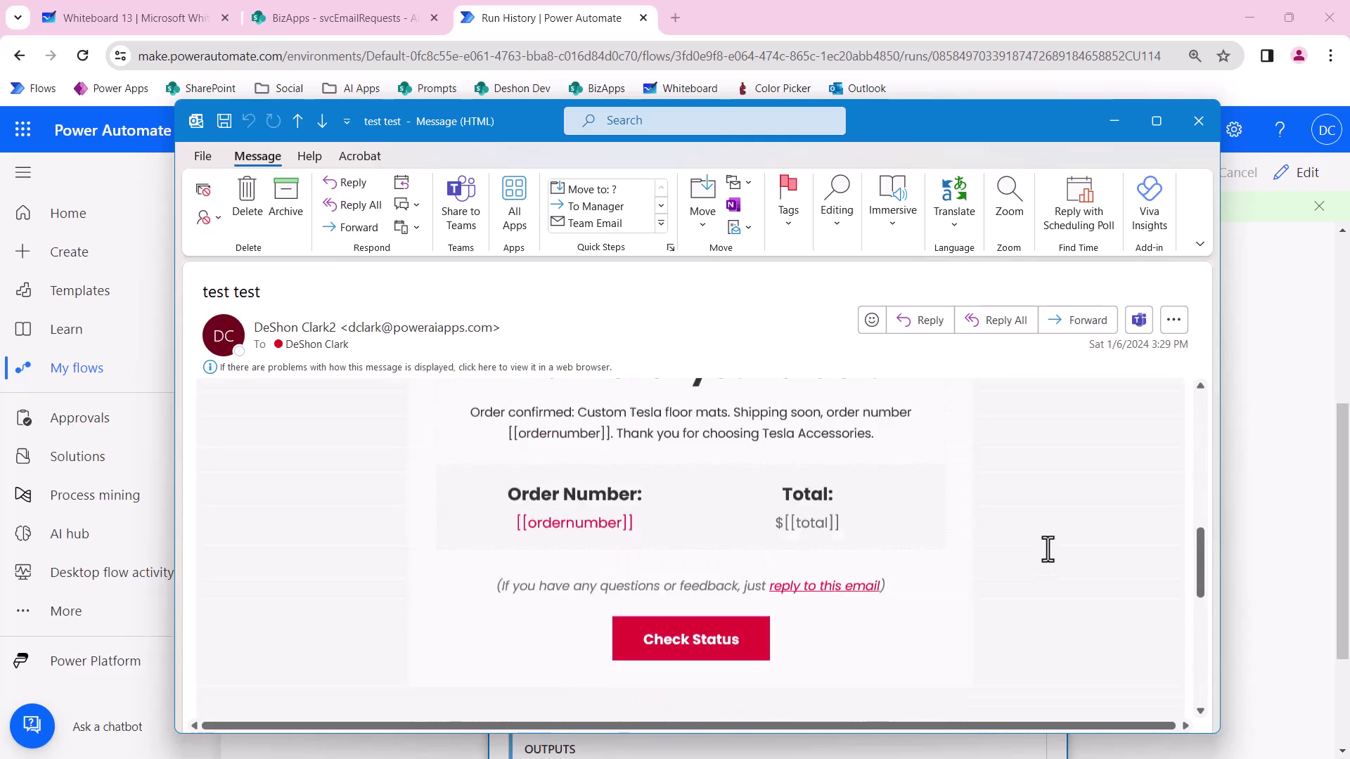
{"action": "scroll", "coordinate": [1042, 549], "scroll_direction": "up", "scroll_amount": 5}
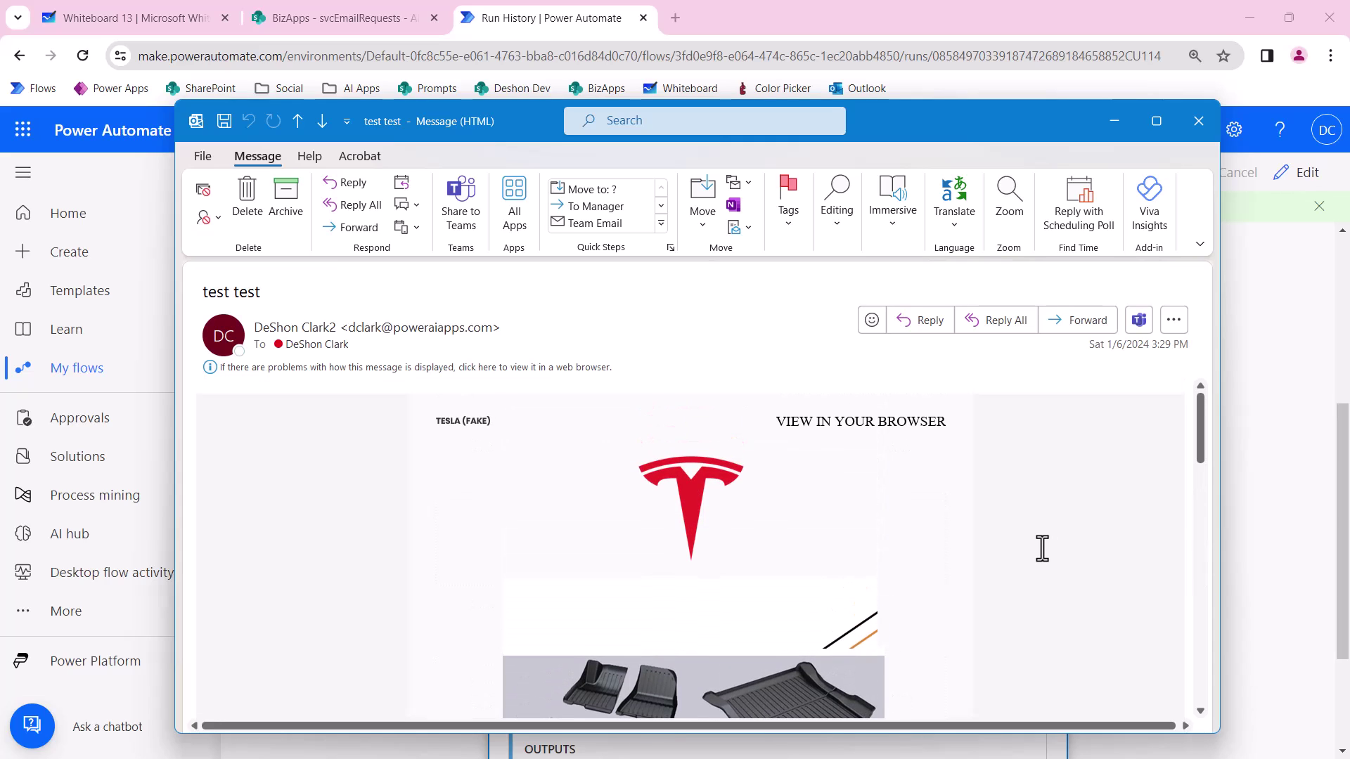
{"action": "scroll", "coordinate": [1040, 547], "scroll_direction": "down", "scroll_amount": 1}
{"action": "scroll", "coordinate": [854, 528], "scroll_direction": "down", "scroll_amount": 5}
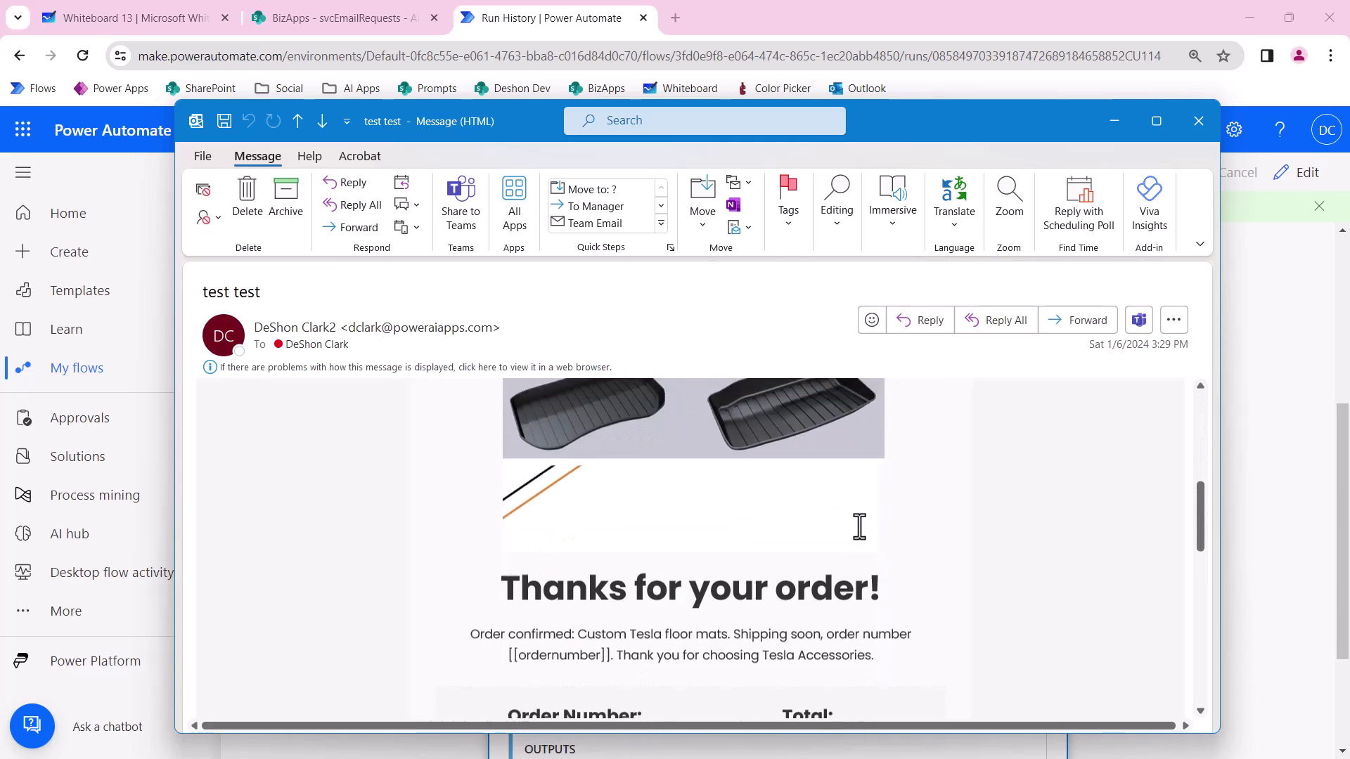
{"action": "scroll", "coordinate": [859, 527], "scroll_direction": "down", "scroll_amount": 6}
{"action": "scroll", "coordinate": [862, 527], "scroll_direction": "up", "scroll_amount": 1}
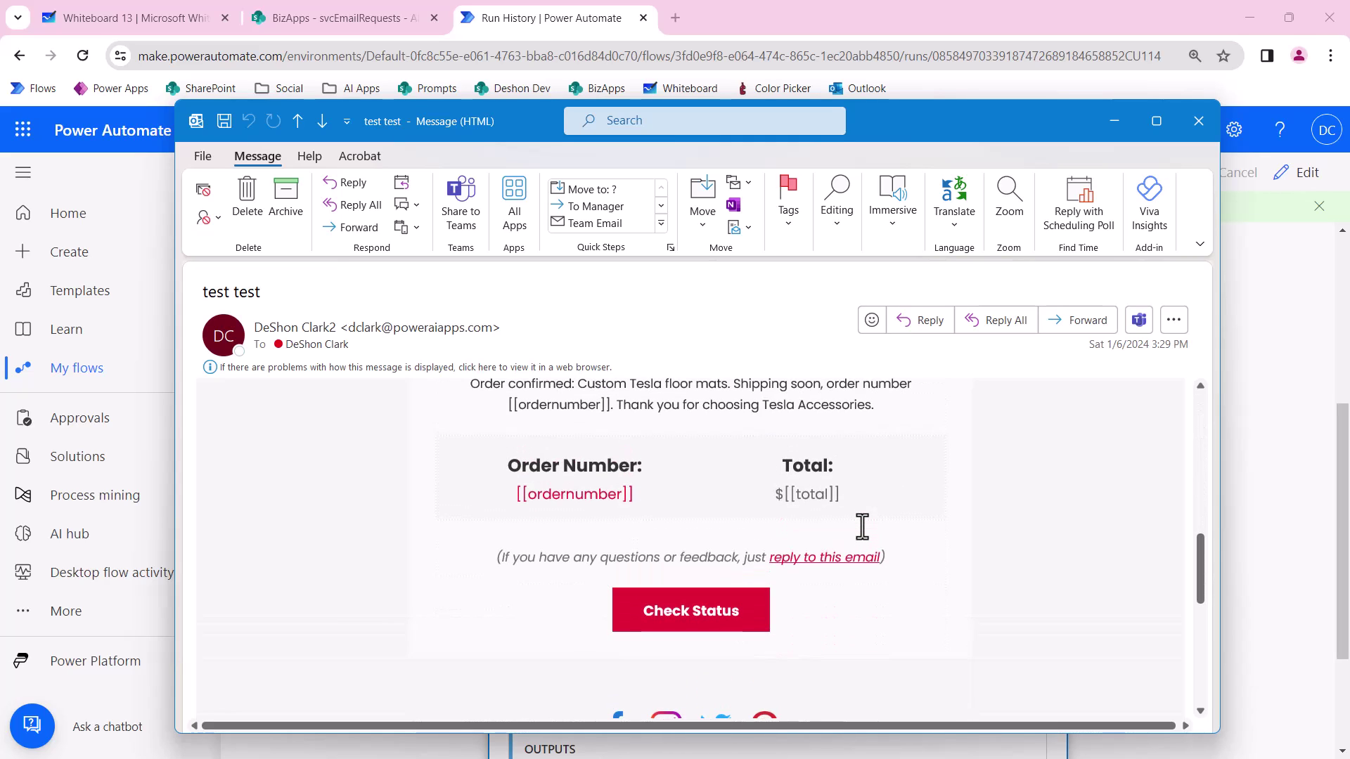
{"action": "scroll", "coordinate": [861, 527], "scroll_direction": "up", "scroll_amount": 2}
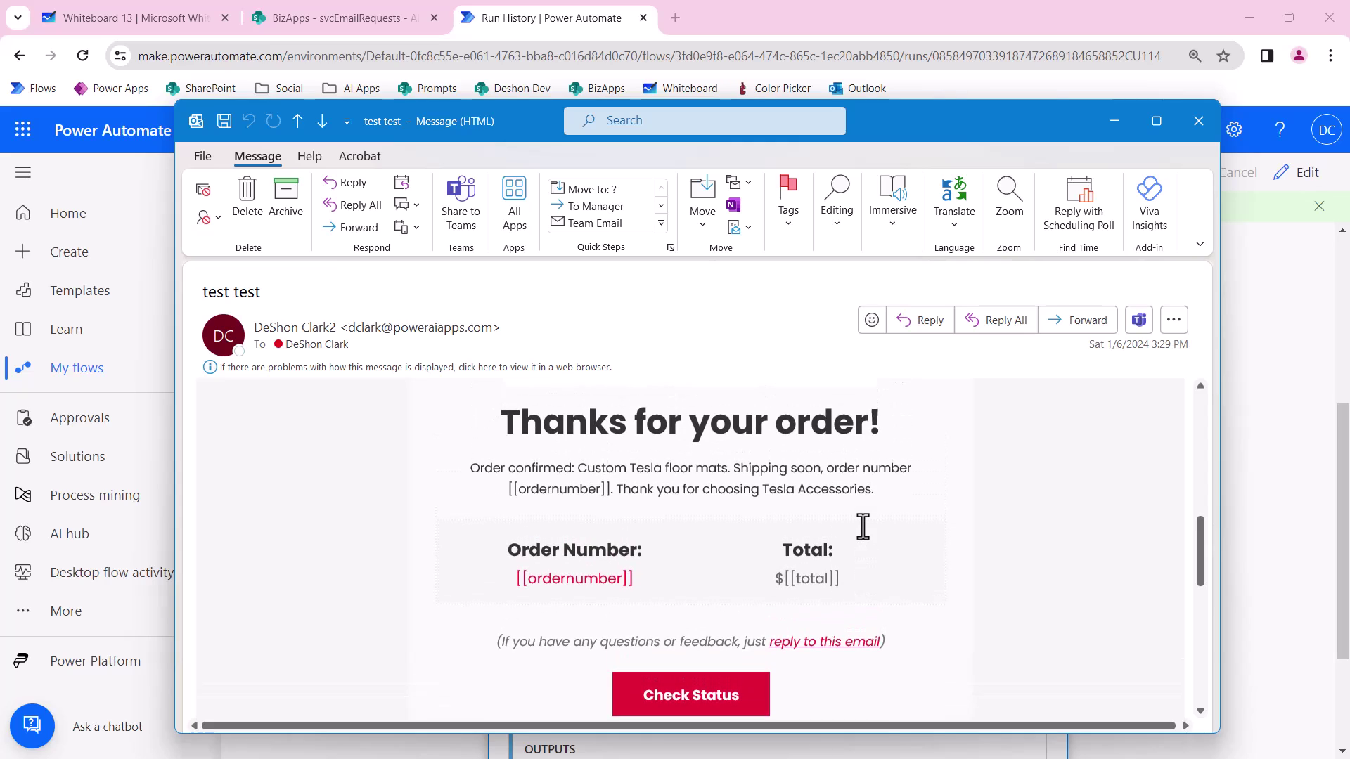
{"action": "scroll", "coordinate": [862, 526], "scroll_direction": "down", "scroll_amount": 1}
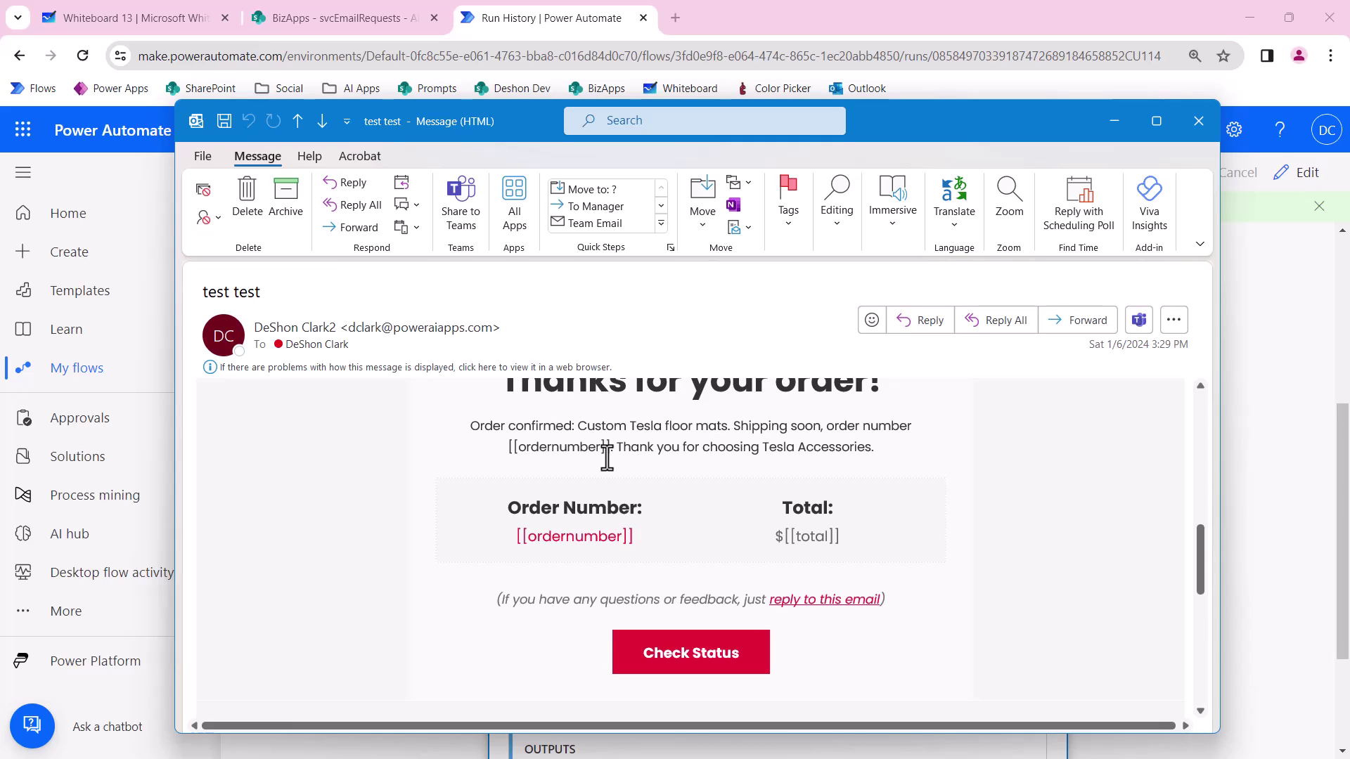
{"action": "scroll", "coordinate": [696, 536], "scroll_direction": "down", "scroll_amount": 9}
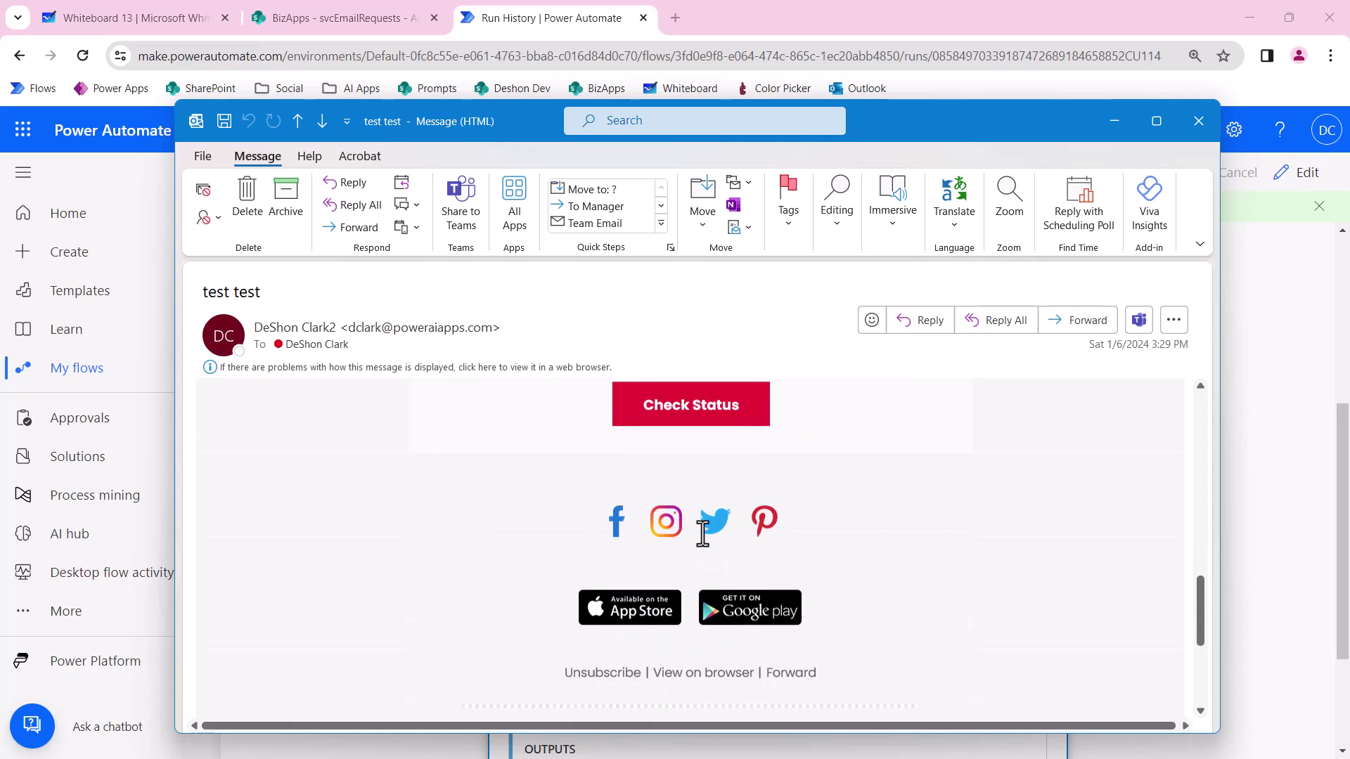
{"action": "scroll", "coordinate": [720, 539], "scroll_direction": "down", "scroll_amount": 2}
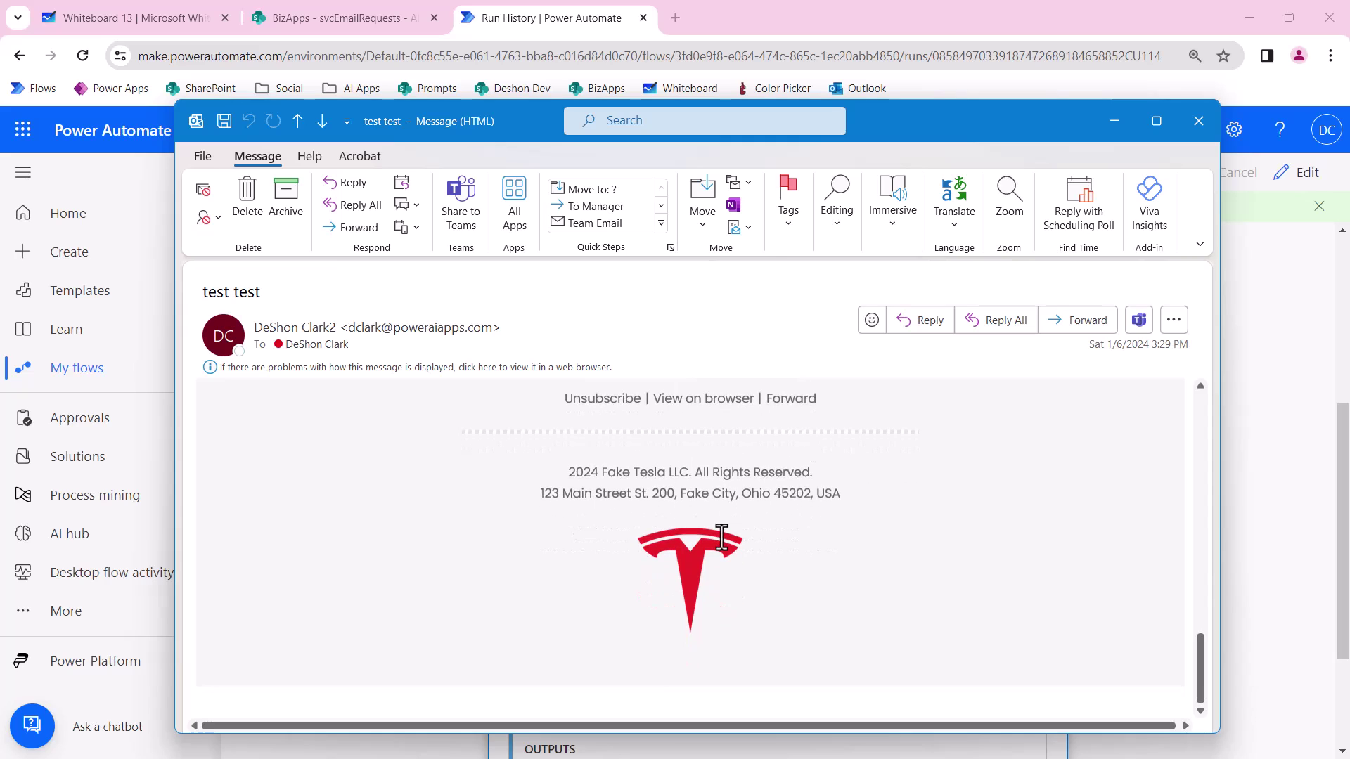
{"action": "scroll", "coordinate": [732, 544], "scroll_direction": "up", "scroll_amount": 6}
{"action": "scroll", "coordinate": [737, 547], "scroll_direction": "up", "scroll_amount": 8}
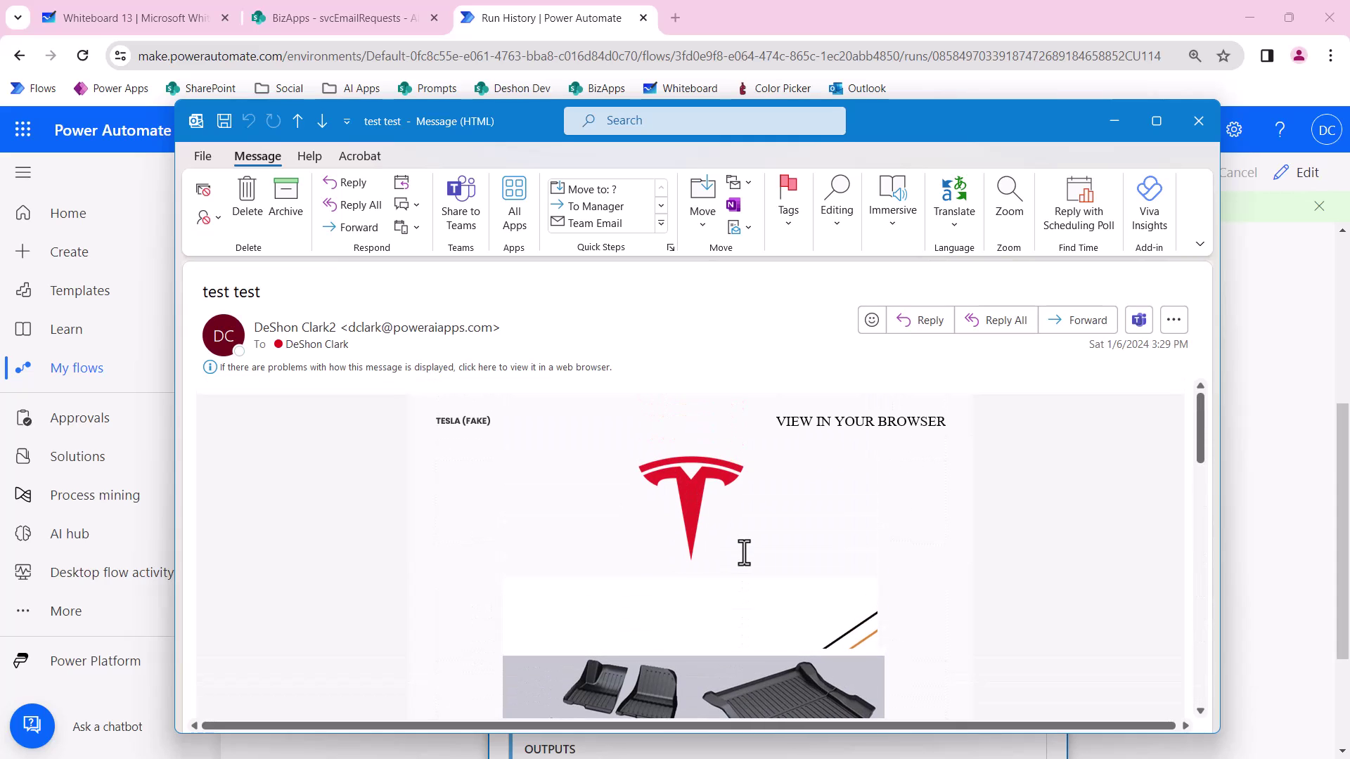
{"action": "scroll", "coordinate": [744, 552], "scroll_direction": "down", "scroll_amount": 8}
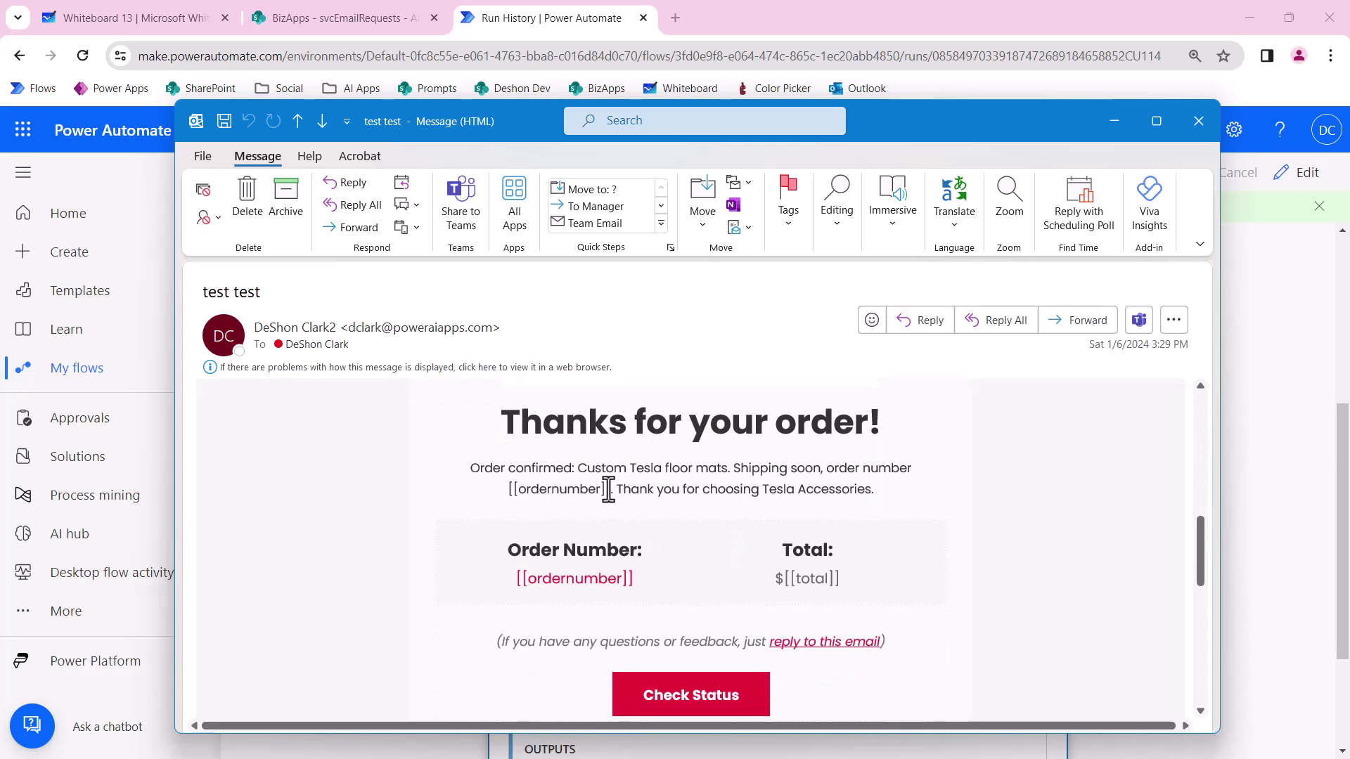
Select the unfilled order number and total placeholders, then the email's subject line.
{"action": "left_click_drag", "start_coordinate": [607, 490], "coordinate": [508, 491]}
{"action": "left_click_drag", "start_coordinate": [651, 575], "coordinate": [505, 572]}
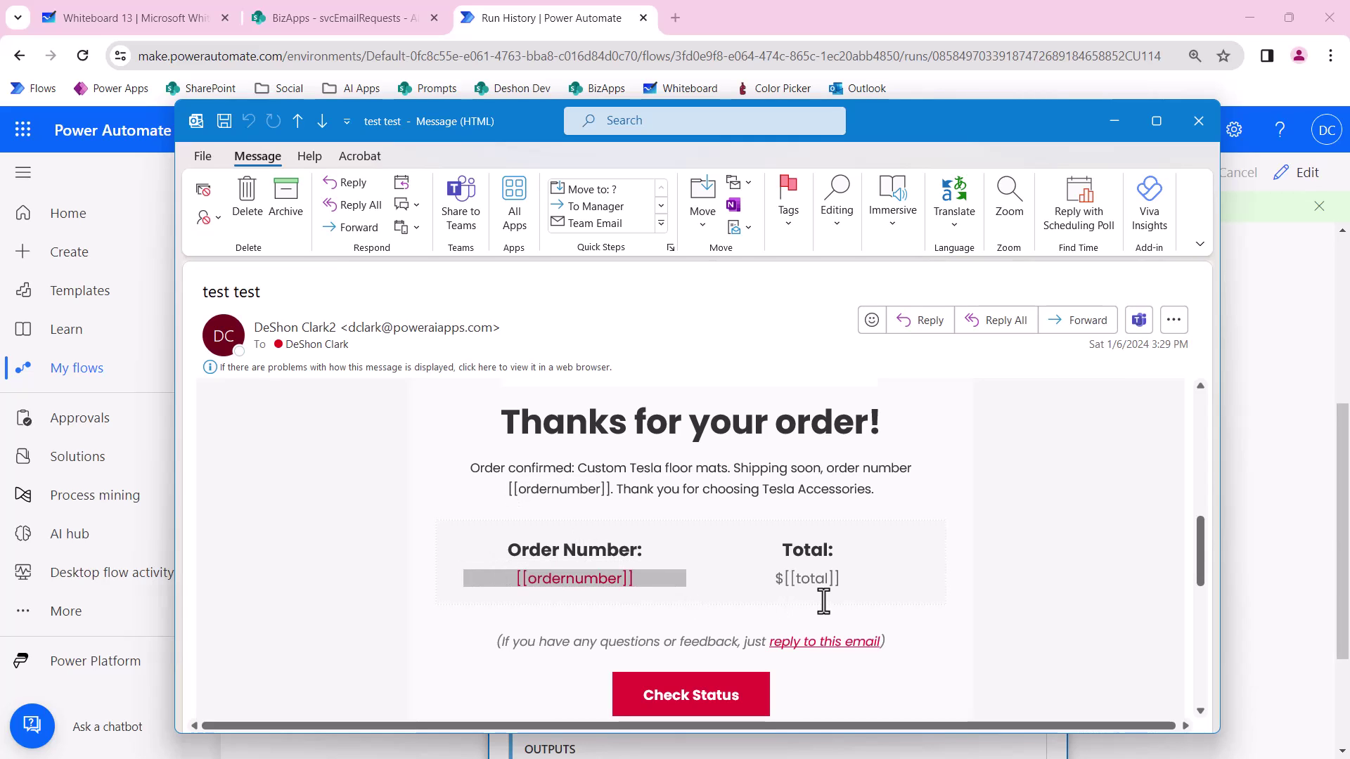
{"action": "scroll", "coordinate": [536, 506], "scroll_direction": "up", "scroll_amount": 6}
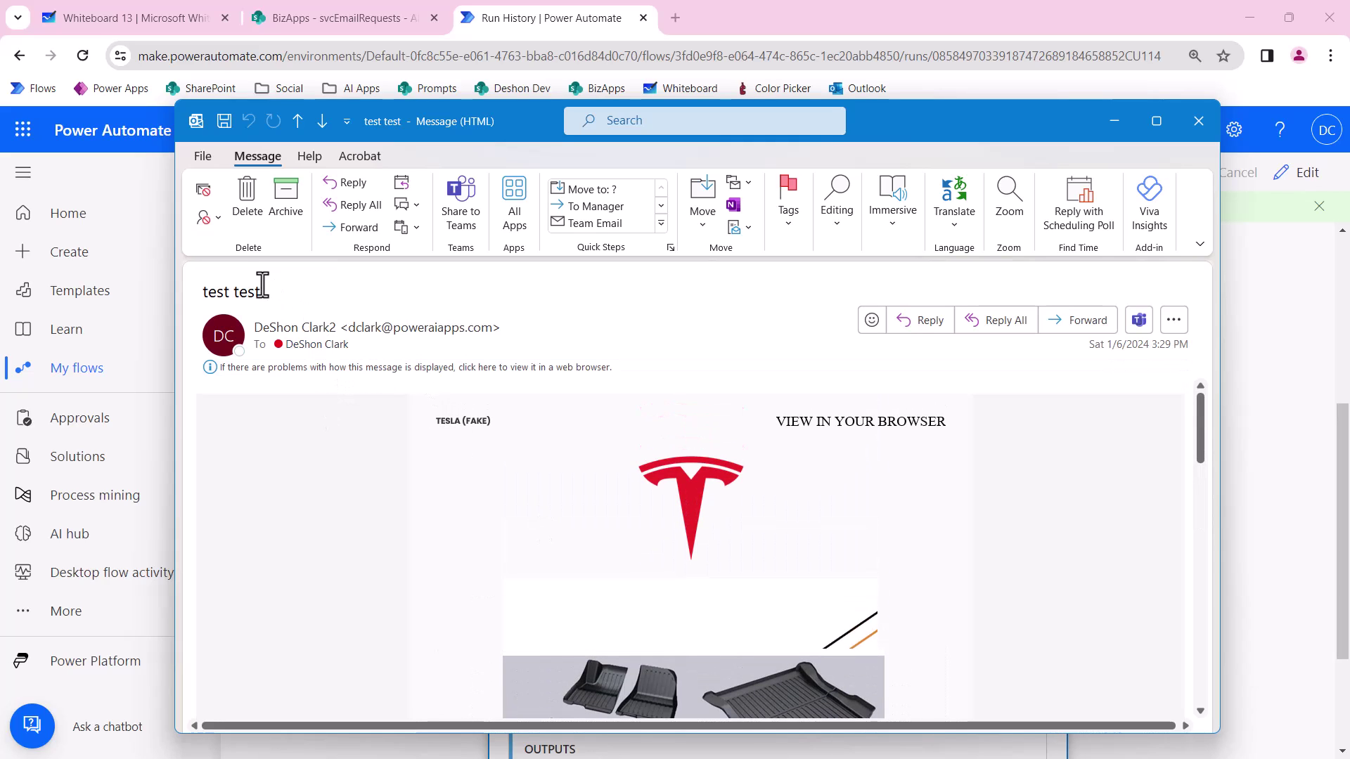
{"action": "left_click_drag", "start_coordinate": [256, 291], "coordinate": [221, 295]}
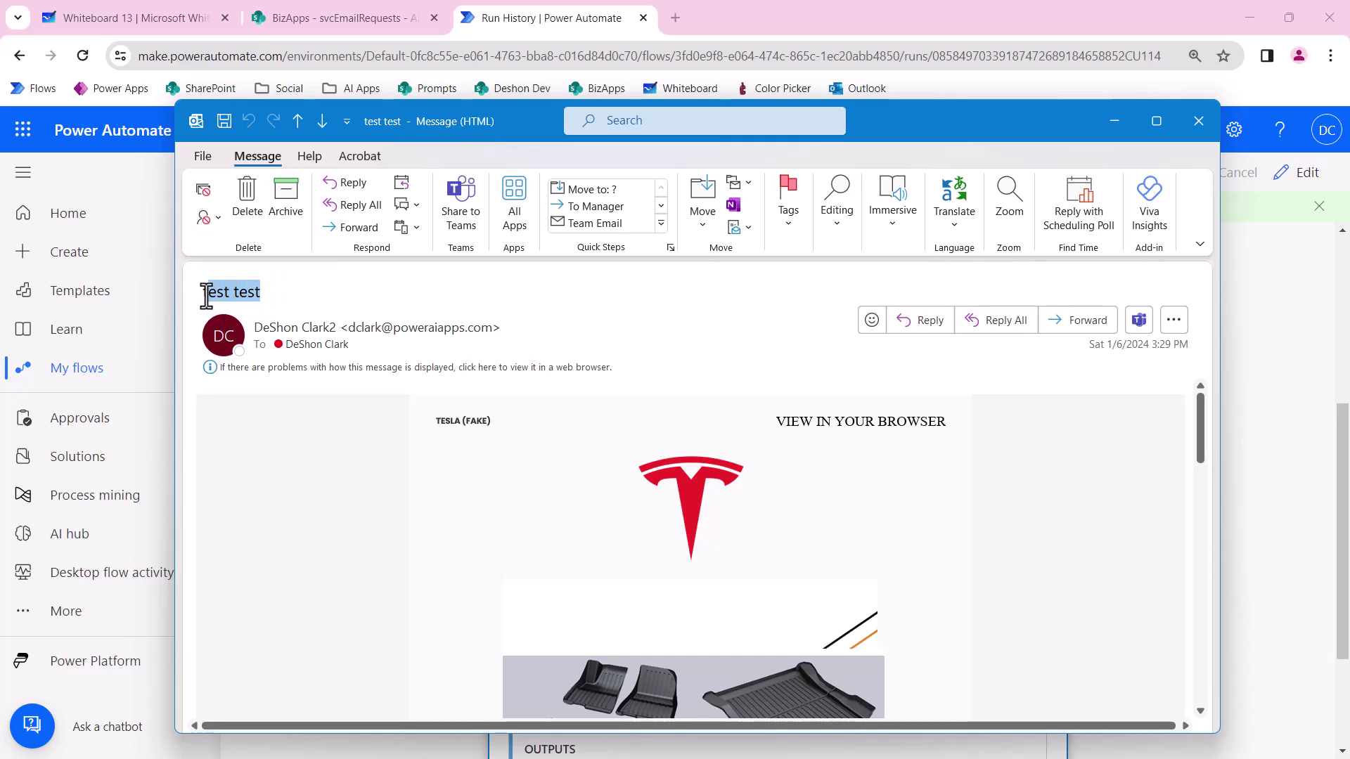